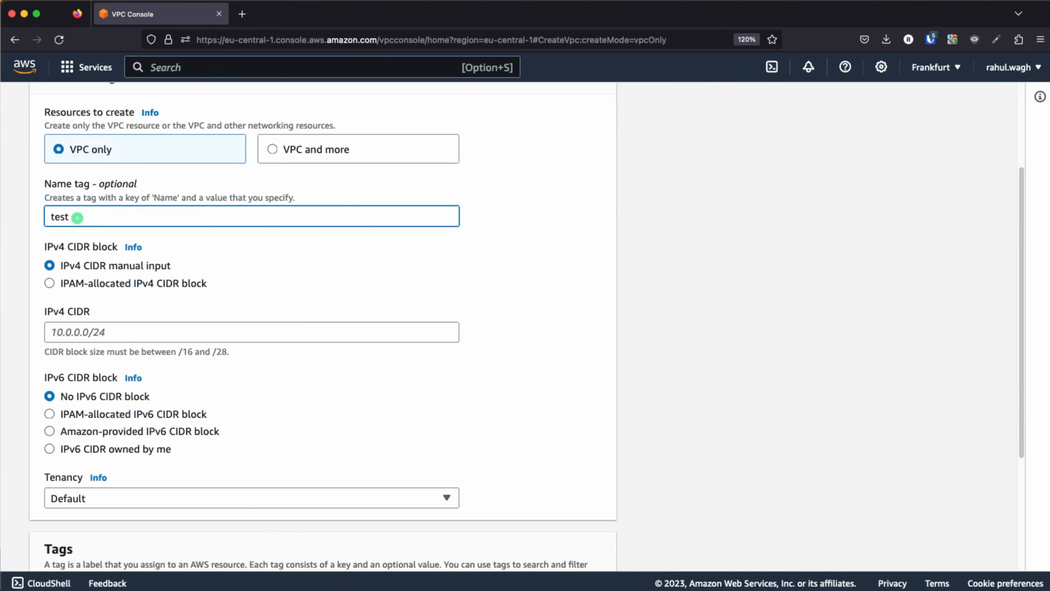
Create the VPC named test-vpc with the manual IPv4 CIDR 12.0.0.0/16 and open the list of VPCs.
key(Tab)
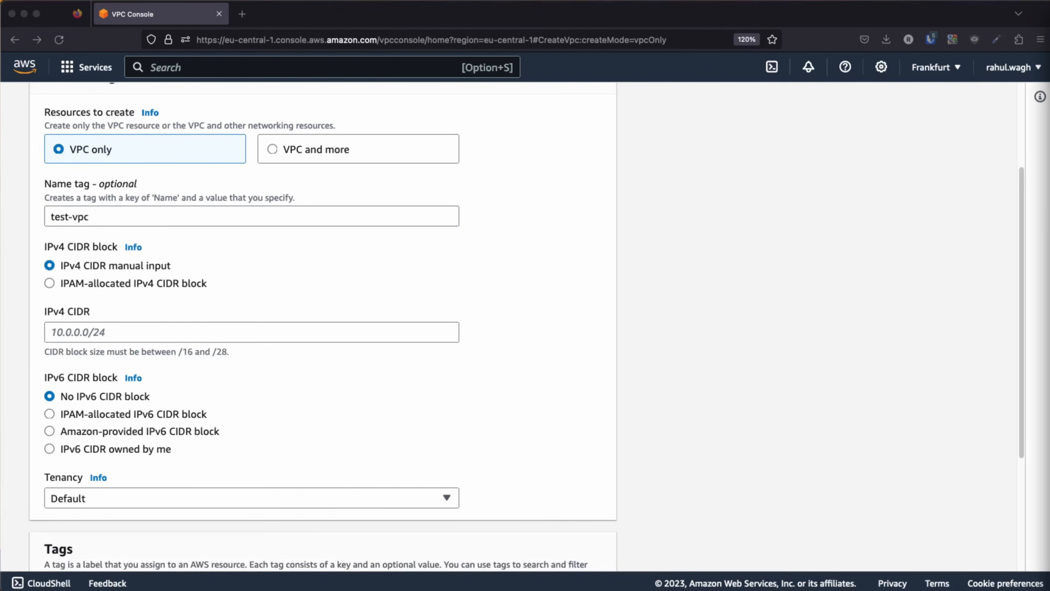
click(631, 294)
click(111, 332)
text(12.0.0.0/16)
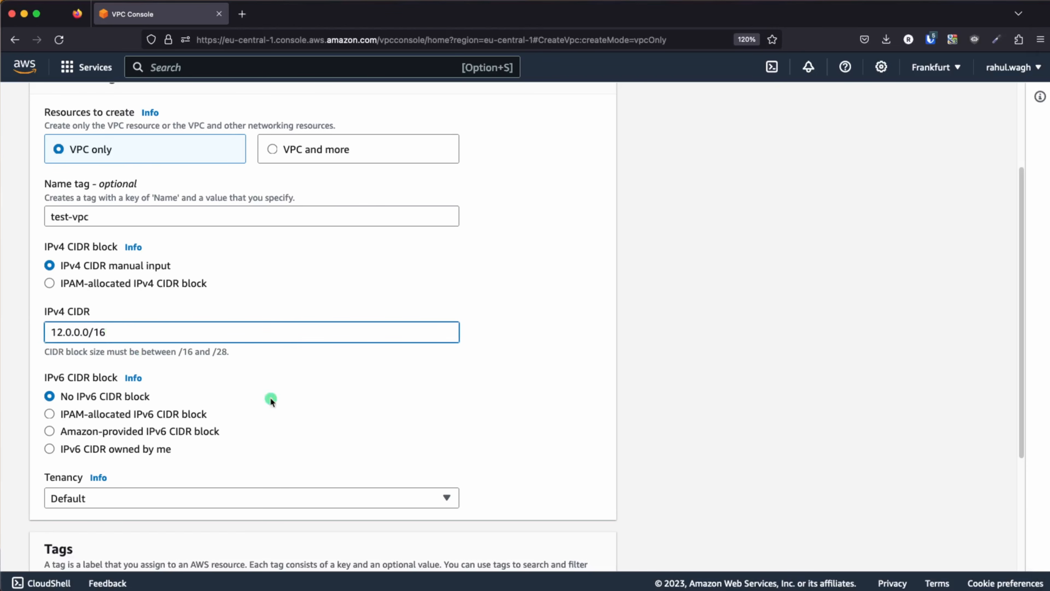
scroll(505, 373, down, 3)
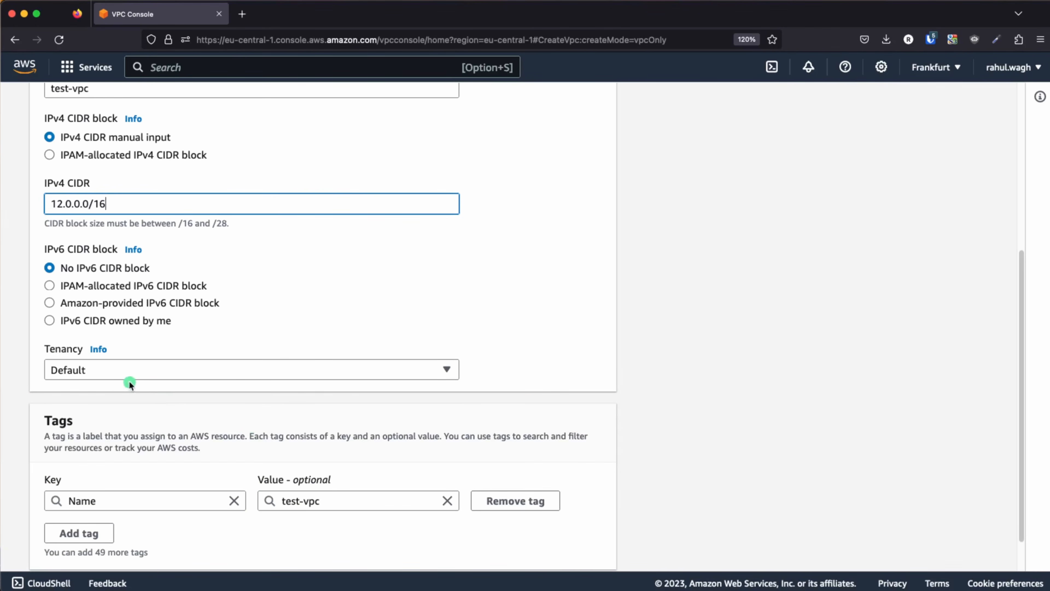
scroll(266, 387, down, 1)
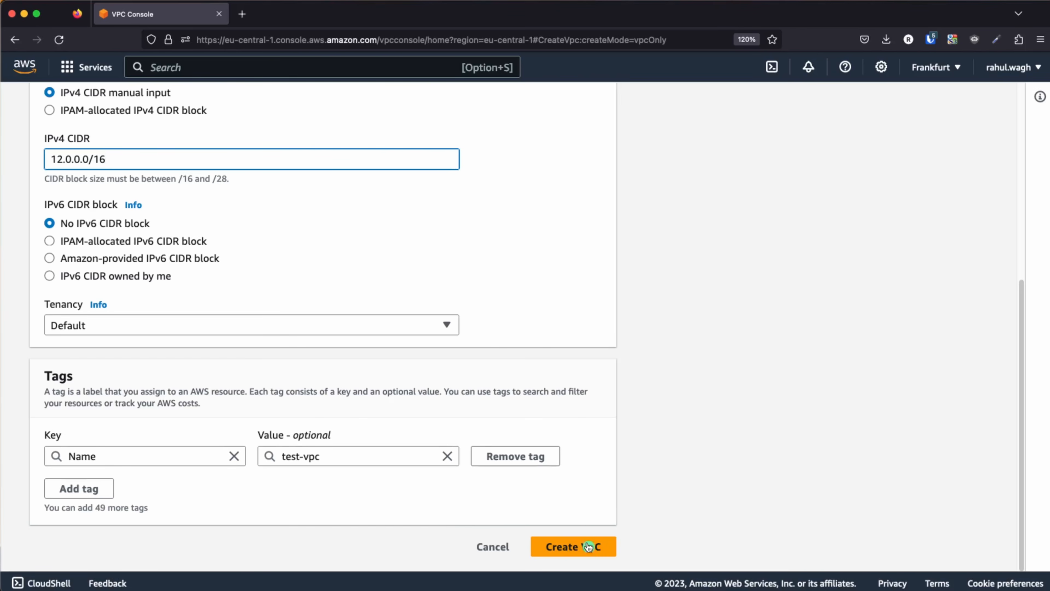
click(588, 553)
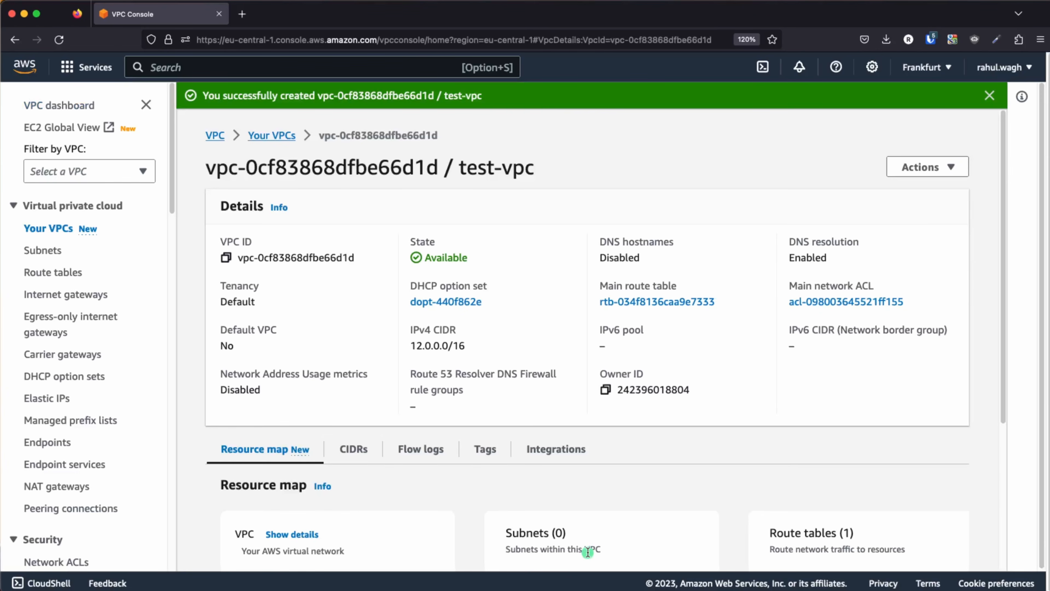
click(270, 137)
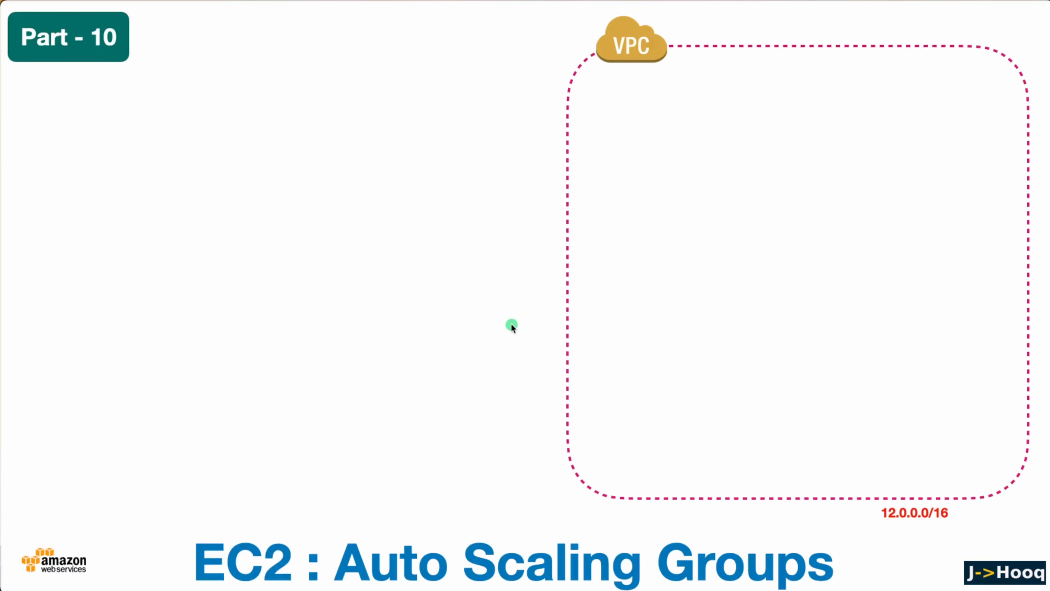
Reveal the internet gateway on the Keynote architecture slide and return to the VPC console in Firefox.
click(510, 331)
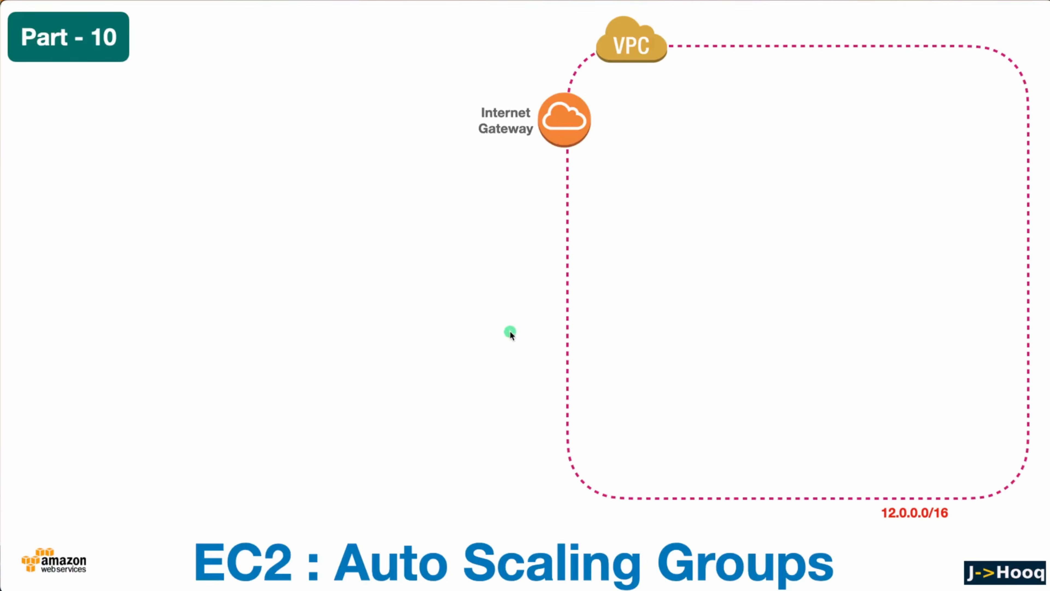
key(super+Tab)
key(super+Tab)
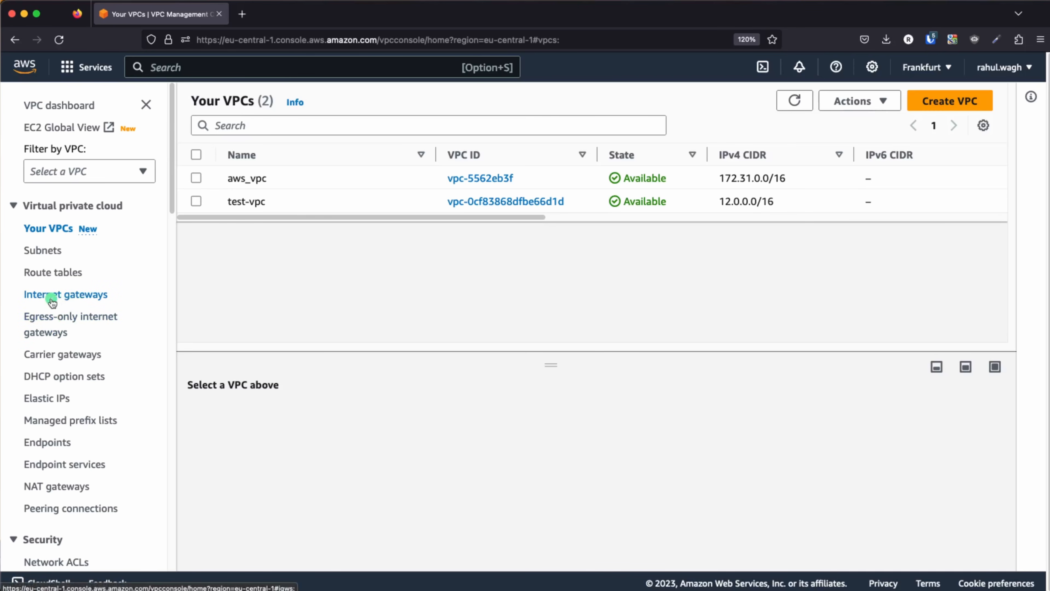
Create an internet gateway with the name tag igw-test.
click(64, 297)
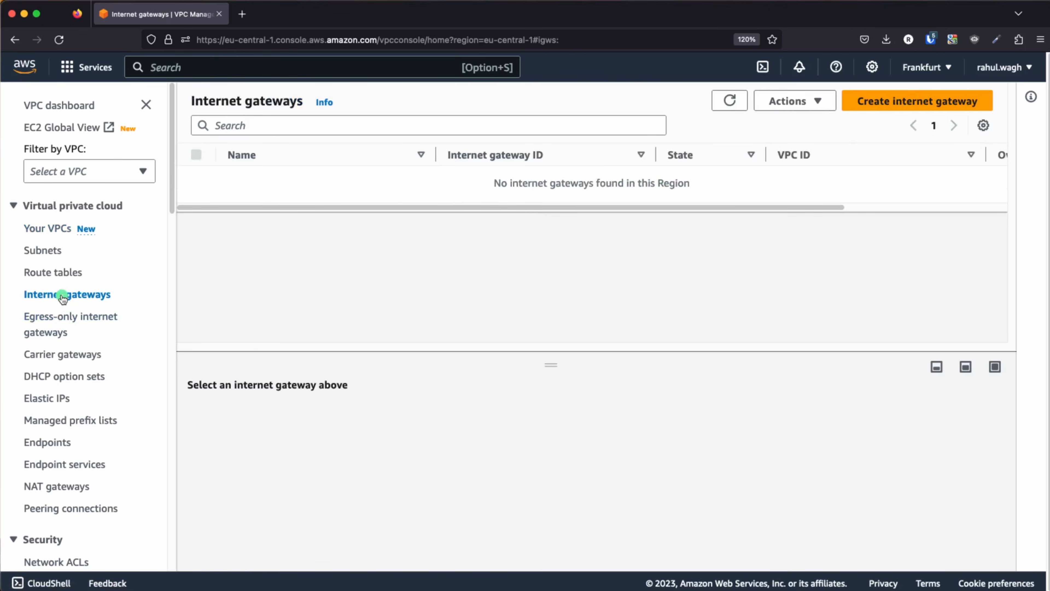
click(891, 103)
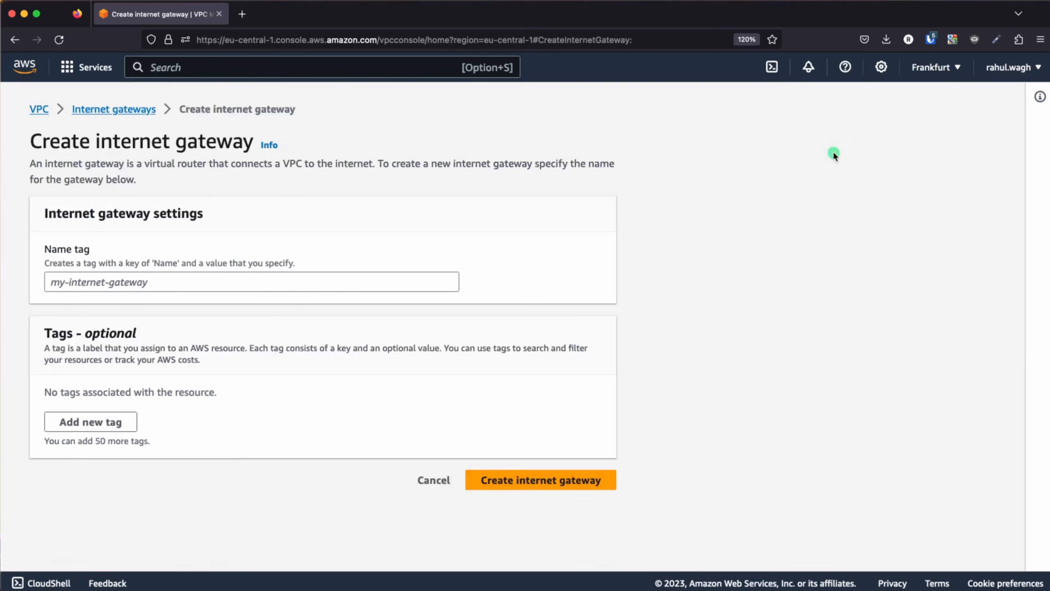
click(93, 289)
key(super+Tab)
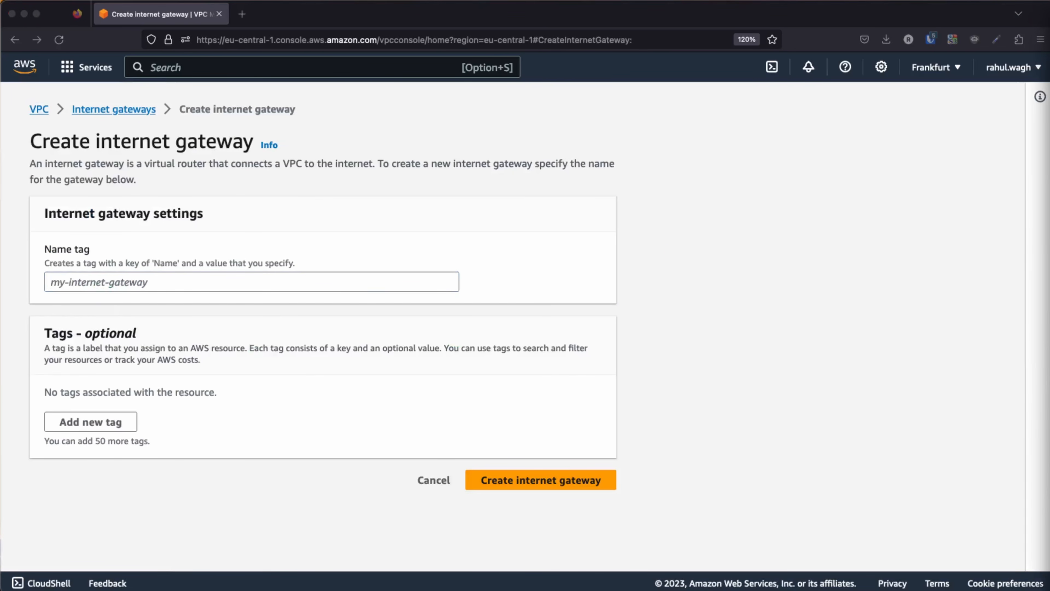
click(71, 283)
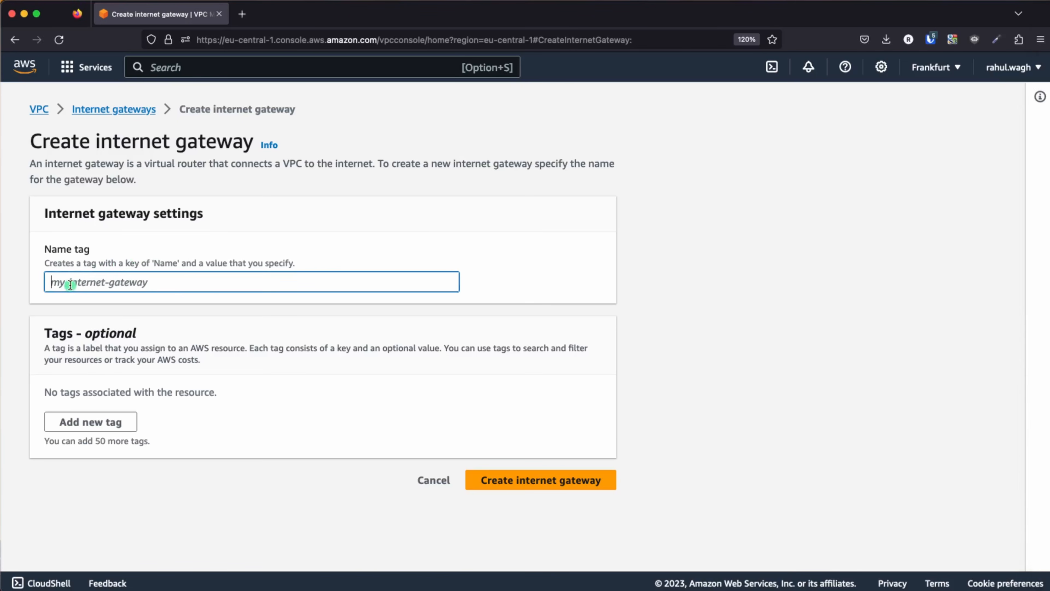
text(igw-test)
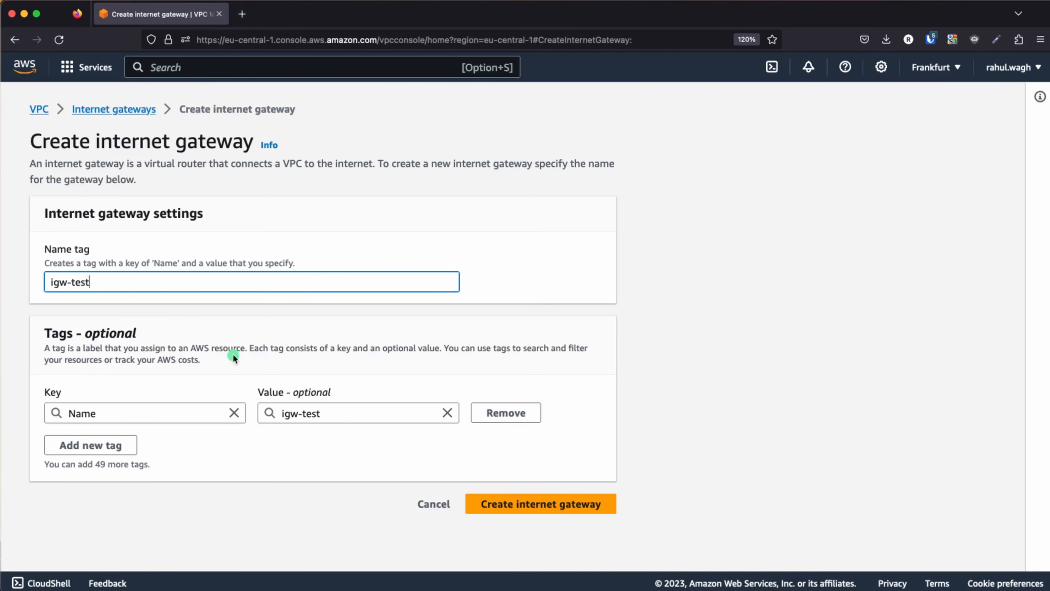
click(555, 506)
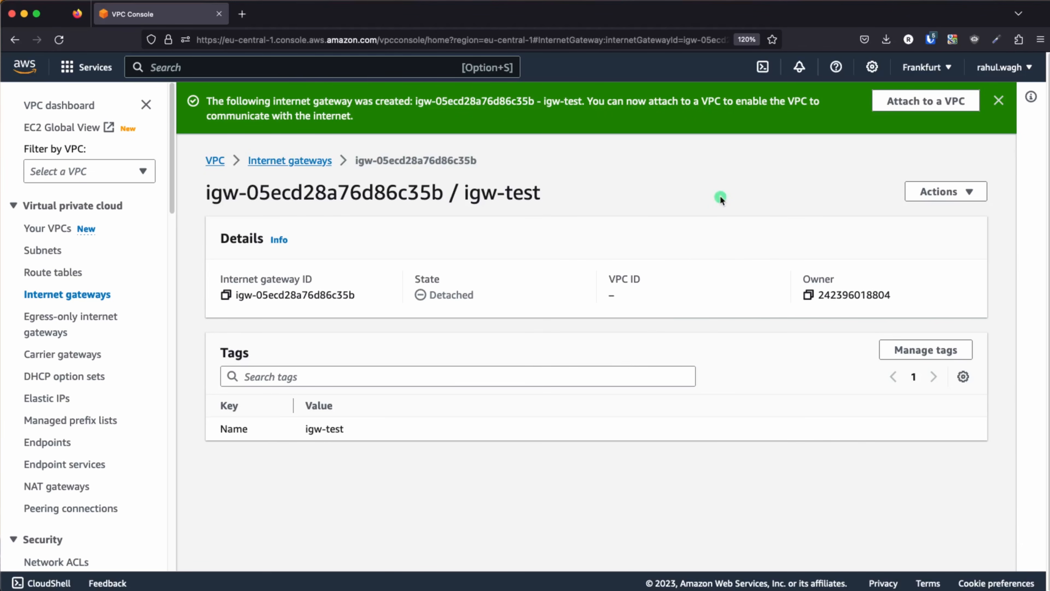
Attach the igw-test internet gateway to the test-vpc VPC.
click(969, 194)
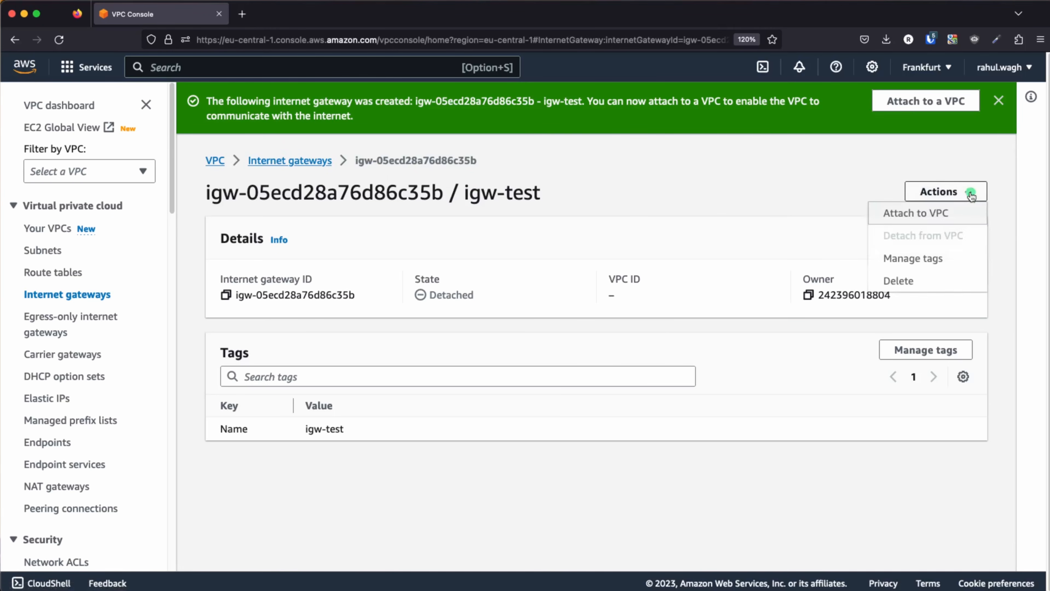
click(919, 215)
click(134, 261)
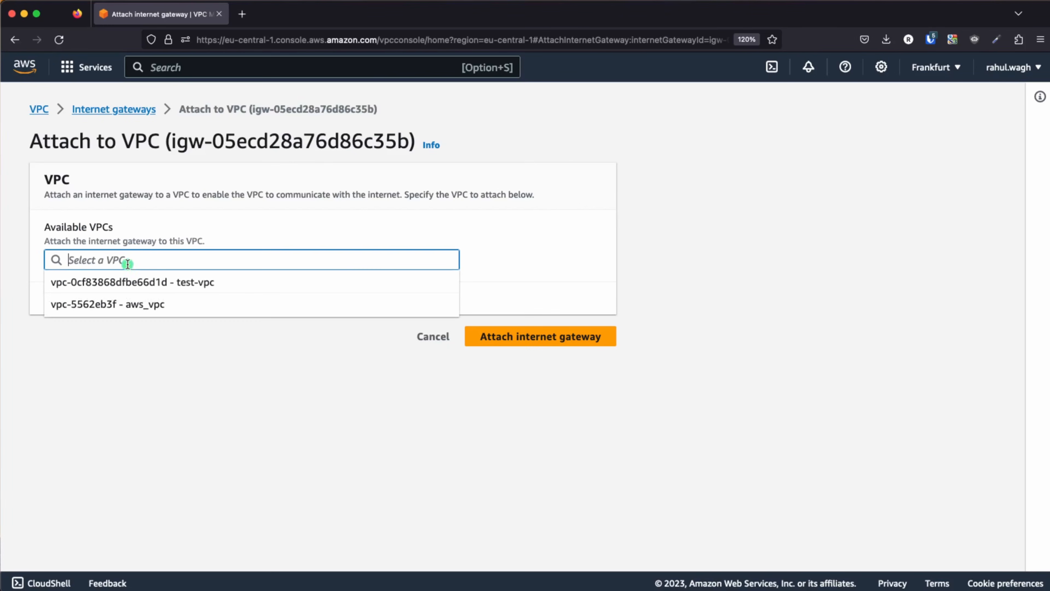
click(212, 287)
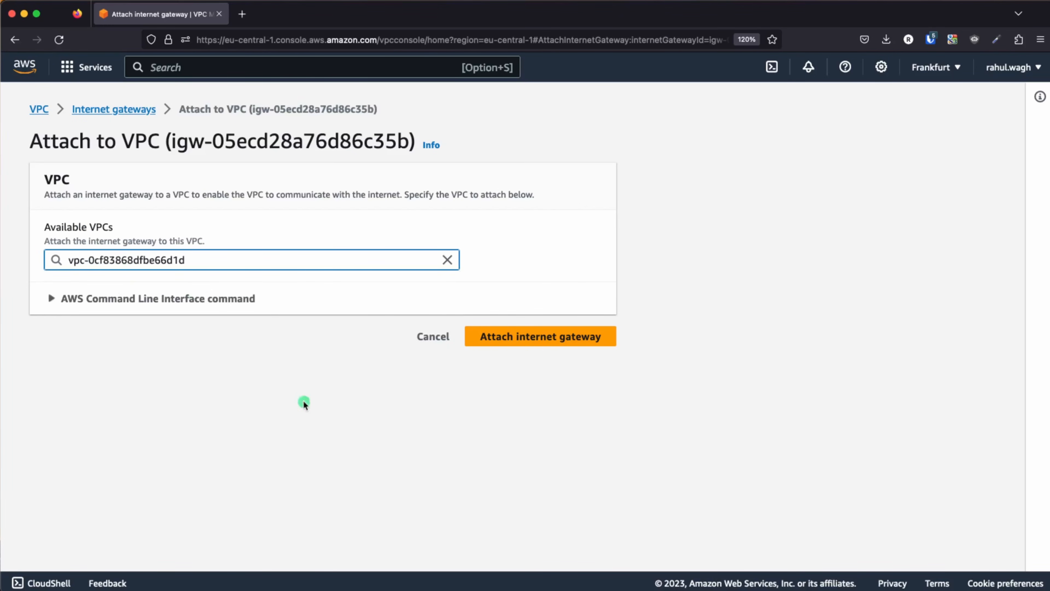
click(514, 337)
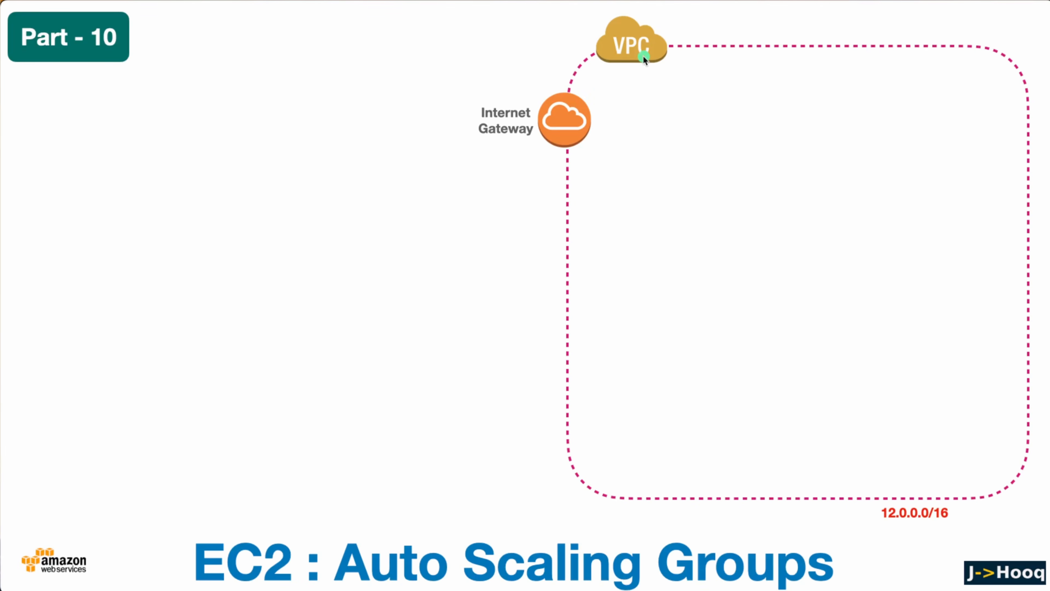
Reveal the first subnet on the Keynote architecture slide and return to the VPC console in Firefox.
click(672, 247)
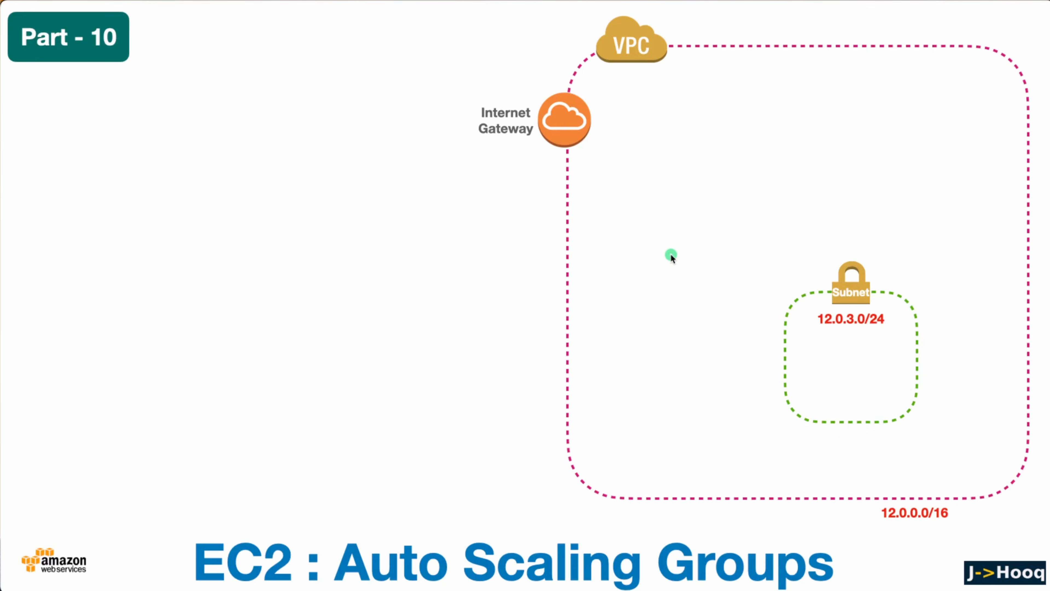
key(super+Tab)
key(super+Tab)
key(super+Tab)
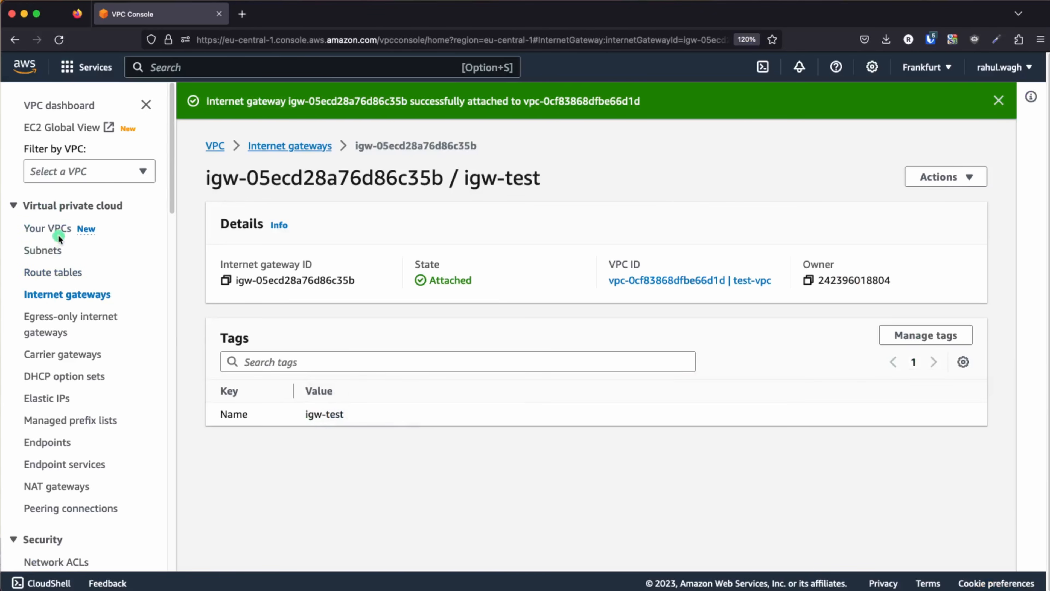
Start creating a subnet and choose test-vpc as its VPC.
click(43, 250)
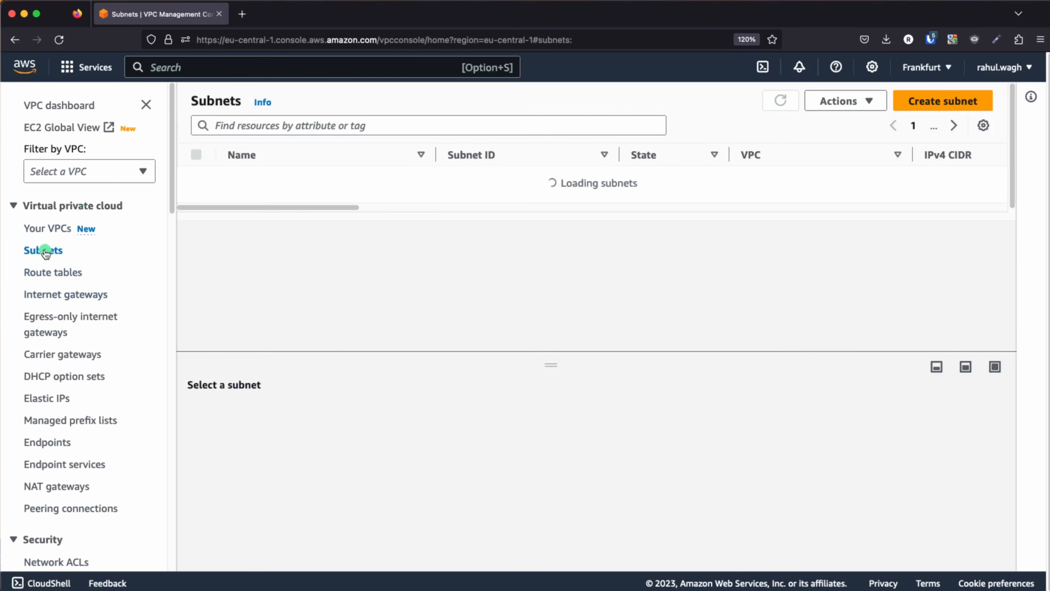
click(933, 101)
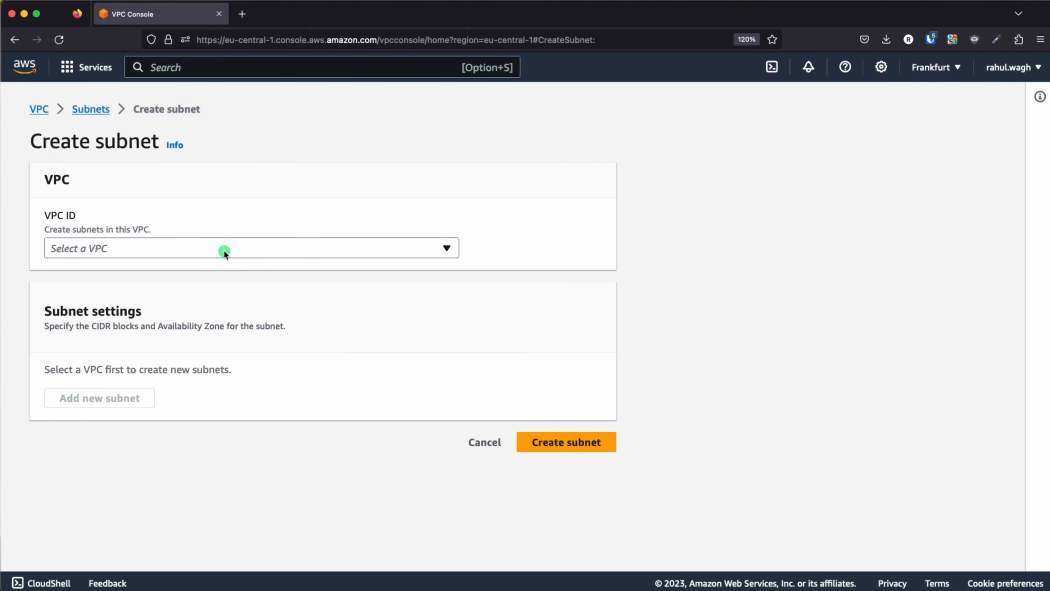
key(super+Tab)
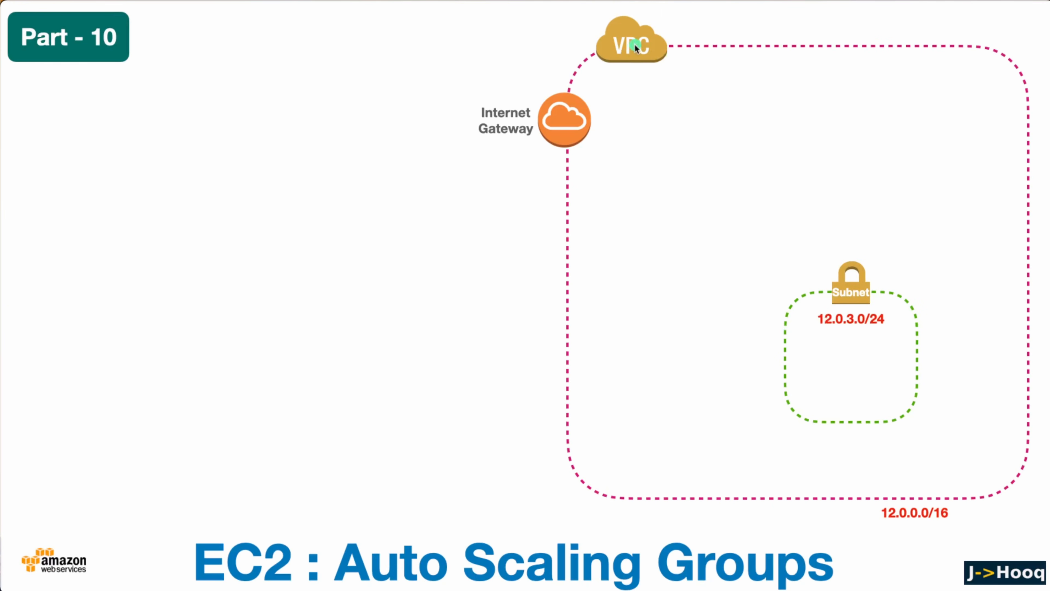
key(super+Tab)
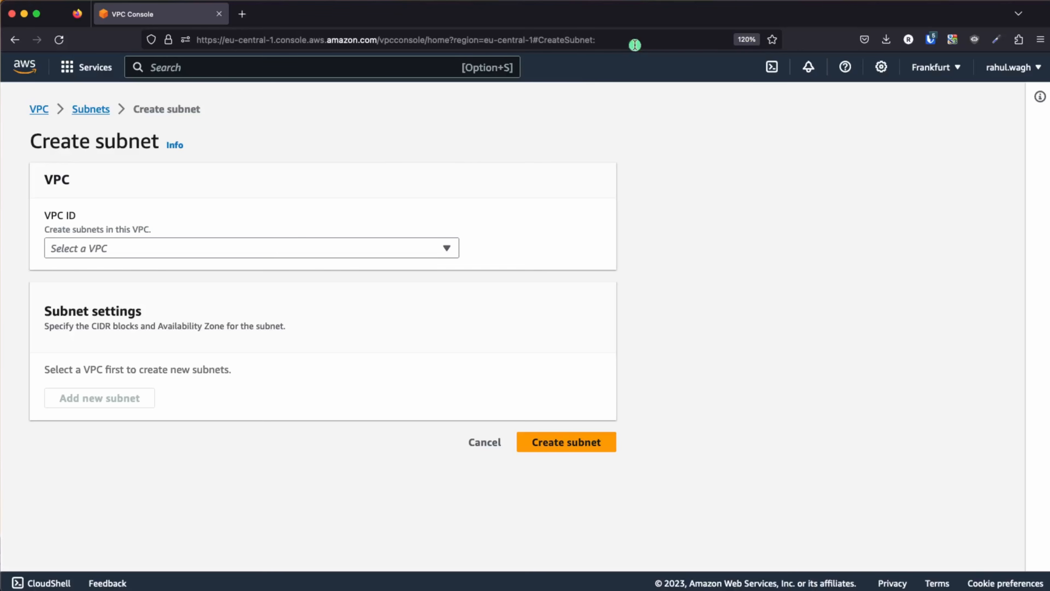
click(144, 250)
click(186, 294)
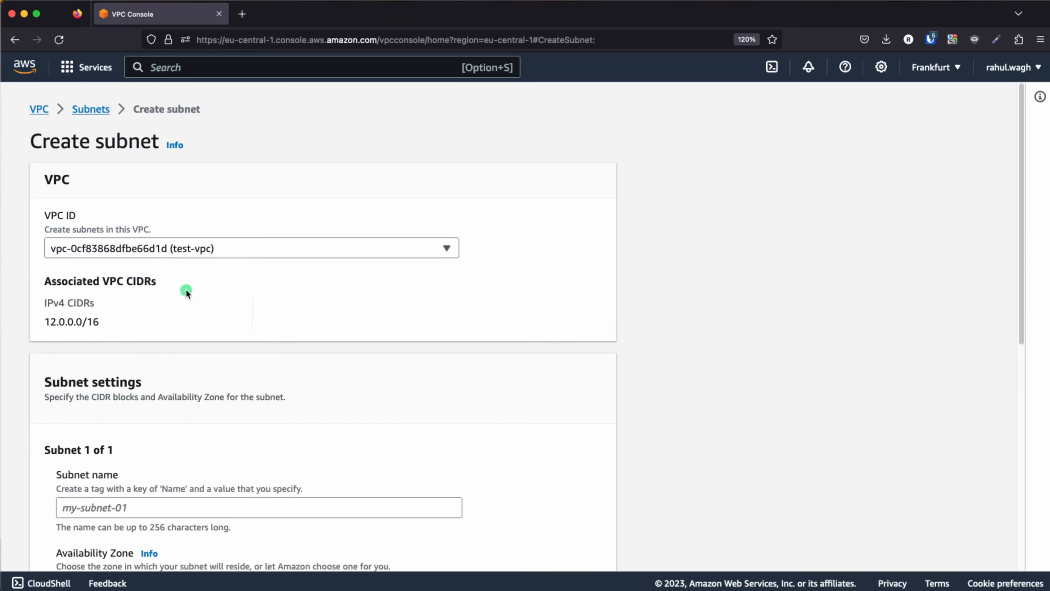
Name the subnet test-public-subnet-1a and set its Availability Zone to Europe (Frankfurt) / eu-central-1a.
scroll(256, 371, down, 5)
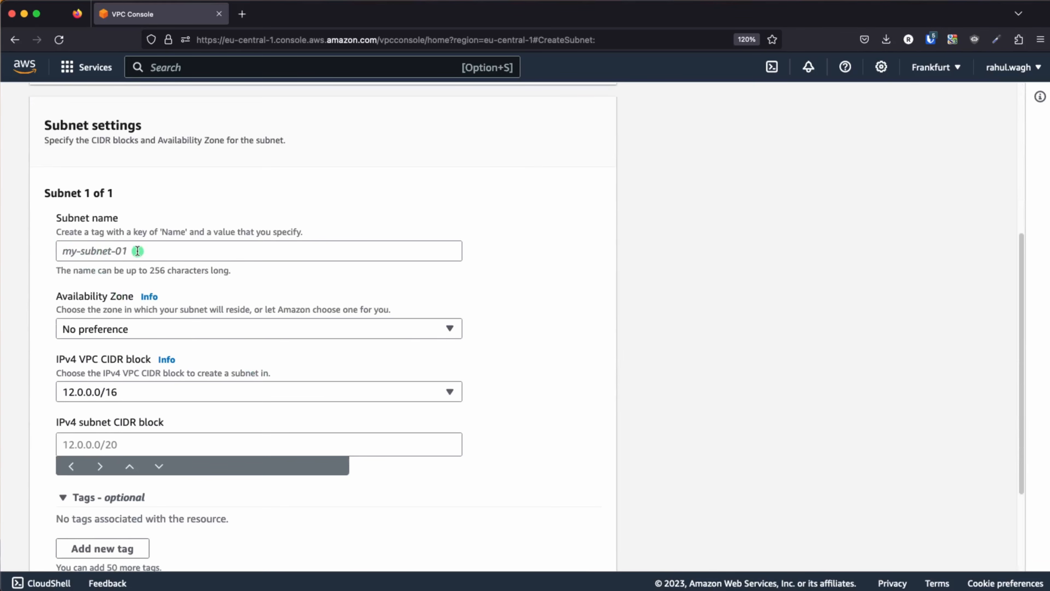
key(super+Tab)
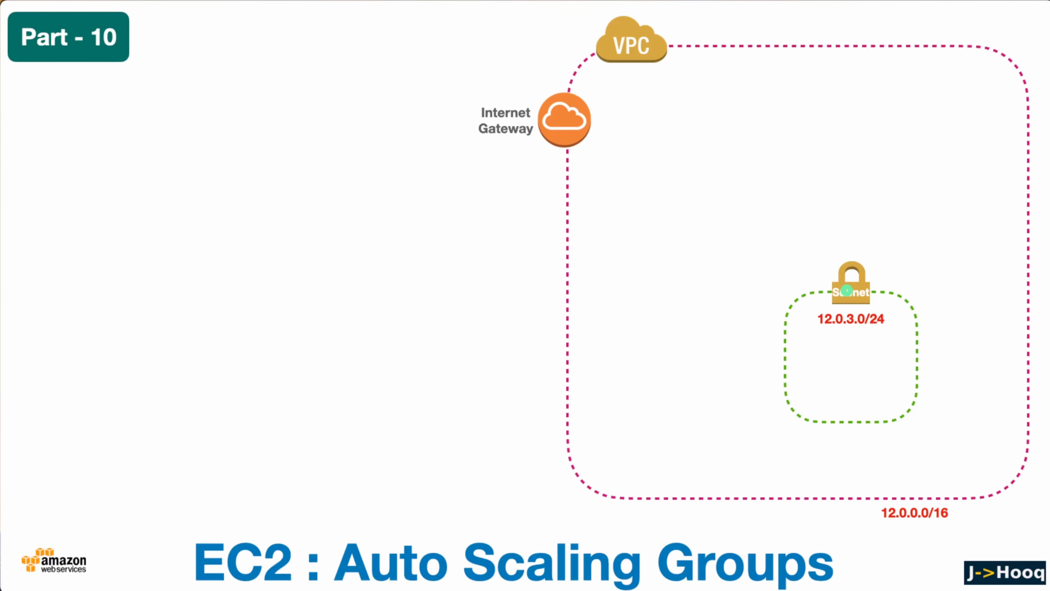
key(super+Tab)
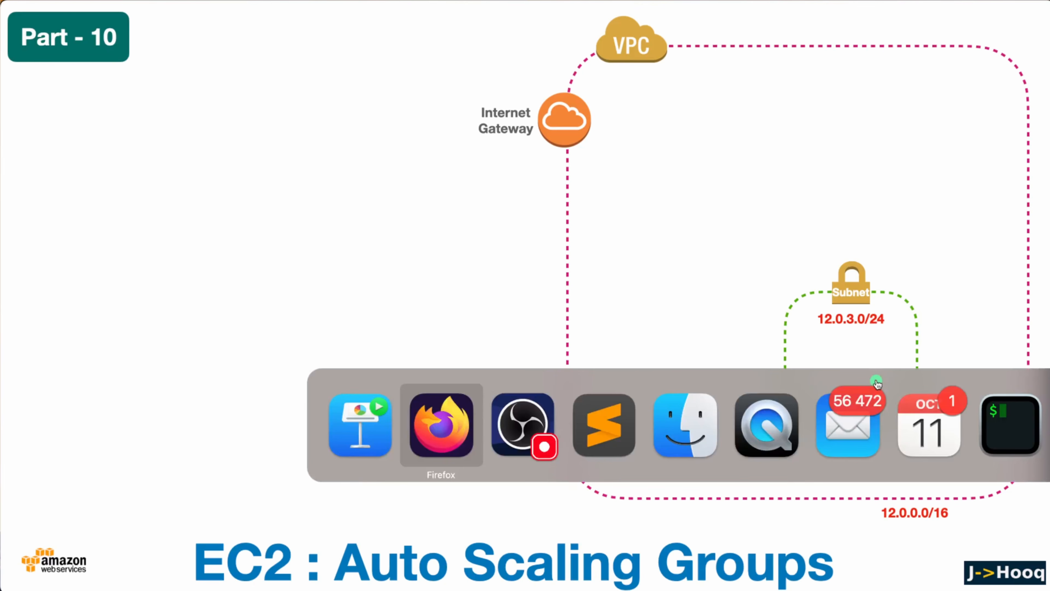
scroll(293, 260, down, 1)
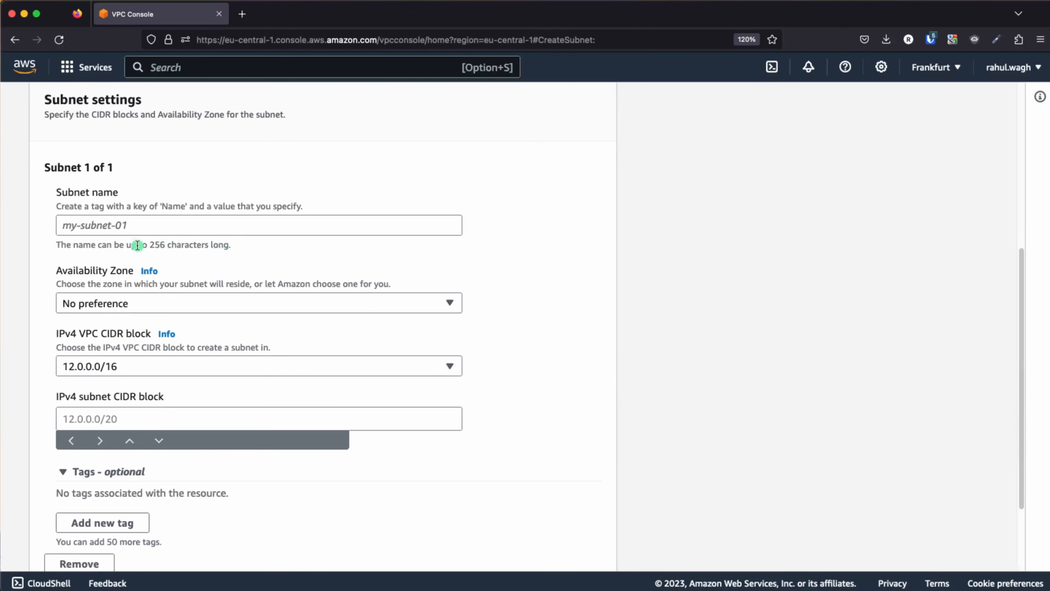
key(super+Tab)
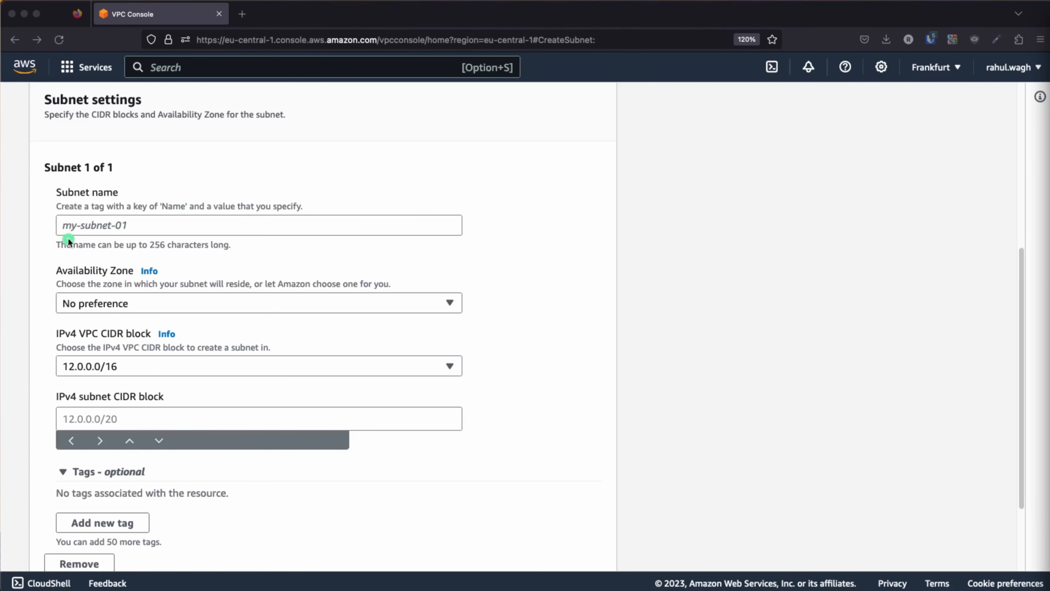
key(super+Tab)
click(122, 225)
text(test-public-subnet-1a)
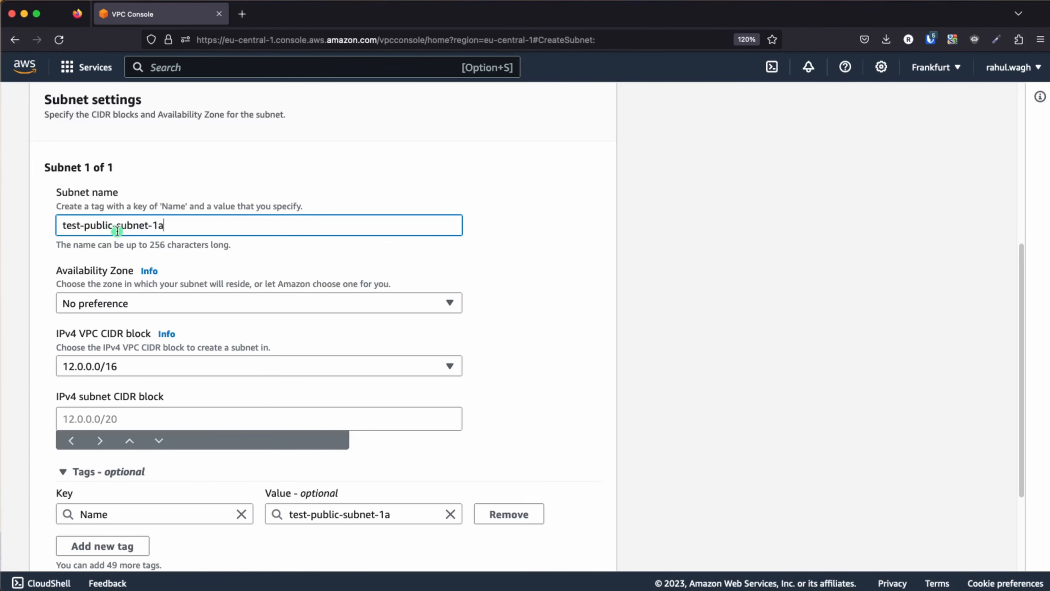
click(376, 306)
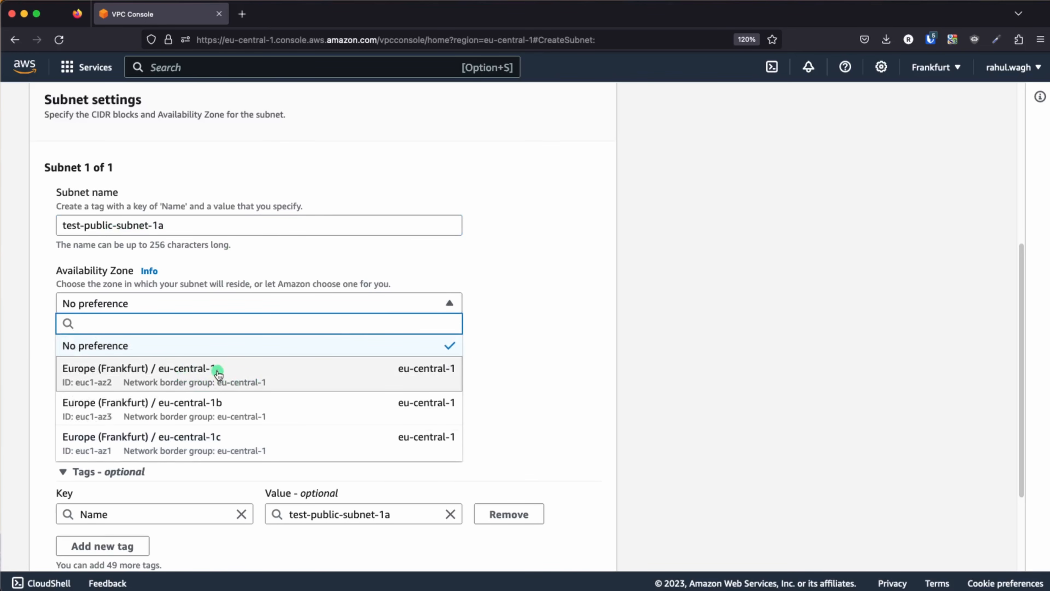
click(219, 375)
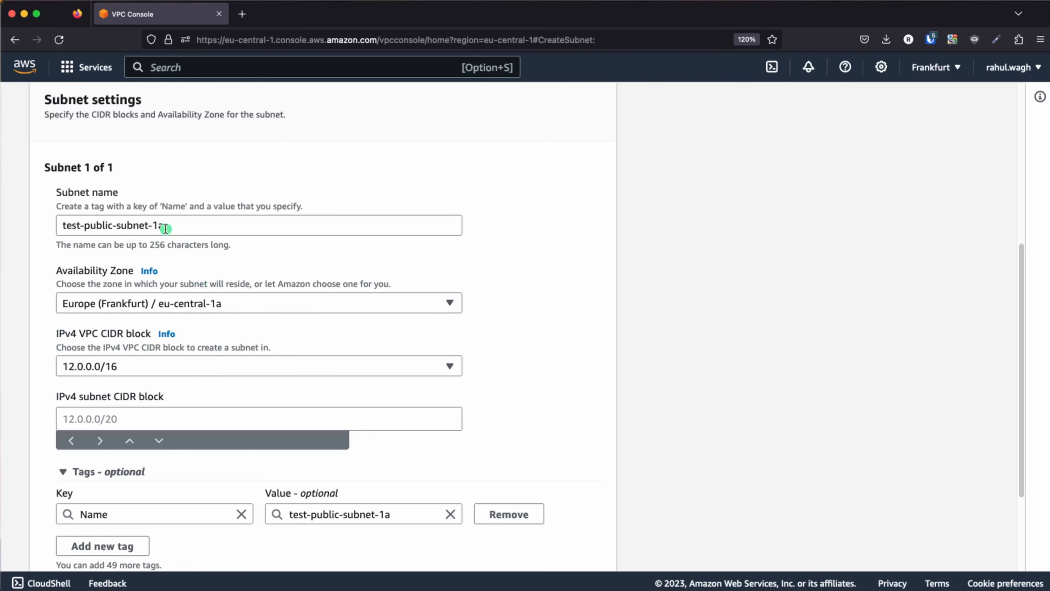
Set the IPv4 subnet CIDR block of test-public-subnet-1a to 12.0.1.0/24.
scroll(229, 249, down, 3)
click(90, 355)
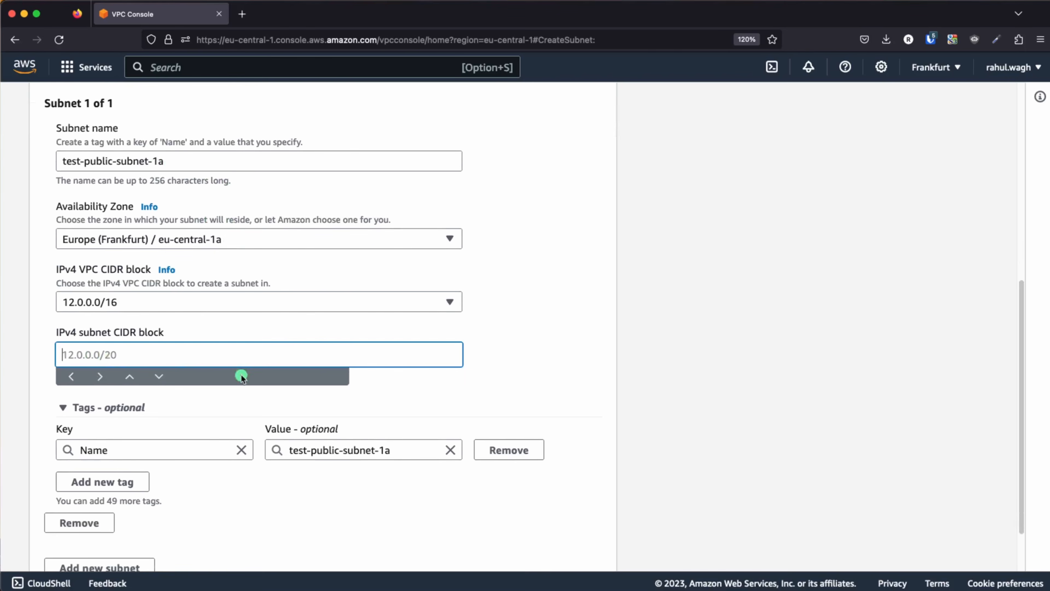
key(super+Tab)
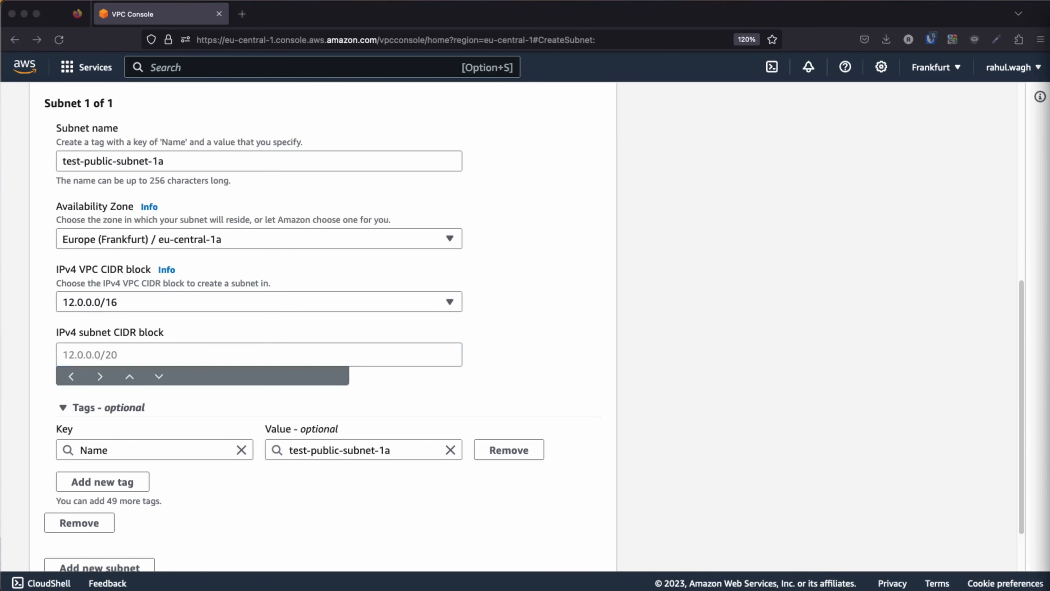
click(181, 352)
text(12.0.1.0/24)
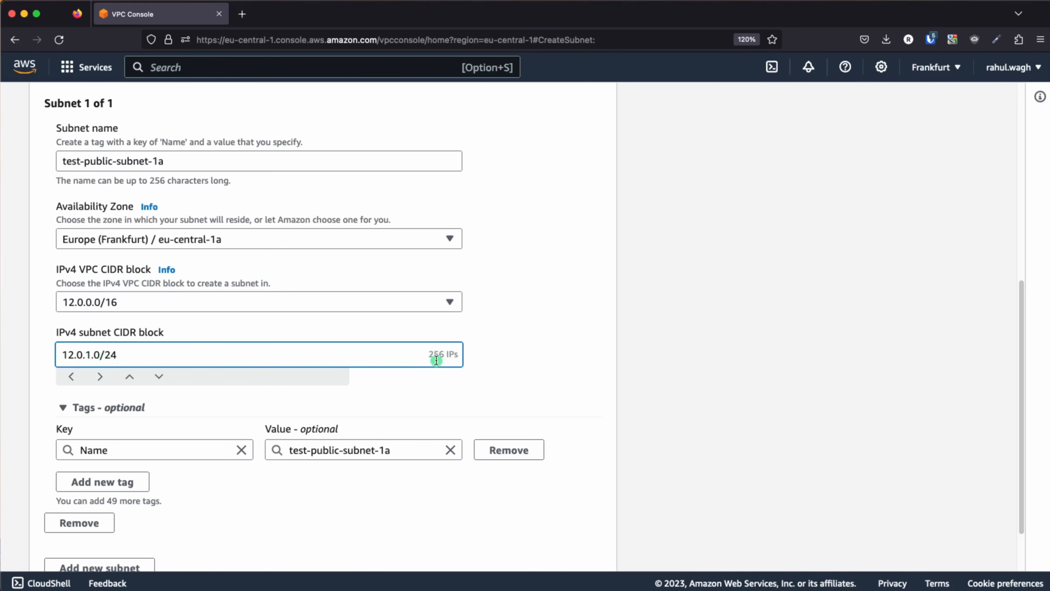
scroll(459, 362, down, 3)
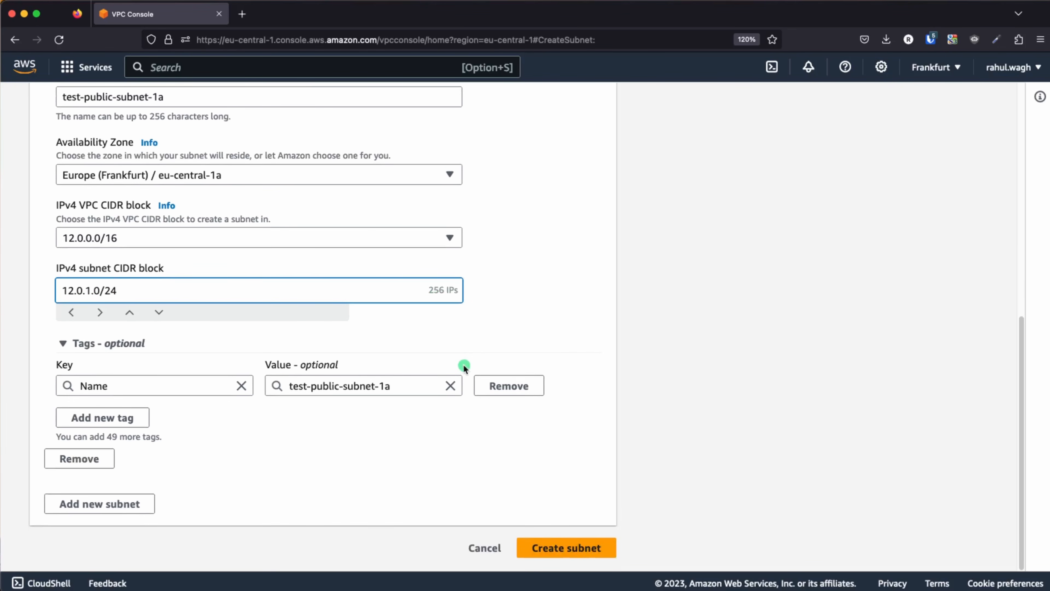
click(326, 444)
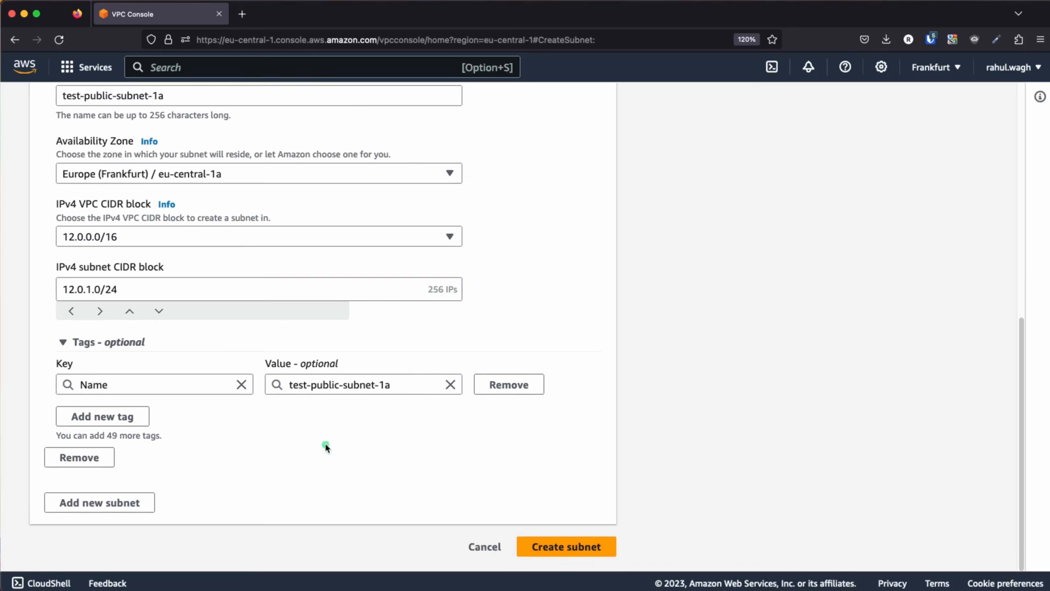
Add a second subnet named test-public-subnet-1b in the Availability Zone Europe (Frankfurt) / eu-central-1b.
click(136, 503)
scroll(281, 446, down, 6)
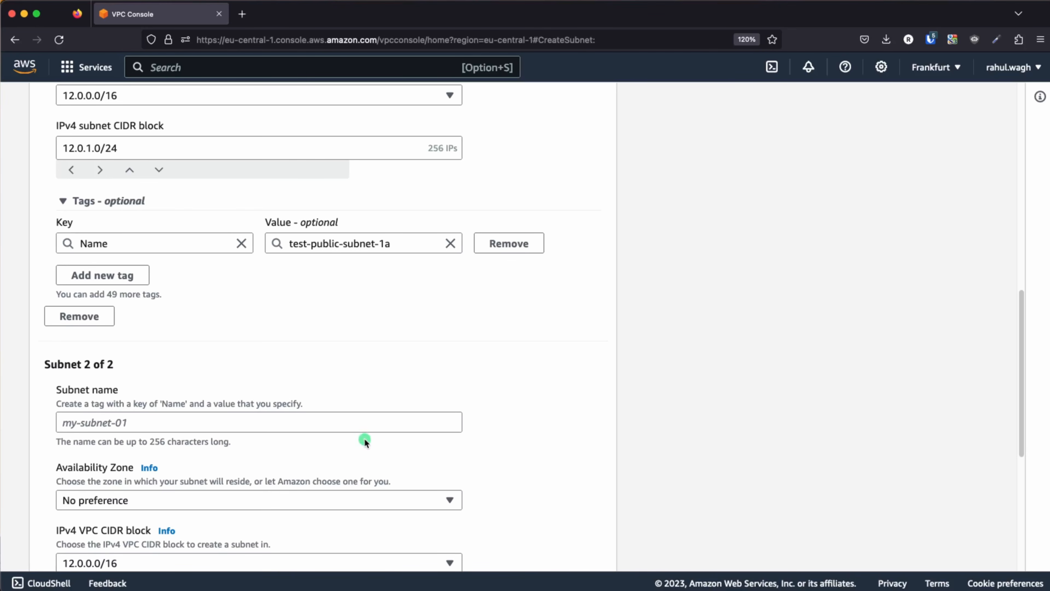
scroll(358, 437, down, 2)
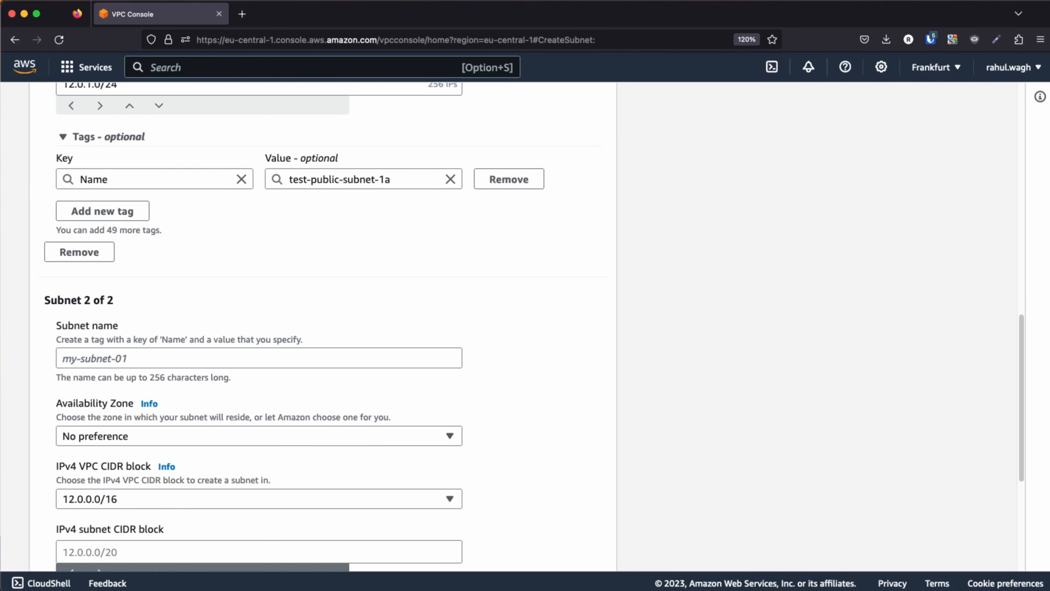
key(super+Tab)
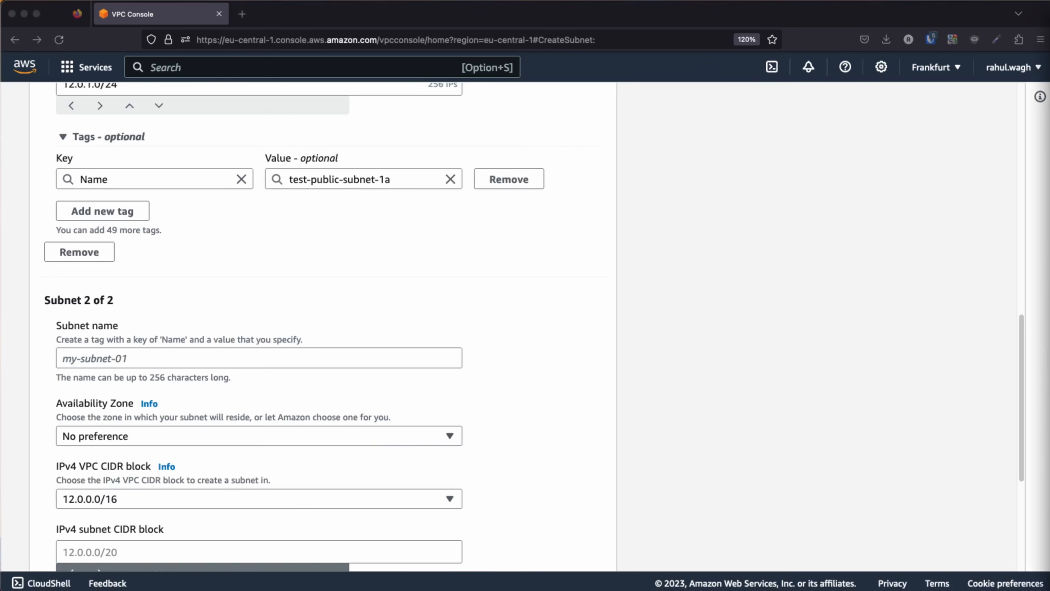
key(super+Tab)
click(71, 358)
text(test-public-subnet-1a)
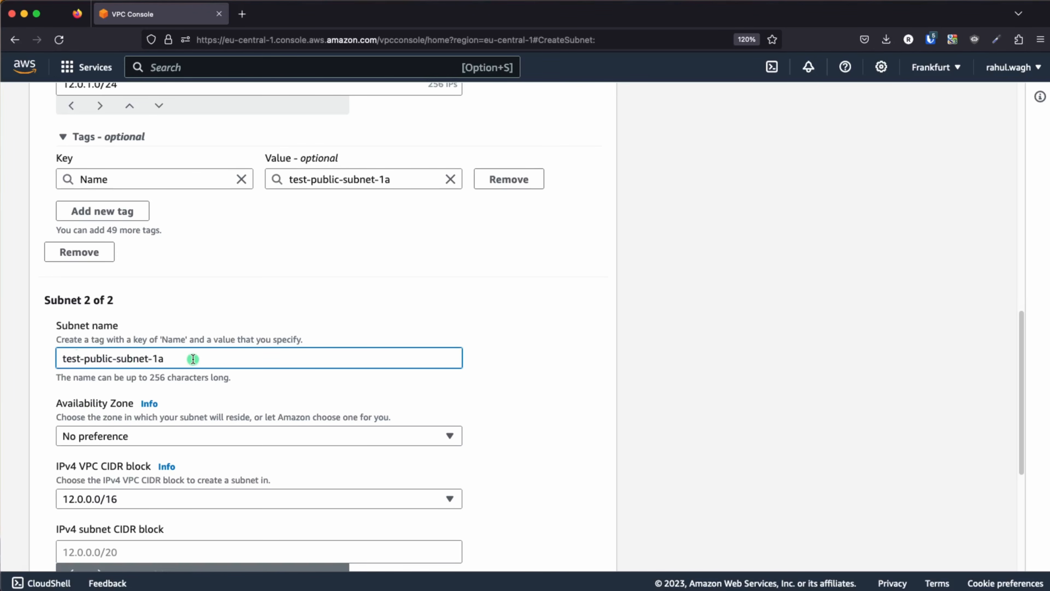
key(BackSpace)
text(b)
click(190, 434)
click(247, 376)
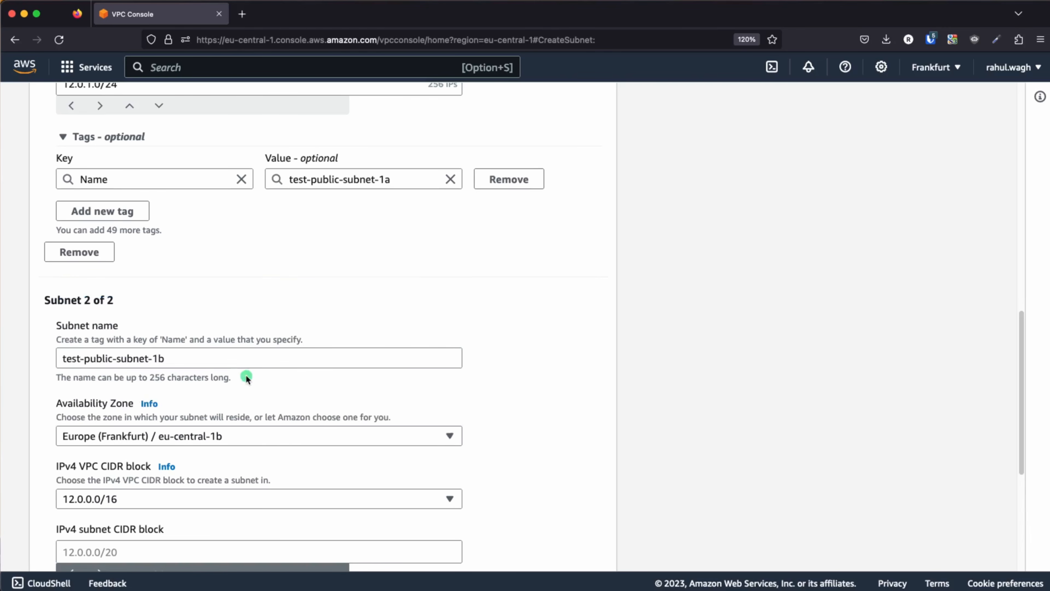
Set the IPv4 subnet CIDR block of test-public-subnet-1b to 12.0.3.0/24.
scroll(487, 392, down, 3)
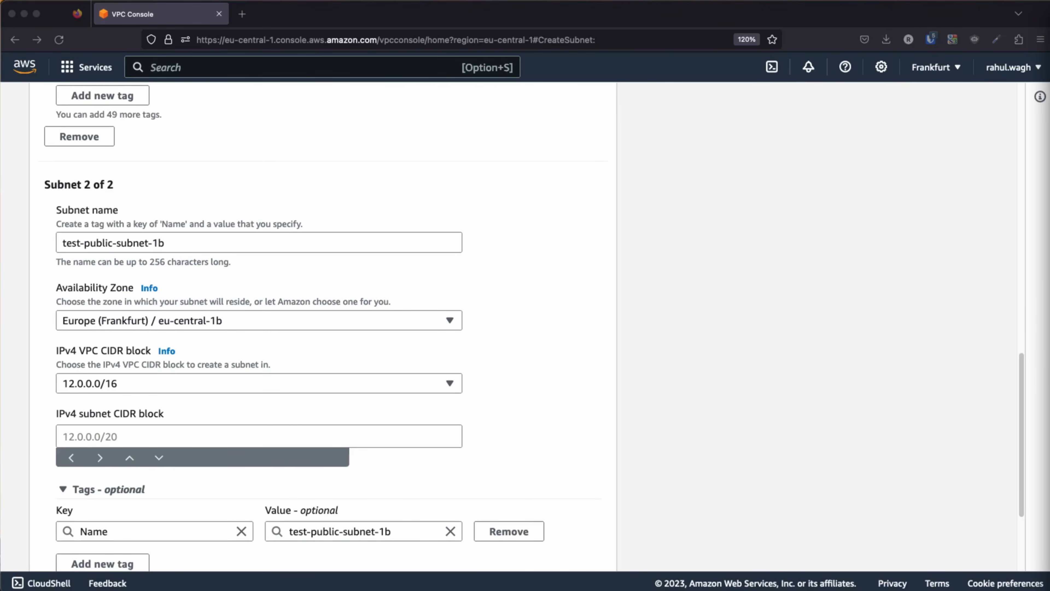
click(107, 432)
text(12.0.3.0/24)
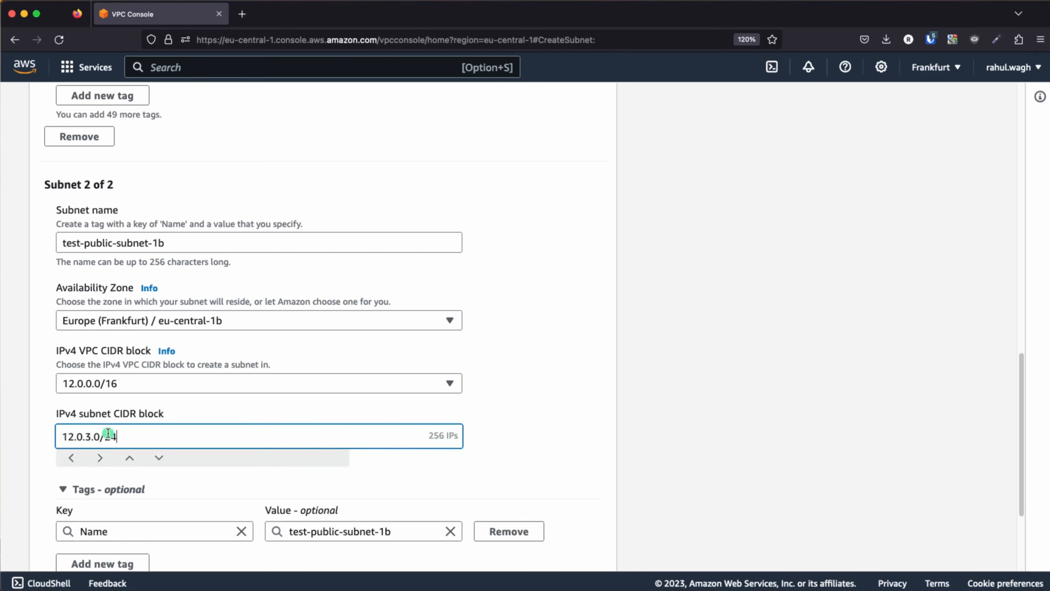
click(535, 412)
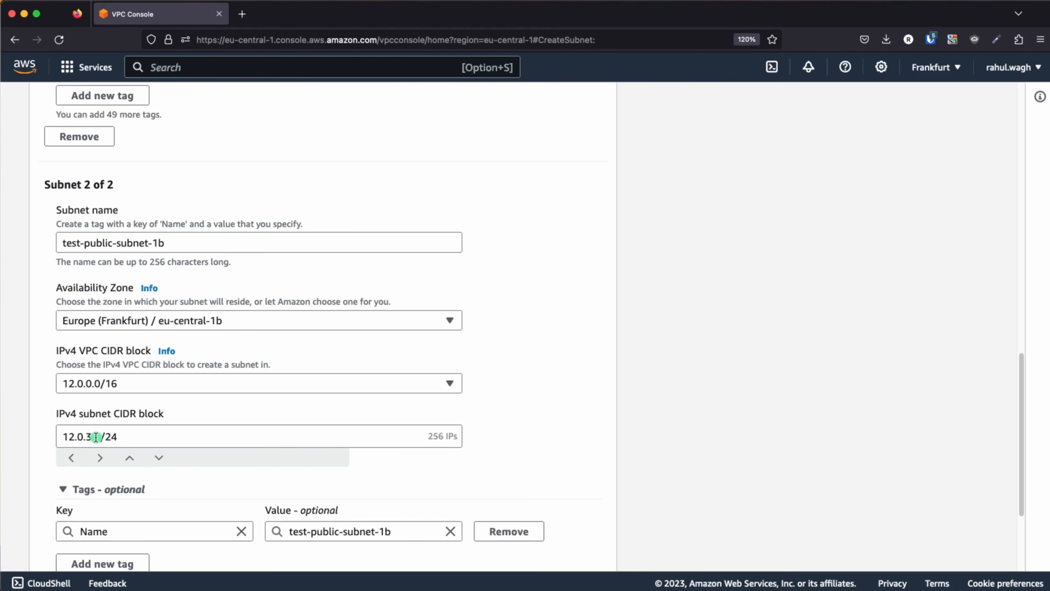
Review the settings of both subnets and create them.
scroll(103, 432, up, 6)
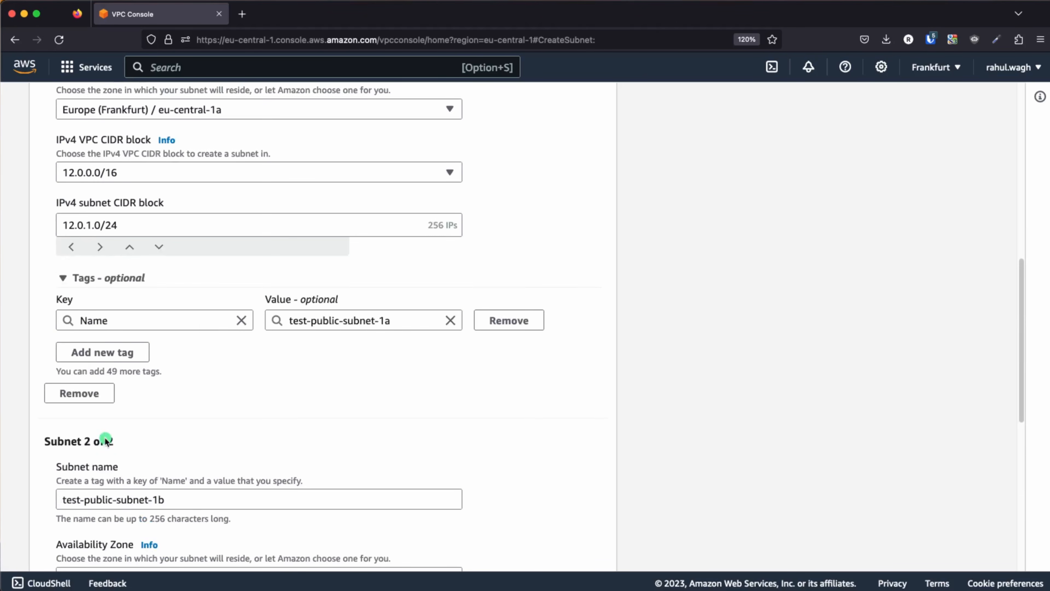
scroll(105, 441, up, 2)
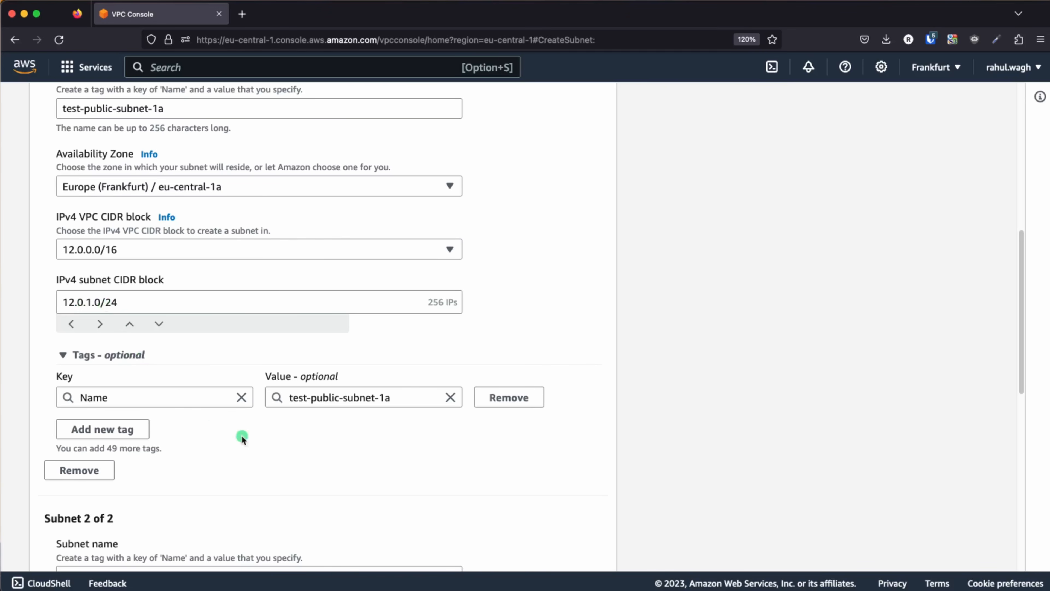
scroll(308, 473, down, 11)
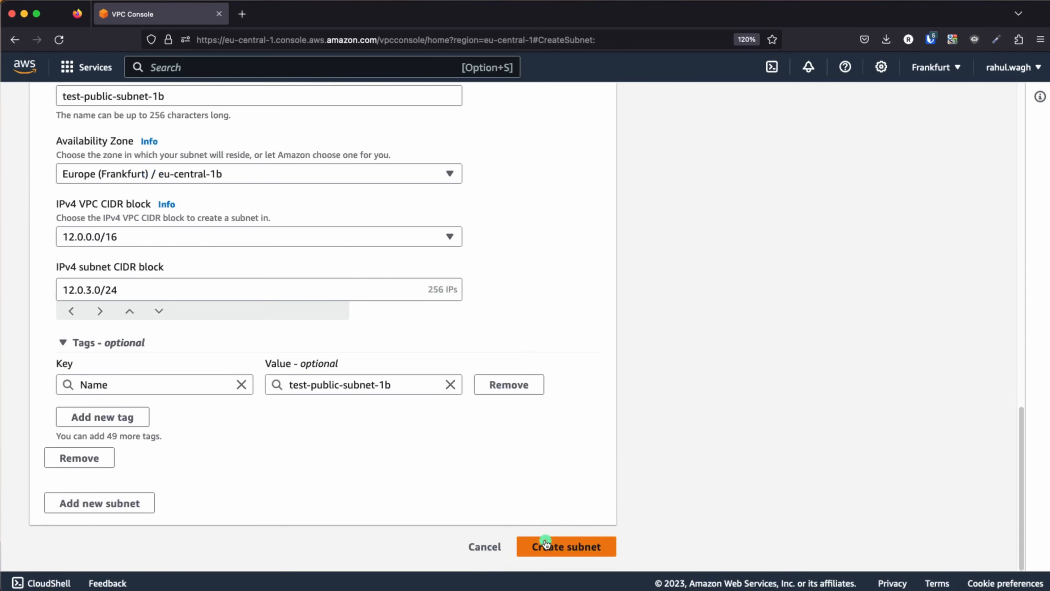
click(546, 544)
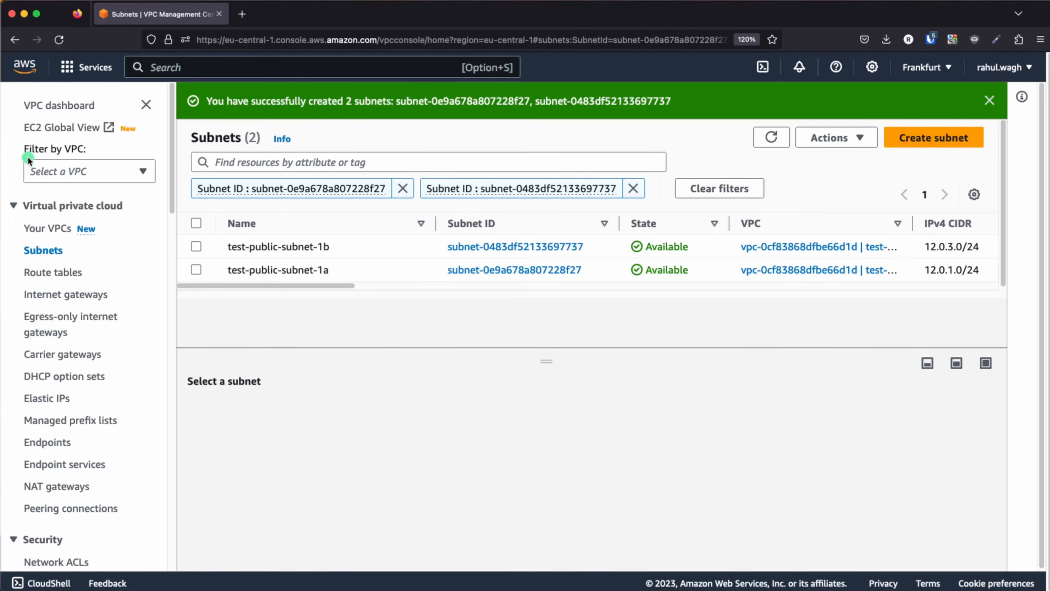
Start creating a route table and name it rt-test-public.
click(35, 273)
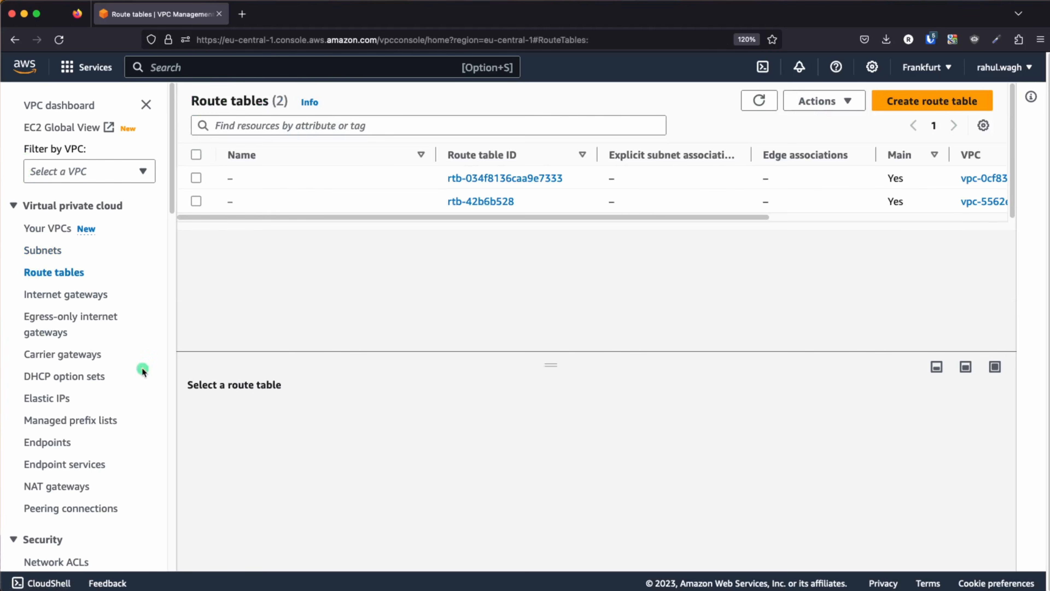
click(924, 103)
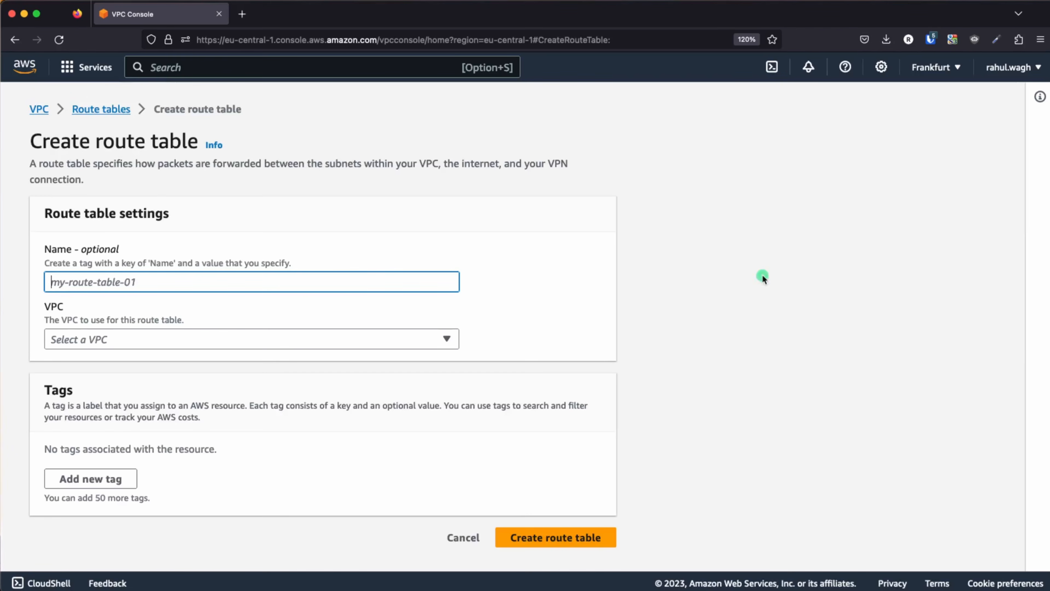
key(super+Tab)
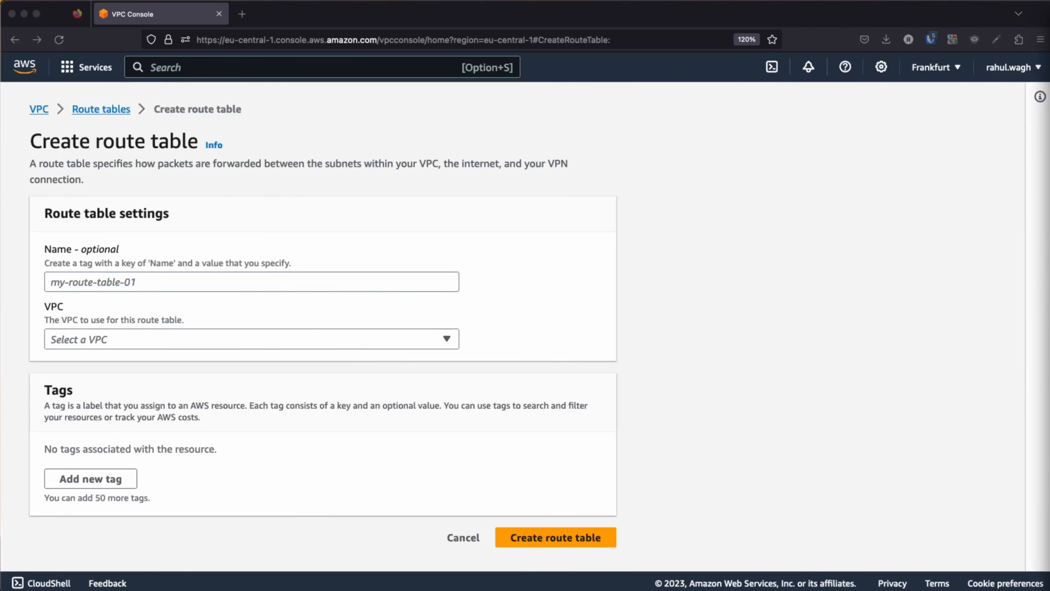
click(66, 281)
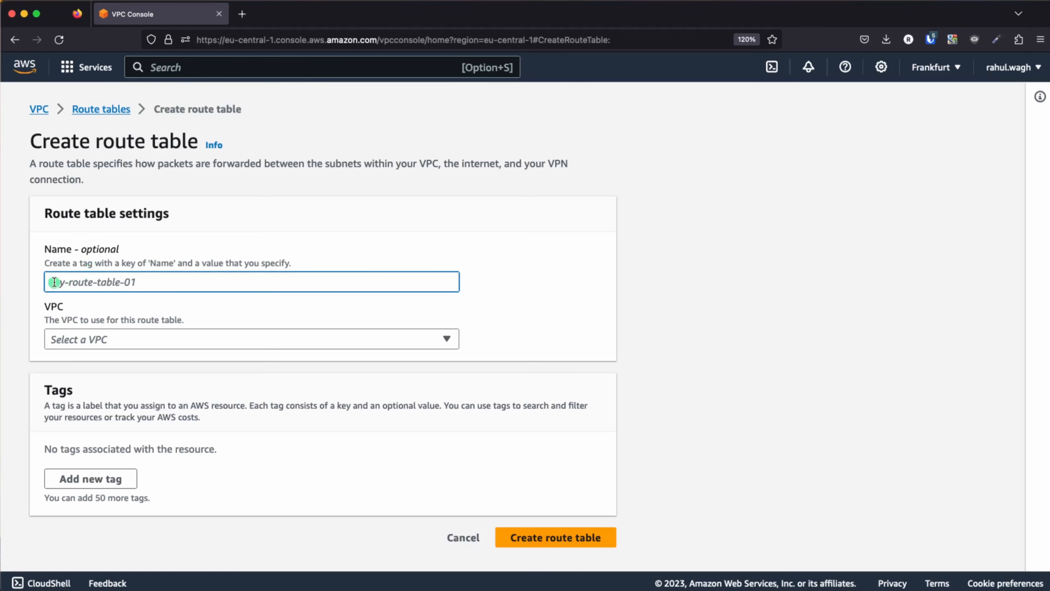
text(rt-test-)
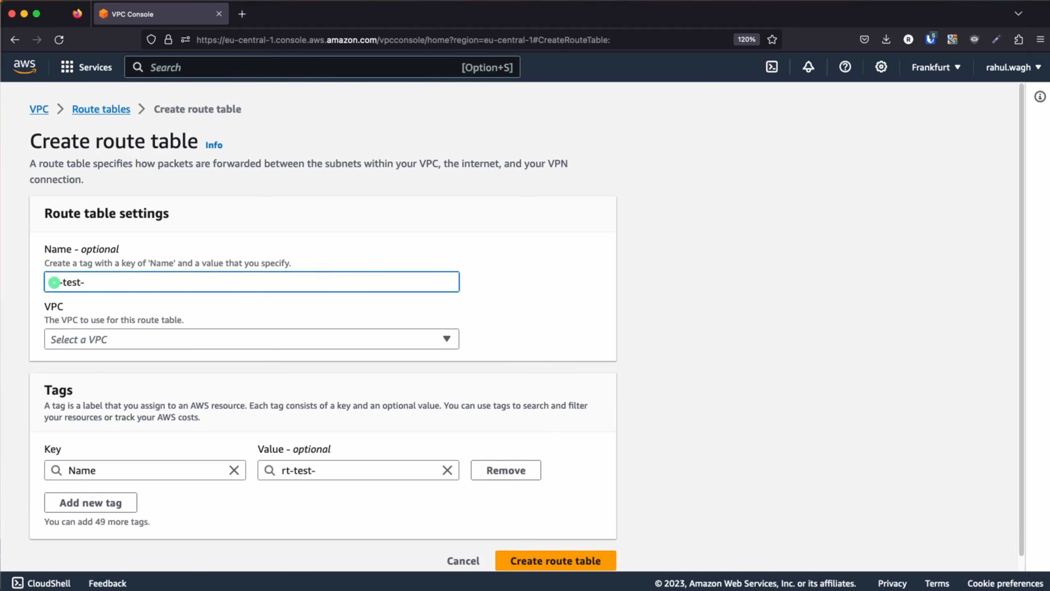
text(public)
click(554, 279)
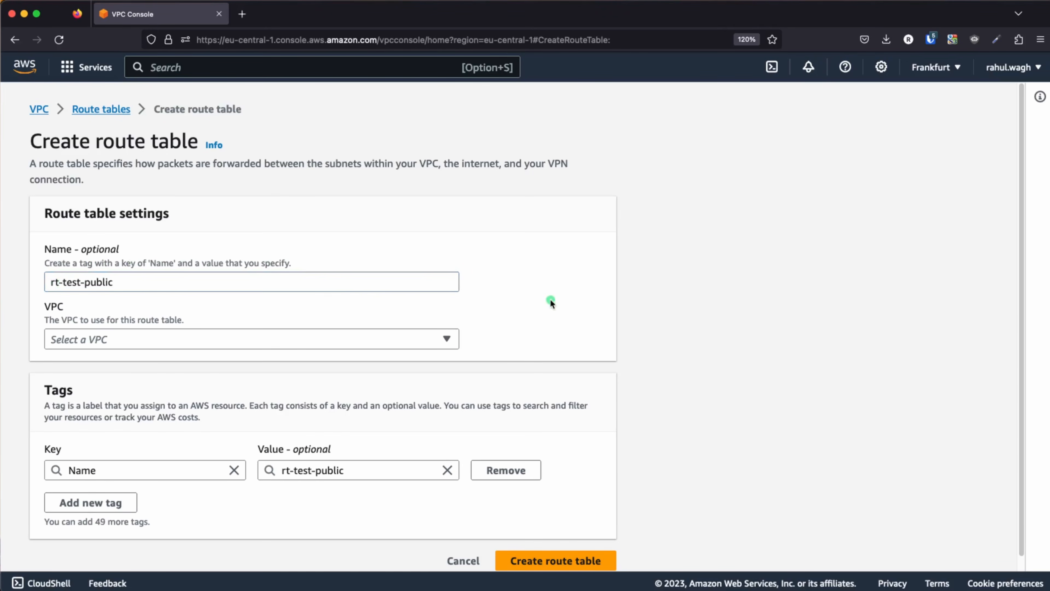
Choose test-vpc as the VPC for the rt-test-public route table and create the table.
click(425, 338)
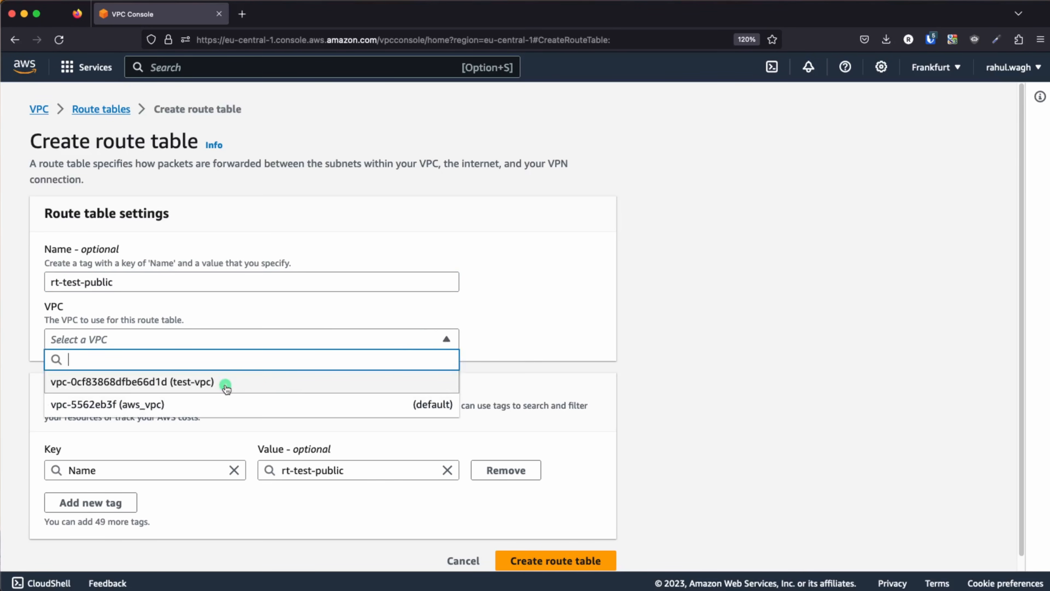
click(226, 386)
scroll(498, 339, down, 1)
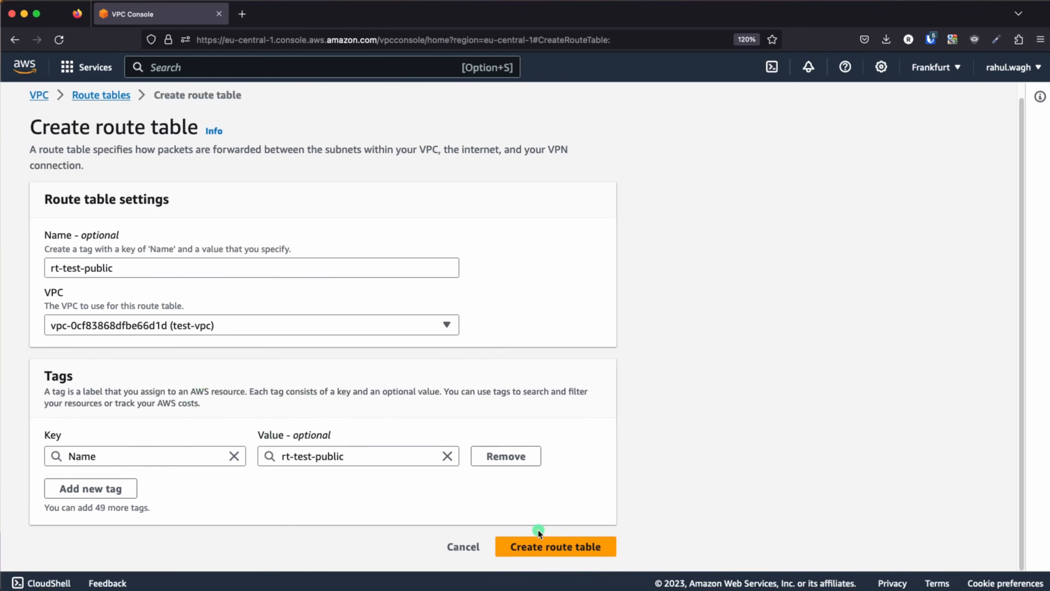
click(554, 547)
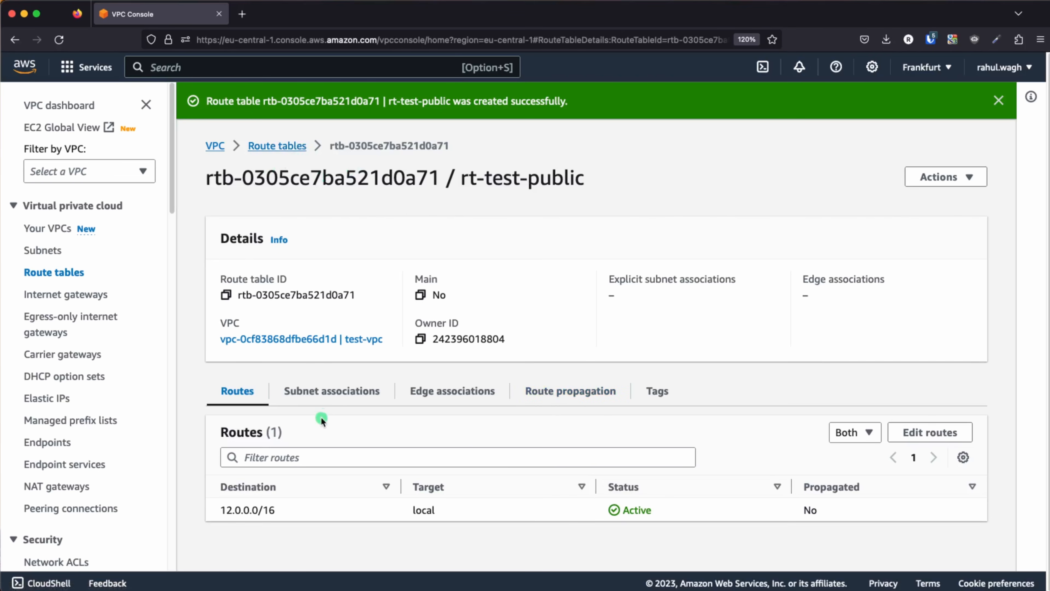
Associate test-public-subnet-1a and test-public-subnet-1b with the rt-test-public route table and save the associations.
click(320, 393)
scroll(454, 399, down, 5)
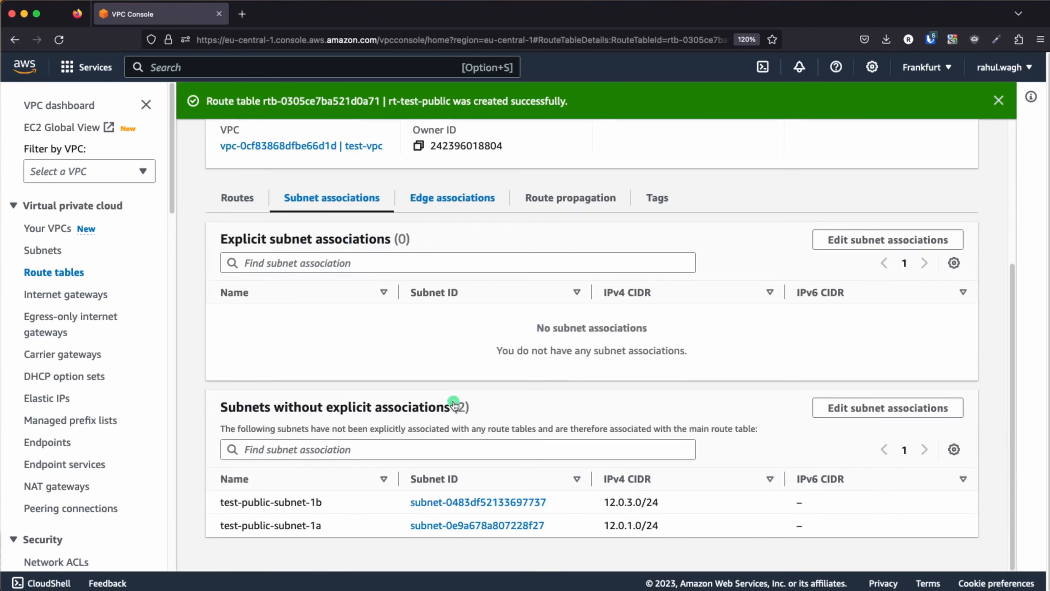
click(868, 240)
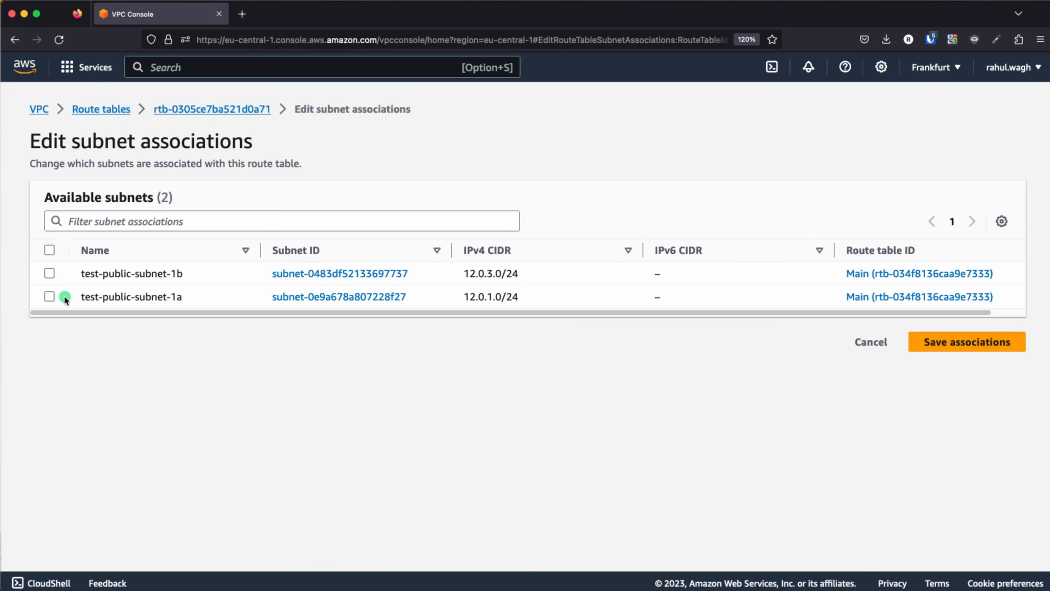
click(50, 250)
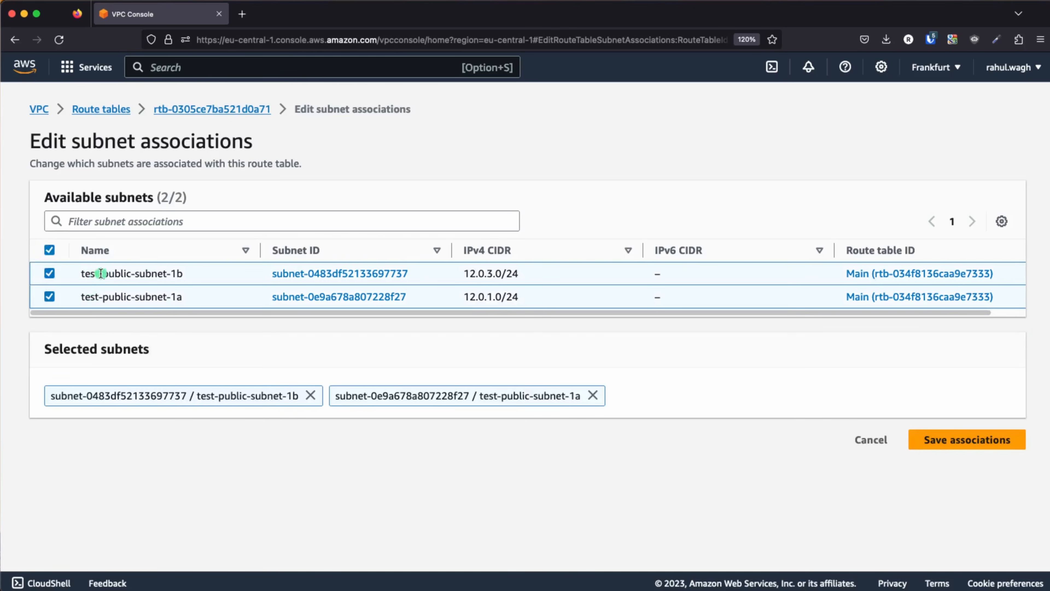
click(992, 439)
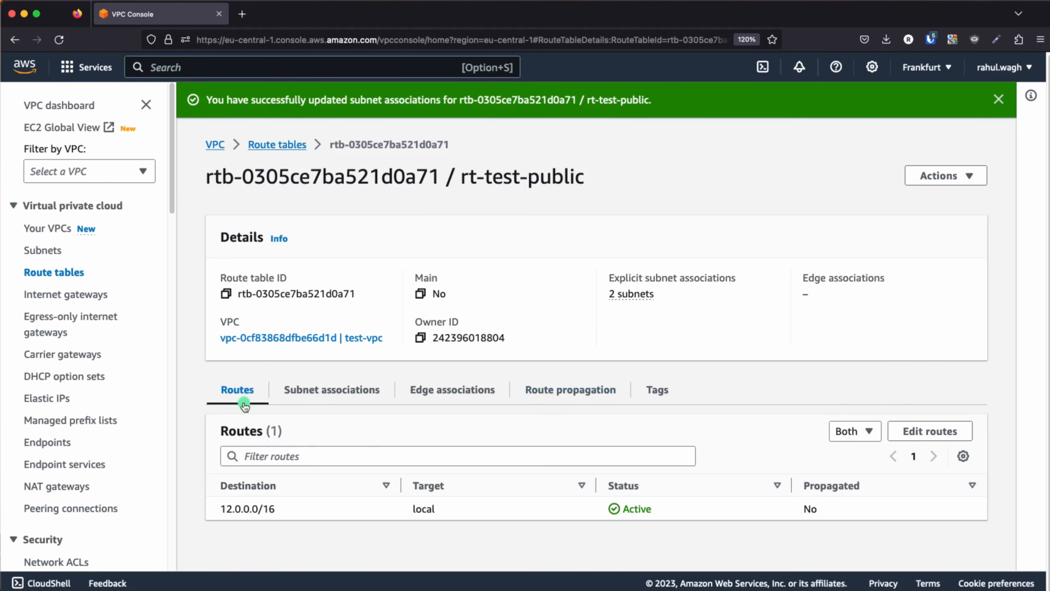
Edit the routes of the rt-test-public route table and add a route with destination 0.0.0.0/0.
click(928, 434)
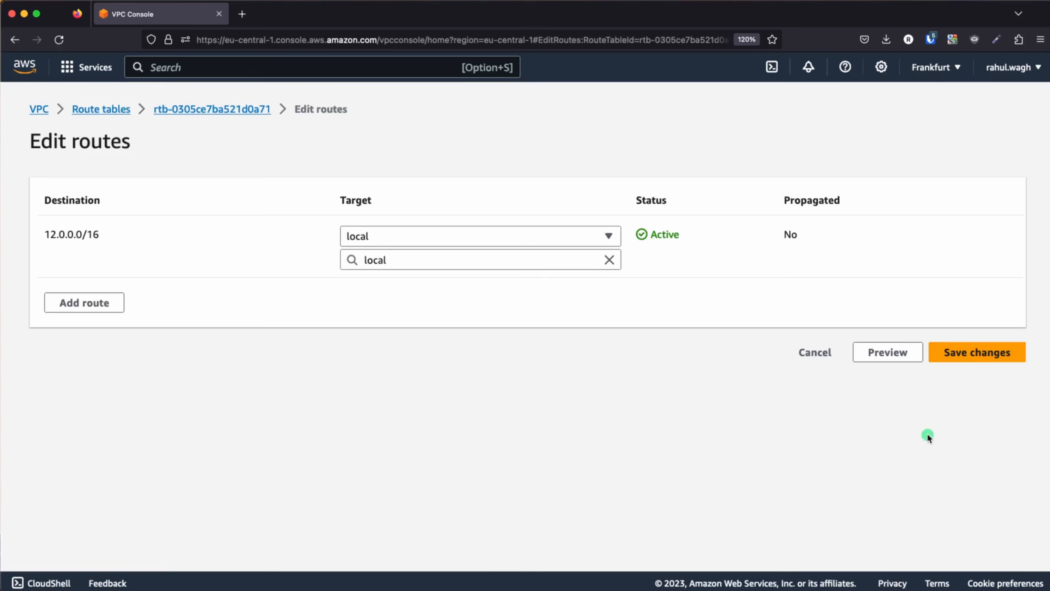
click(90, 308)
click(93, 300)
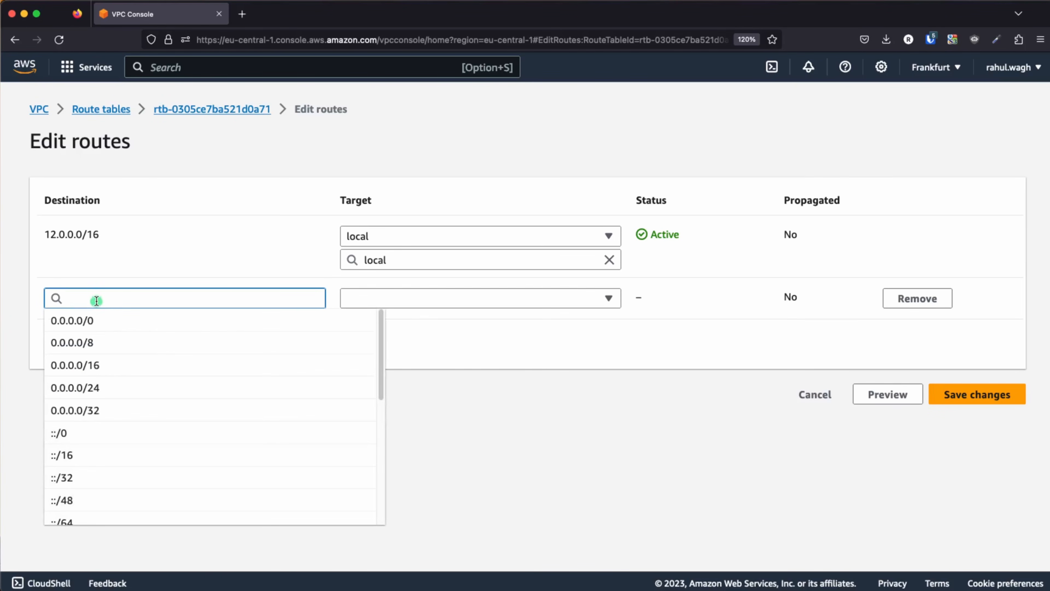
click(89, 324)
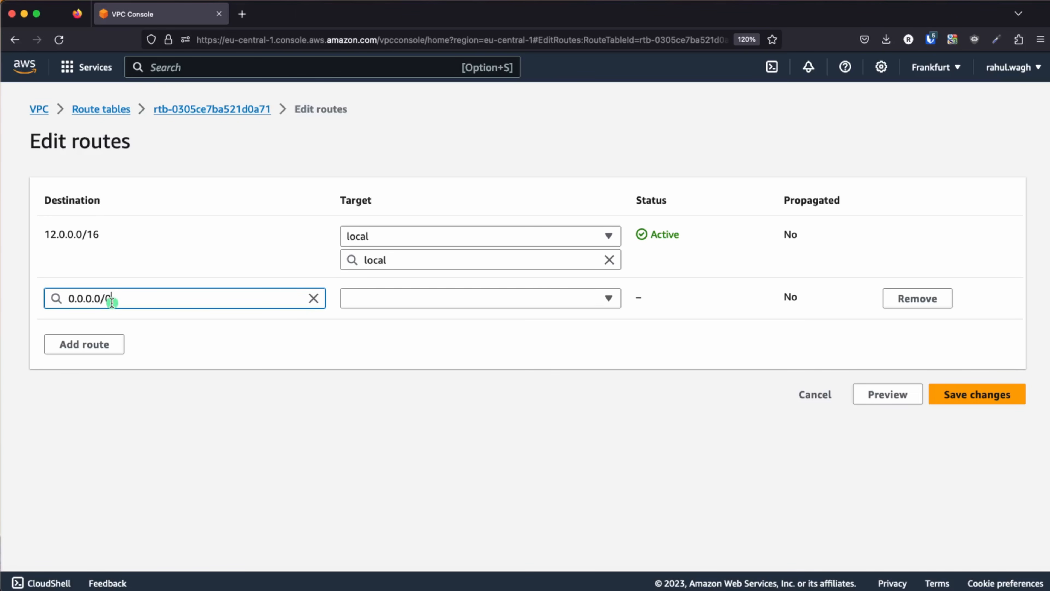
Target the 0.0.0.0/0 route at the internet gateway igw-test and save the route changes.
click(368, 300)
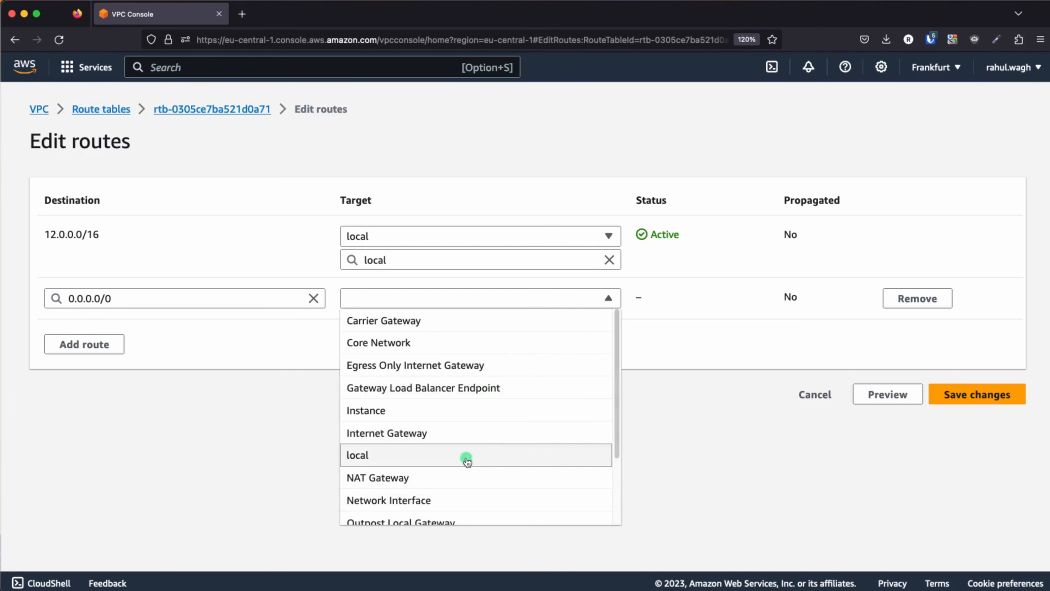
click(419, 434)
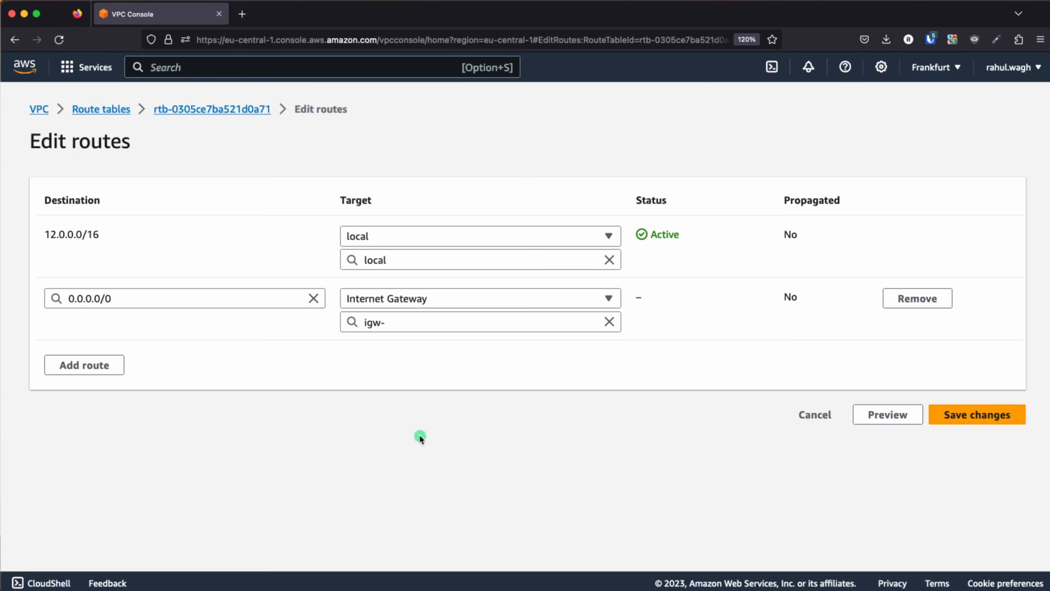
click(460, 328)
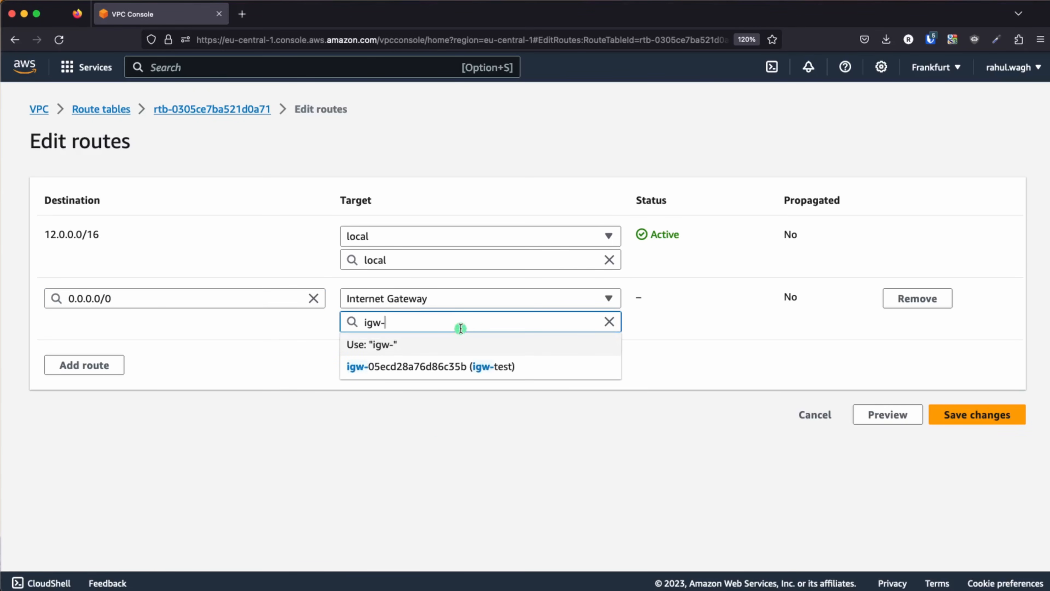
click(490, 367)
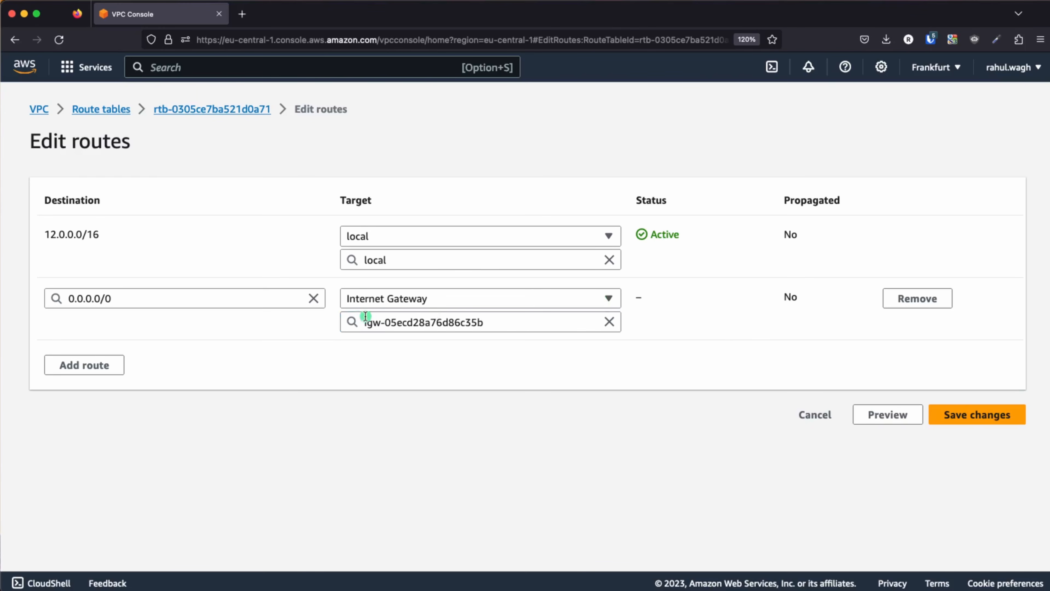
click(988, 417)
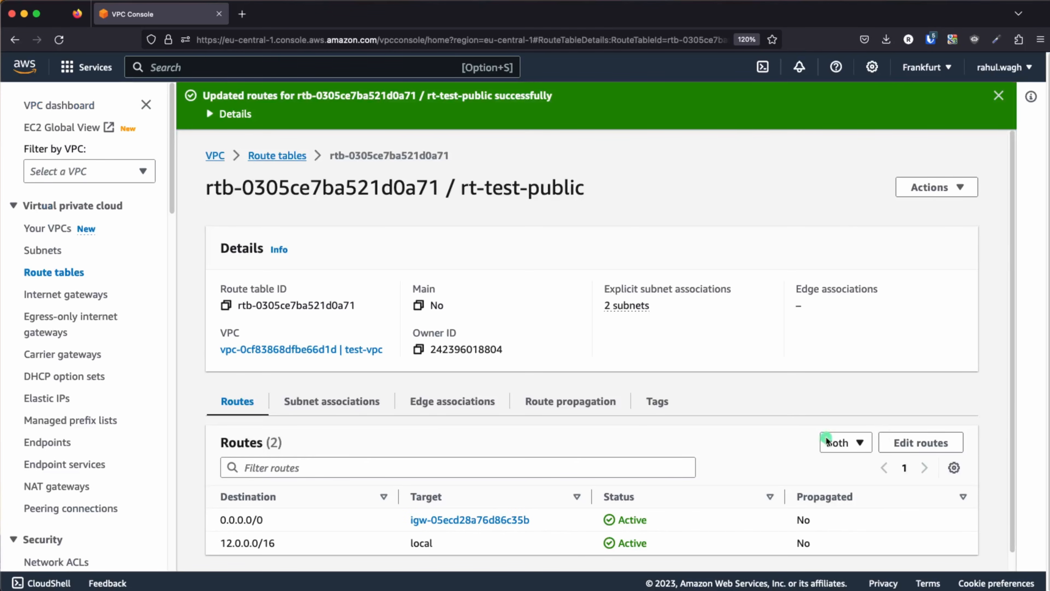
scroll(634, 408, down, 1)
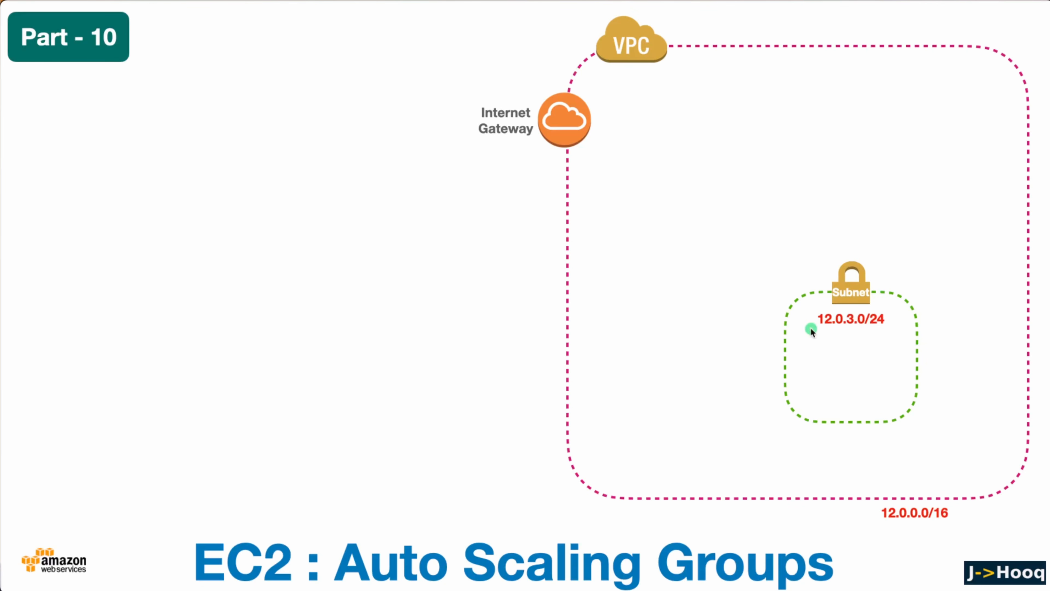
click(694, 376)
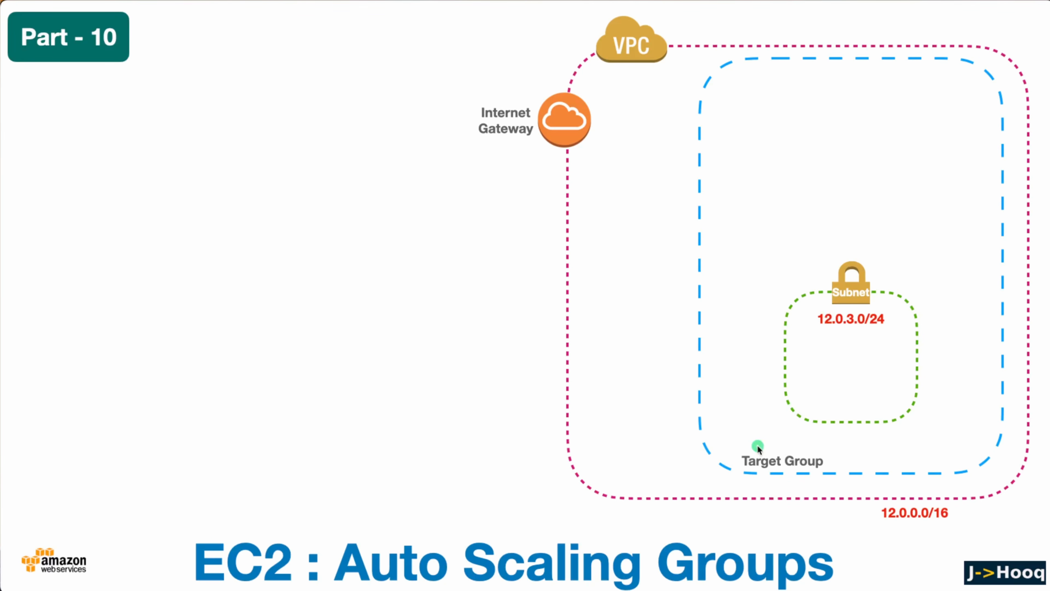
key(super+Tab)
key(super+Tab)
key(super+Tab)
key(super+Tab)
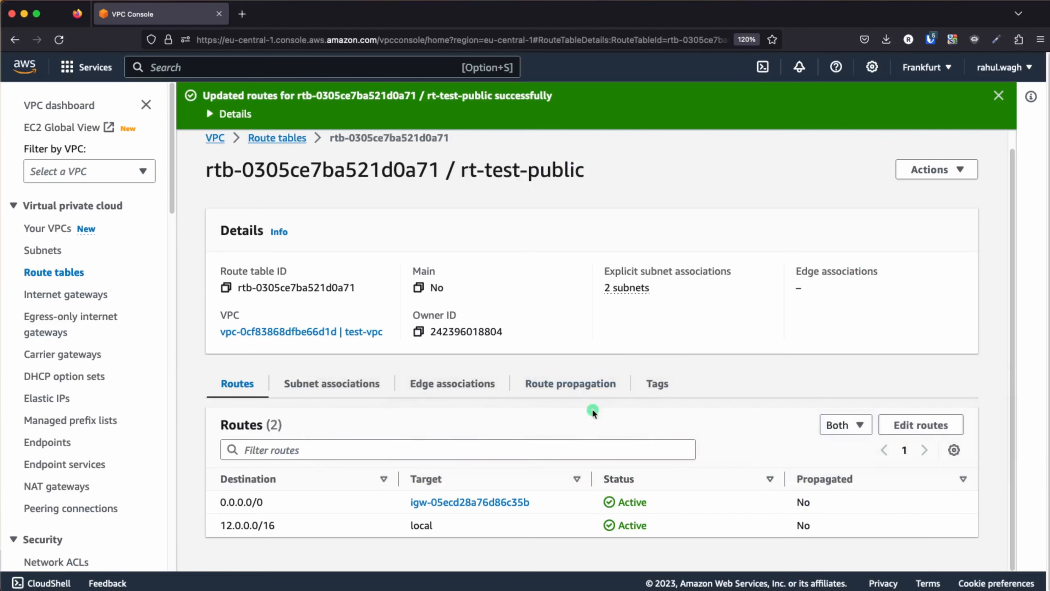
Return to the console home, search for the EC2 service and open its target groups page.
click(33, 72)
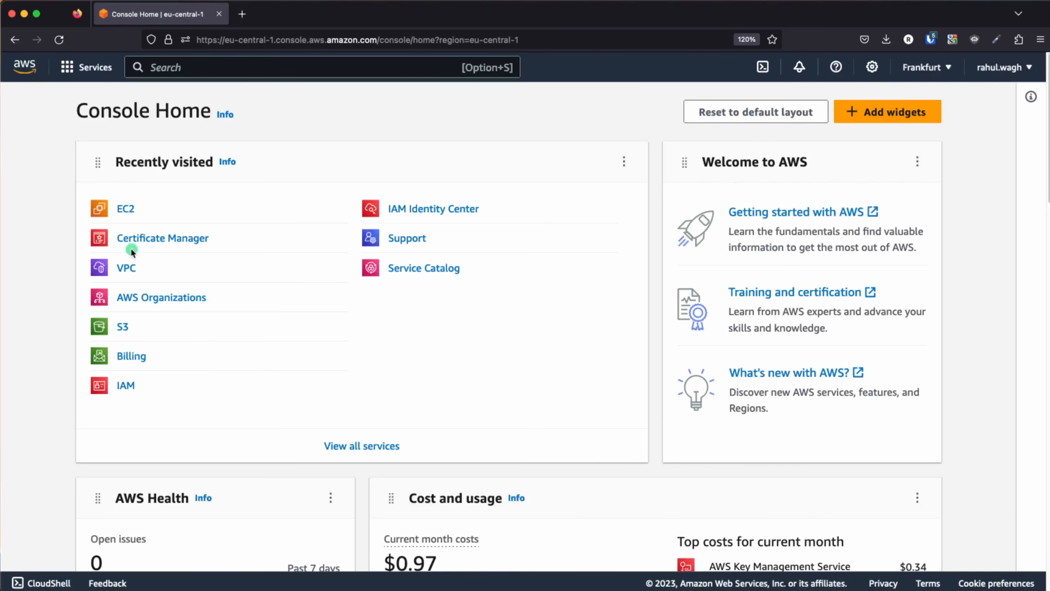
click(196, 69)
text(ec2)
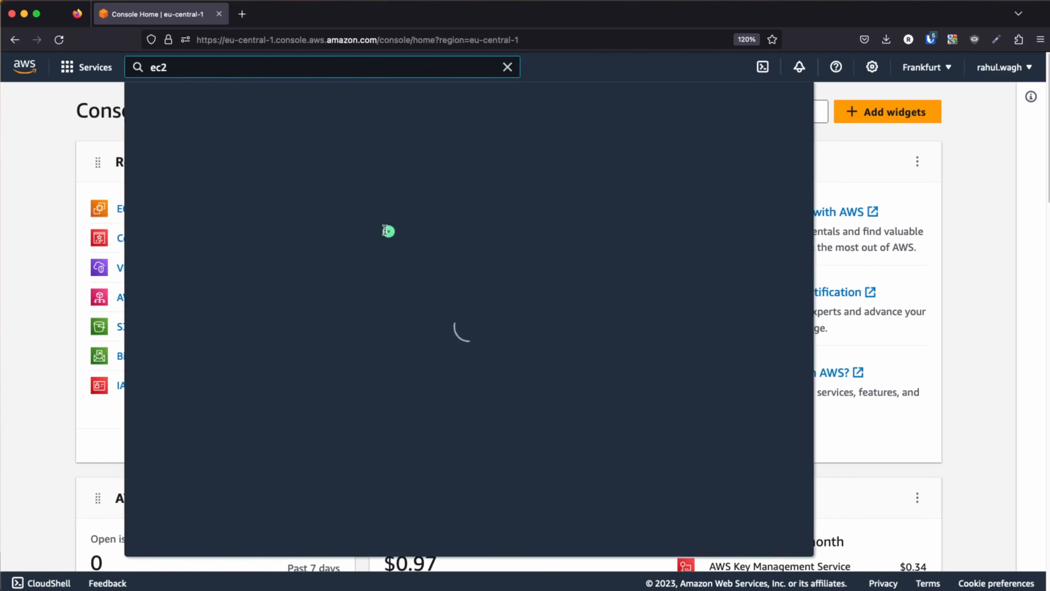
click(356, 204)
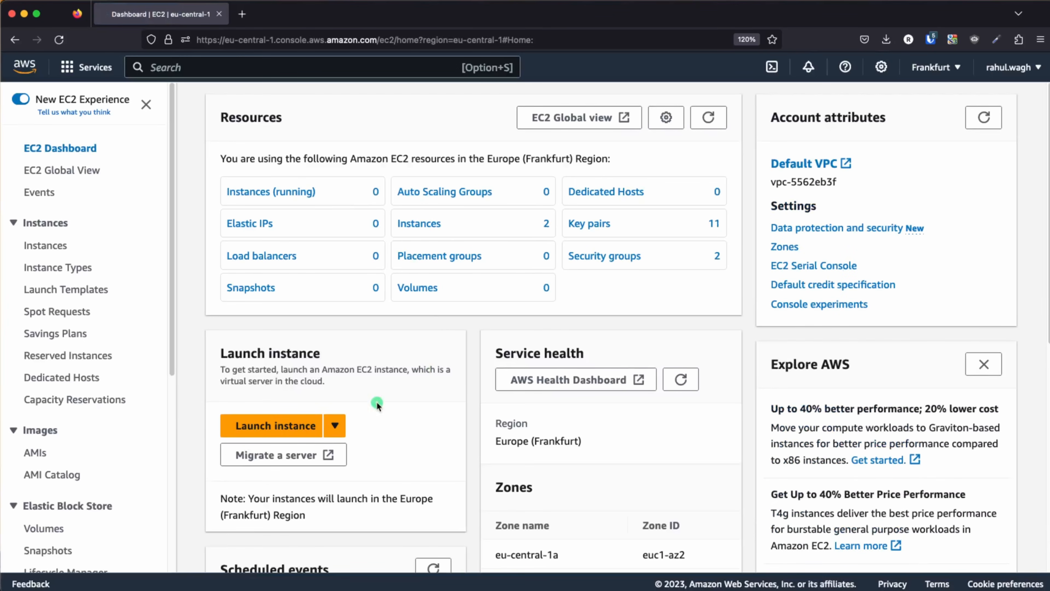
scroll(66, 361, down, 10)
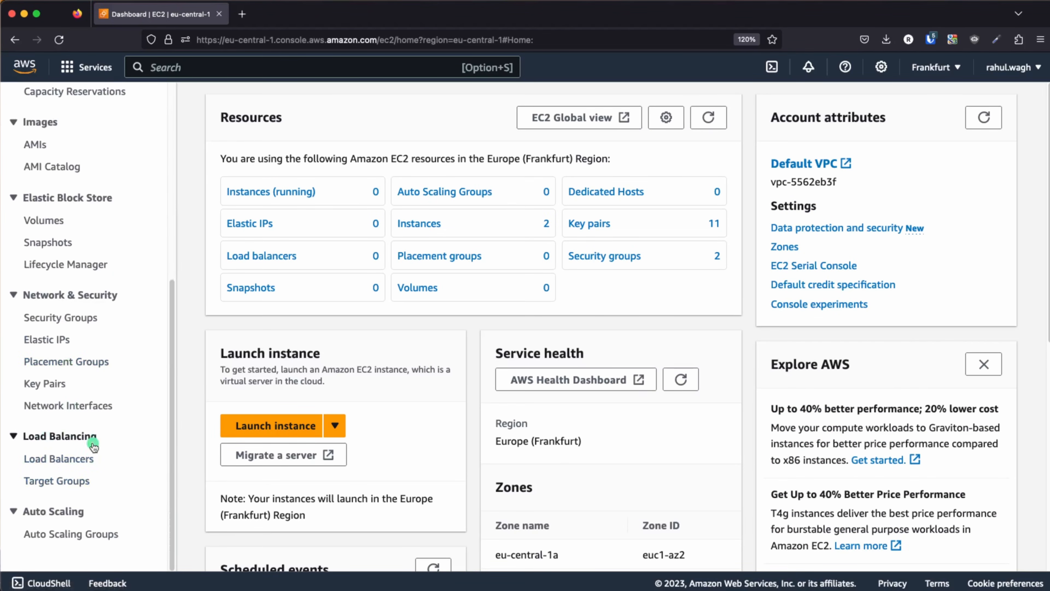
click(43, 481)
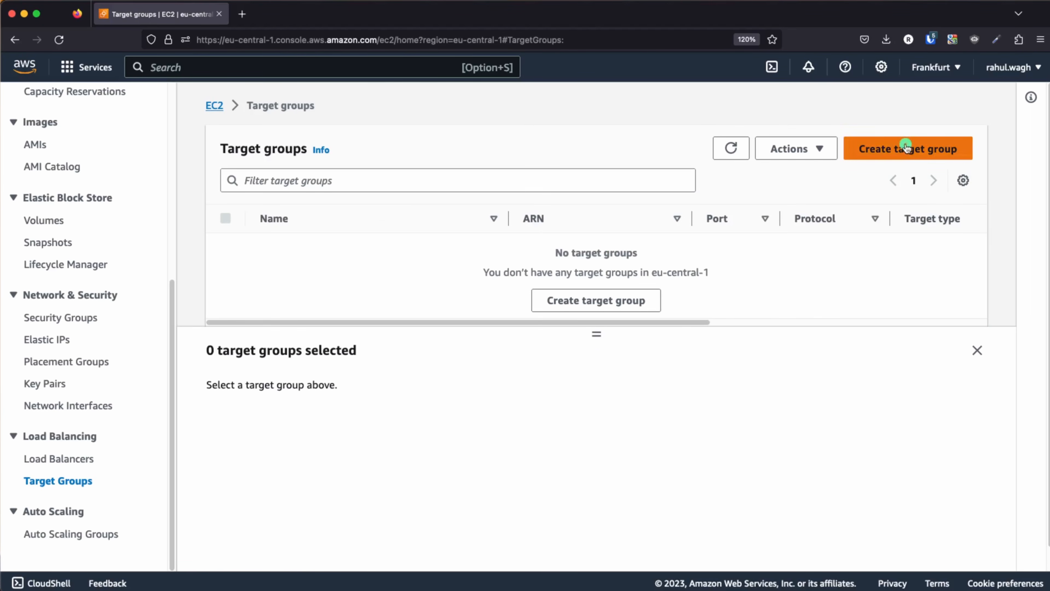
Start creating a target group, keep Instances as the target type and name it tg-ec2-apache2.
click(893, 148)
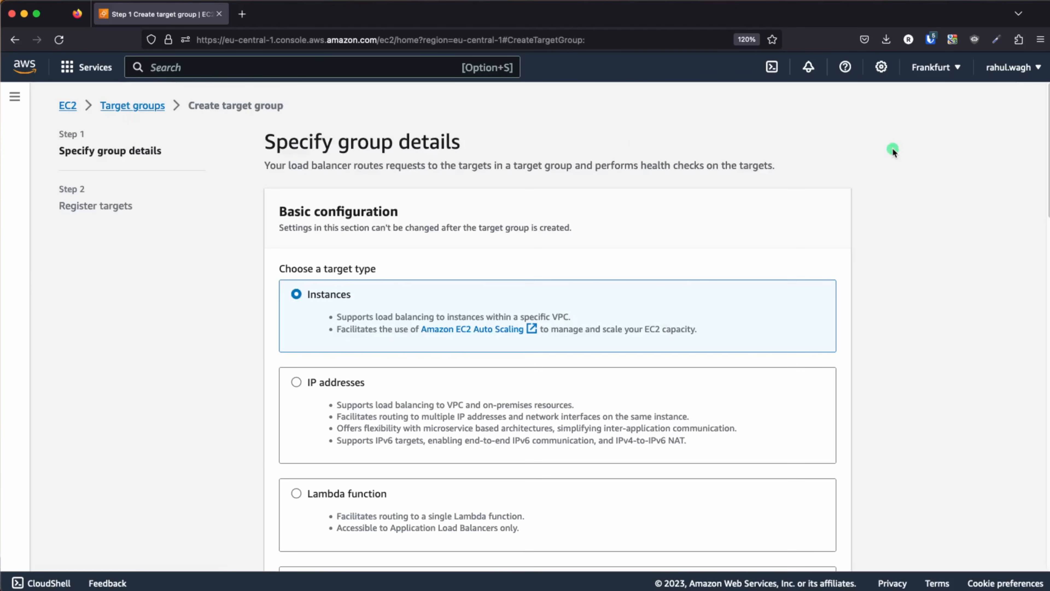
scroll(546, 332, down, 3)
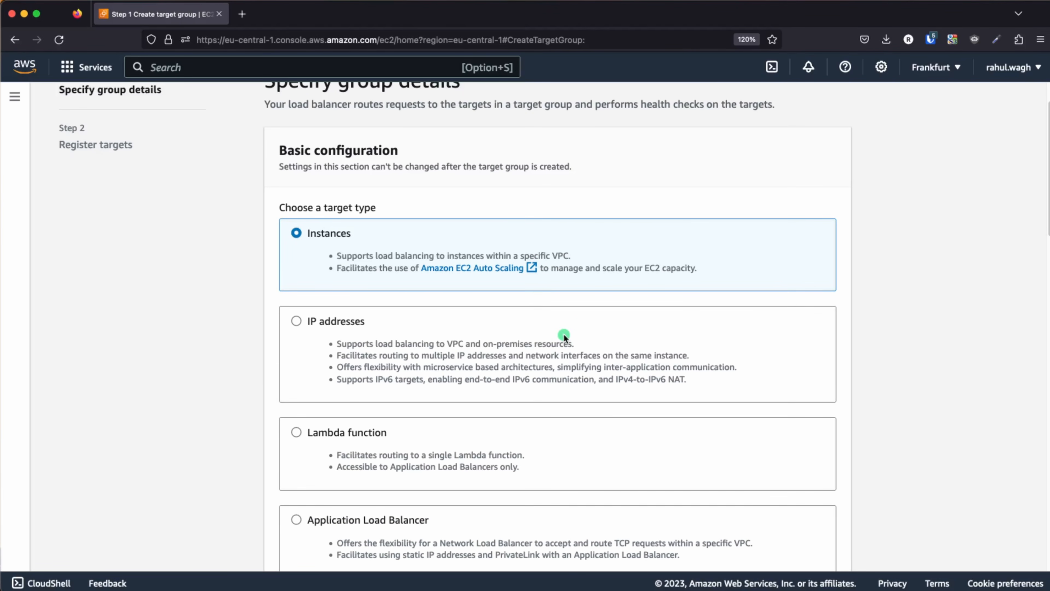
scroll(565, 337, up, 2)
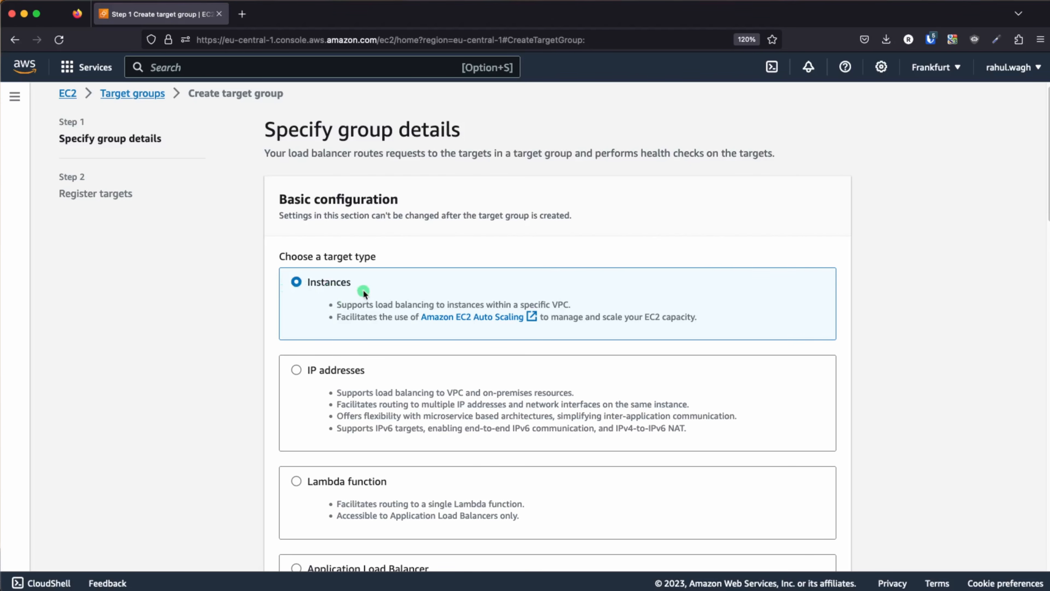
scroll(364, 289, down, 10)
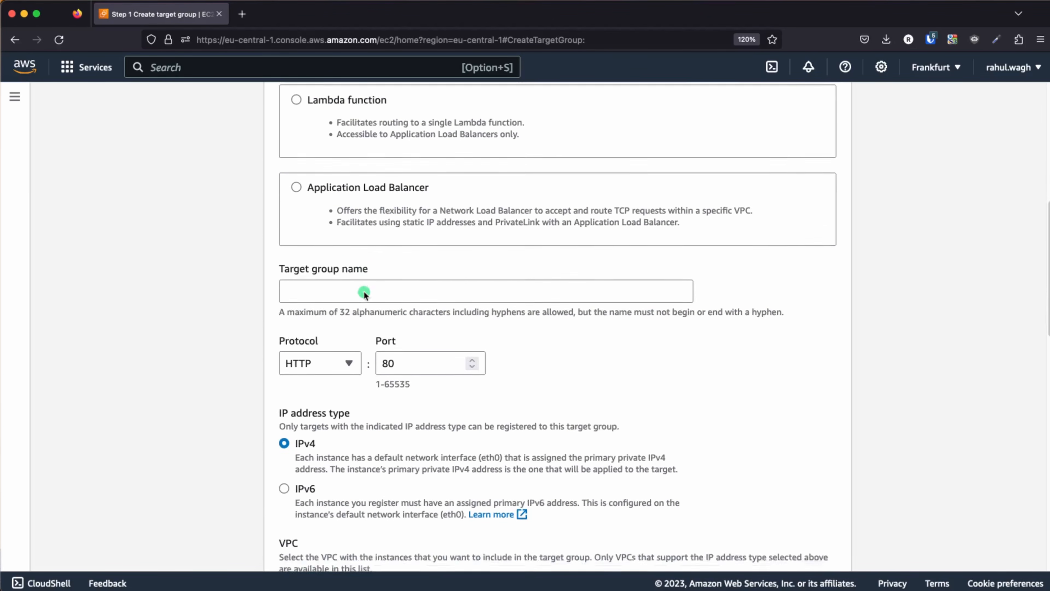
click(346, 278)
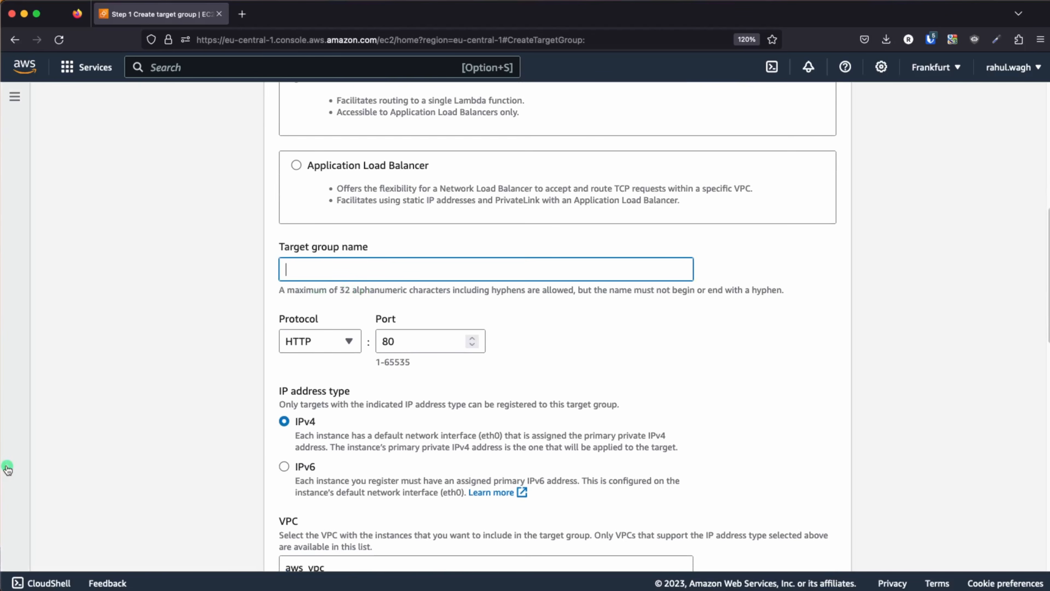
text(tg-ec2-apache)
text(2)
Keep HTTP on port 80 with IPv4 and choose test-vpc as the target group's VPC.
scroll(525, 431, down, 3)
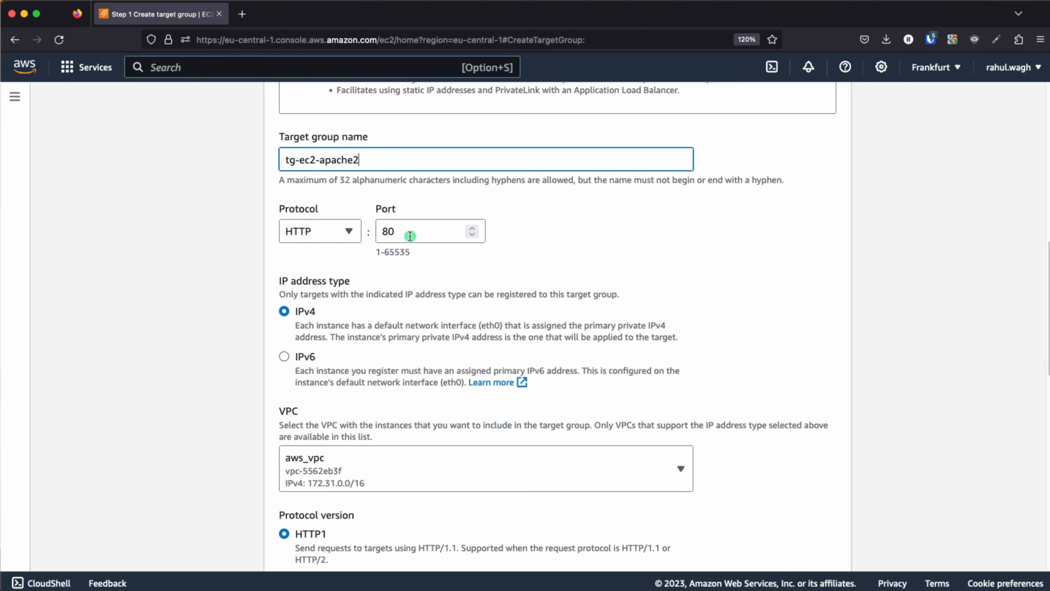
scroll(410, 357, down, 2)
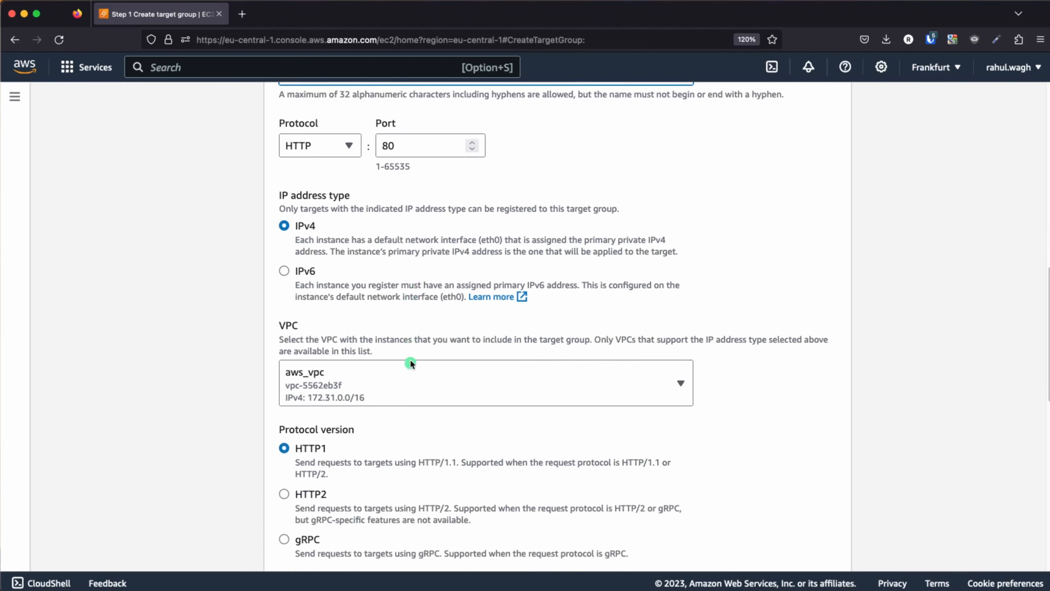
click(407, 389)
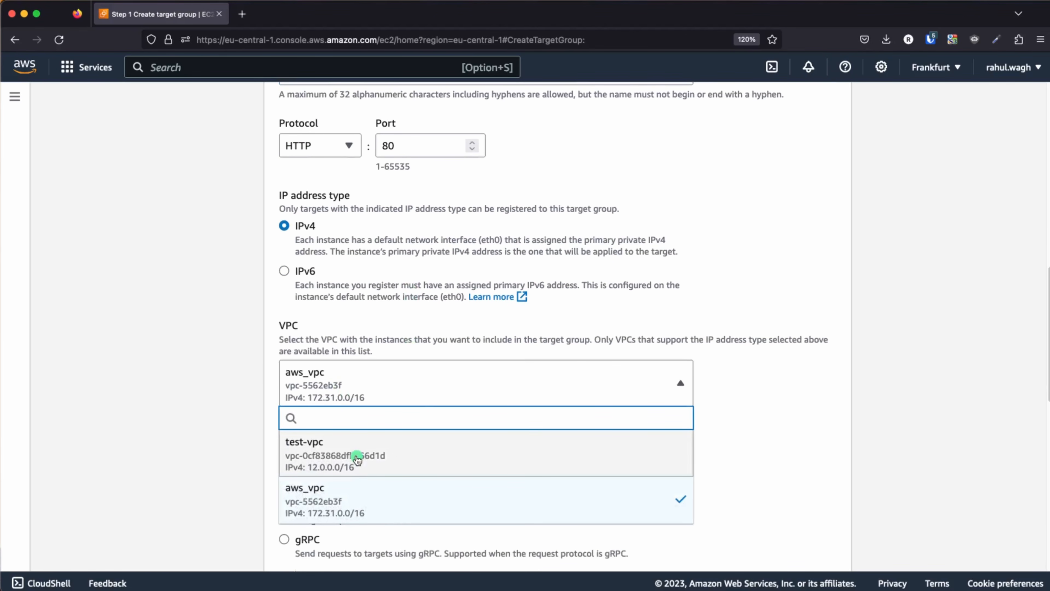
click(358, 457)
Keep protocol version HTTP1 and the HTTP health check on path /, and continue to target registration.
scroll(703, 386, down, 2)
scroll(703, 386, down, 1)
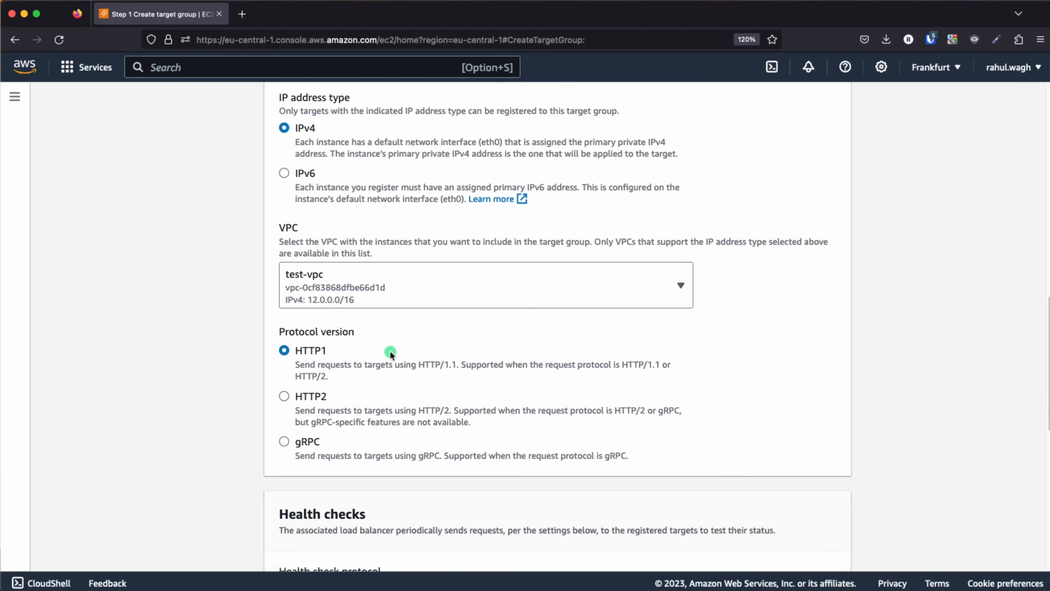
scroll(368, 352, down, 2)
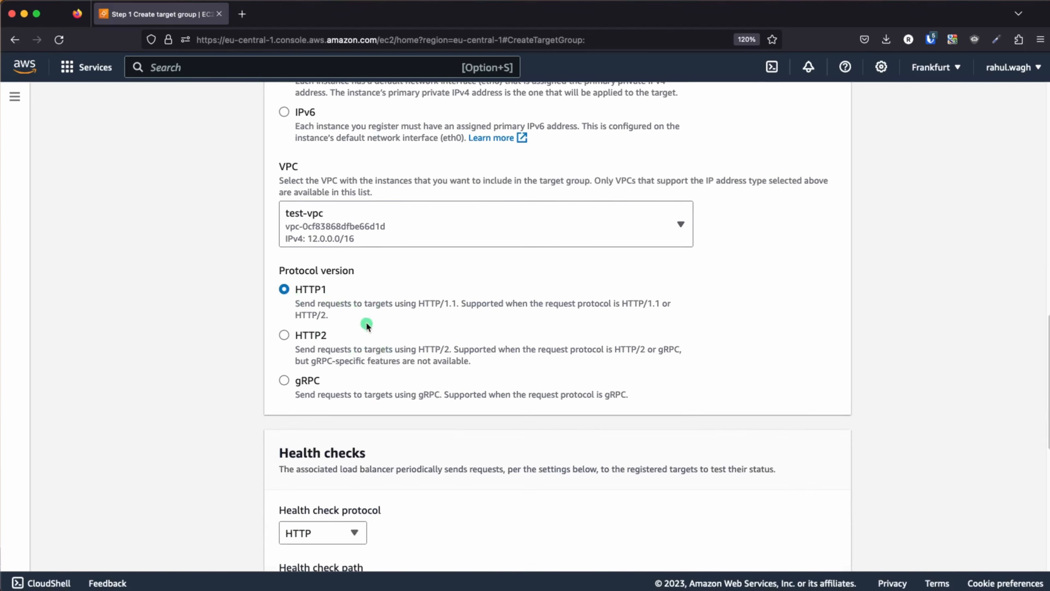
scroll(373, 331, down, 4)
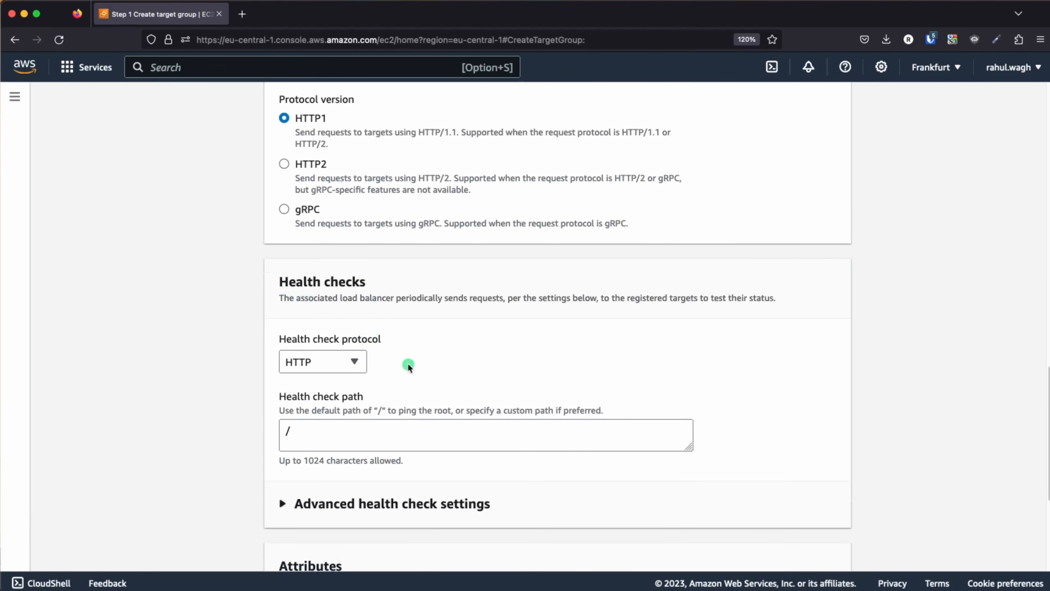
scroll(421, 380, down, 4)
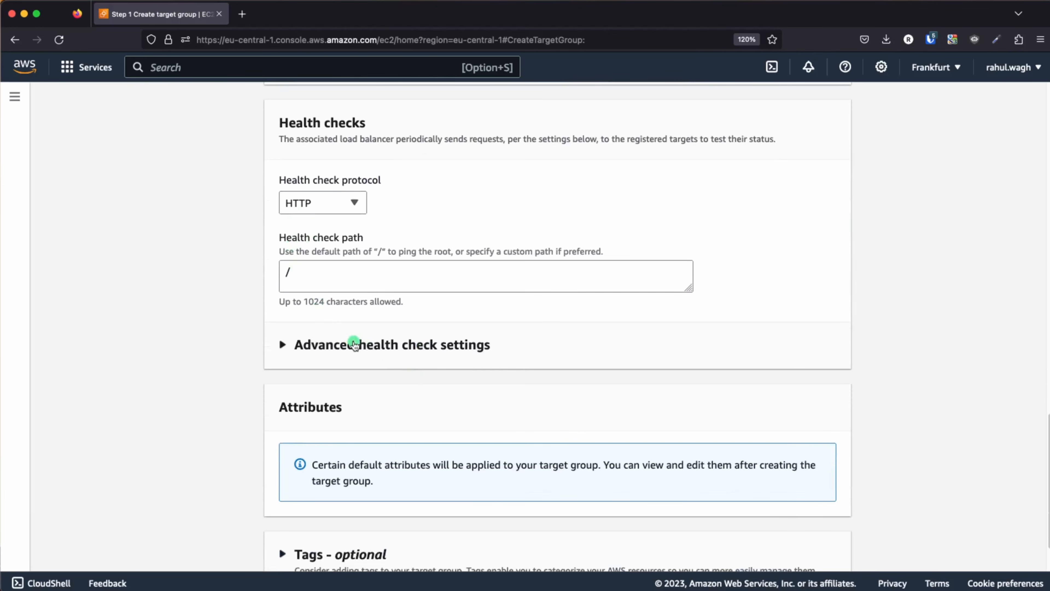
scroll(363, 349, down, 2)
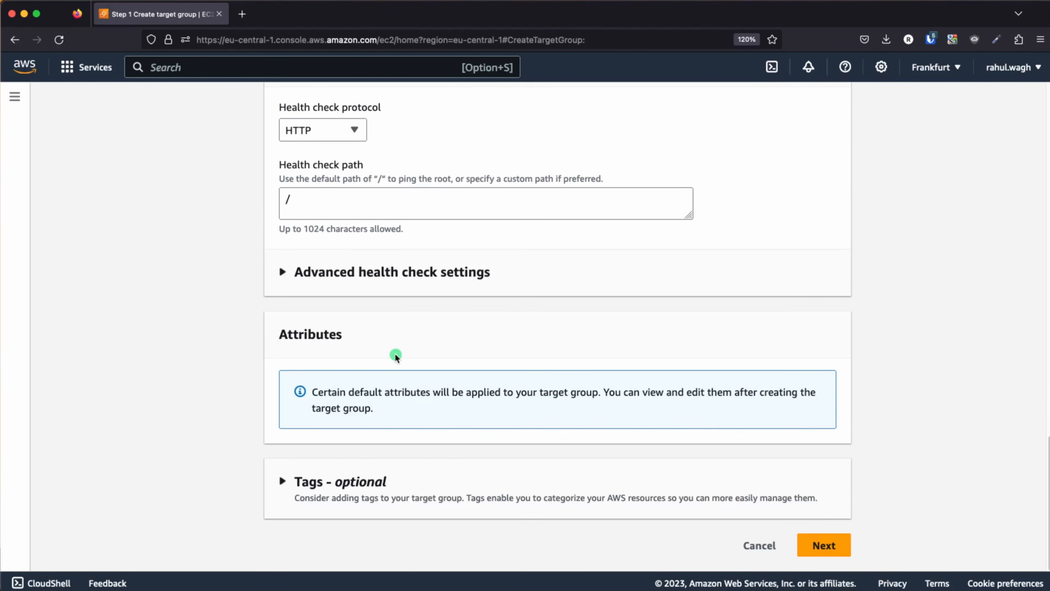
click(824, 546)
Create the target group without registering any targets and look over its details in the target groups list.
scroll(442, 386, down, 1)
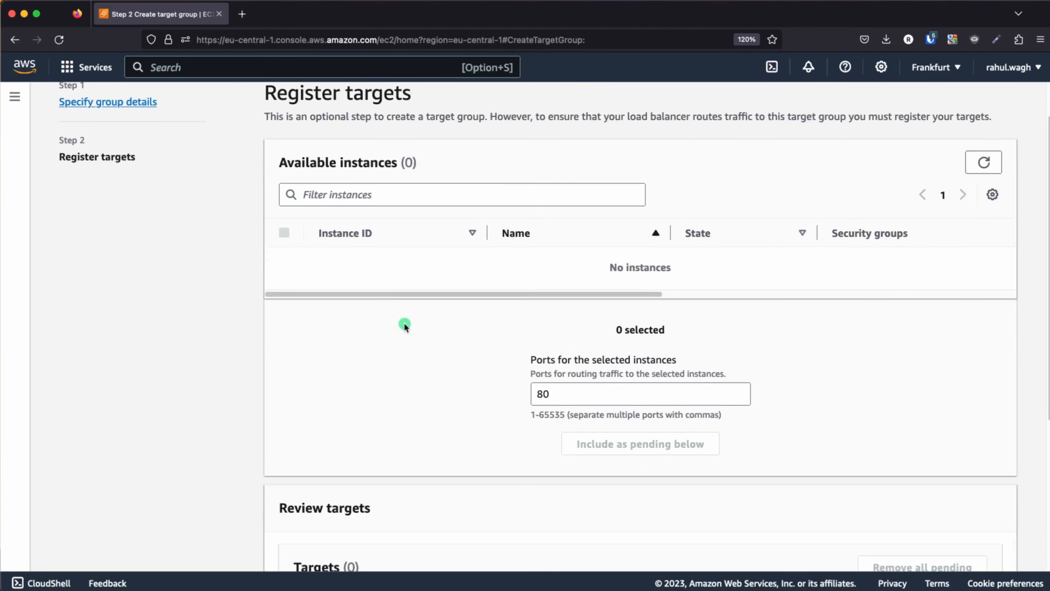
scroll(404, 326, up, 1)
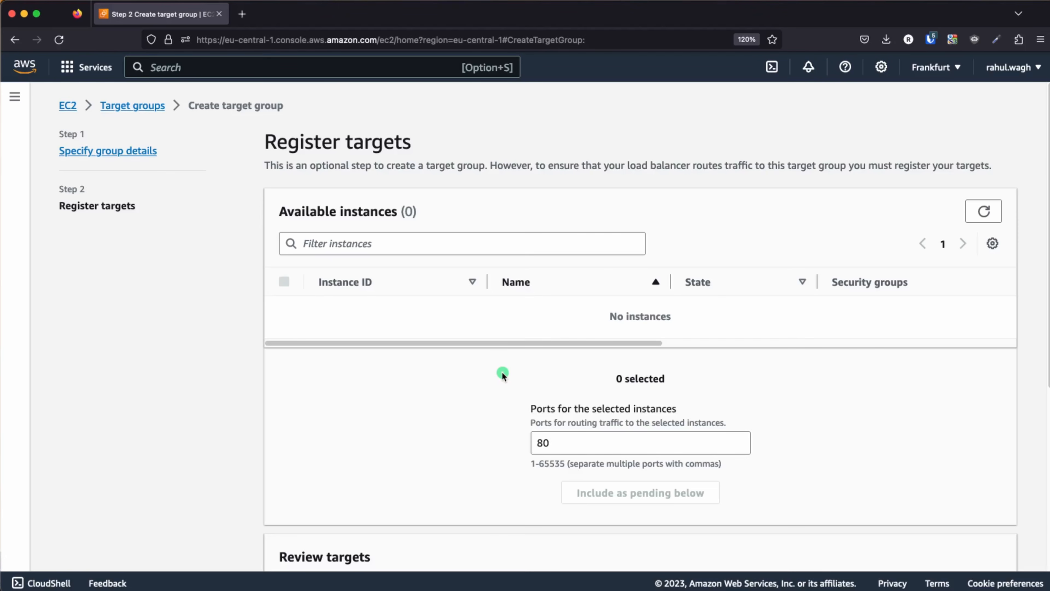
scroll(503, 374, down, 5)
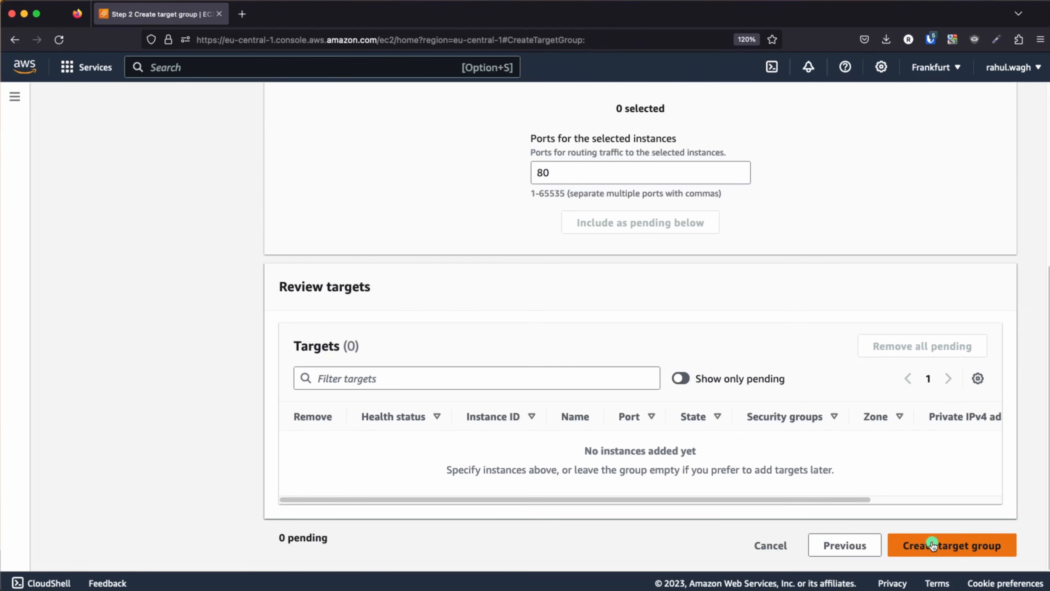
click(932, 546)
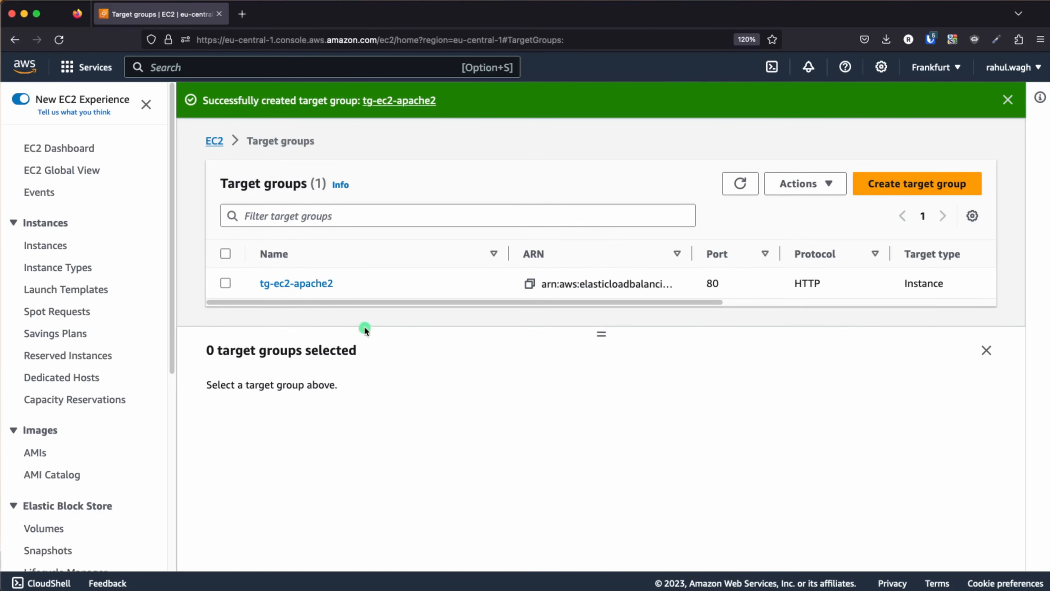
drag(350, 301, 649, 315)
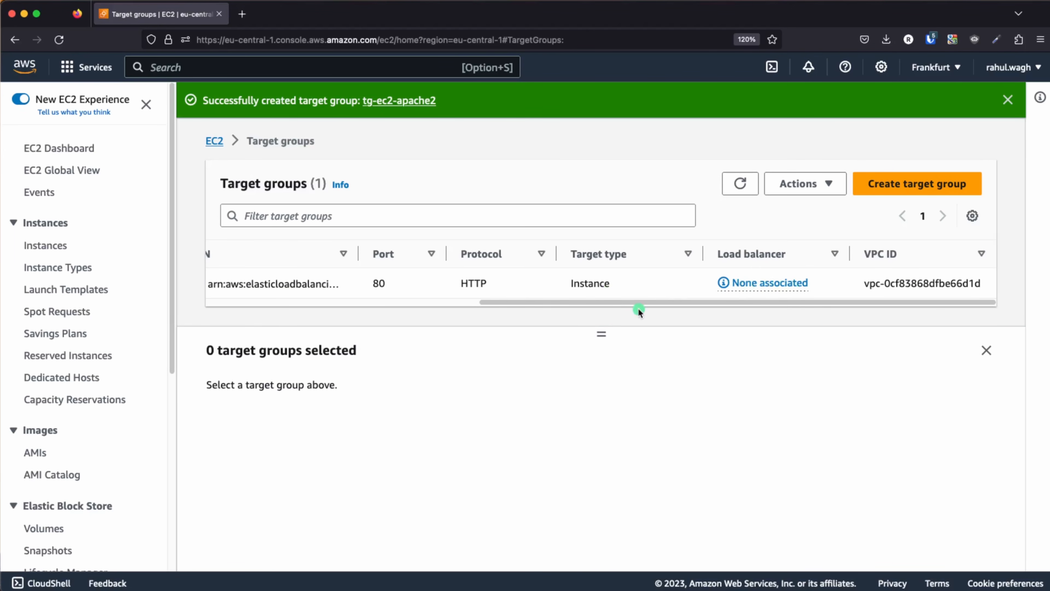
drag(637, 304, 362, 297)
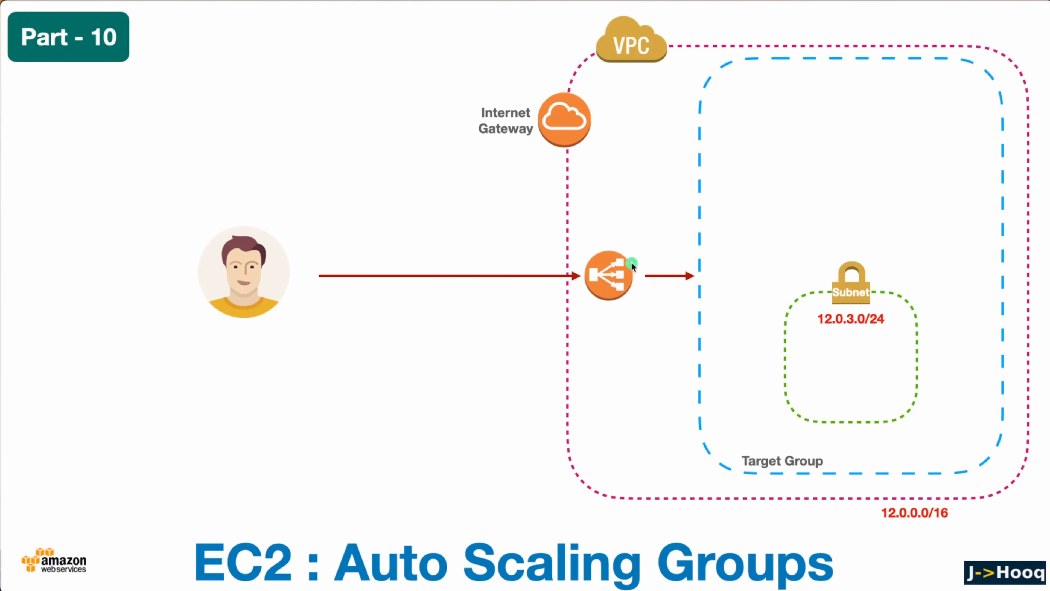
Switch to the AWS console in the browser and check the load balancer association of target group tg-ec2-apache2.
key(super+Tab)
key(super+Tab)
key(super+Tab)
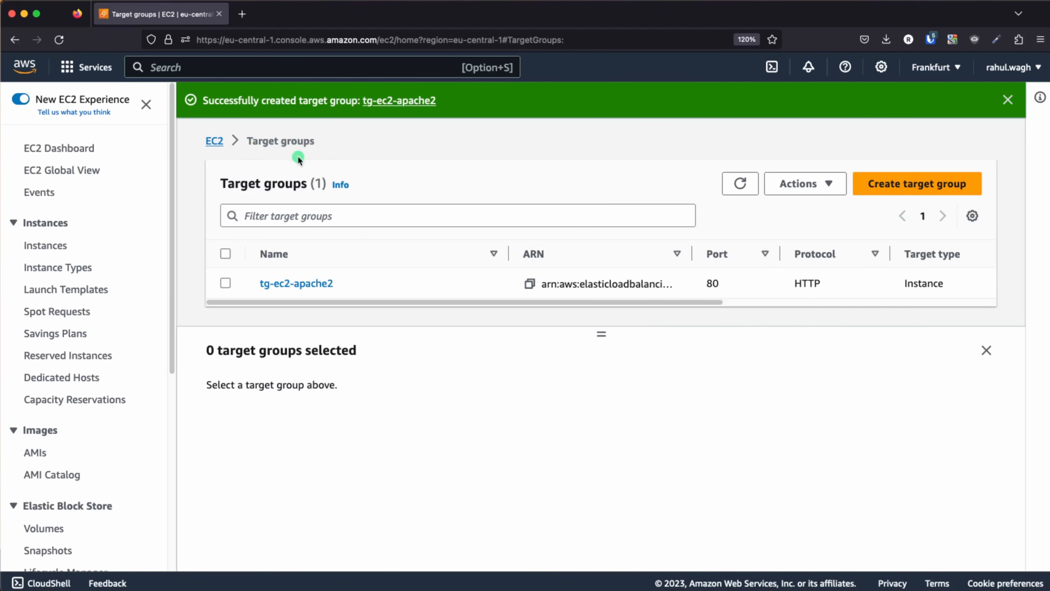
drag(710, 302, 967, 309)
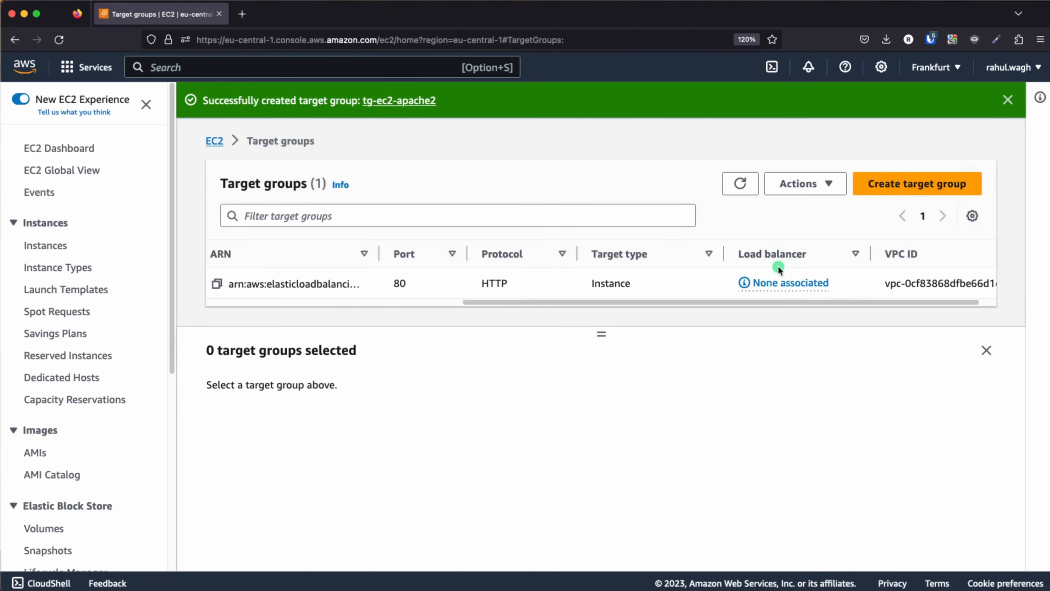
Open the EC2 load balancers page and start creating an Application Load Balancer.
scroll(100, 327, down, 2)
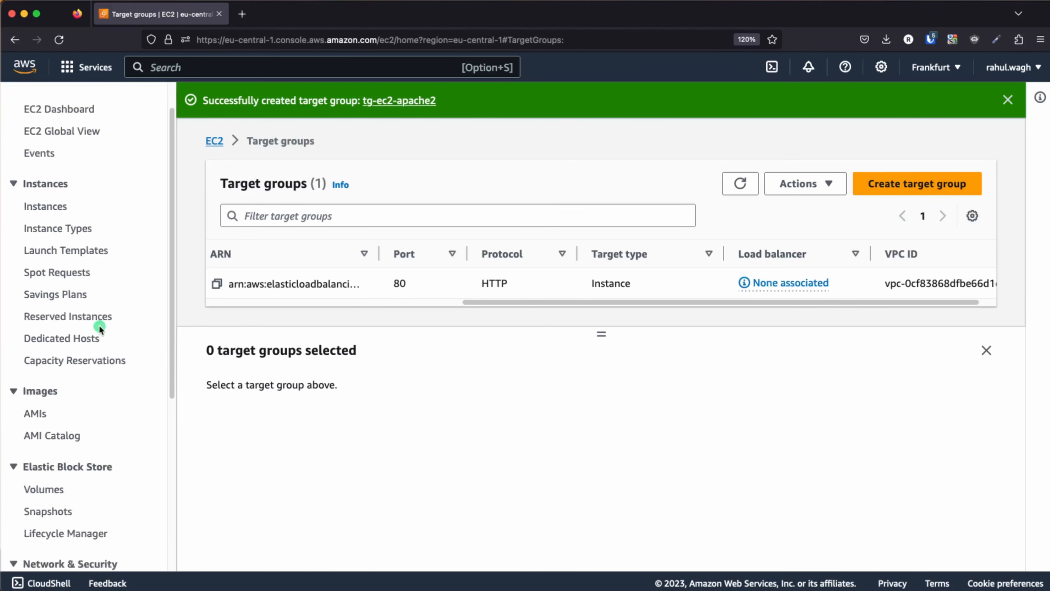
scroll(103, 328, down, 5)
scroll(101, 428, down, 3)
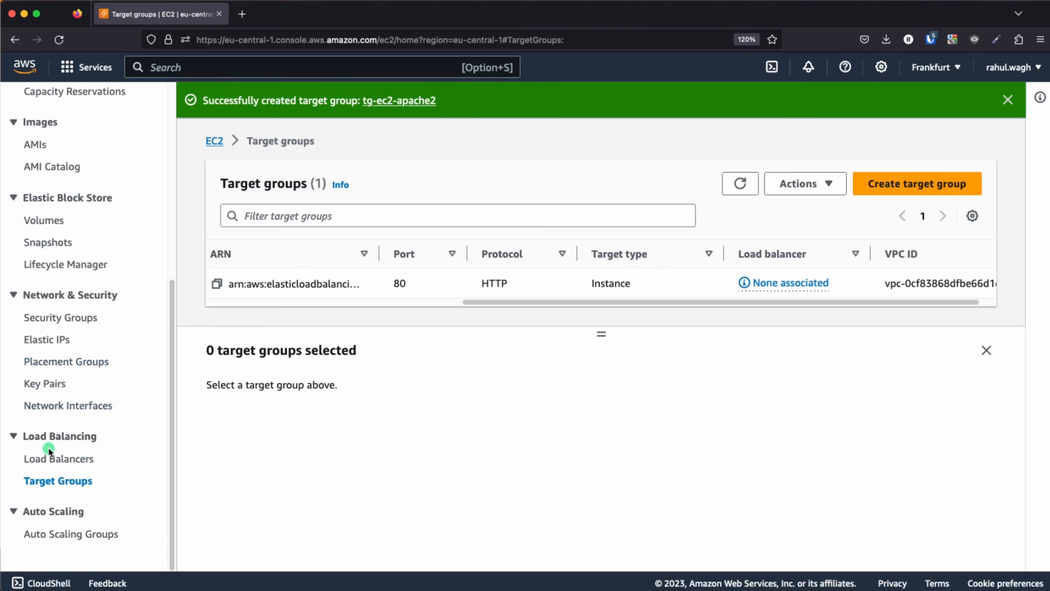
click(39, 459)
click(888, 151)
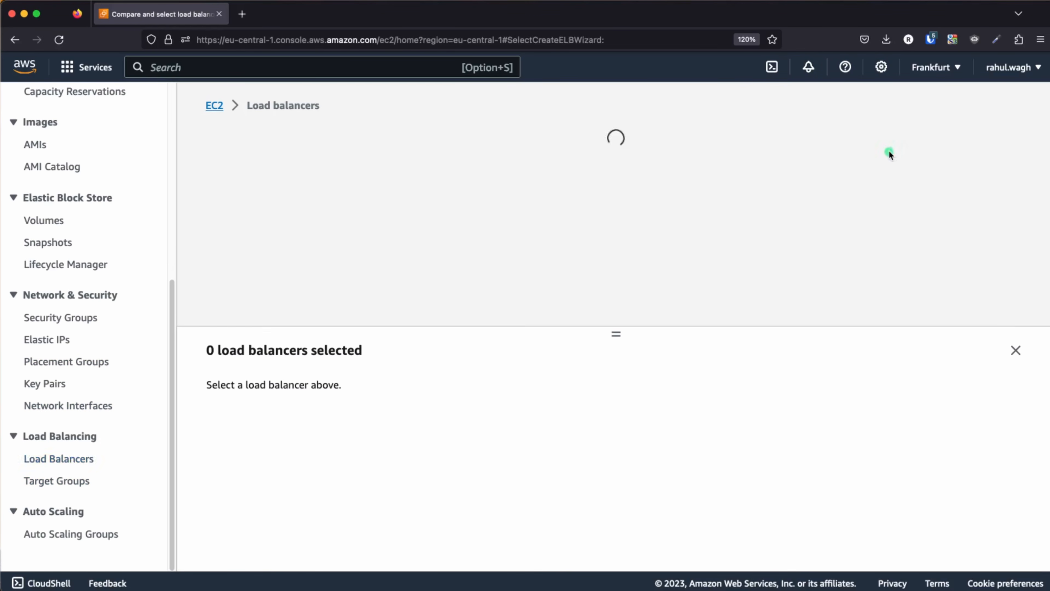
scroll(476, 274, down, 5)
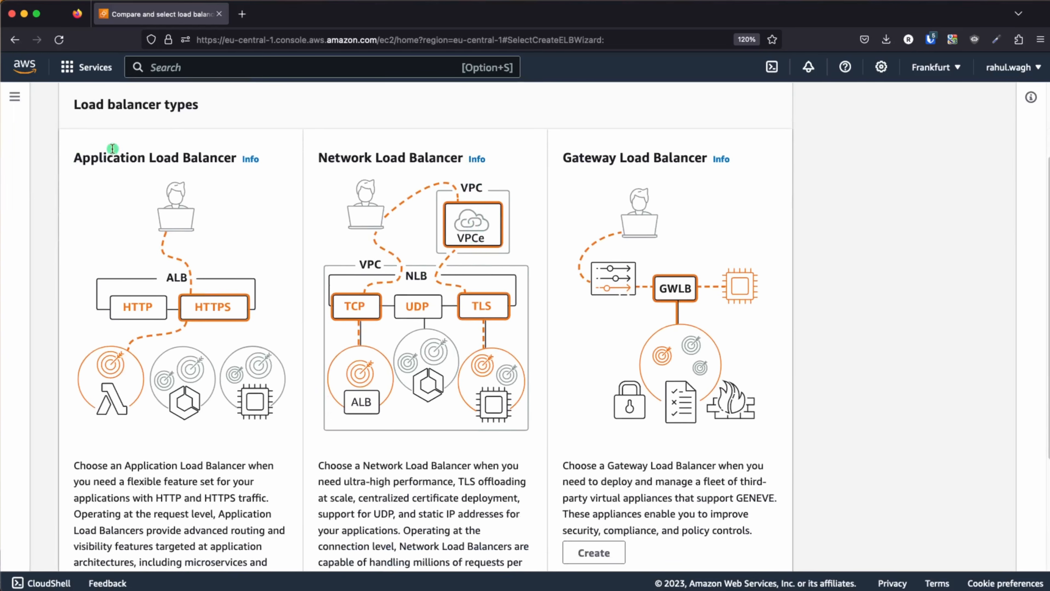
scroll(226, 243, up, 2)
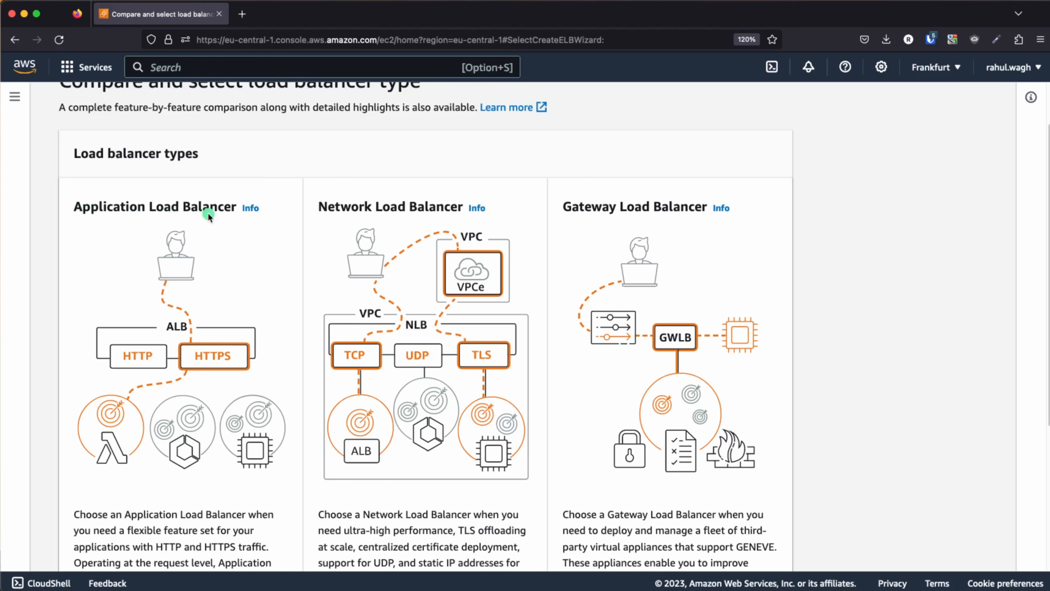
scroll(230, 218, down, 8)
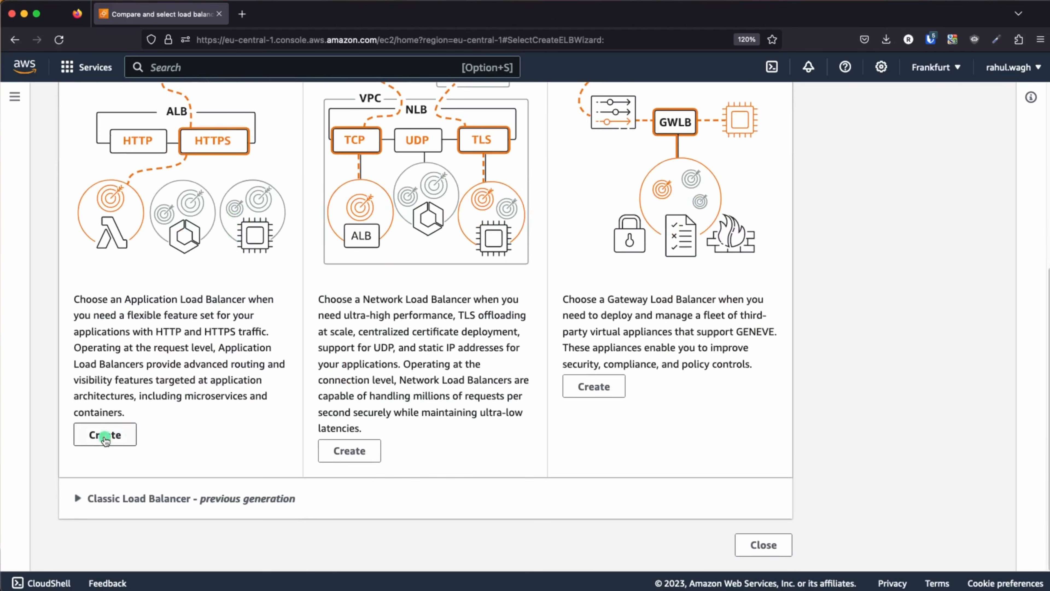
click(104, 434)
Name the load balancer alb-ec2-instances-with-asg, keeping the Internet-facing scheme and IPv4 address type.
scroll(408, 331, down, 2)
click(161, 314)
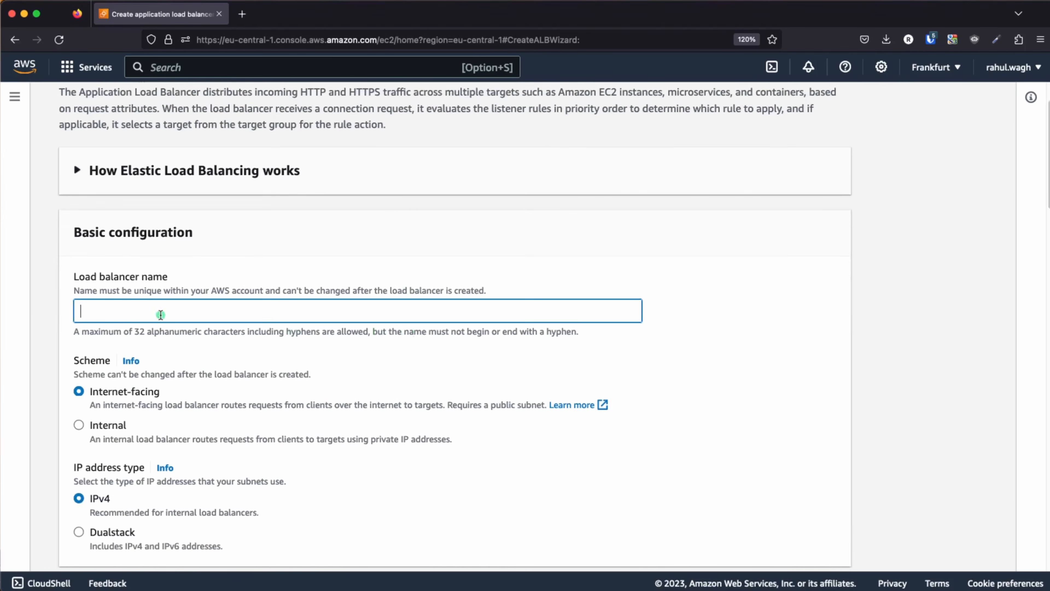
text(alb-ec2-instances-with-asg)
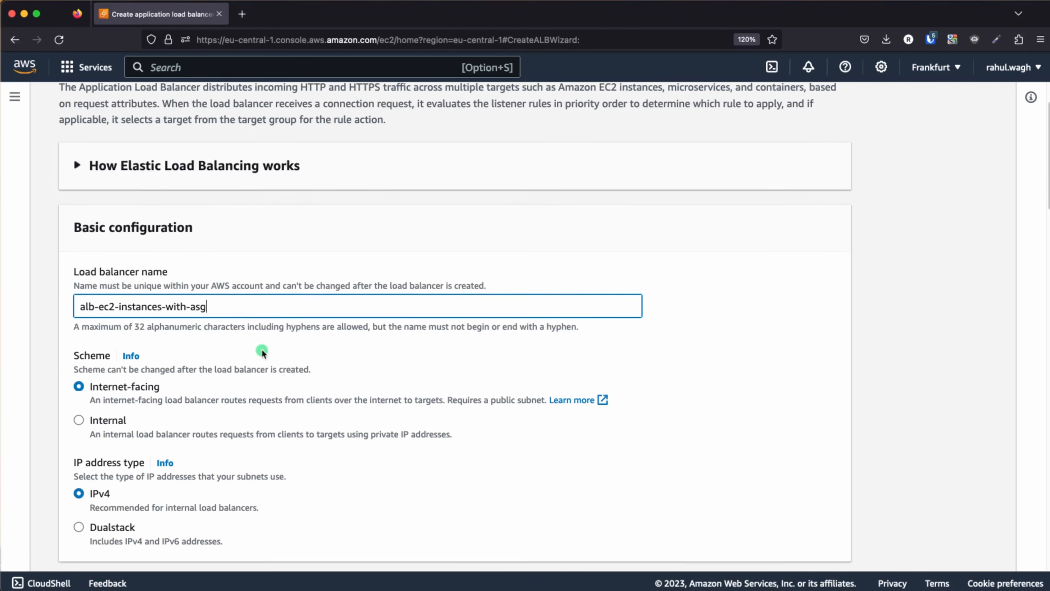
scroll(262, 348, down, 5)
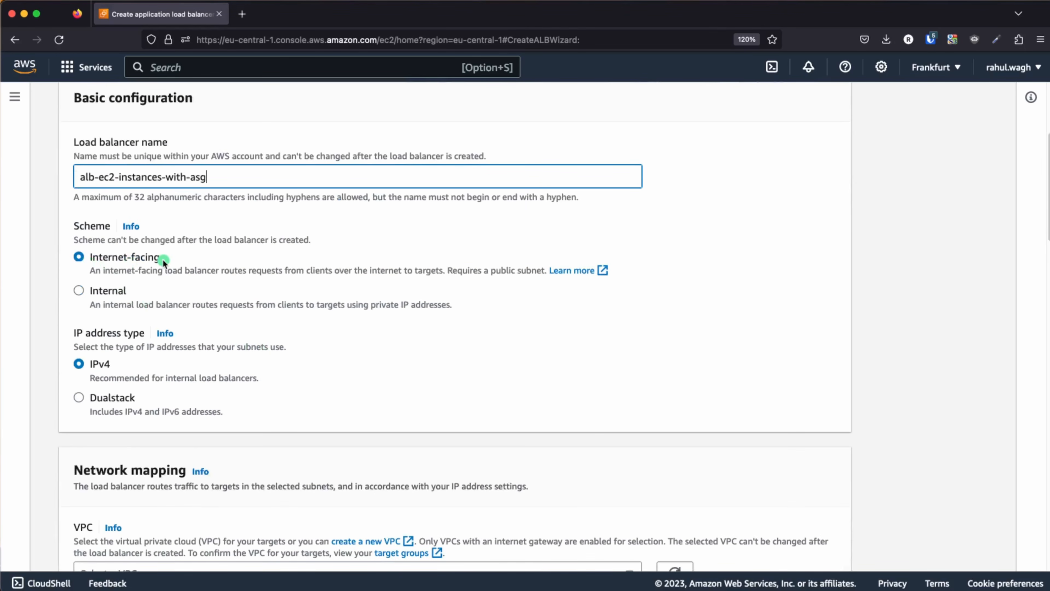
scroll(229, 285, down, 3)
Map the load balancer to test-vpc with zones eu-central-1a and eu-central-1b, using test-public-subnet-1a and test-public-subnet-1b.
scroll(229, 284, down, 8)
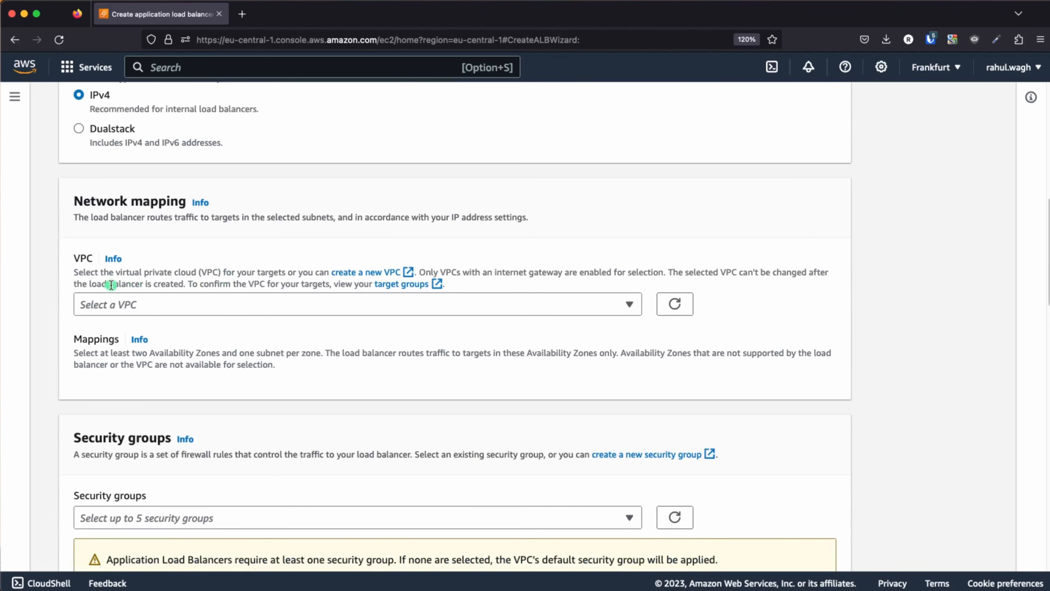
click(262, 301)
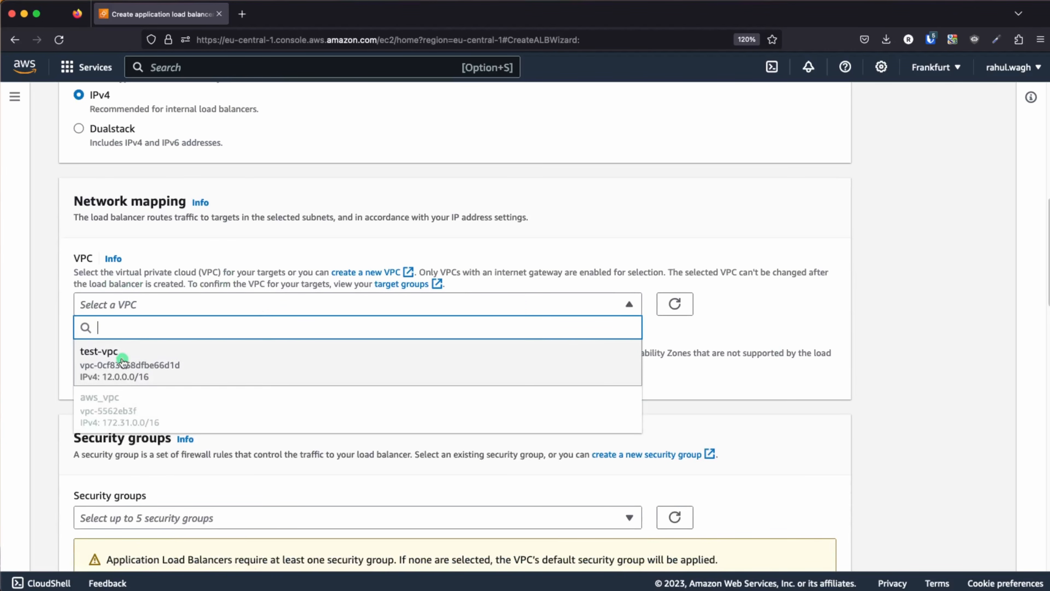
click(123, 360)
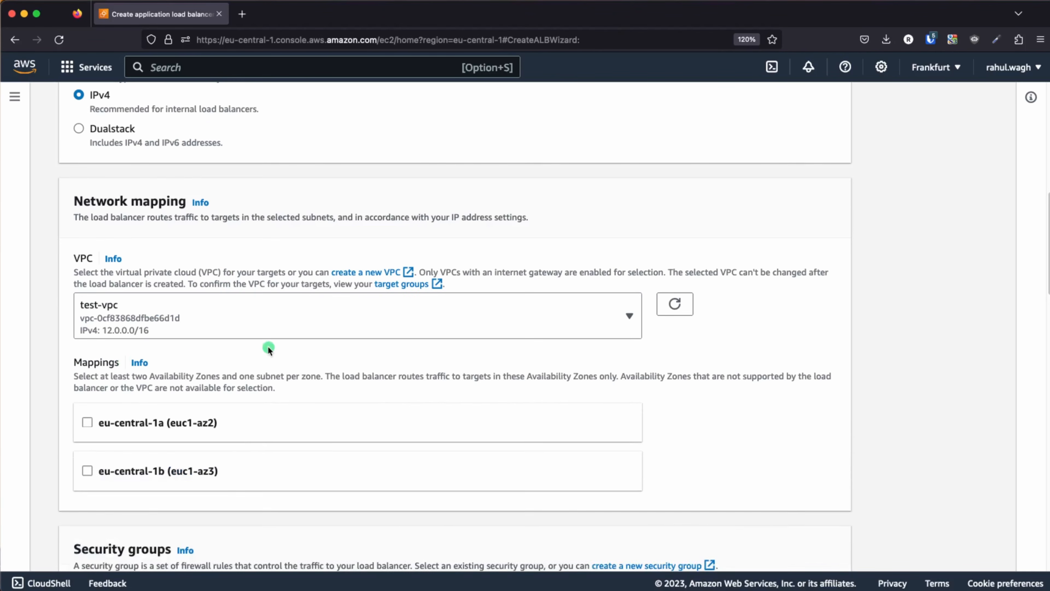
scroll(270, 345, down, 4)
click(86, 337)
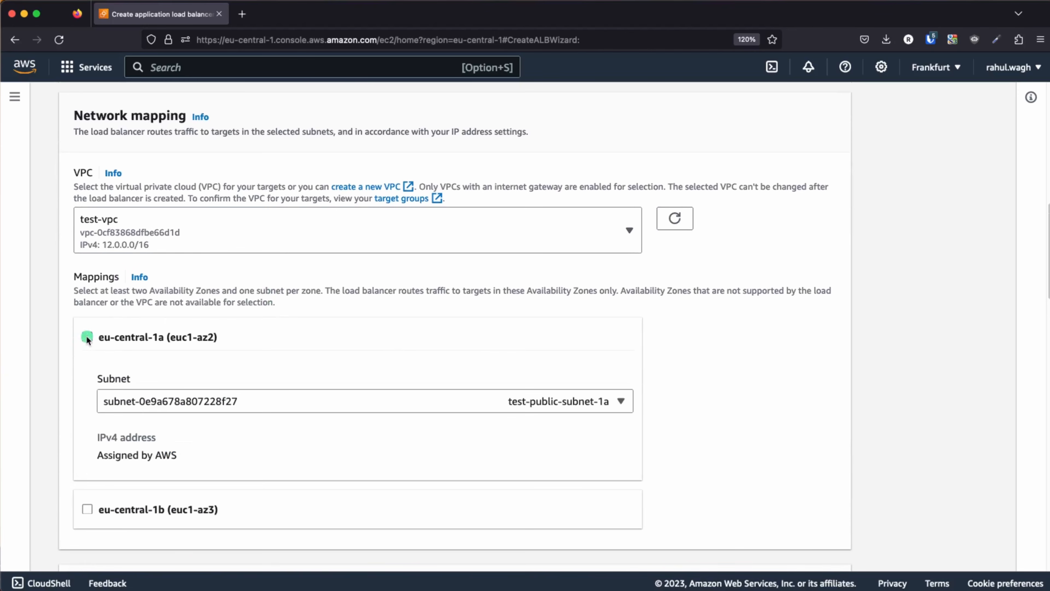
click(86, 509)
scroll(239, 383, down, 10)
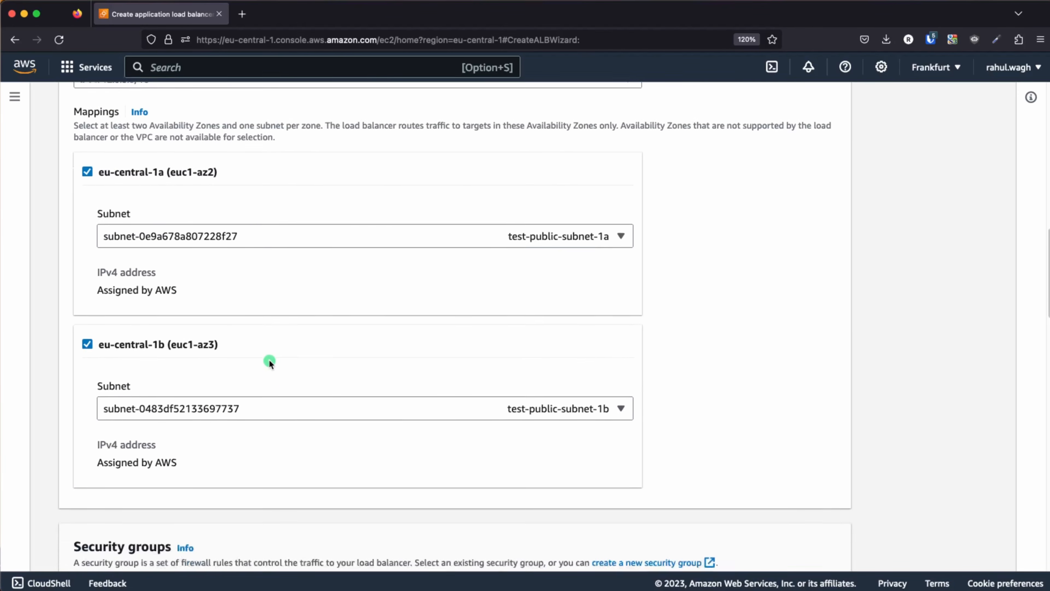
Start a new security group for the load balancer, named alb-sg-for-http-request with the description "Allow http request".
scroll(268, 360, down, 5)
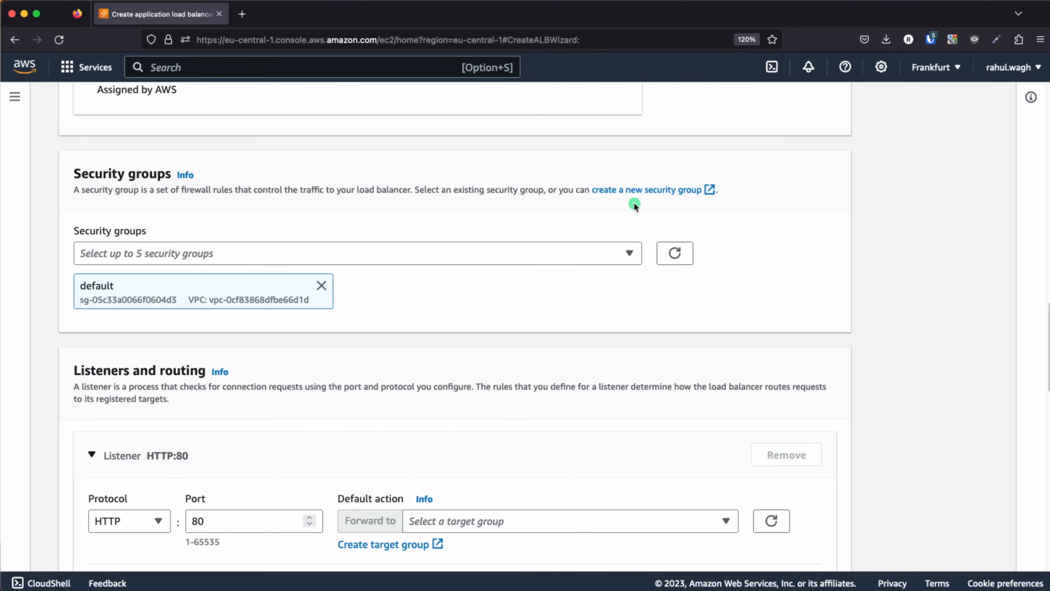
click(637, 191)
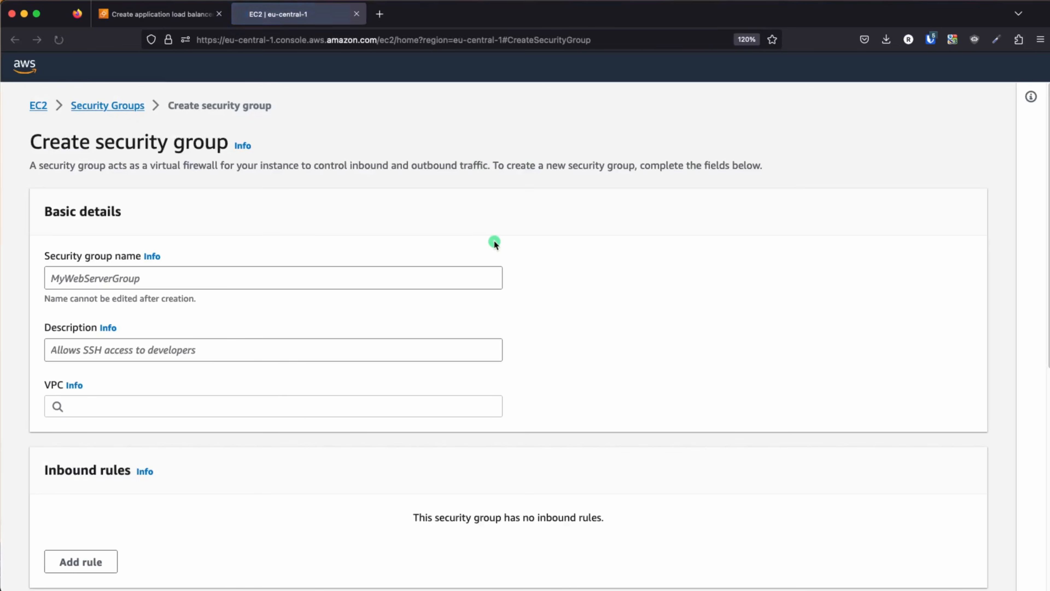
click(125, 281)
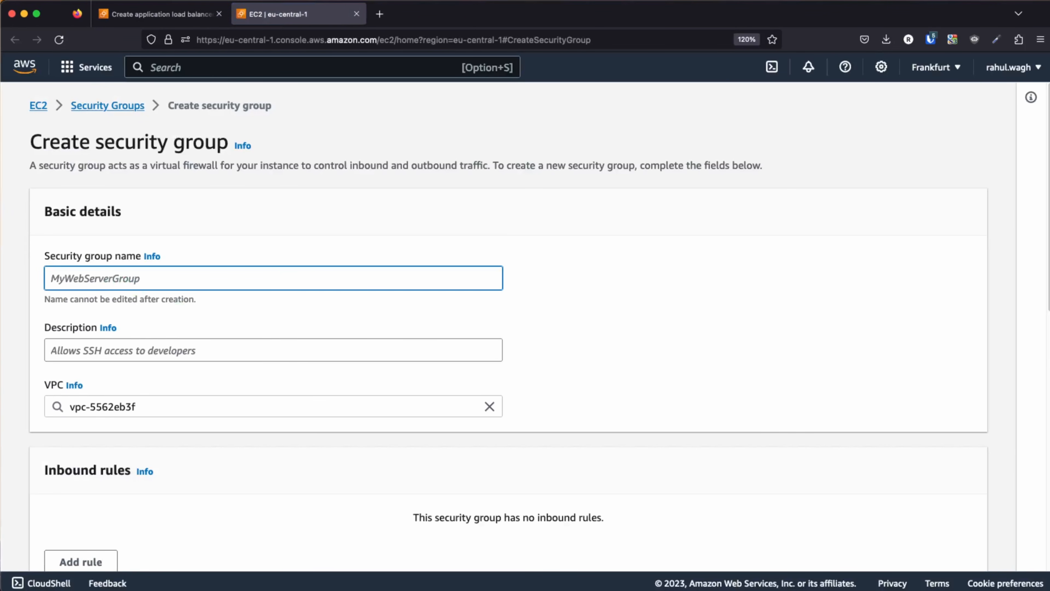
text(alb-sg-for-http-)
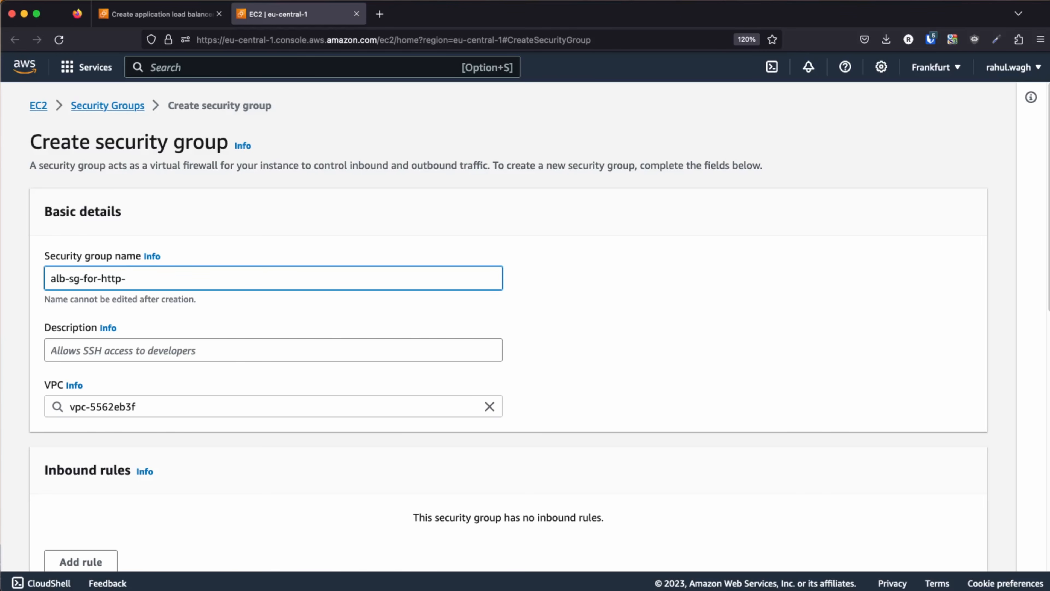
text(est)
key(Tab)
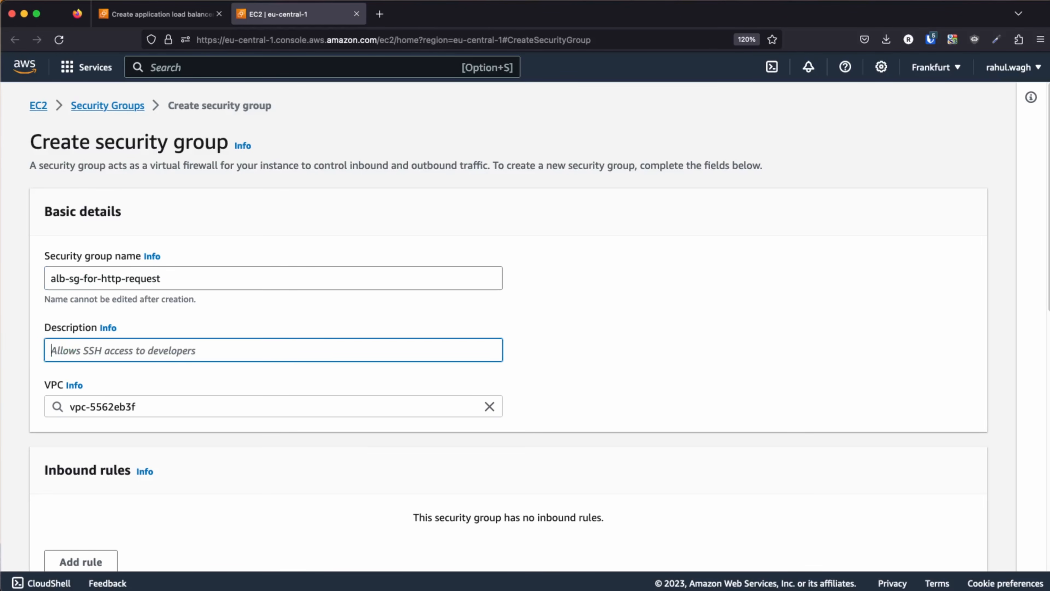
text(Allow)
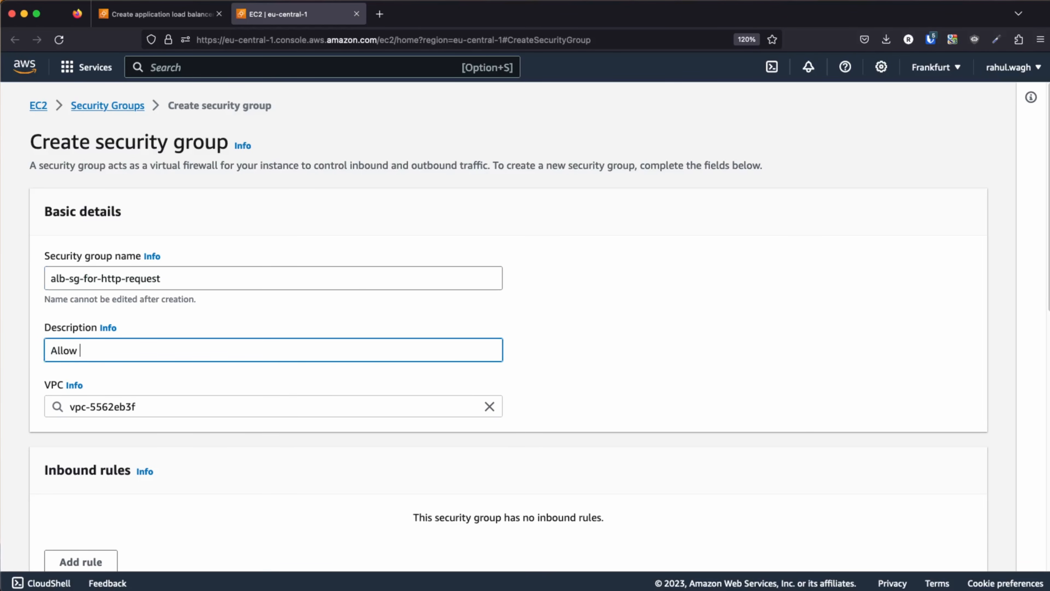
text( http request)
click(540, 342)
Replace the security group's default VPC with test-vpc.
click(187, 405)
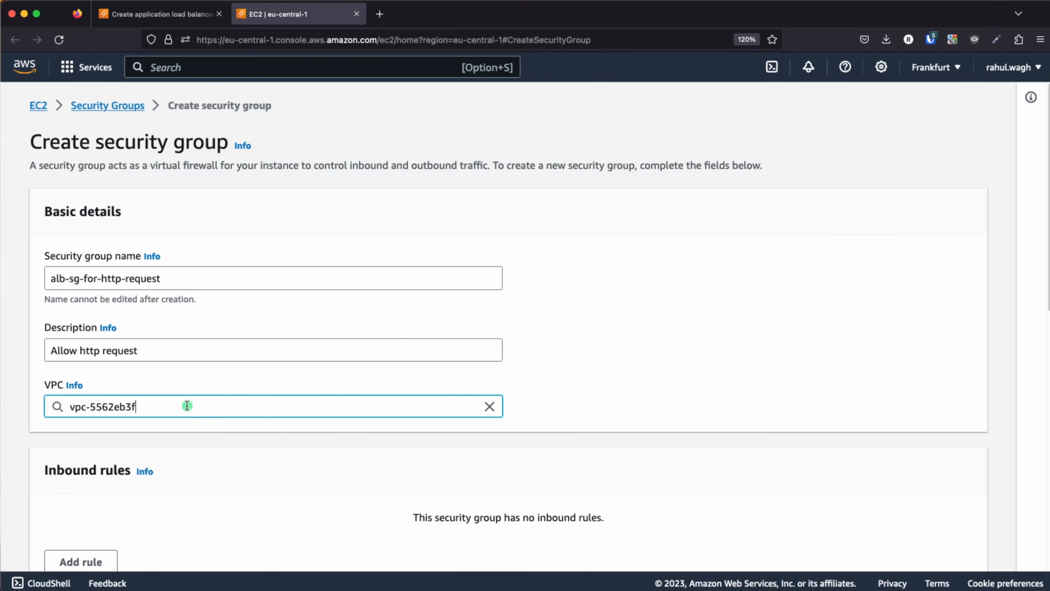
triple_click(187, 406)
key(BackSpace)
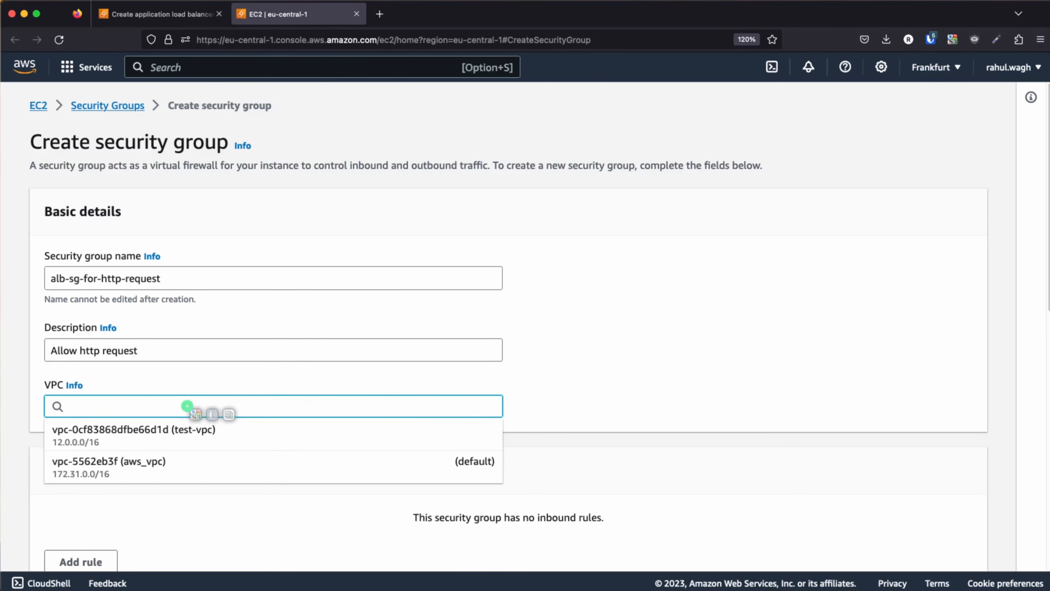
click(154, 435)
Add an inbound rule of type HTTP with source 0.0.0.0/0 to the security group.
scroll(628, 353, down, 6)
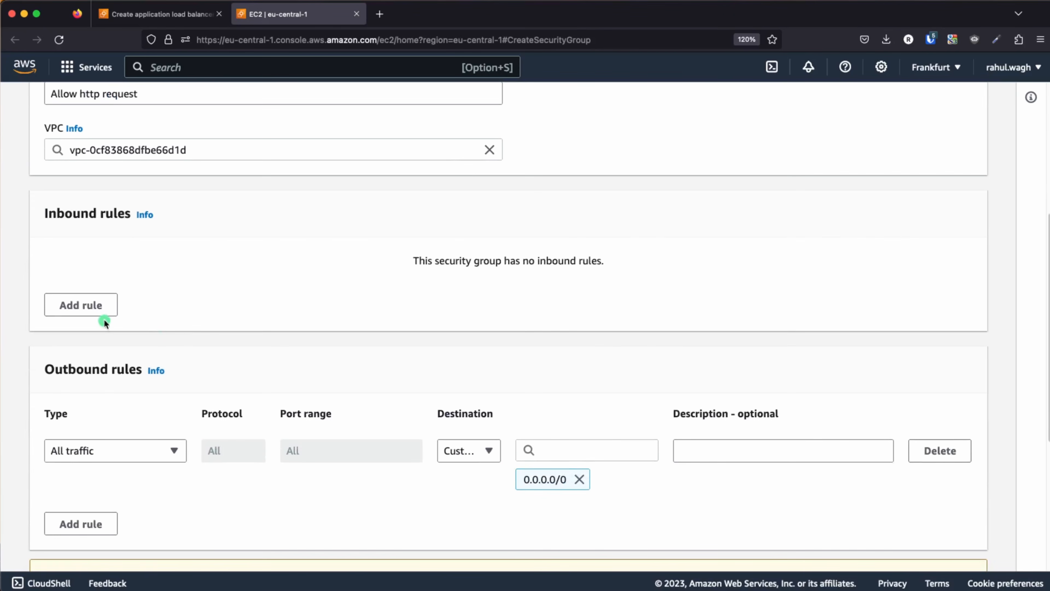
click(90, 307)
click(138, 294)
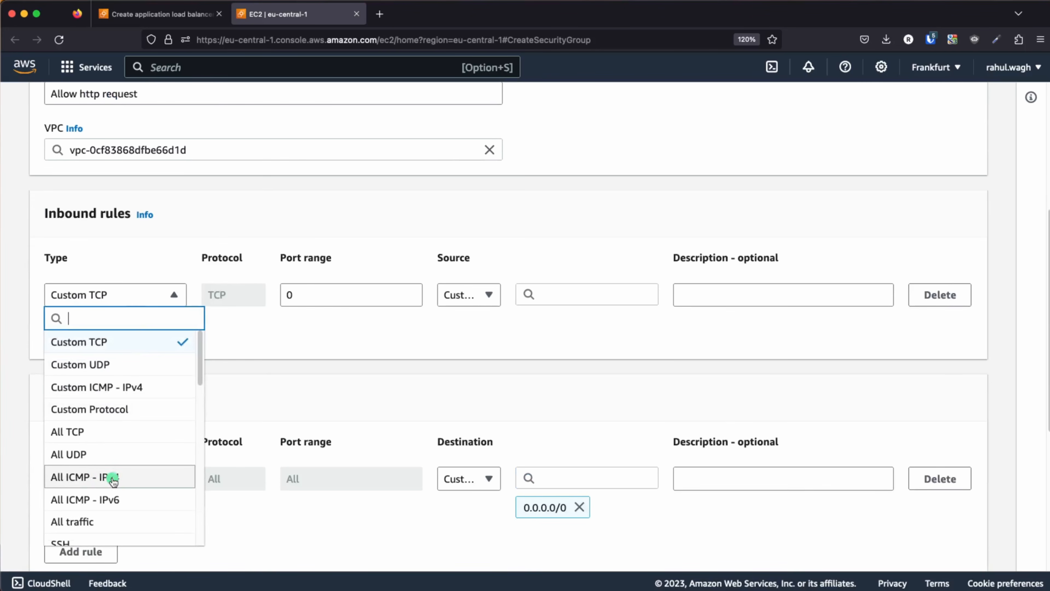
scroll(112, 475, down, 2)
scroll(113, 475, down, 3)
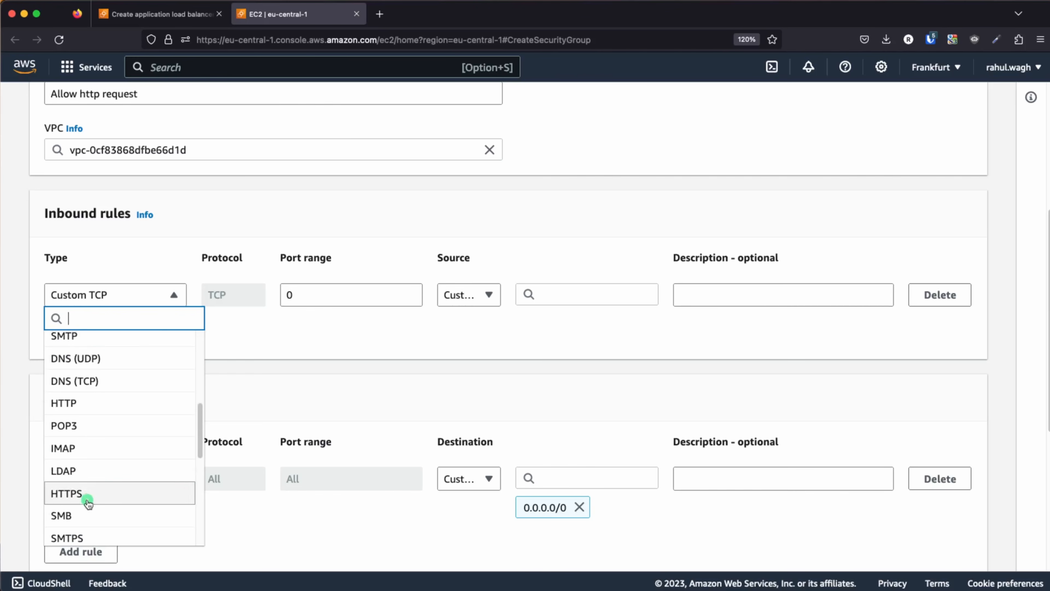
click(82, 401)
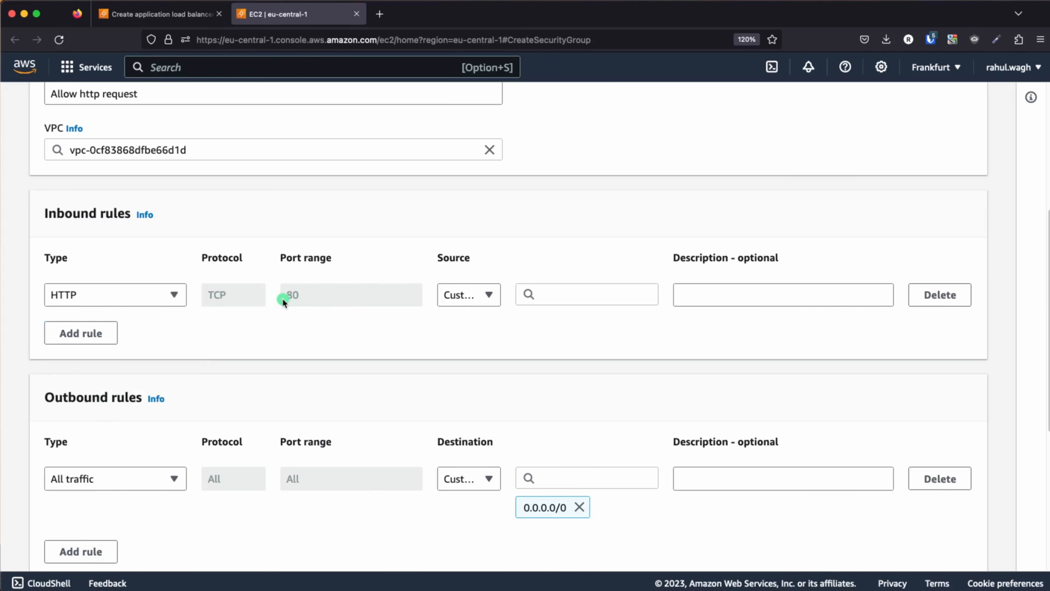
click(586, 293)
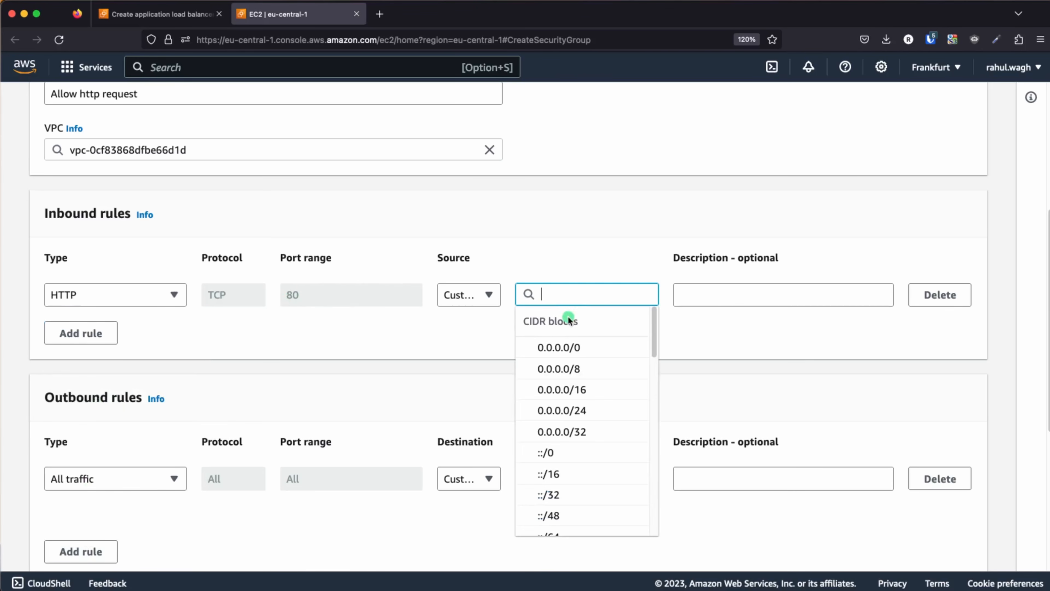
click(565, 347)
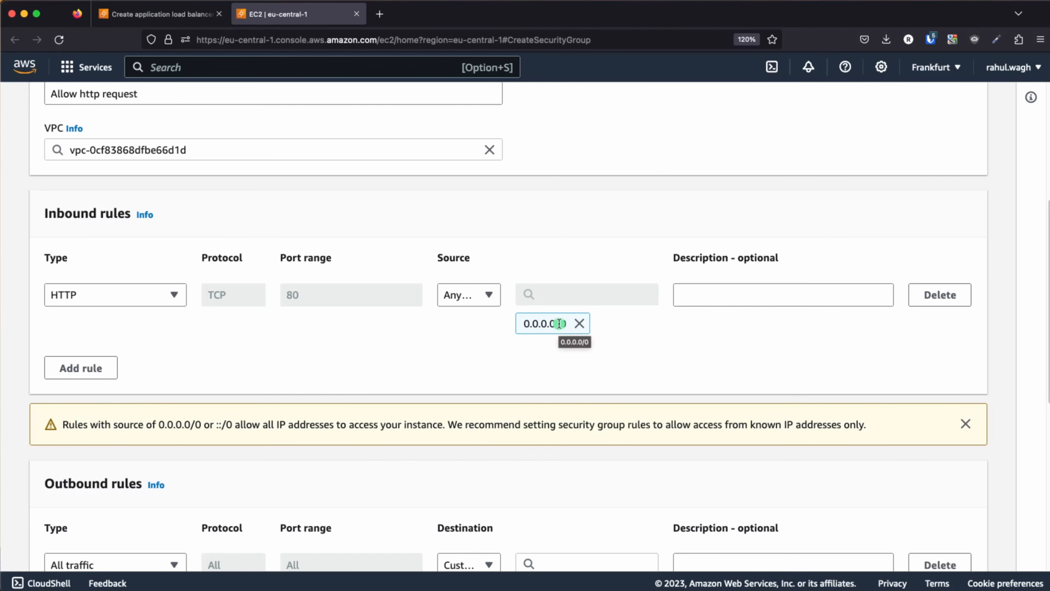
Create the security group with the default outbound rule and no tags, and return to the load balancer form.
scroll(436, 343, down, 5)
scroll(649, 413, down, 3)
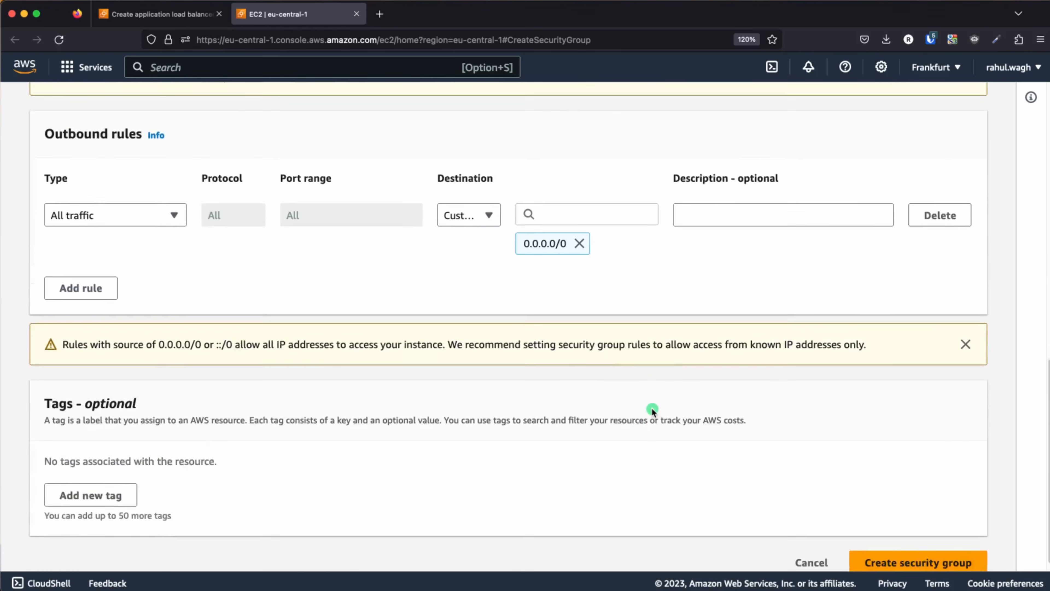
scroll(651, 409, down, 1)
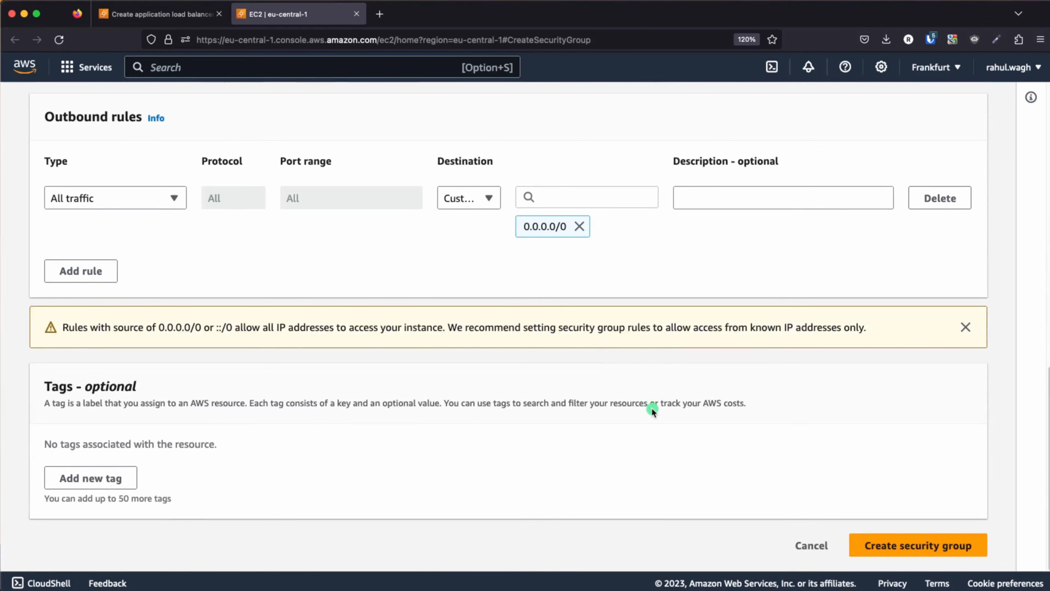
click(902, 545)
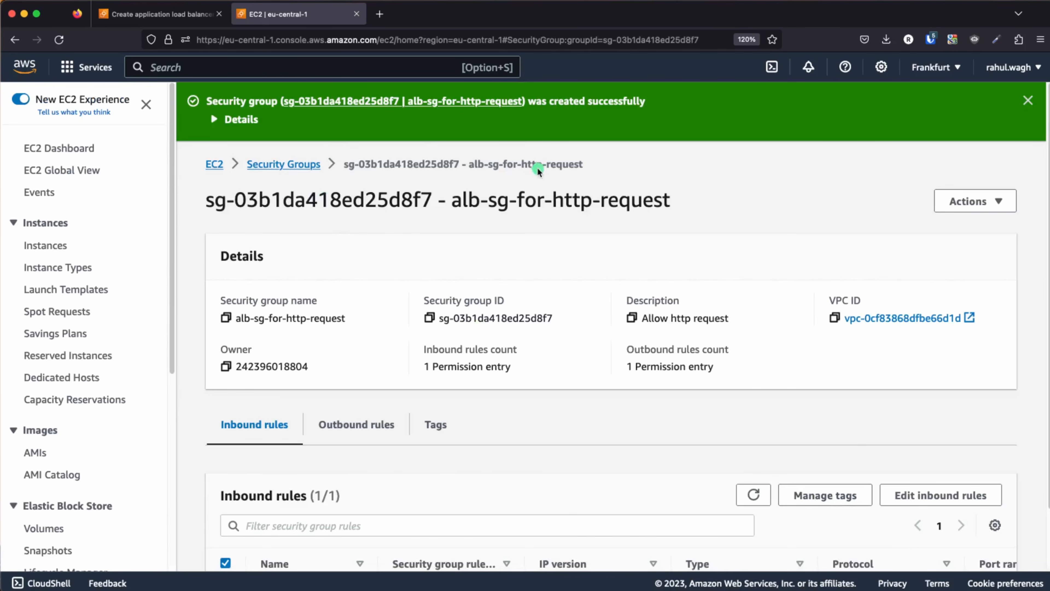
drag(469, 165, 575, 167)
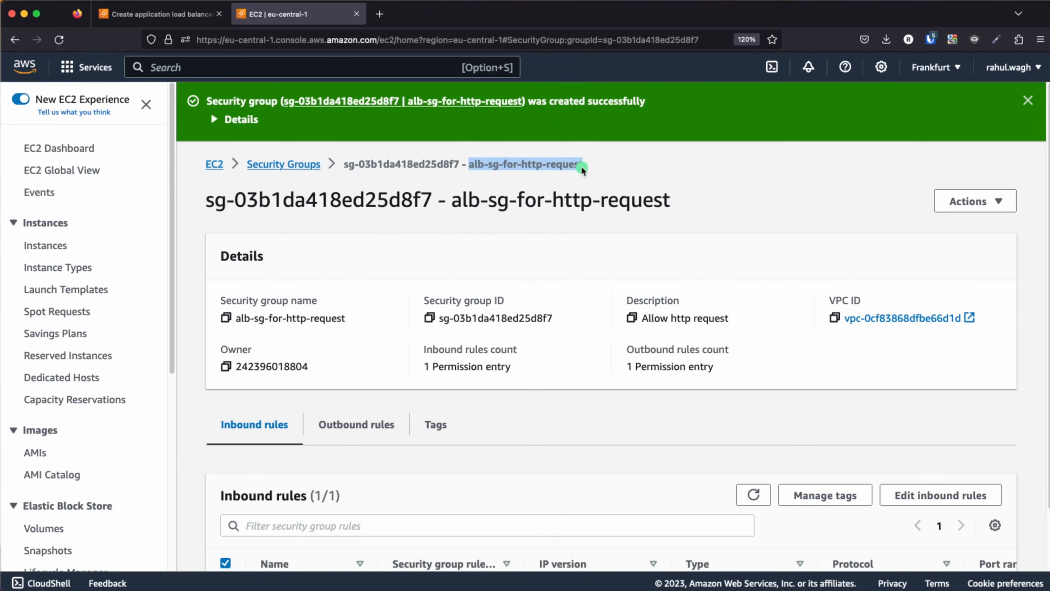
click(357, 13)
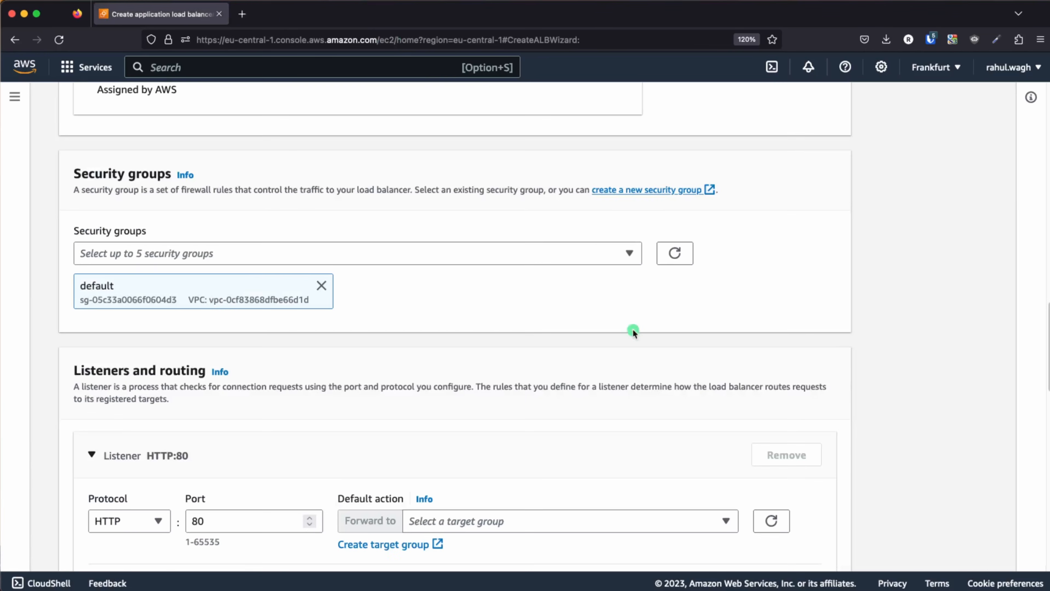
Refresh the security group choices and add alb-sg-for-http-request to the load balancer alongside the default group.
click(223, 253)
click(674, 253)
click(315, 253)
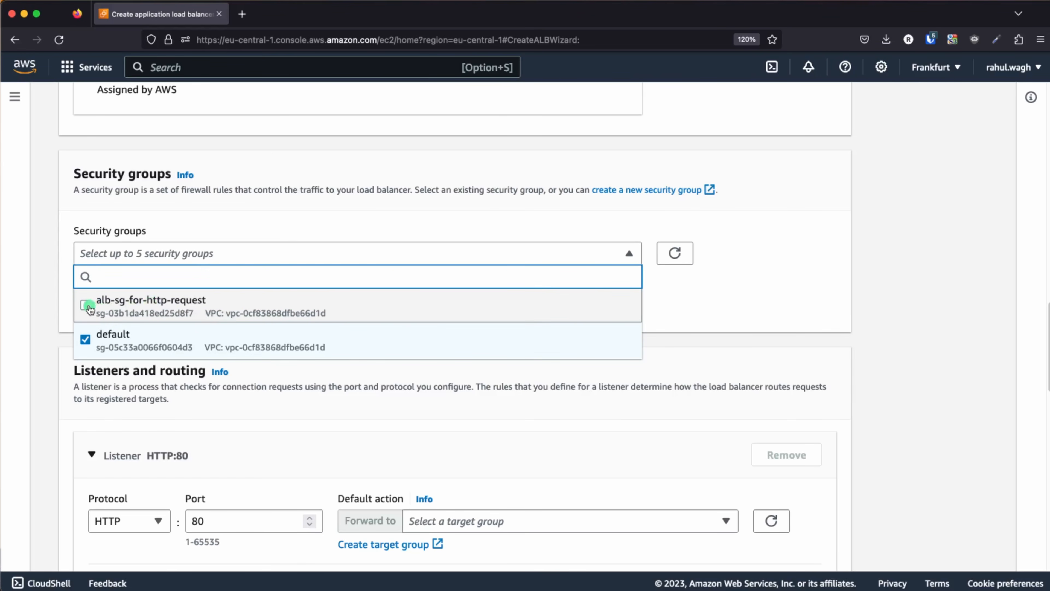
click(85, 306)
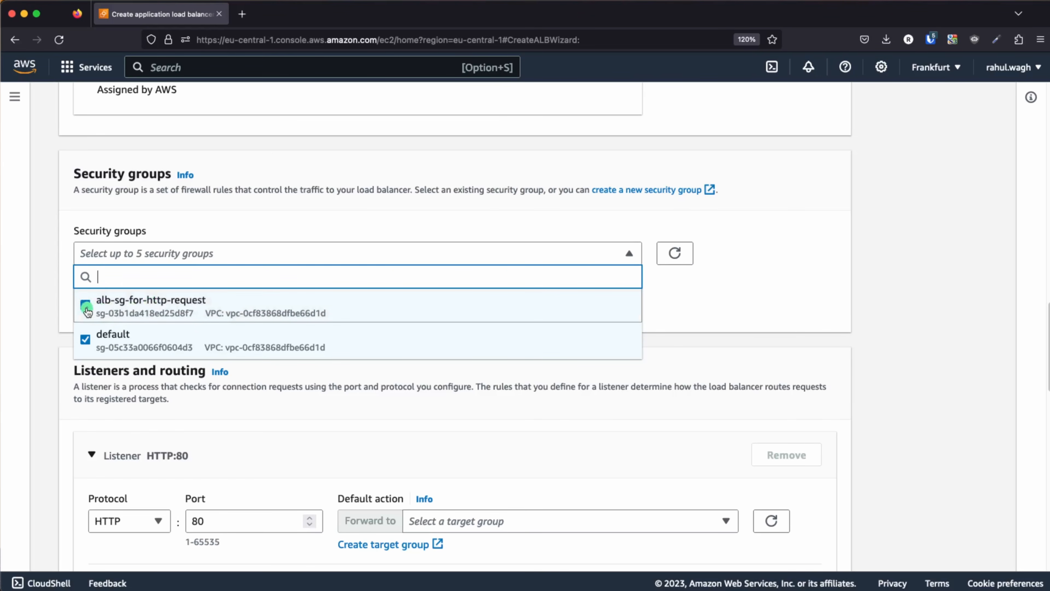
click(700, 300)
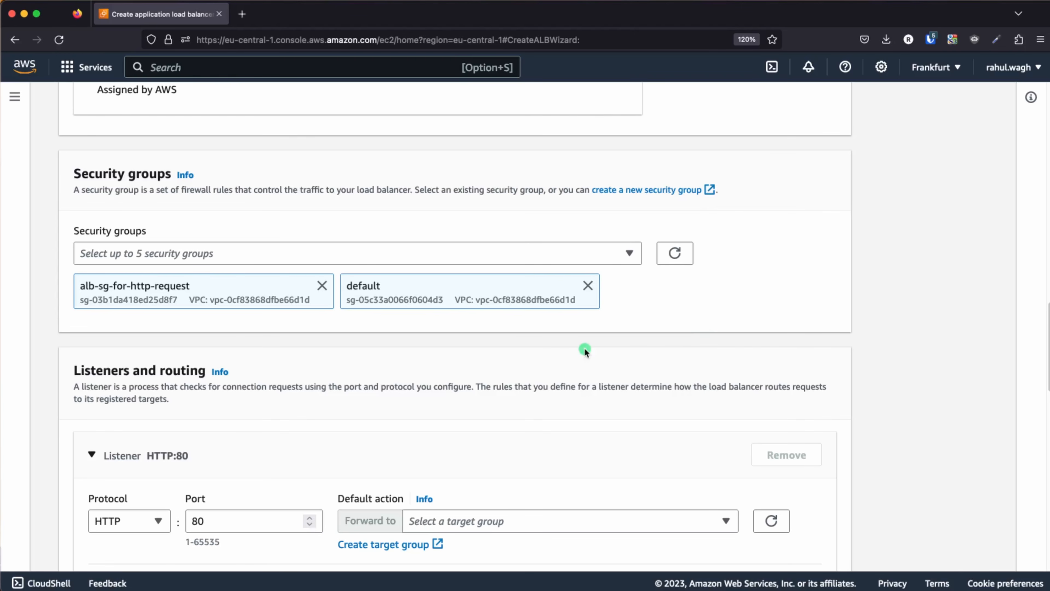
Review the load balancer's basic configuration, network mapping, security groups and listener settings against the architecture diagram.
scroll(584, 351, up, 10)
scroll(585, 350, up, 5)
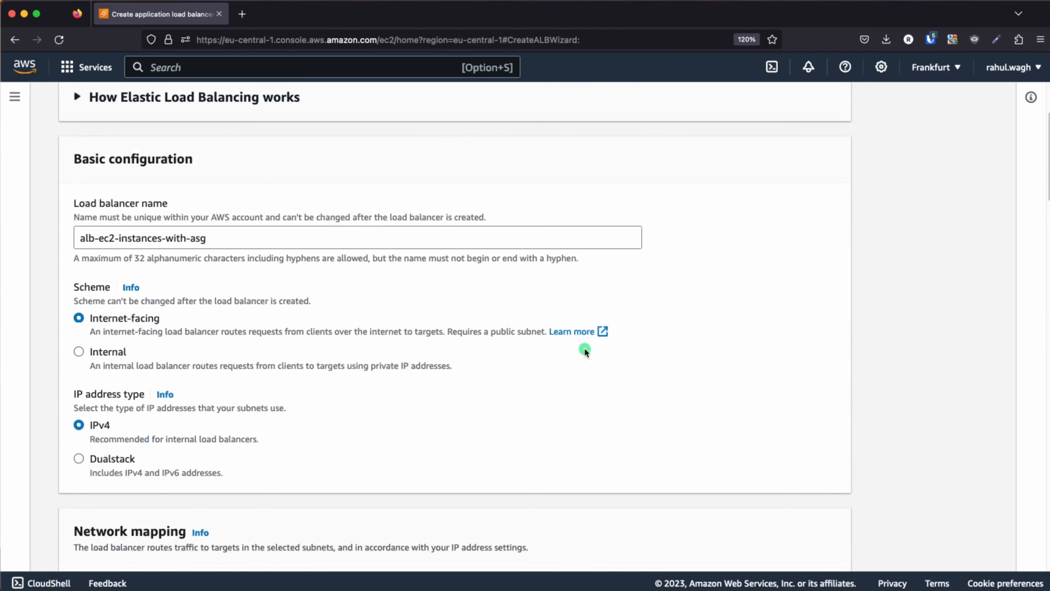
scroll(188, 246, down, 3)
scroll(188, 247, down, 5)
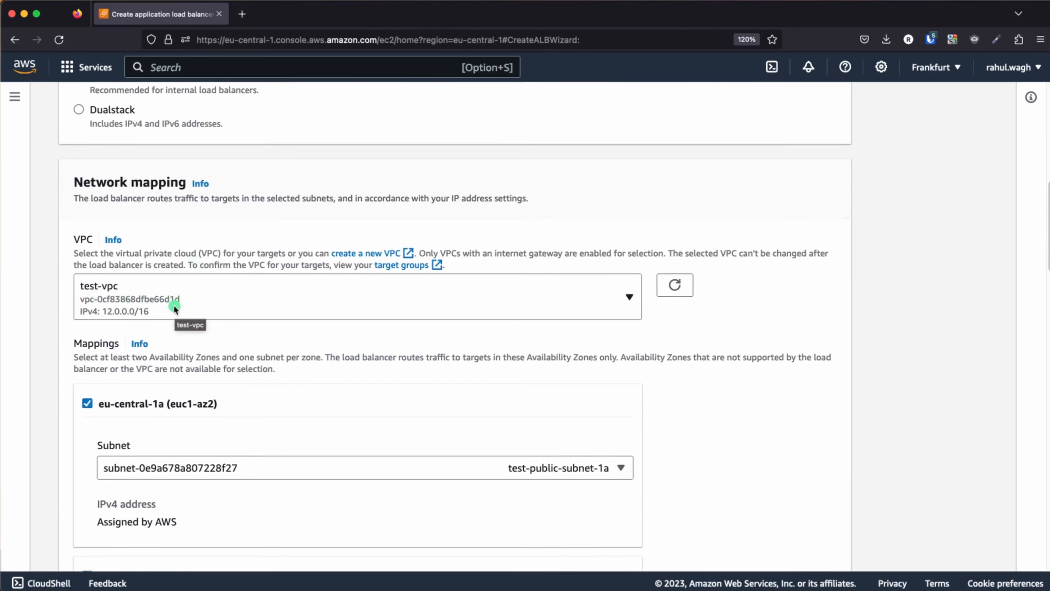
scroll(173, 305, down, 7)
scroll(161, 336, down, 7)
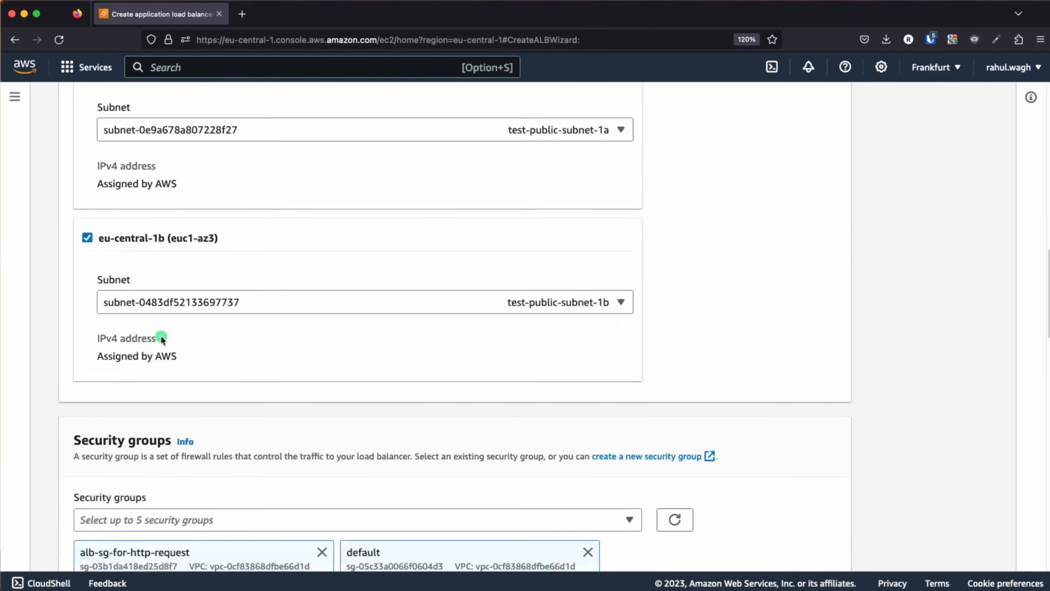
scroll(372, 361, down, 4)
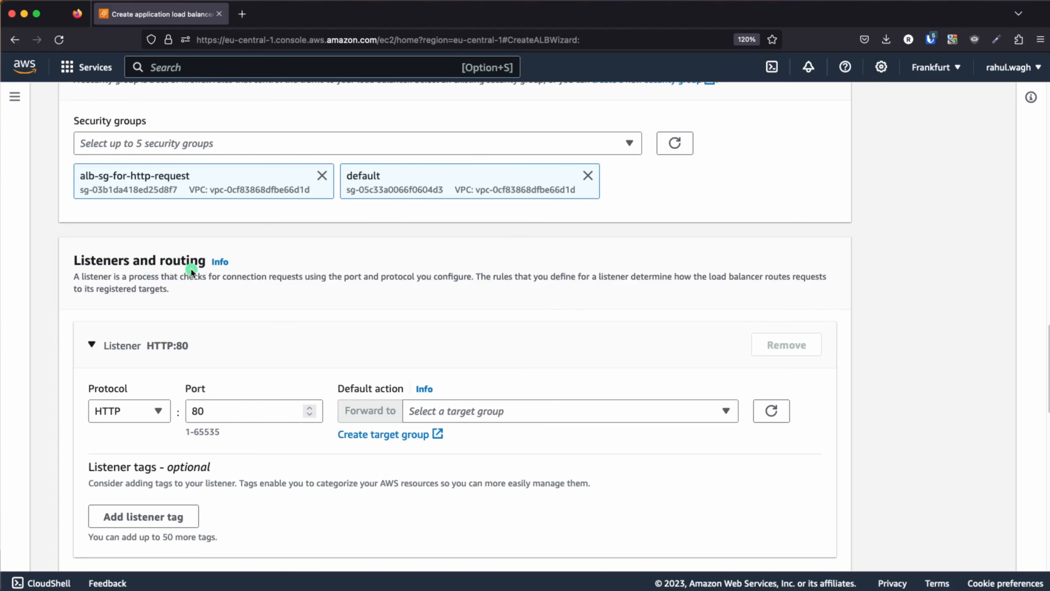
key(super+Tab)
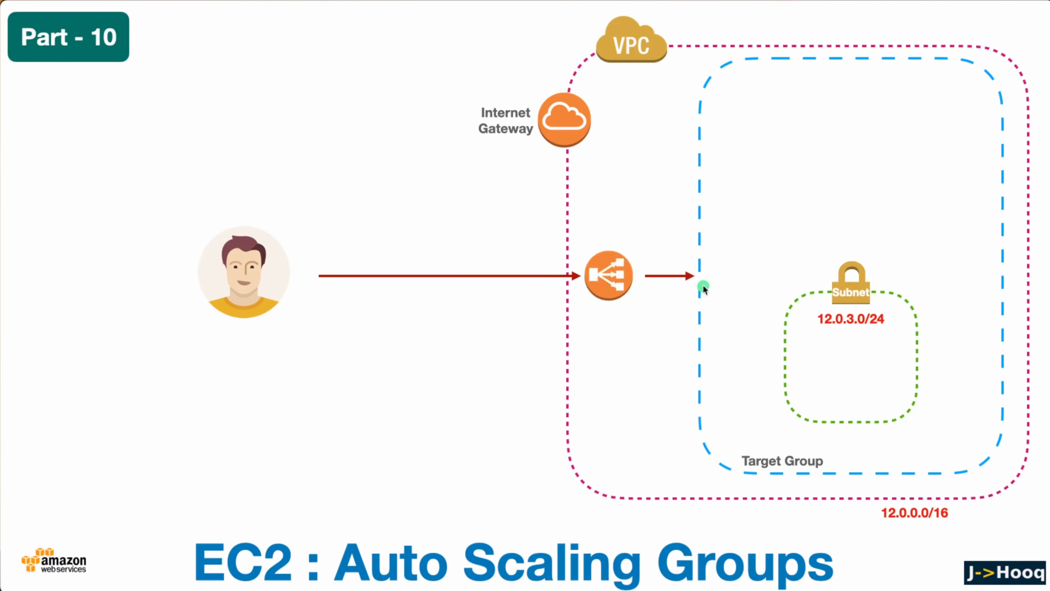
key(super+Tab)
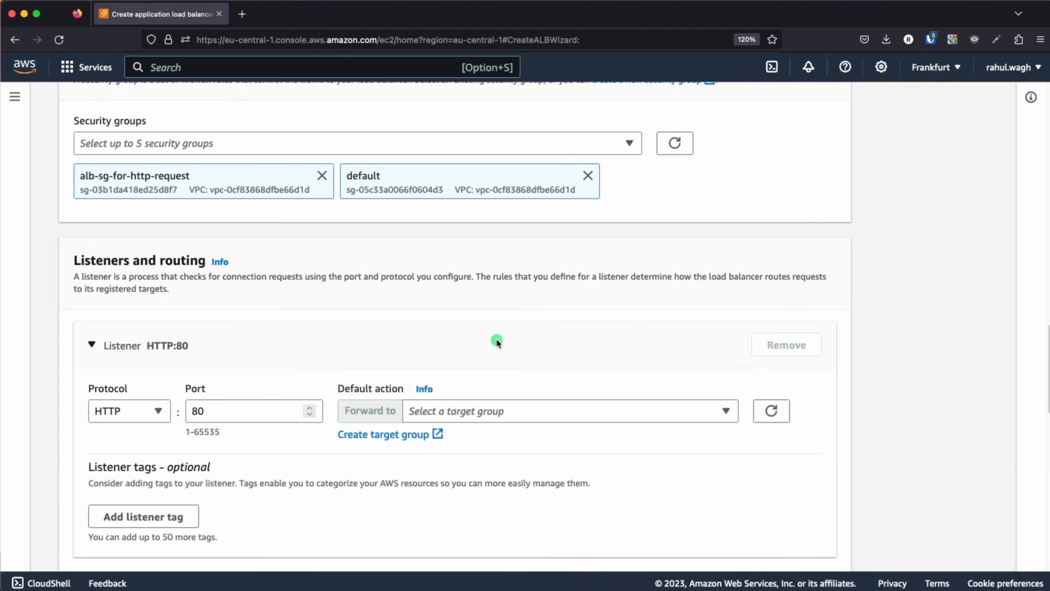
Set the HTTP:80 listener's default action to forward to the target group tg-ec2-apache2.
scroll(476, 335, down, 2)
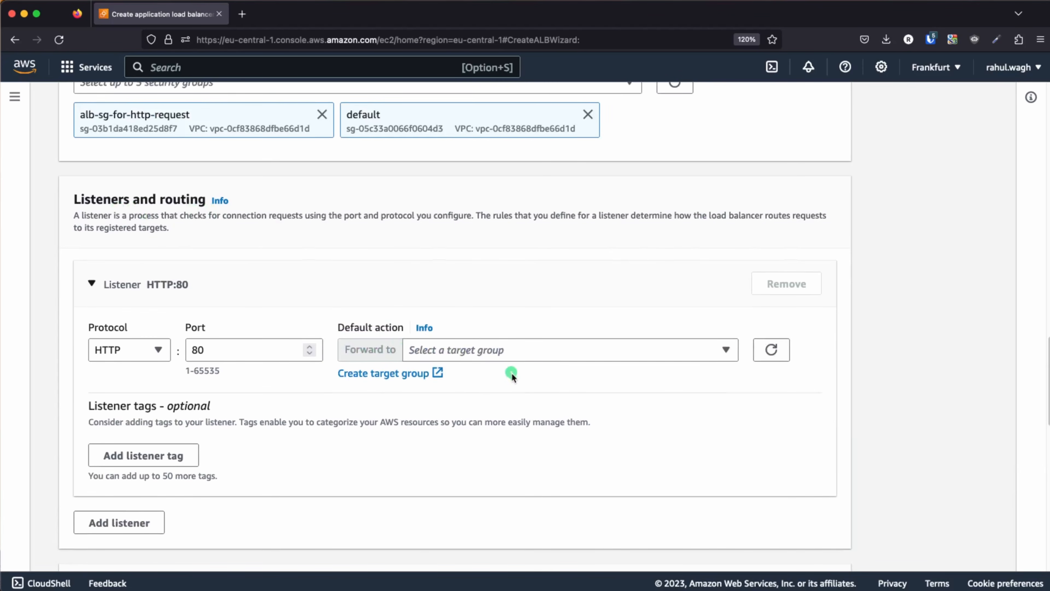
click(509, 352)
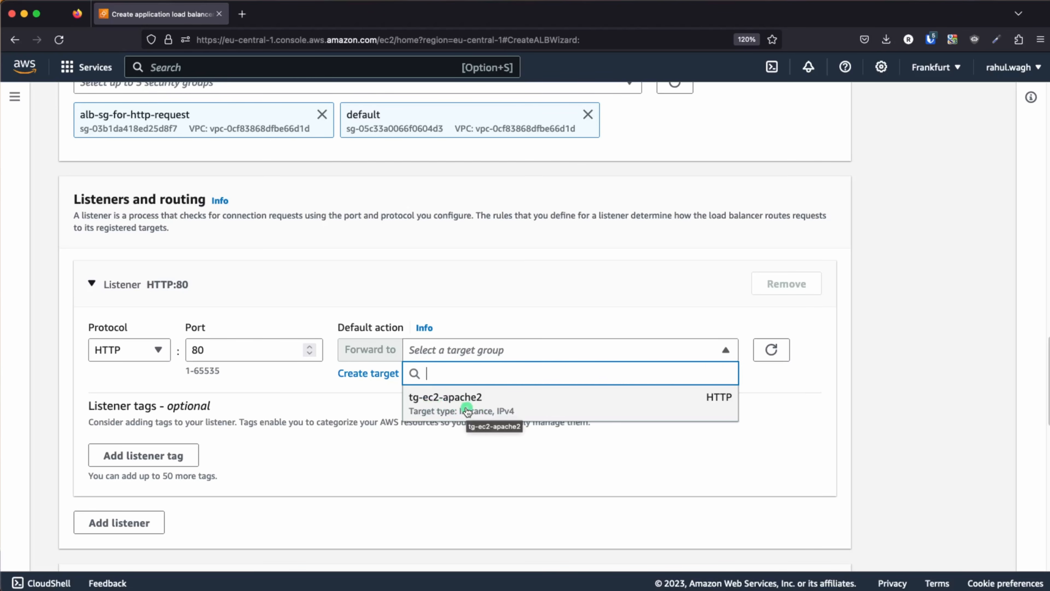
click(467, 409)
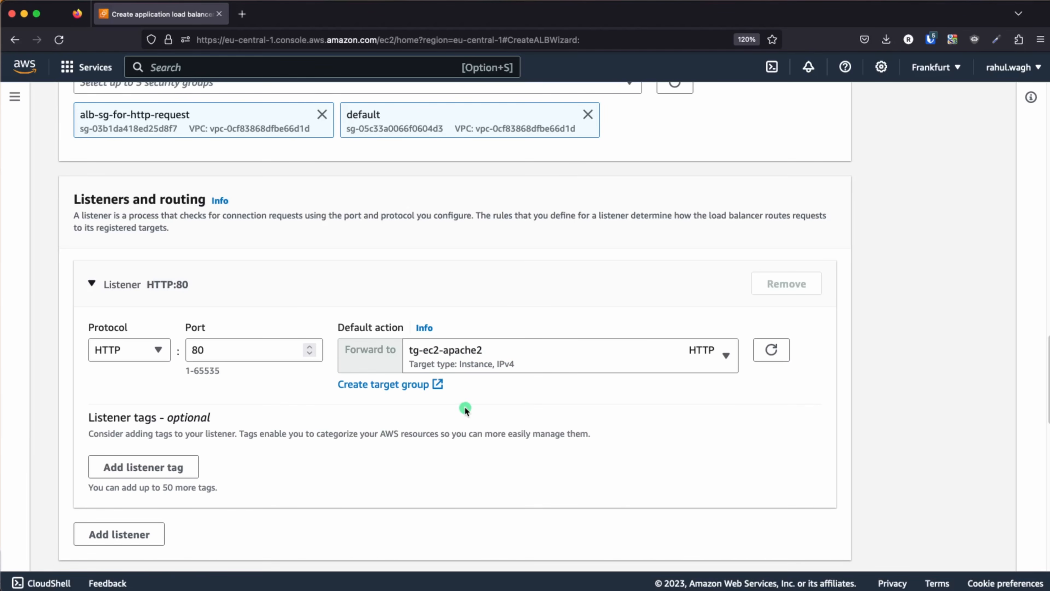
Review the configuration summary and create the load balancer without add-on services or tags.
scroll(465, 406, down, 5)
scroll(465, 411, down, 10)
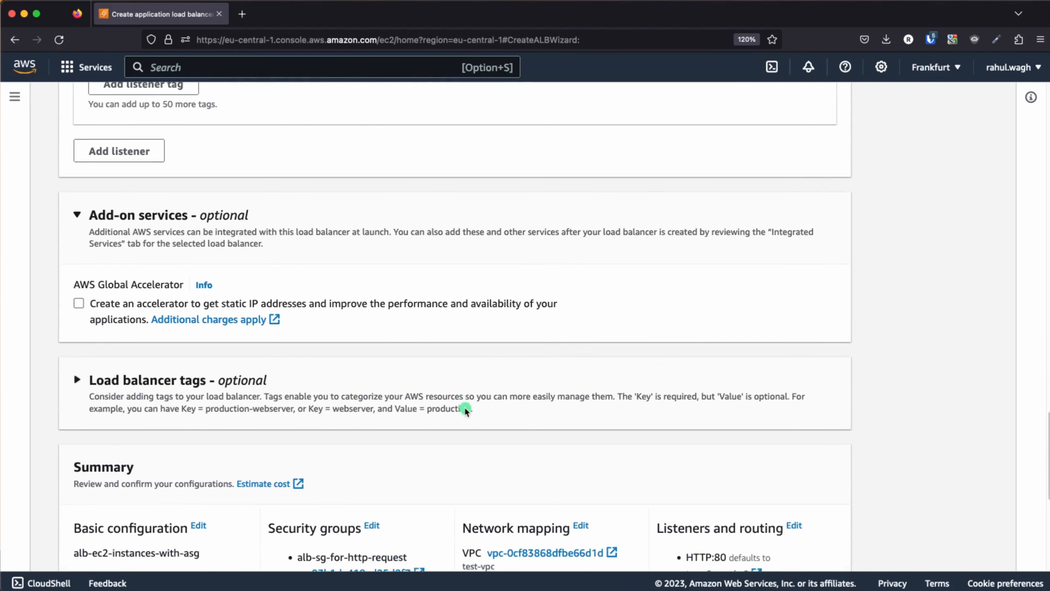
scroll(466, 410, down, 3)
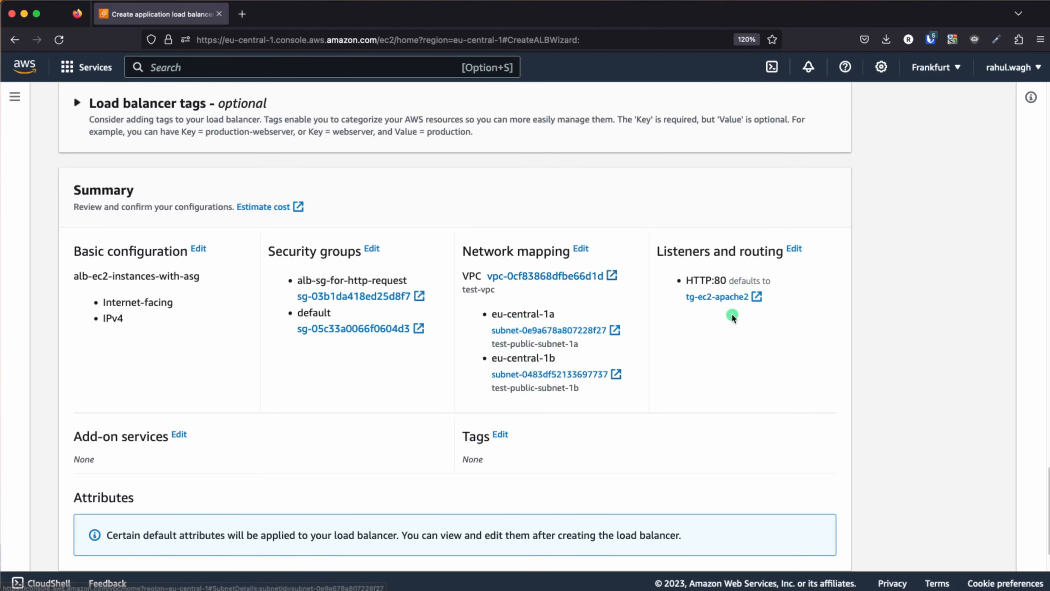
key(super+Tab)
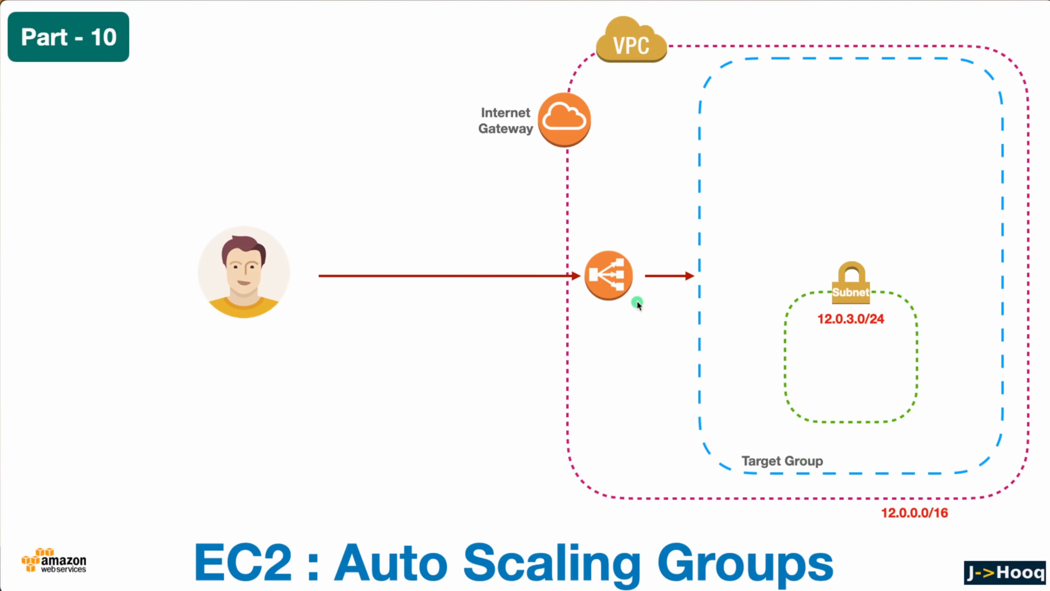
key(super+Tab)
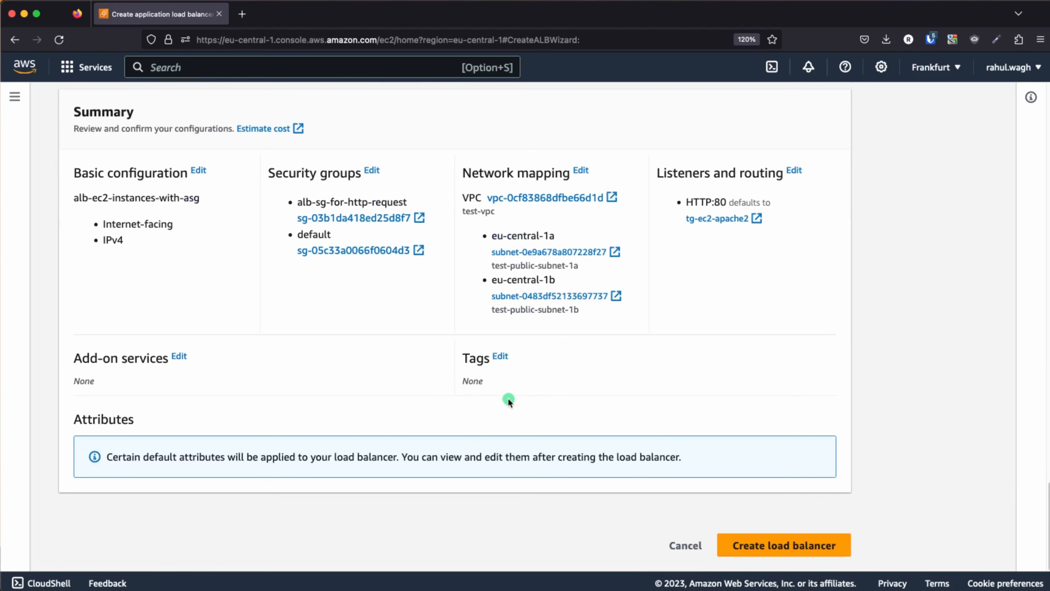
click(786, 546)
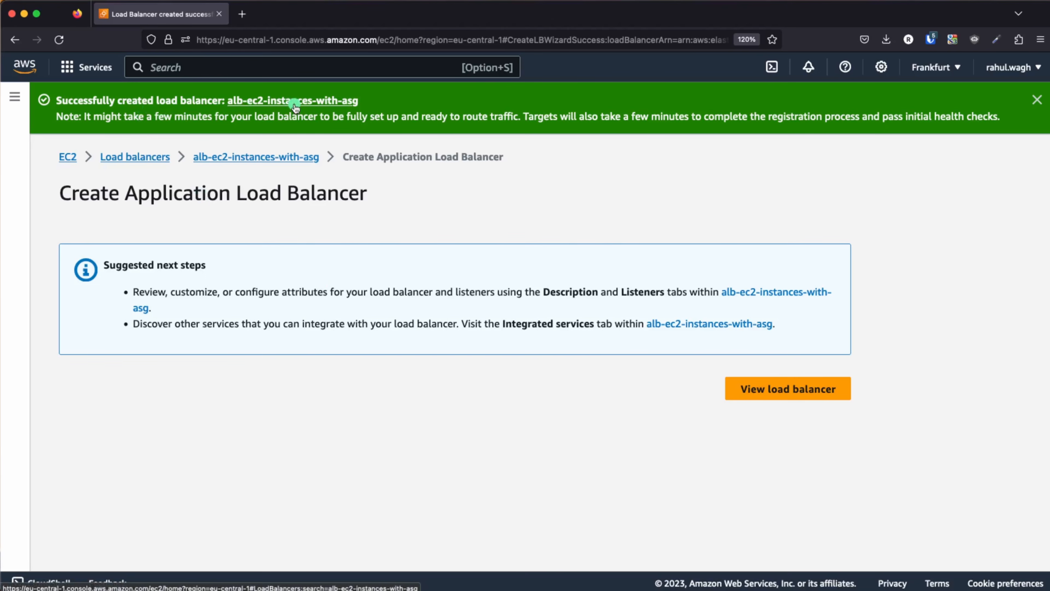
Open the load balancers list, check the new load balancer's state, and view the Auto Scaling group in the architecture diagram.
click(131, 157)
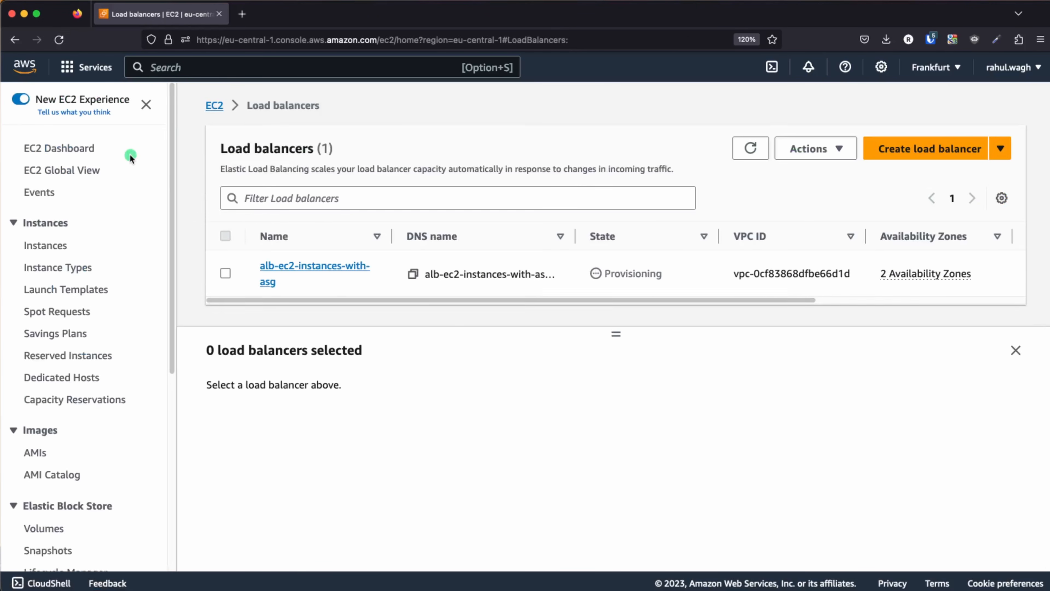
double_click(641, 274)
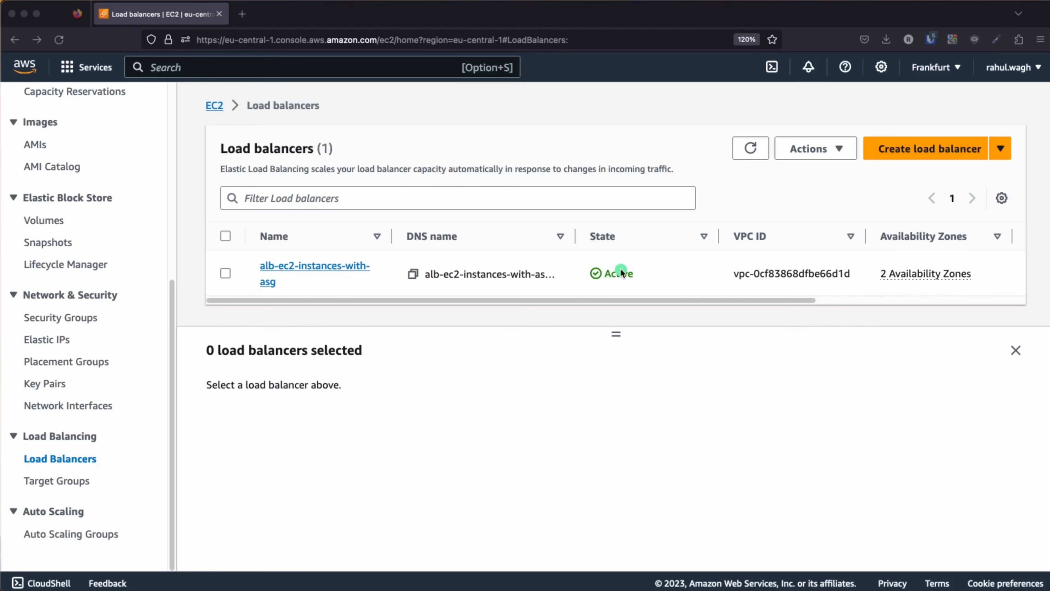
key(super+Tab)
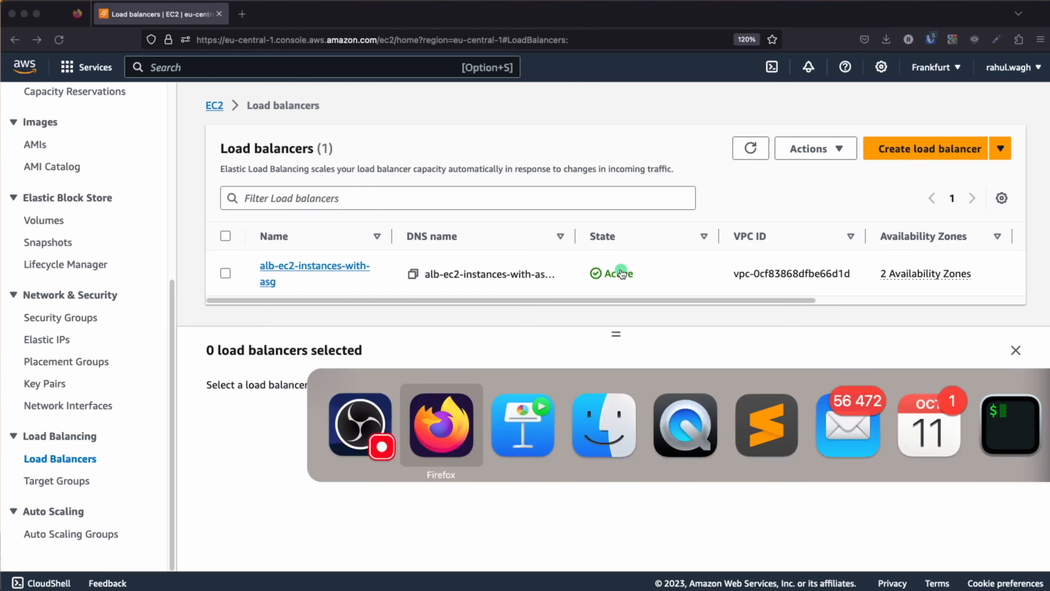
key(super+Tab)
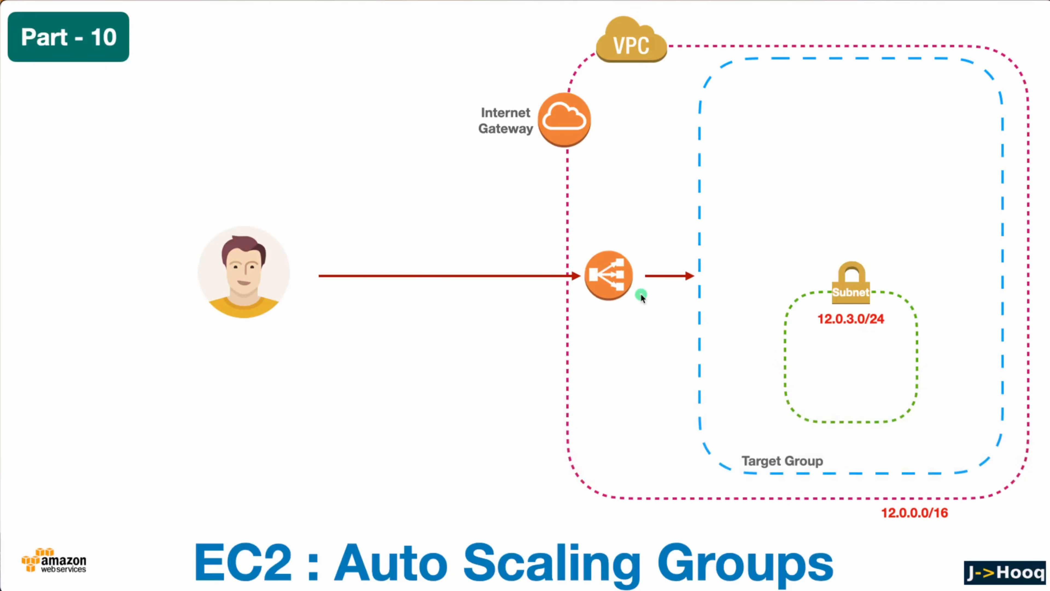
key(Right)
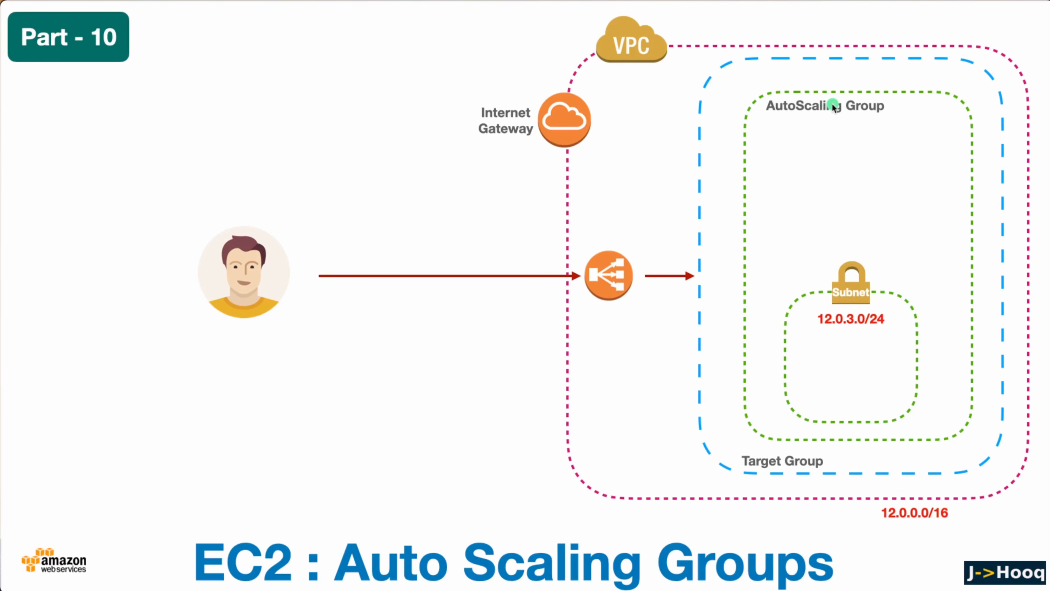
key(super+Tab)
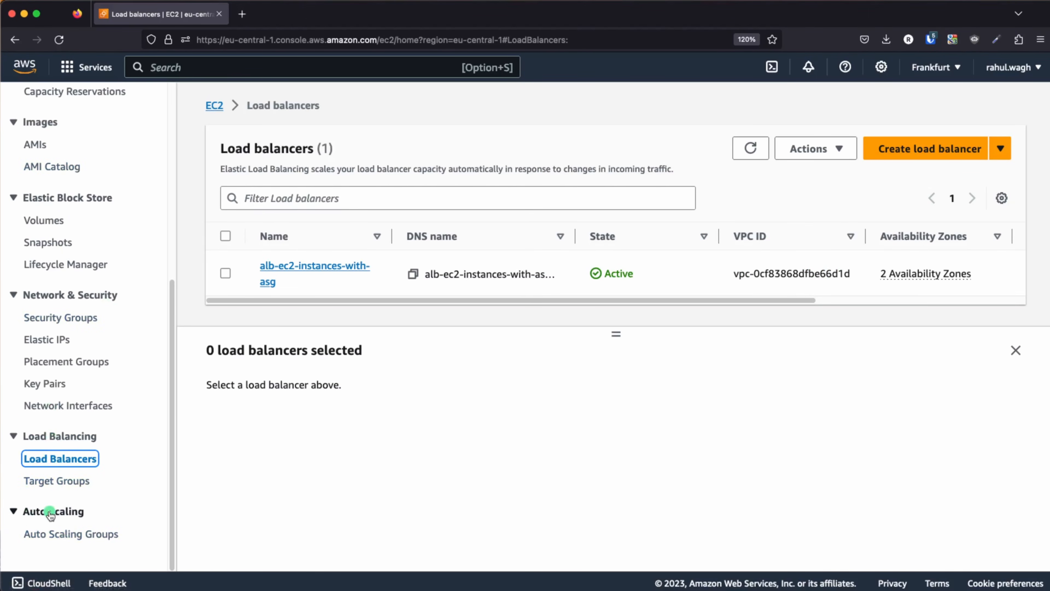
Start a new Auto Scaling group and name it asg-ec2-instances-test-demo.
click(49, 533)
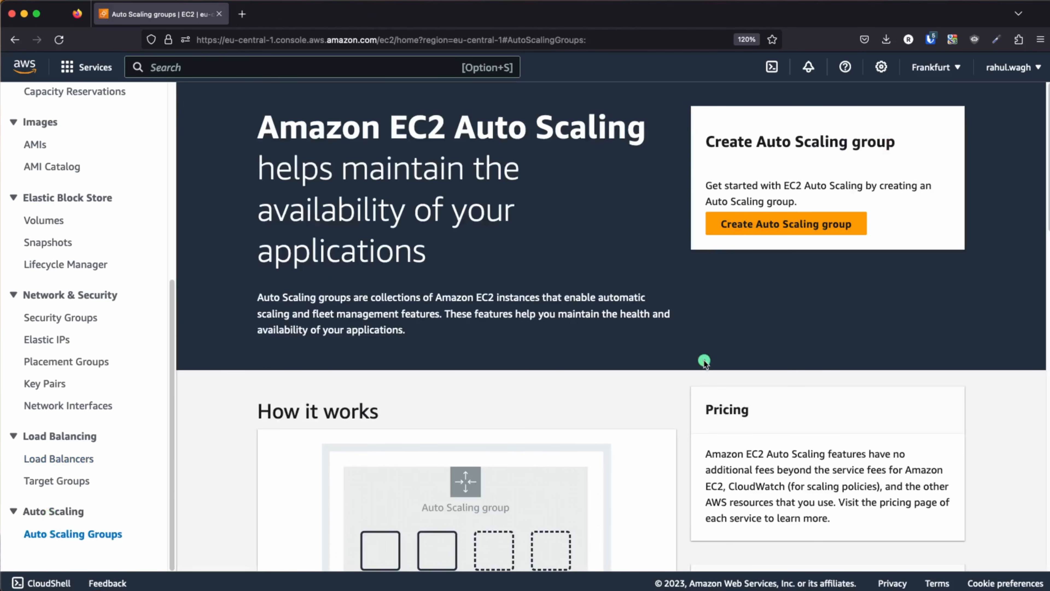
click(778, 223)
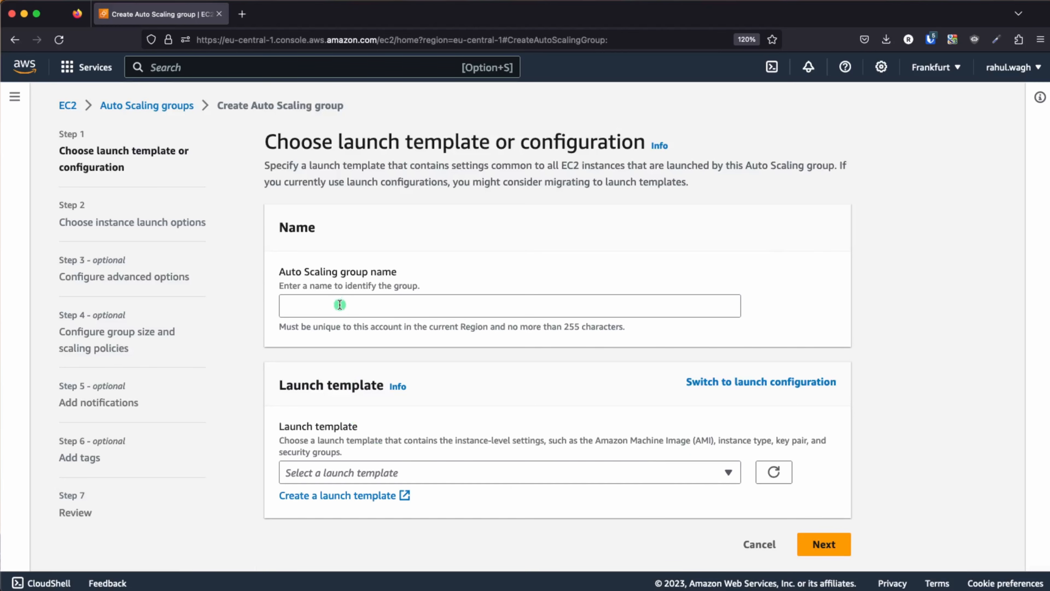
key(super+Tab)
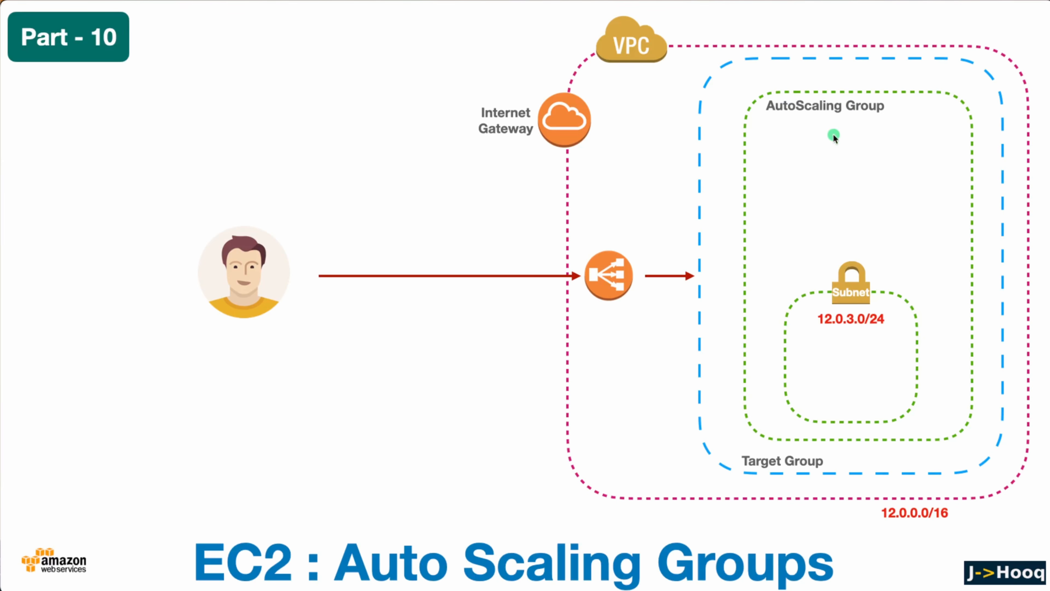
key(Right)
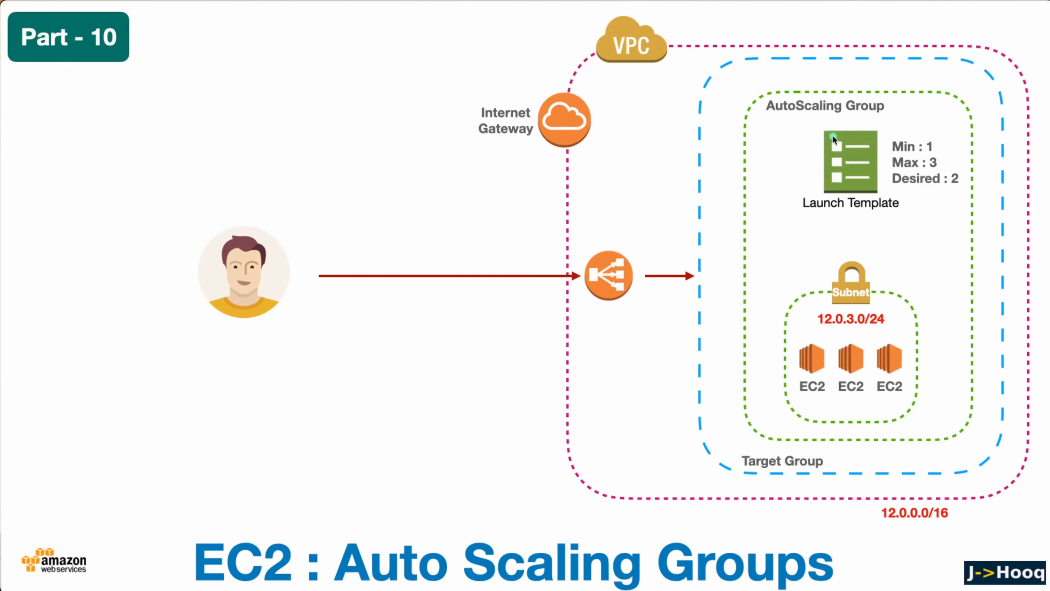
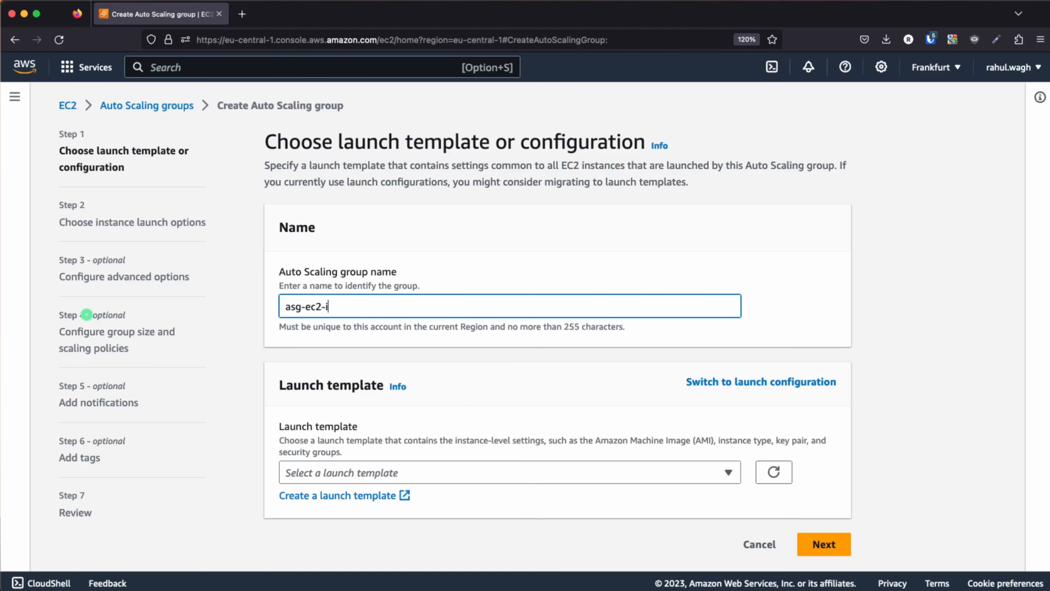
text(nstances-test-demo)
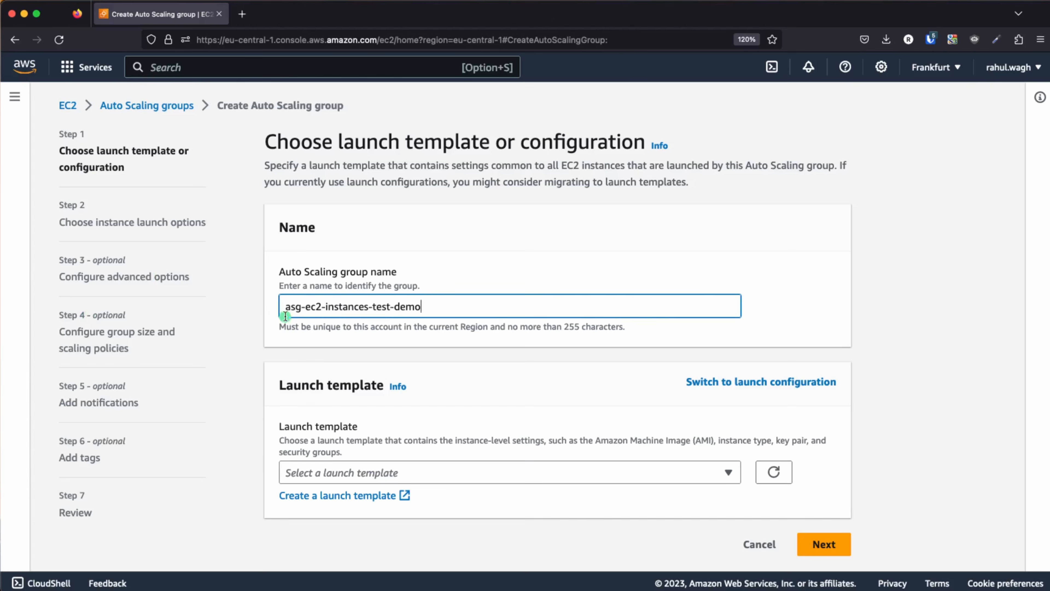
click(397, 393)
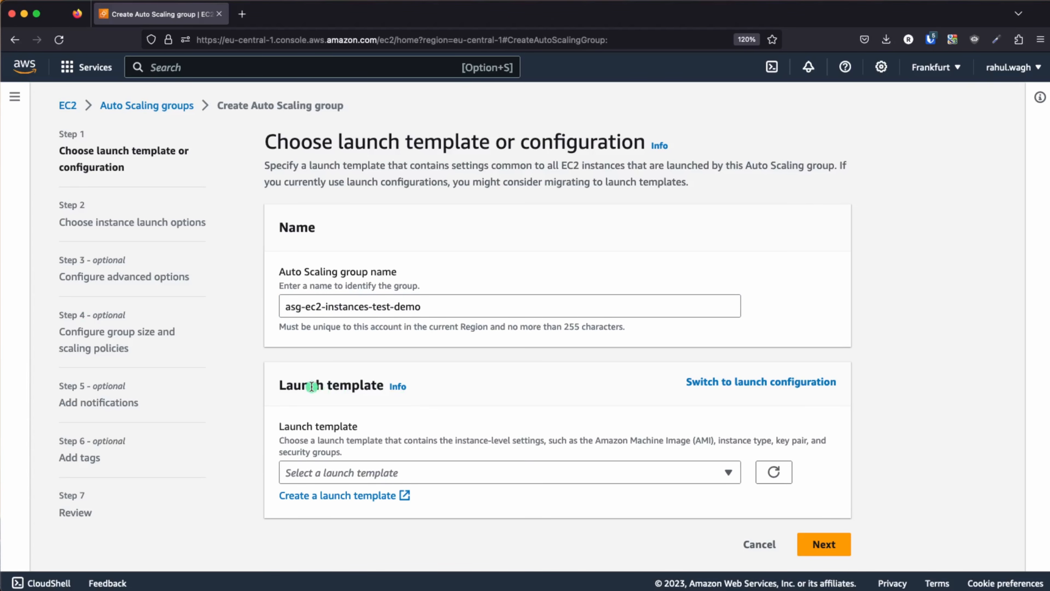
Start a new launch template from the Auto Scaling group setup and name it lt-ec2-instances-apache2.
click(388, 473)
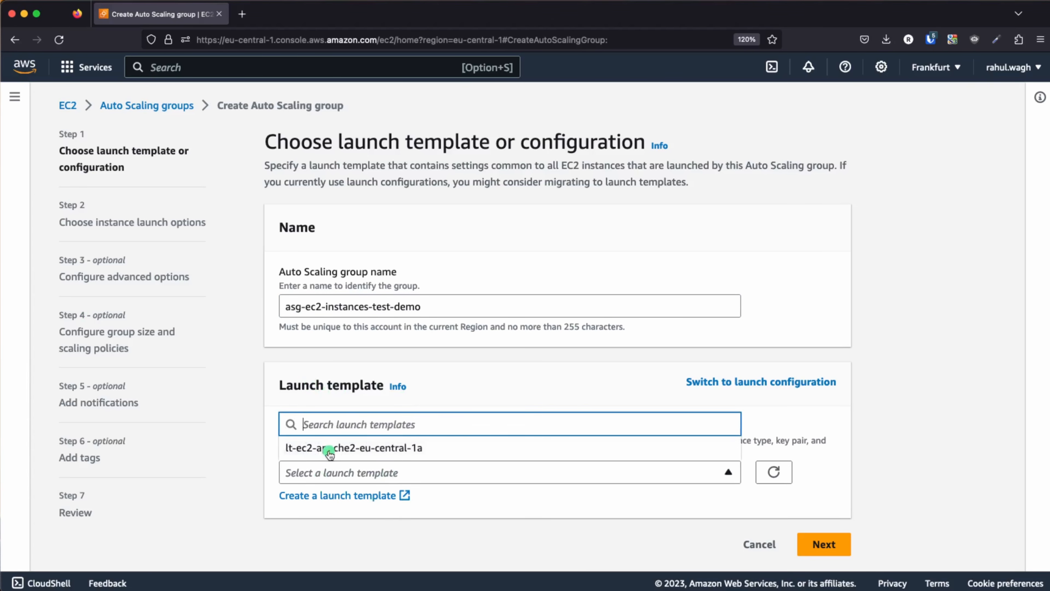
click(461, 506)
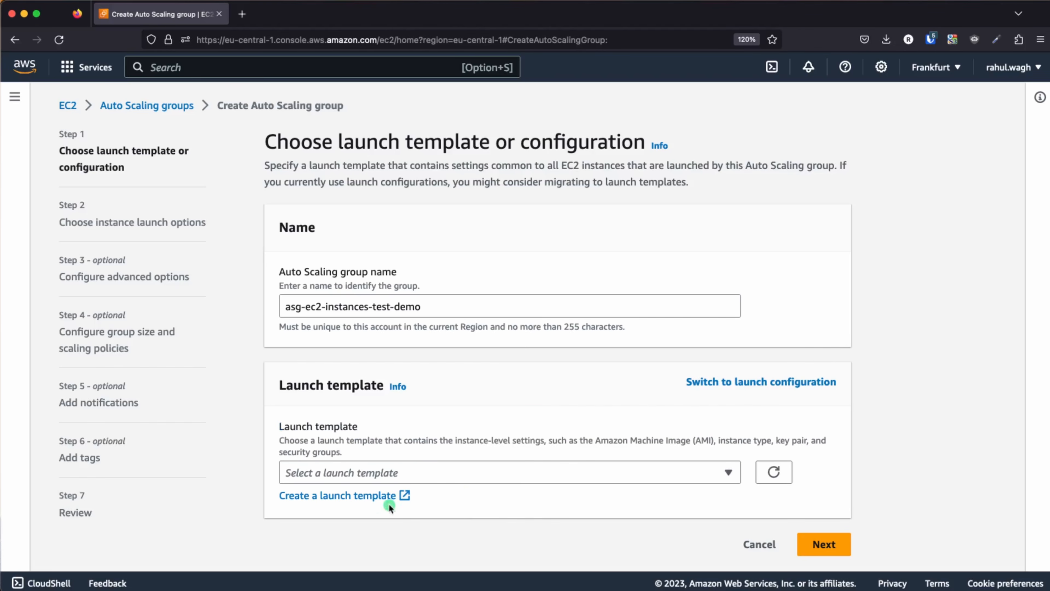
click(333, 496)
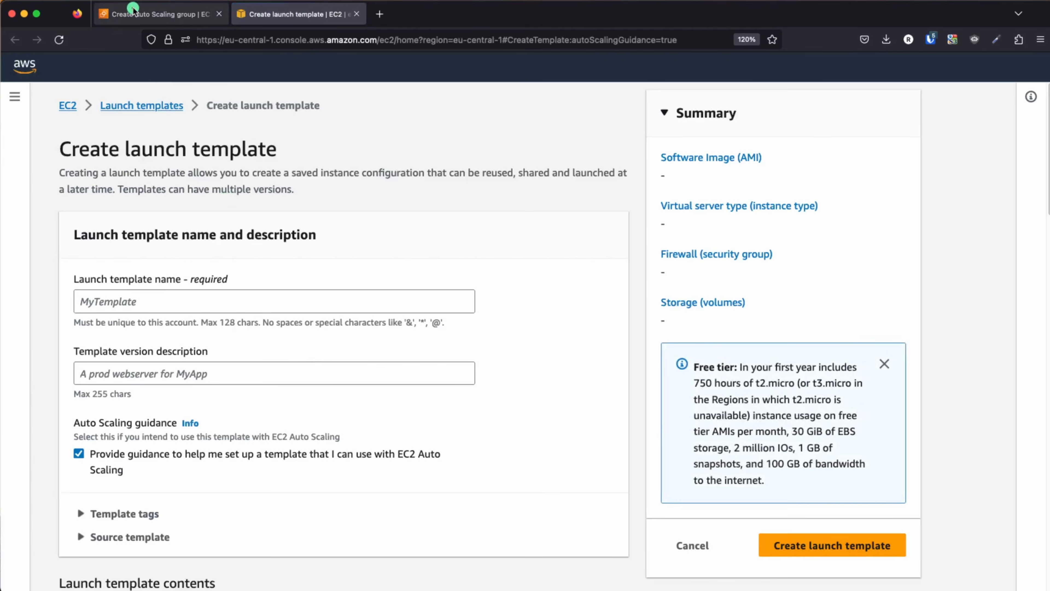
click(133, 9)
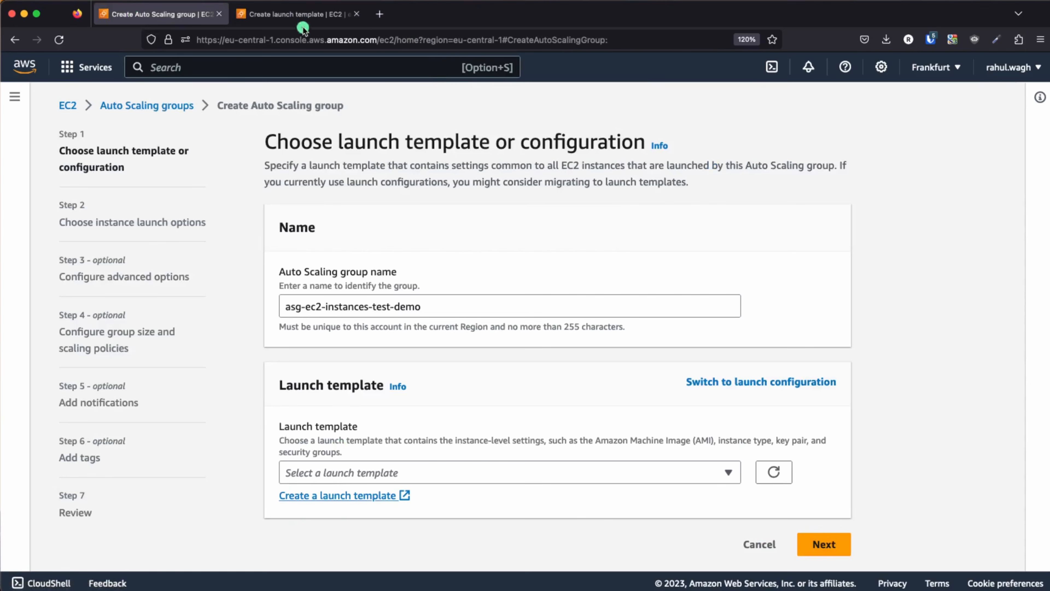
click(299, 16)
scroll(334, 362, down, 3)
click(132, 227)
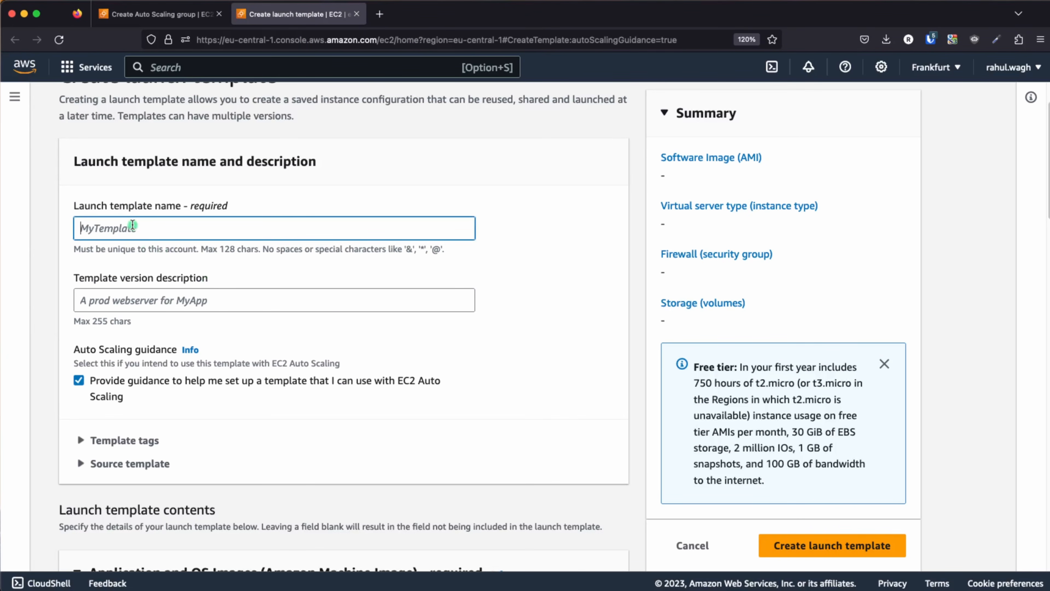
text(lt-ec2-instances-apache2)
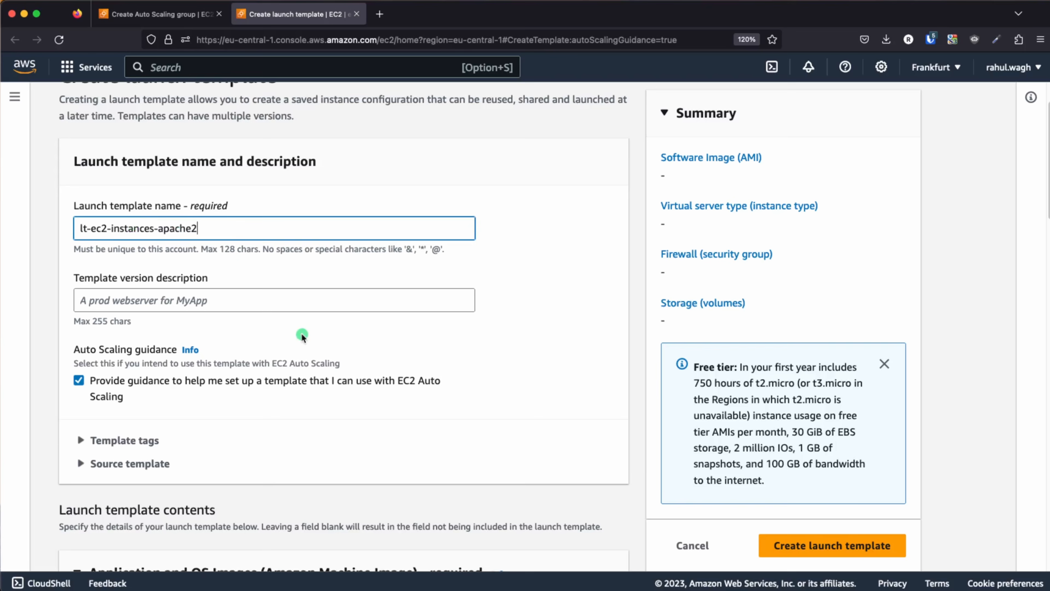
Browse the AMI catalog and choose the 64-bit (x86) Ubuntu Server 22.04 LTS (HVM) image for the launch template.
scroll(301, 336, down, 2)
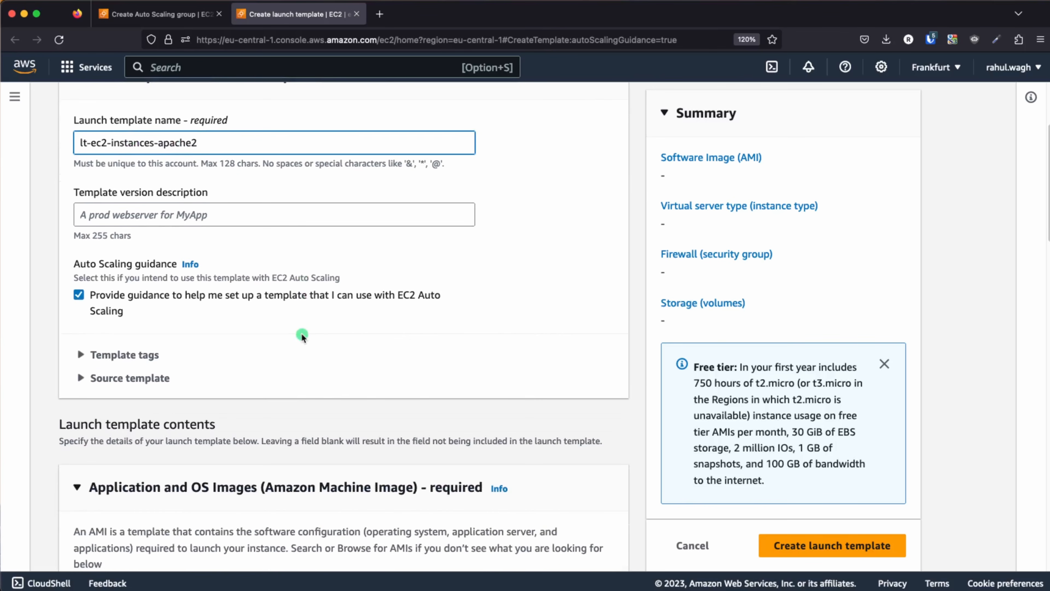
scroll(210, 328, down, 1)
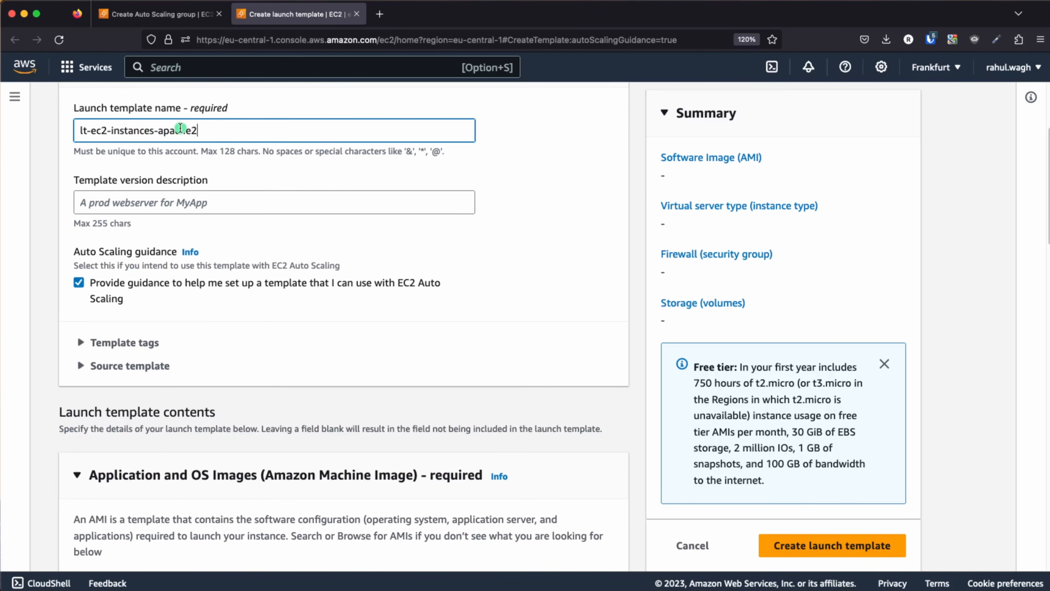
scroll(241, 283, down, 6)
scroll(241, 283, down, 3)
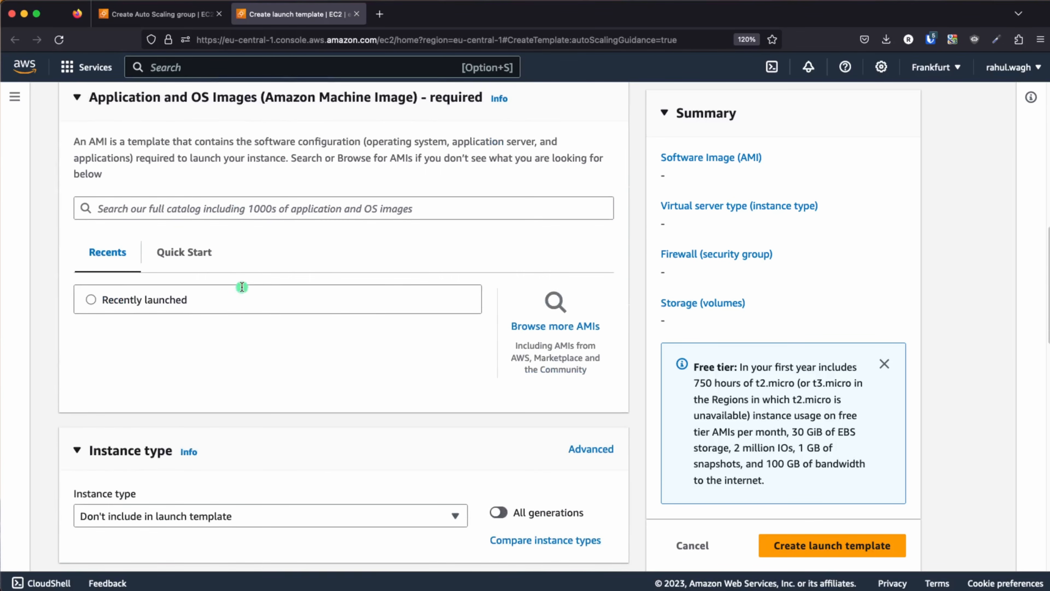
click(570, 326)
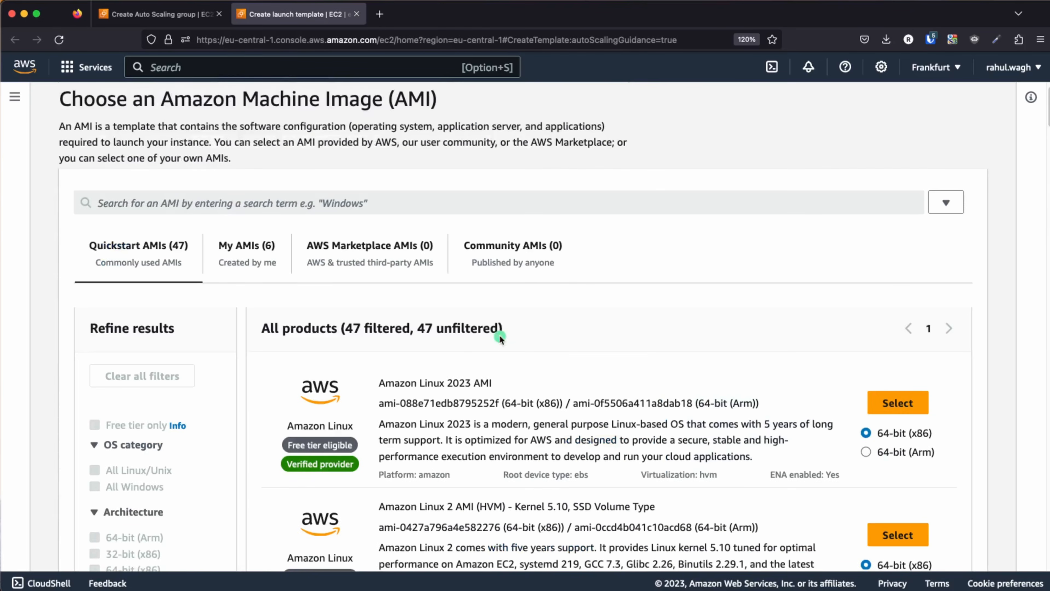
scroll(464, 397, down, 10)
scroll(465, 397, down, 14)
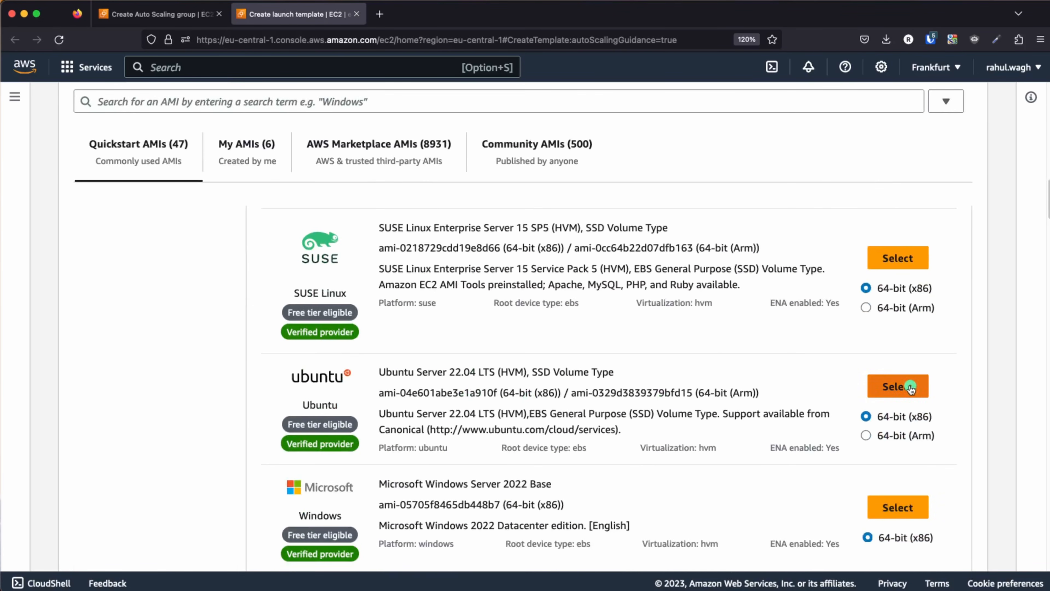
click(901, 387)
Set the launch template's instance type to t2.micro and its key pair to the aws_ec2_terraform.pub entry.
scroll(425, 383, down, 10)
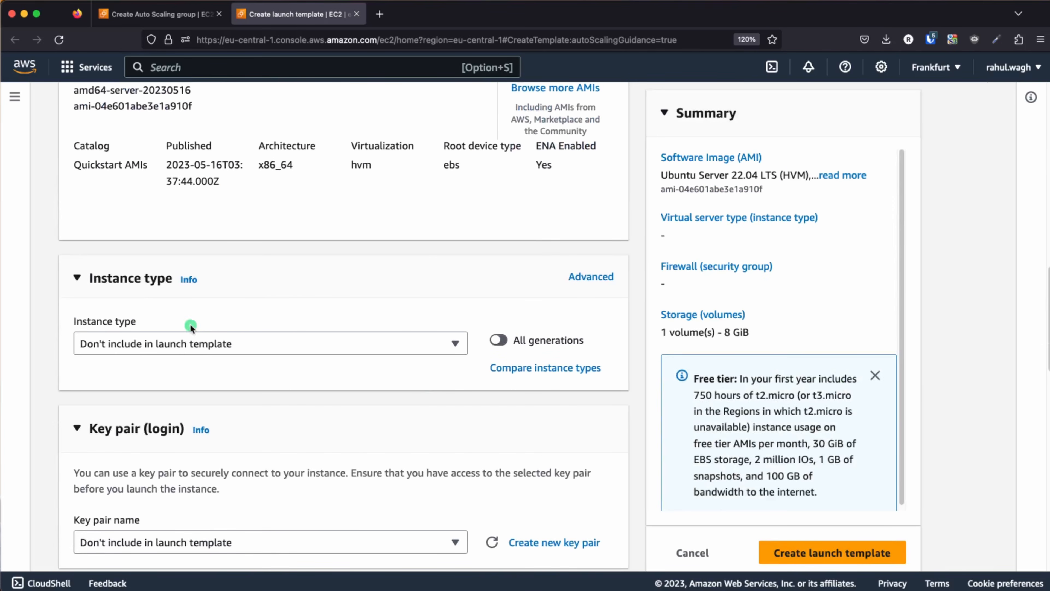
click(287, 342)
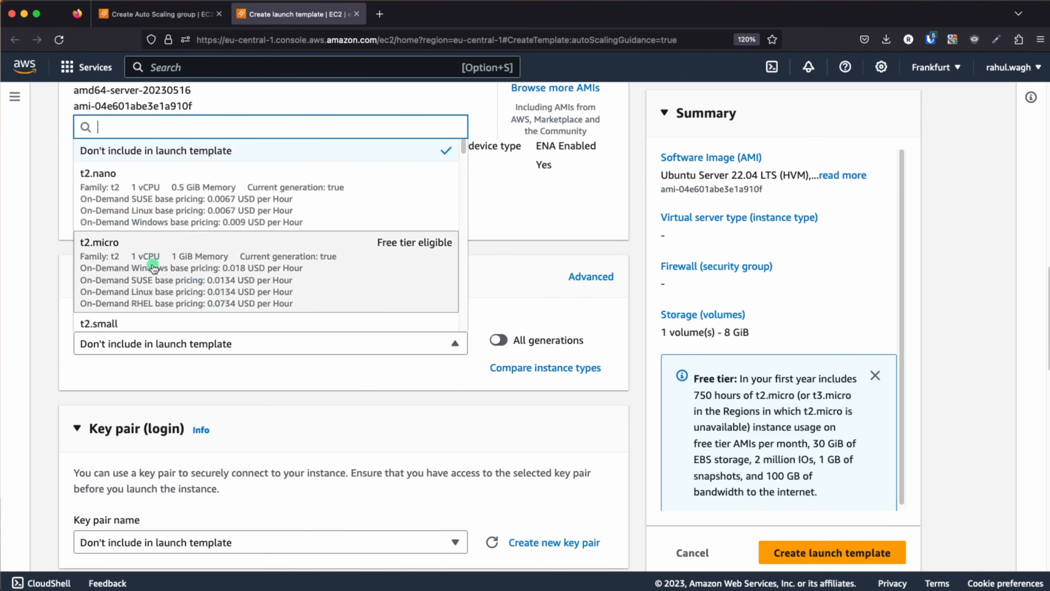
click(153, 269)
scroll(500, 321, down, 7)
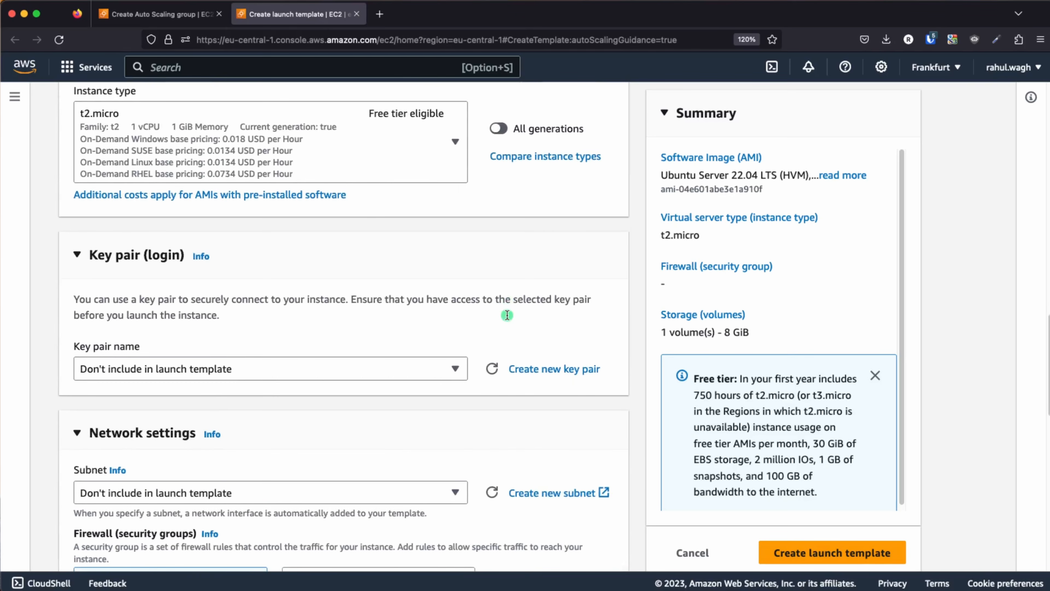
click(389, 306)
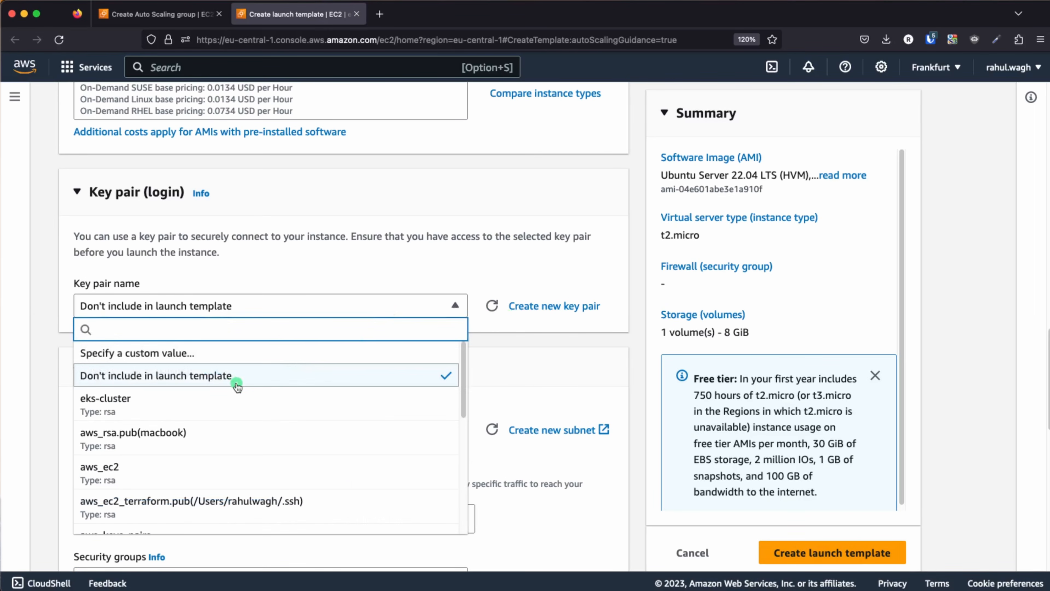
scroll(248, 467, down, 1)
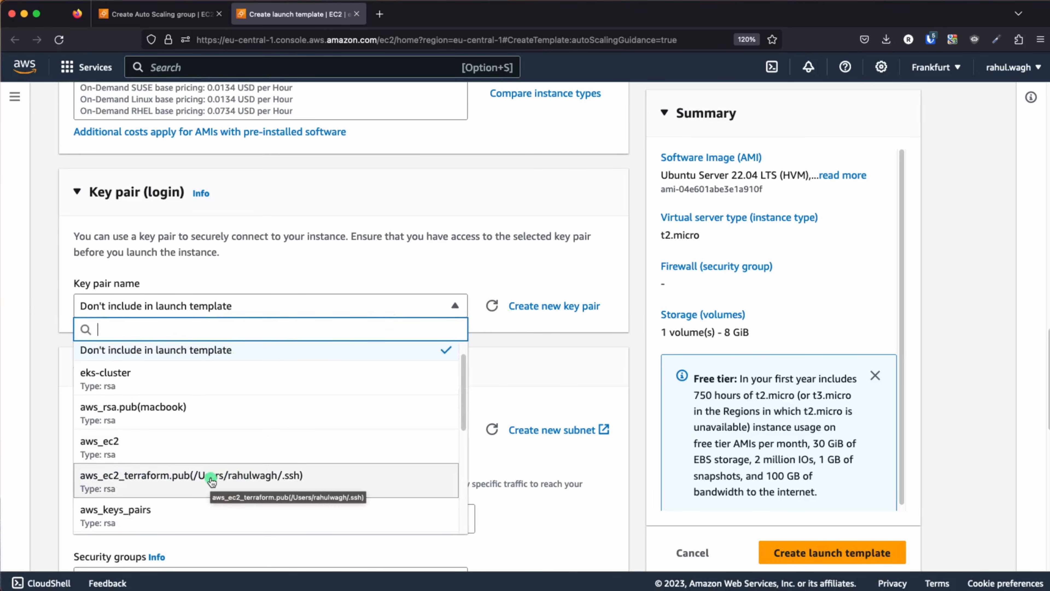
click(210, 479)
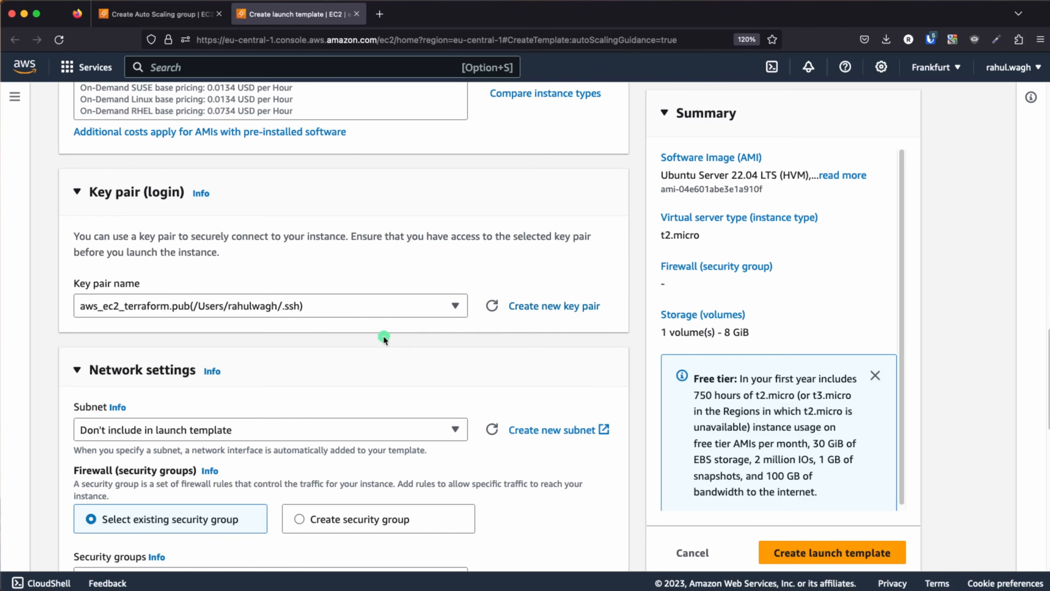
Set the launch template's subnet to test-public-subnet-1b in its network settings.
scroll(374, 335, down, 3)
scroll(372, 334, down, 1)
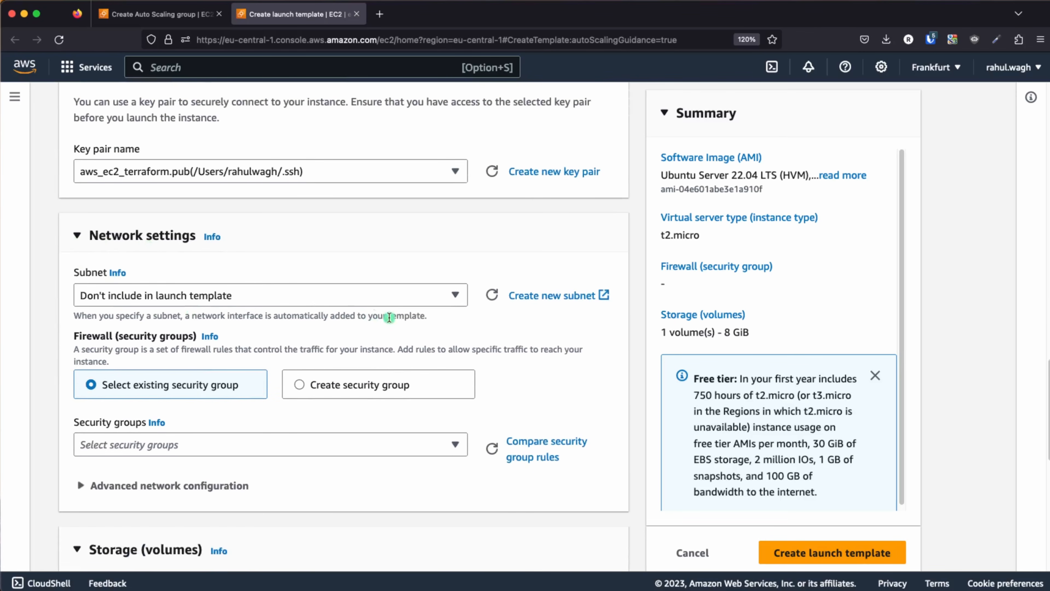
click(430, 293)
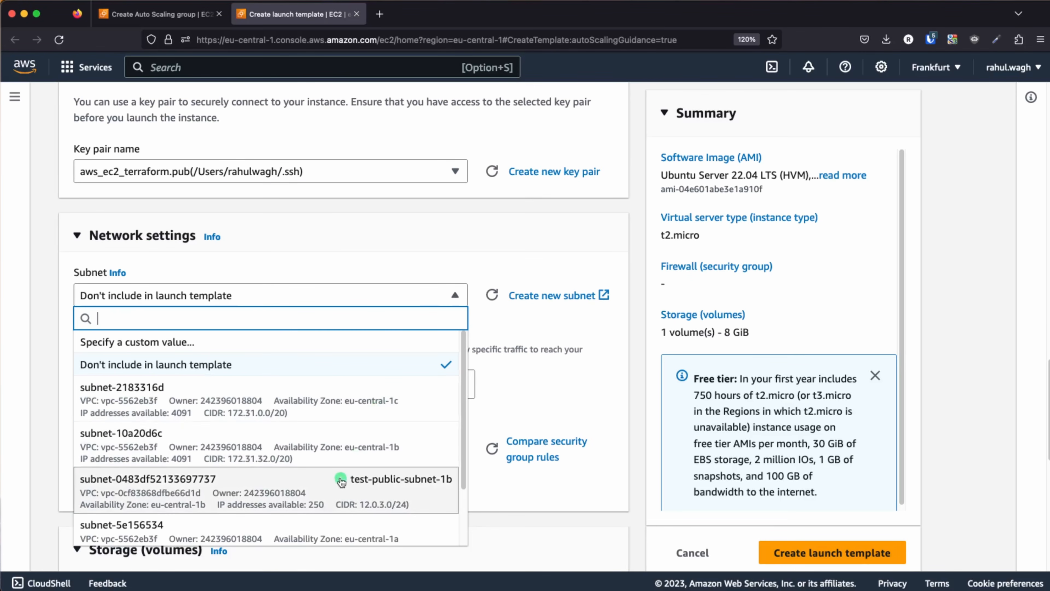
click(333, 488)
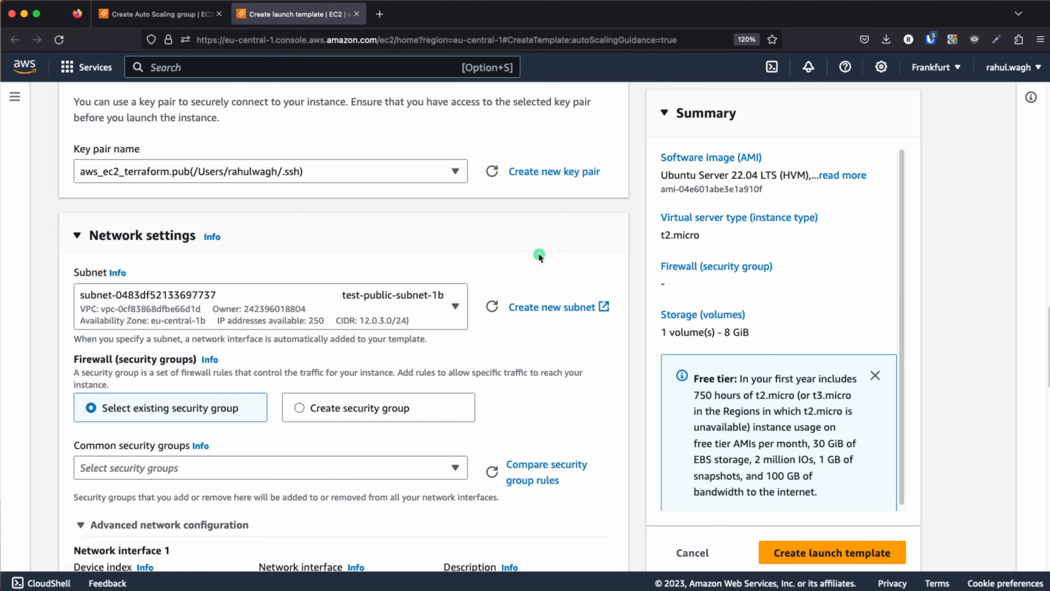
scroll(538, 254, down, 5)
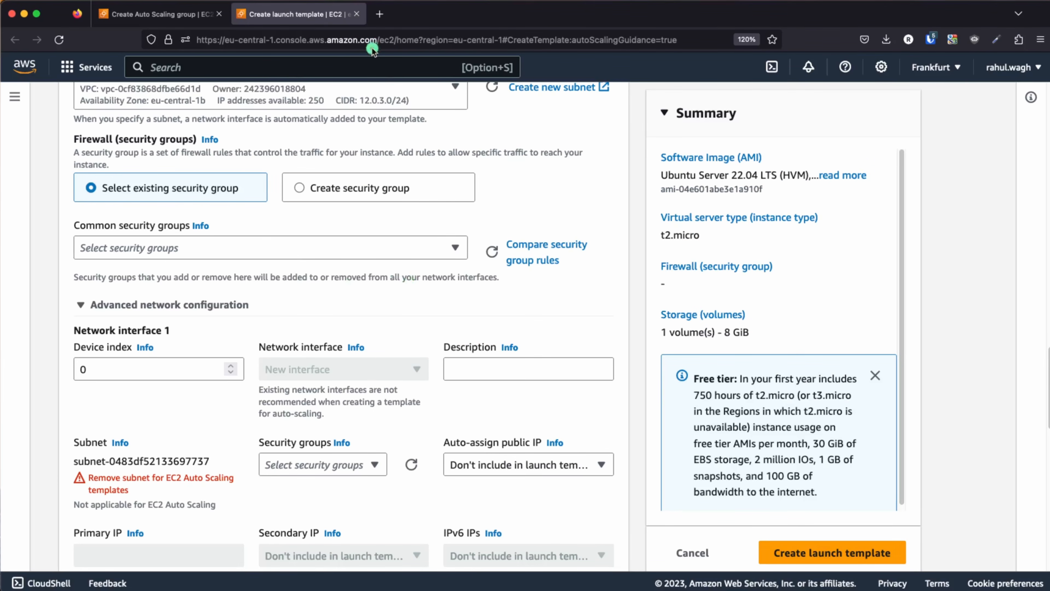
Open the VPC console's security groups in a separate browser tab and start creating a new security group.
super+click(31, 69)
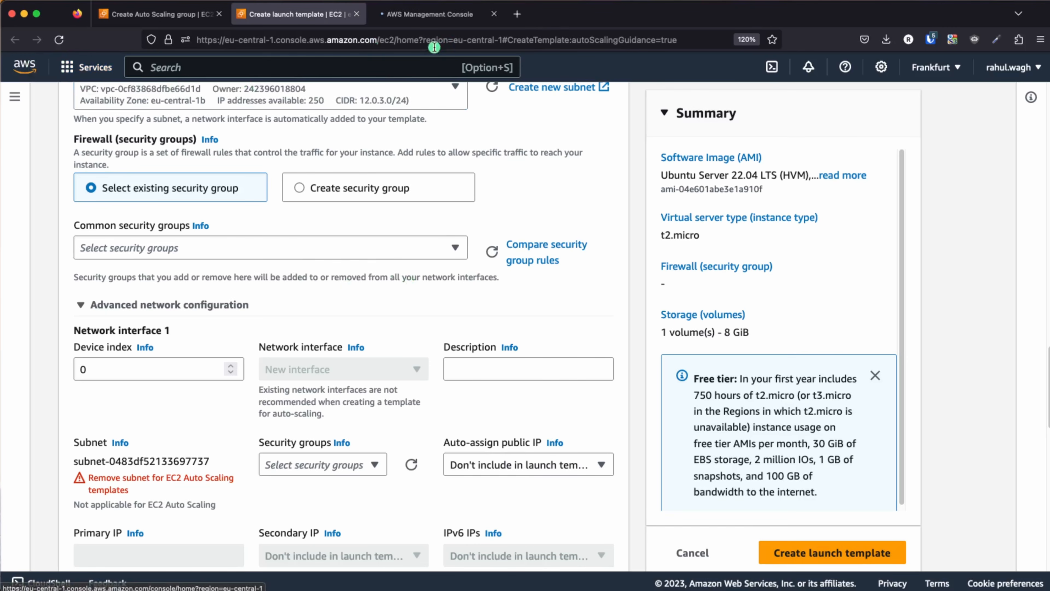
click(434, 14)
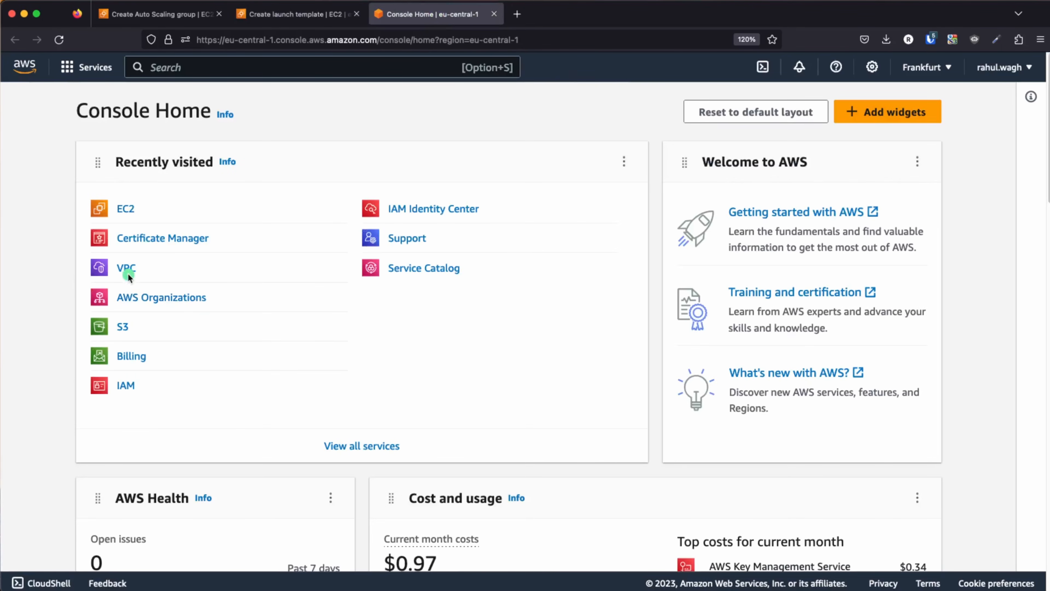
click(128, 269)
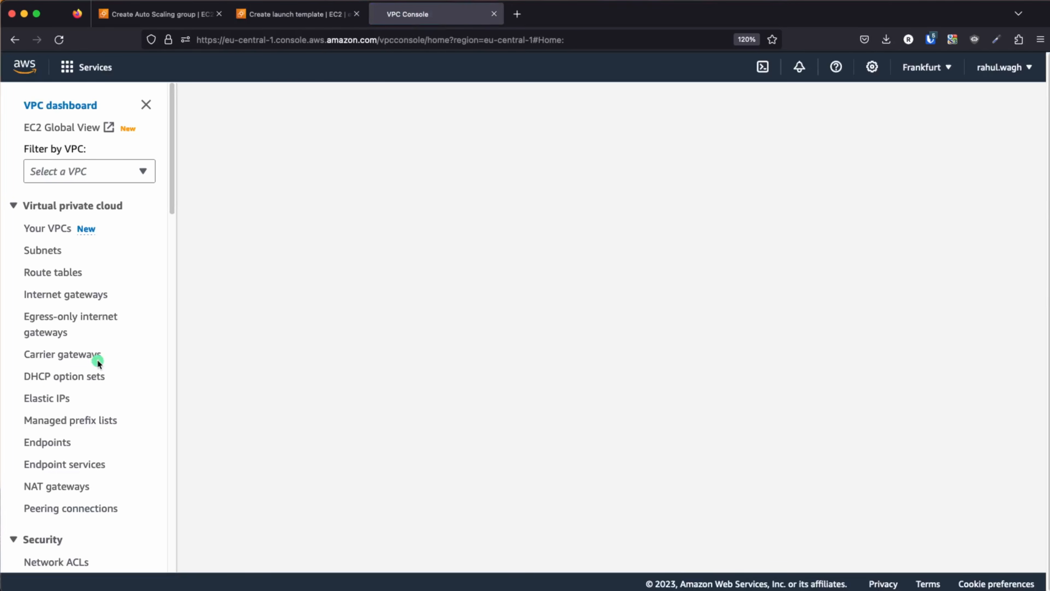
scroll(74, 377, down, 10)
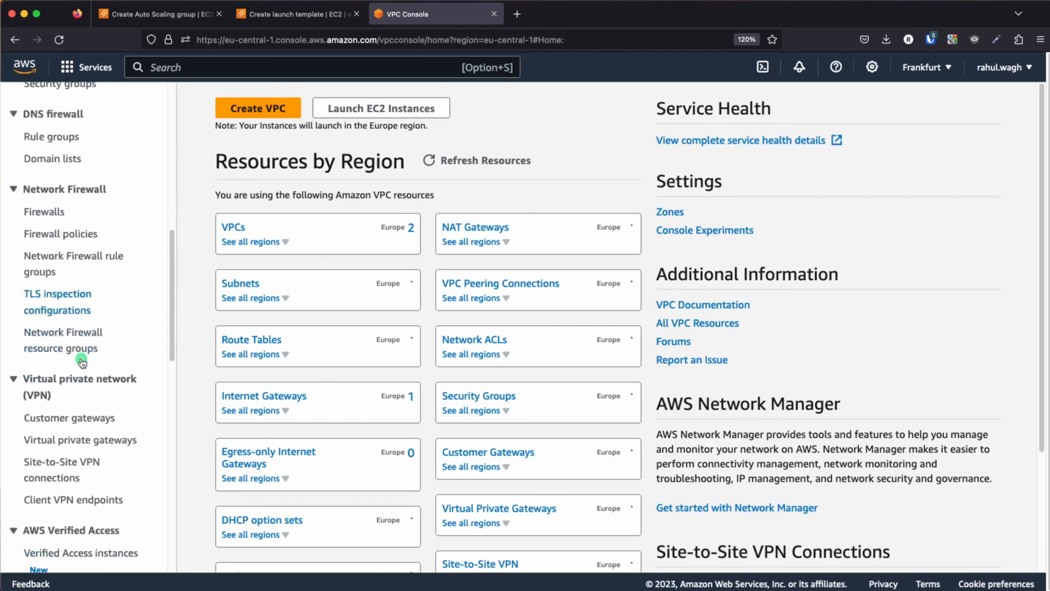
scroll(80, 358, up, 2)
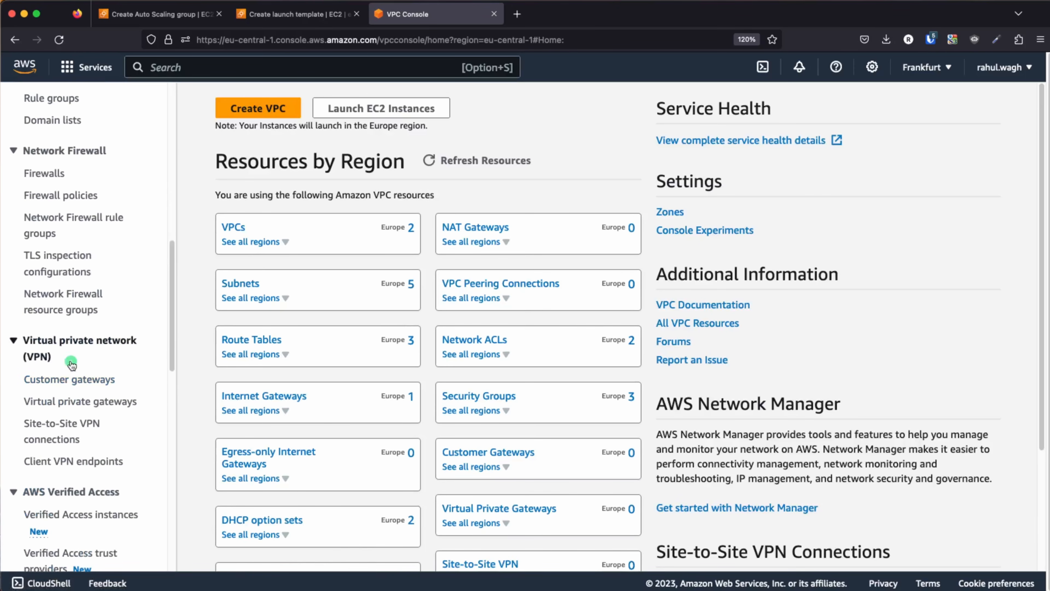
scroll(77, 360, up, 6)
click(71, 281)
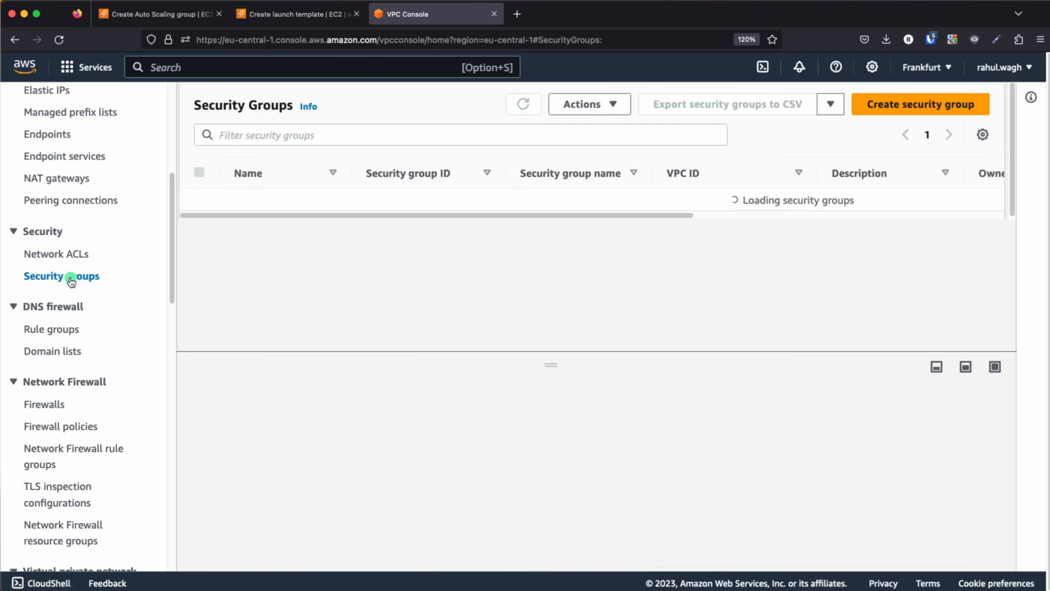
click(948, 106)
Name the security group lt-sg-ec2-instances-apache2 and describe it as "Allow ssh and http requeuts".
click(170, 277)
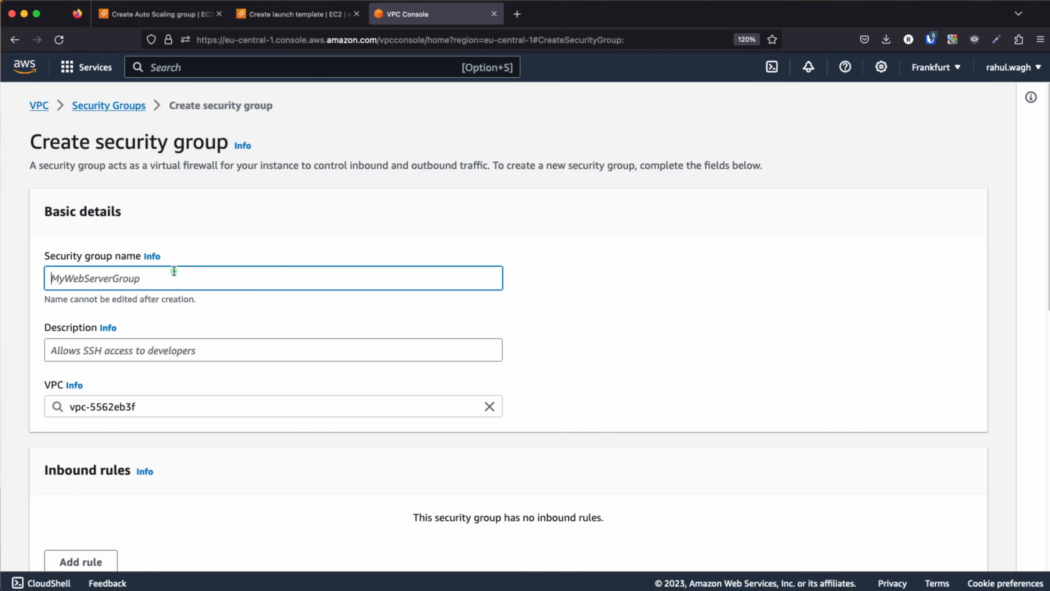
text(s)
key(BackSpace)
text(lt-sg-)
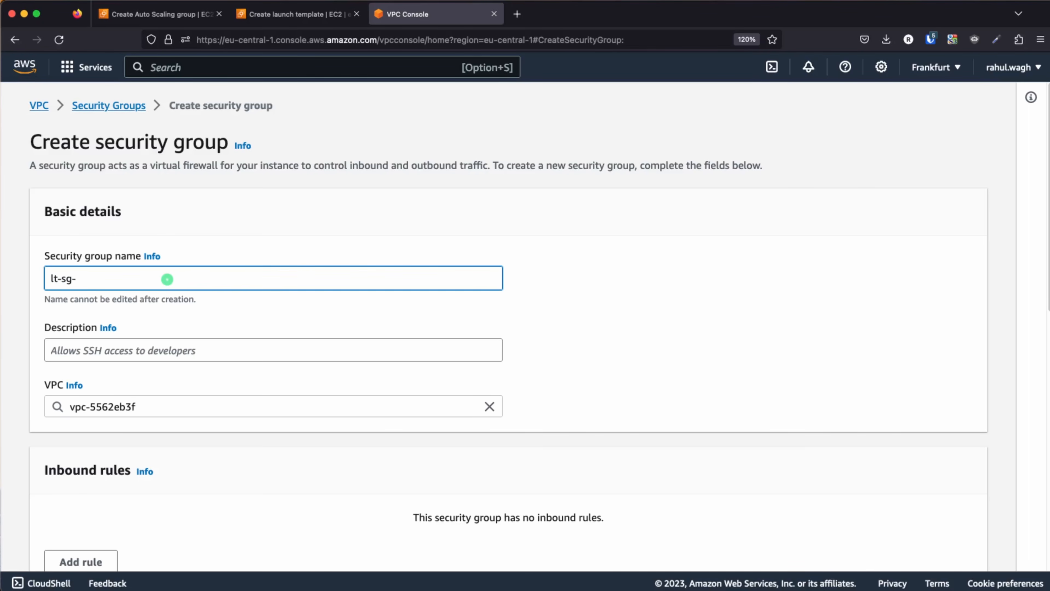
text(ec2-instances-apache2)
click(189, 355)
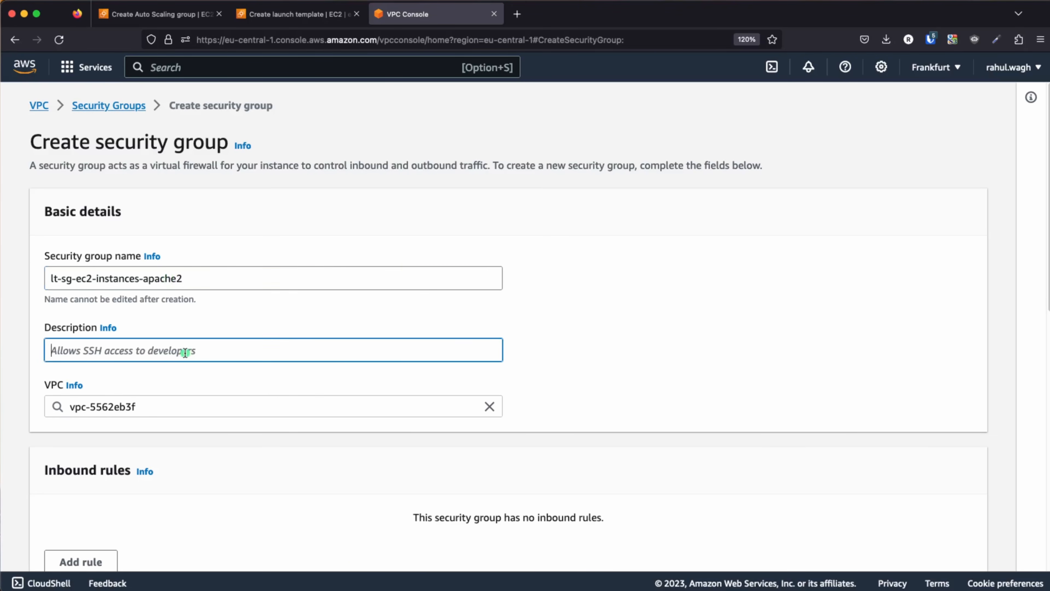
text(Allow ssh and http requeuts)
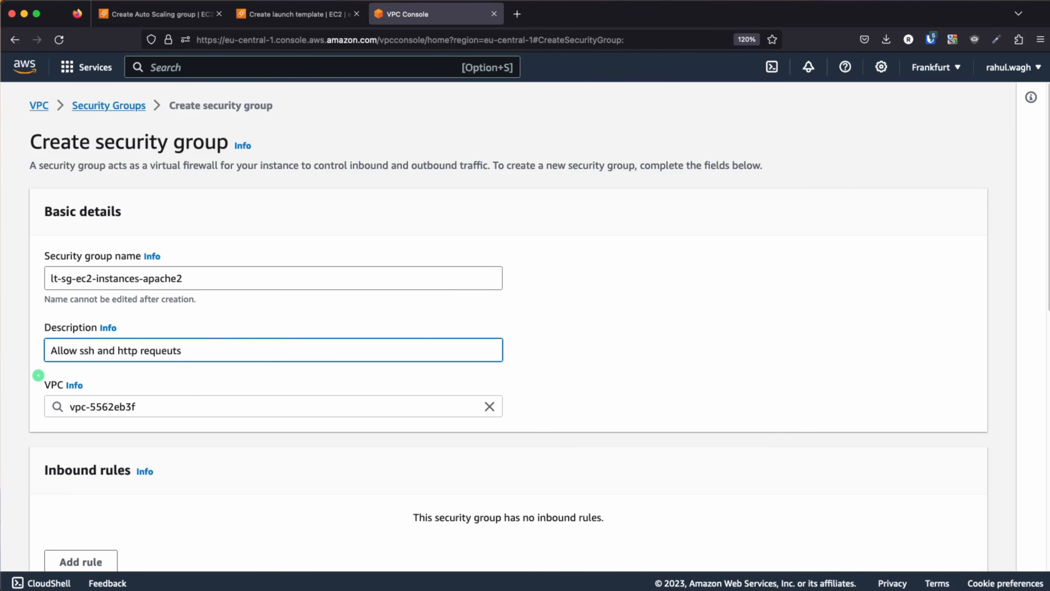
Replace the security group's default VPC with test-vpc.
click(375, 381)
click(292, 406)
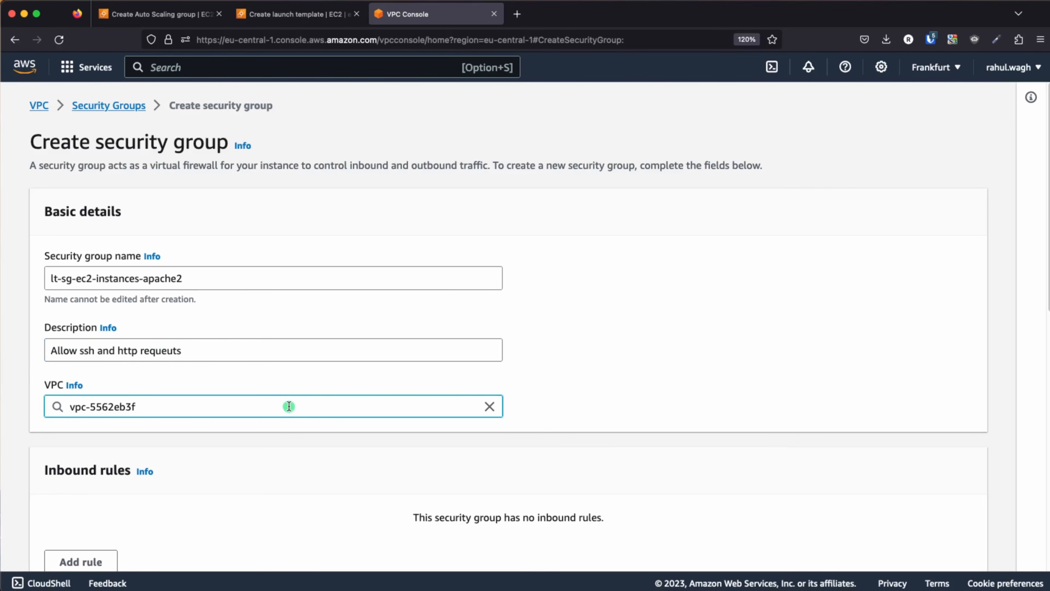
key(BackSpace)
key(BackSpace)
key(BackSpace)
key(BackSpace)
key(BackSpace)
key(BackSpace)
key(BackSpace)
key(BackSpace)
key(BackSpace)
key(BackSpace)
key(BackSpace)
key(BackSpace)
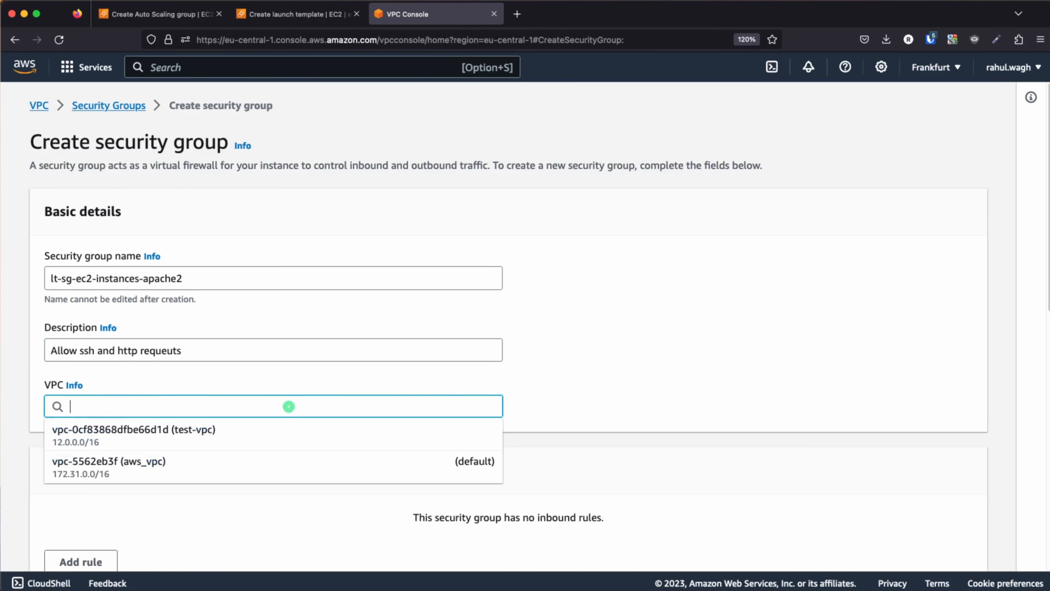
click(200, 435)
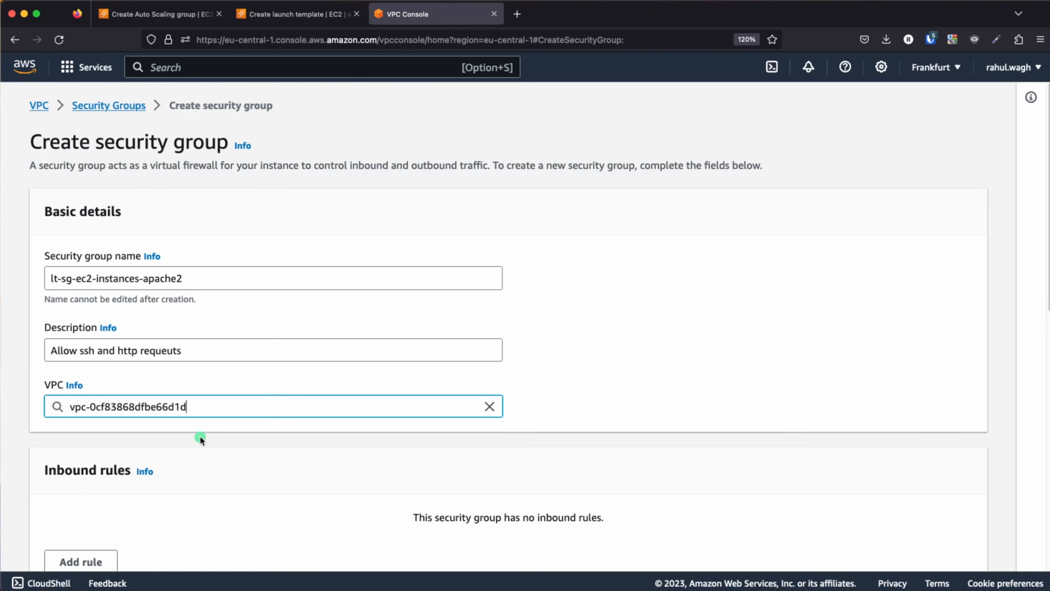
click(677, 363)
scroll(677, 363, down, 5)
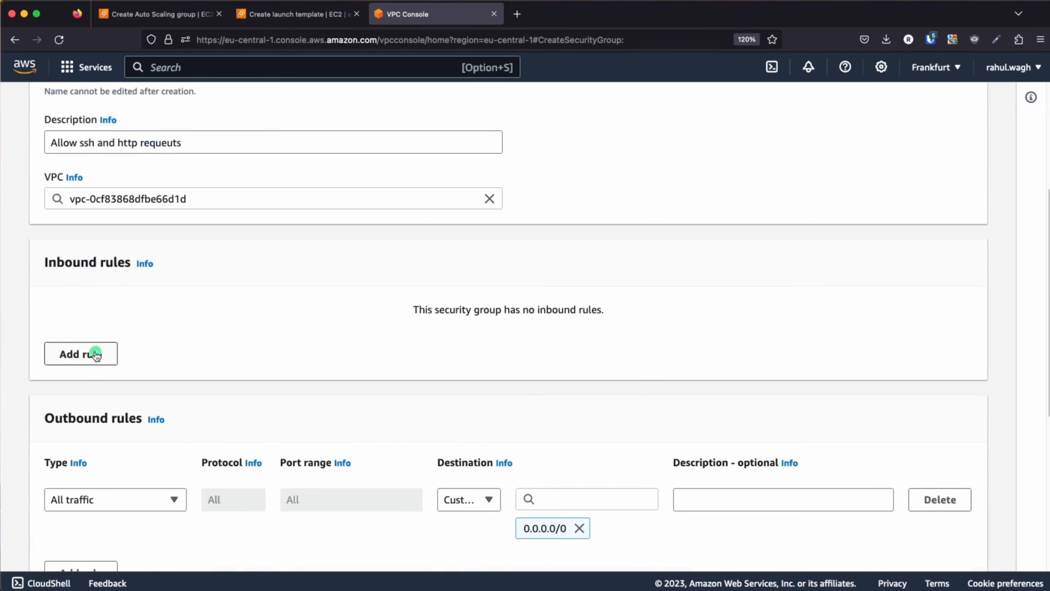
Add an inbound rule allowing HTTP traffic from 0.0.0.0/0 to the new security group.
click(93, 354)
click(126, 344)
scroll(114, 295, down, 3)
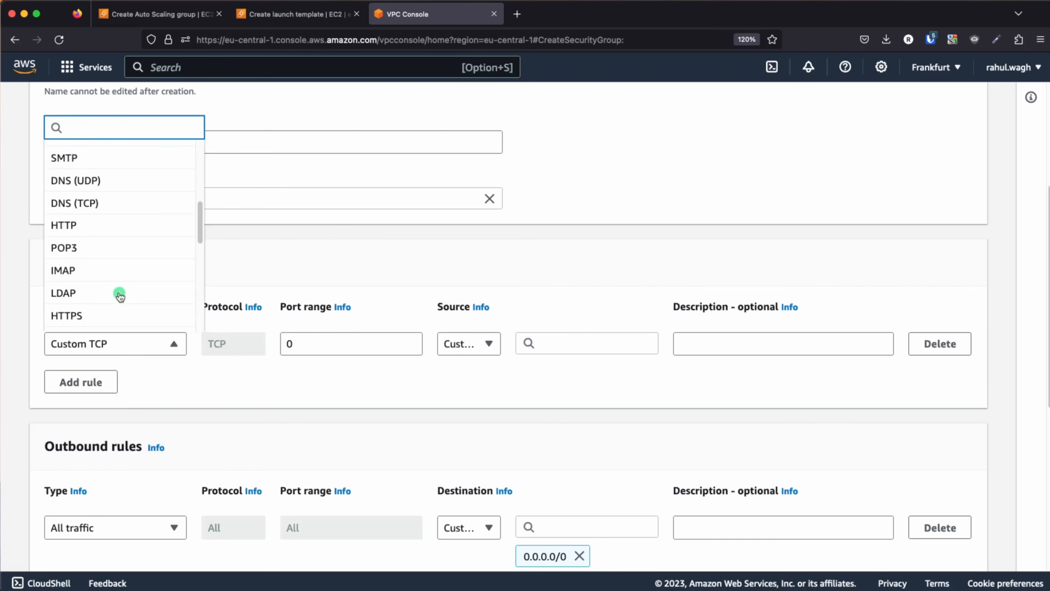
scroll(94, 295, down, 3)
scroll(94, 296, up, 3)
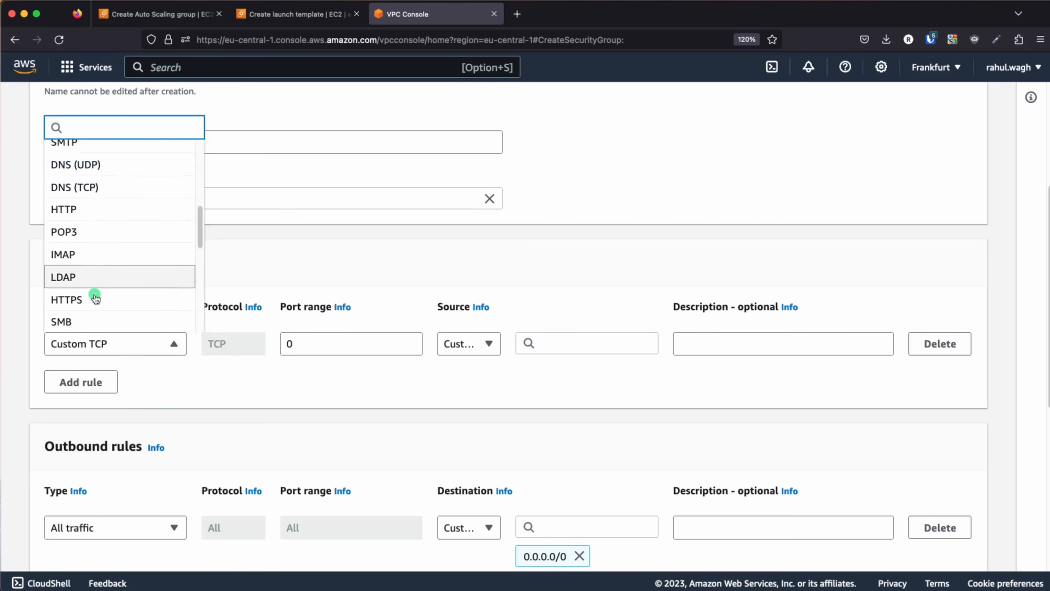
click(85, 219)
click(554, 344)
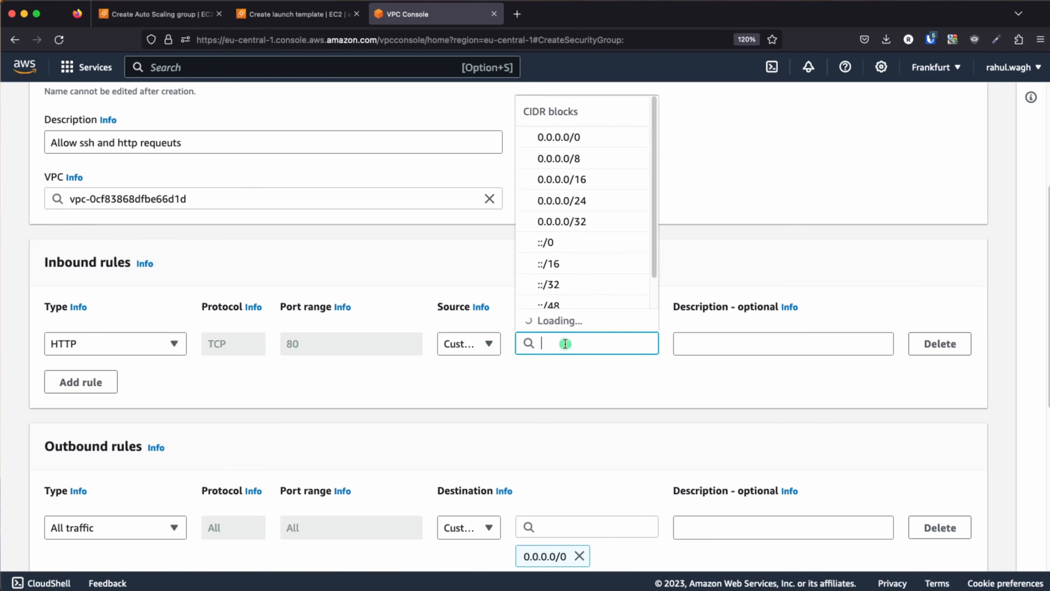
click(574, 158)
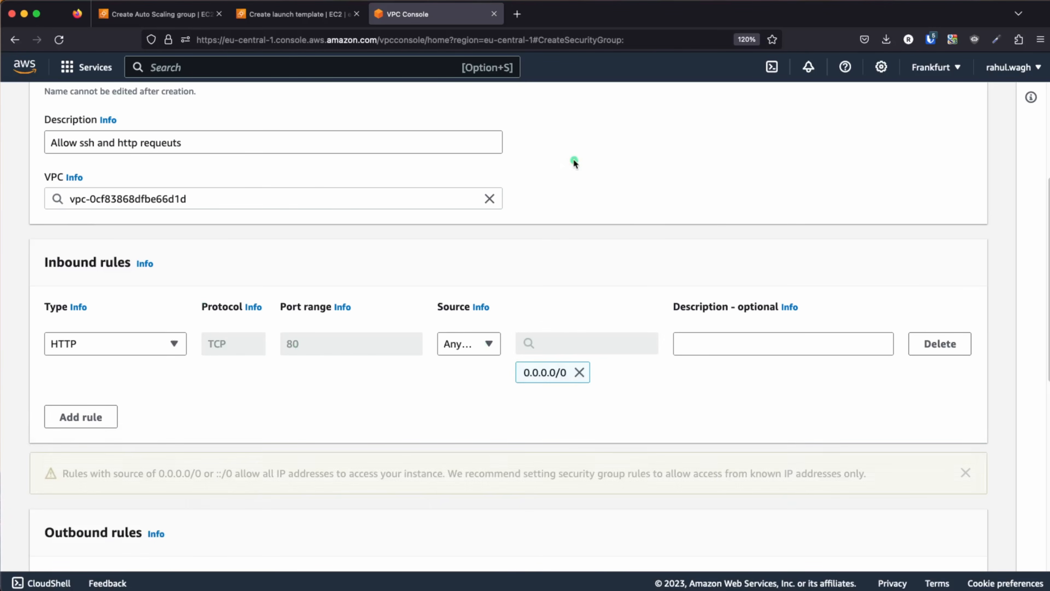
Add a second inbound rule allowing SSH traffic from 0.0.0.0/0.
click(98, 423)
click(106, 419)
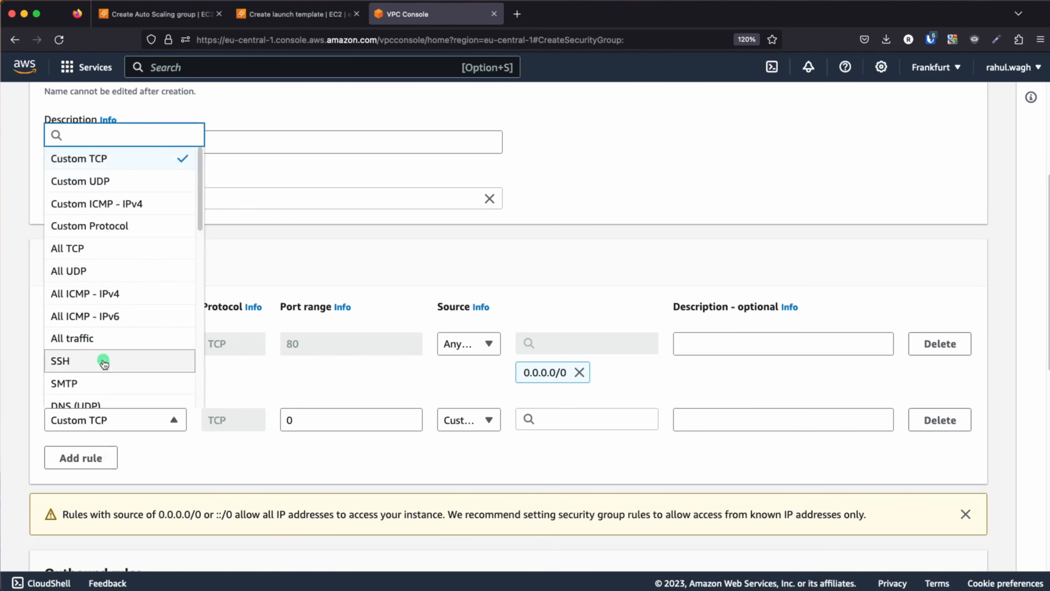
scroll(94, 364, down, 1)
click(87, 335)
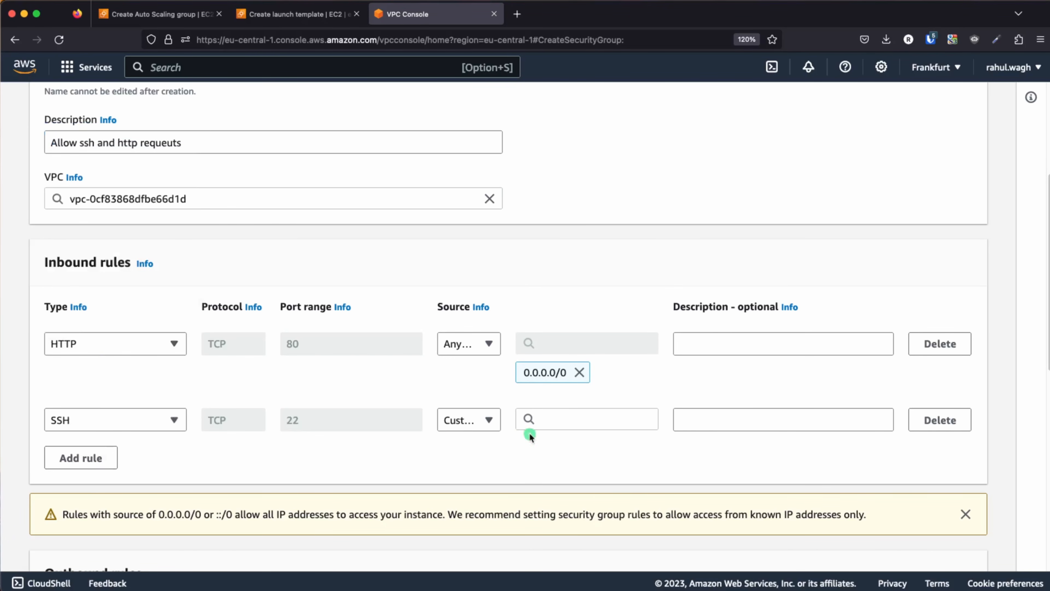
click(587, 421)
click(579, 161)
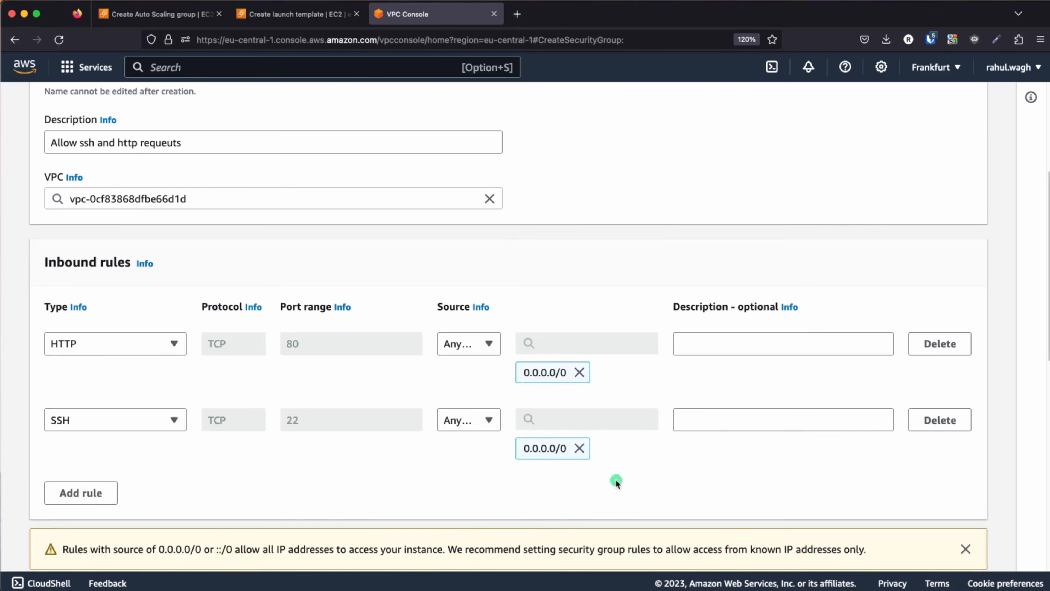
Create the security group, leaving its outbound rule and tags at their defaults.
scroll(647, 466, down, 8)
scroll(818, 488, down, 3)
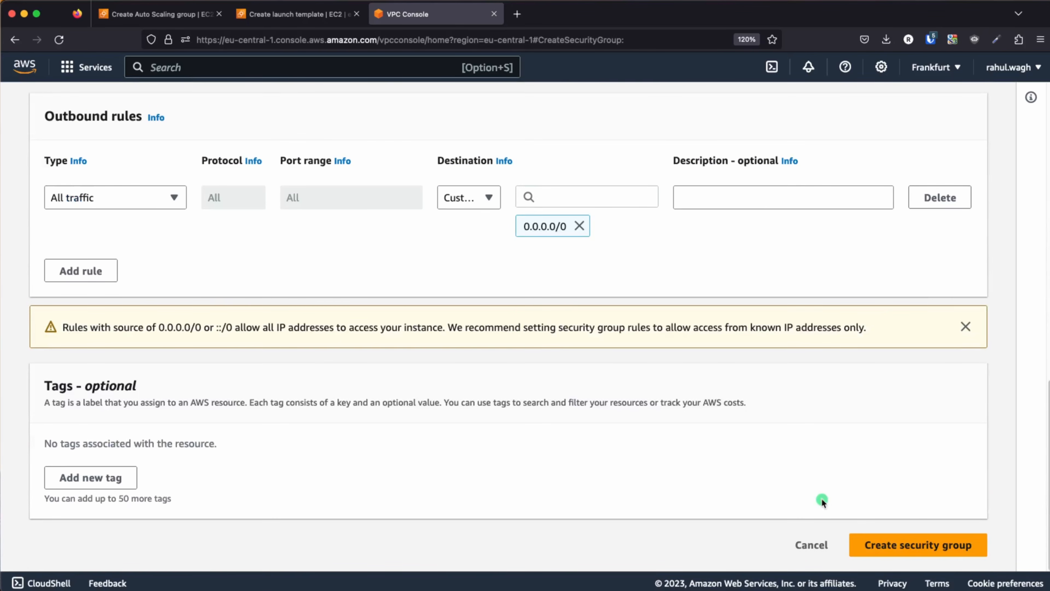
click(903, 542)
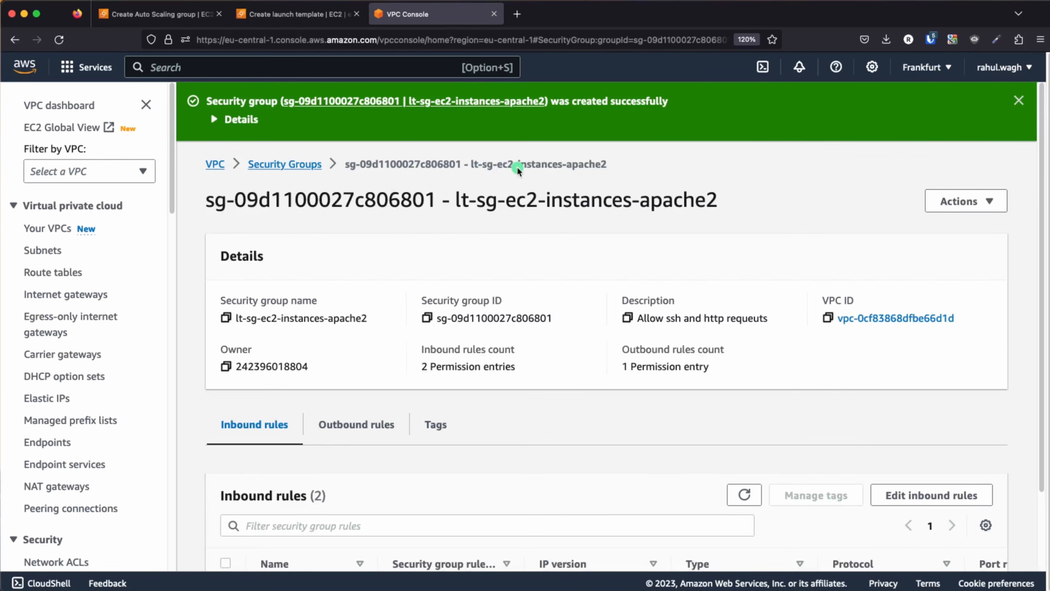
Copy the new security group's name and select lt-sg-ec2-instances-apache2 as the launch template's common security group.
drag(471, 163, 591, 166)
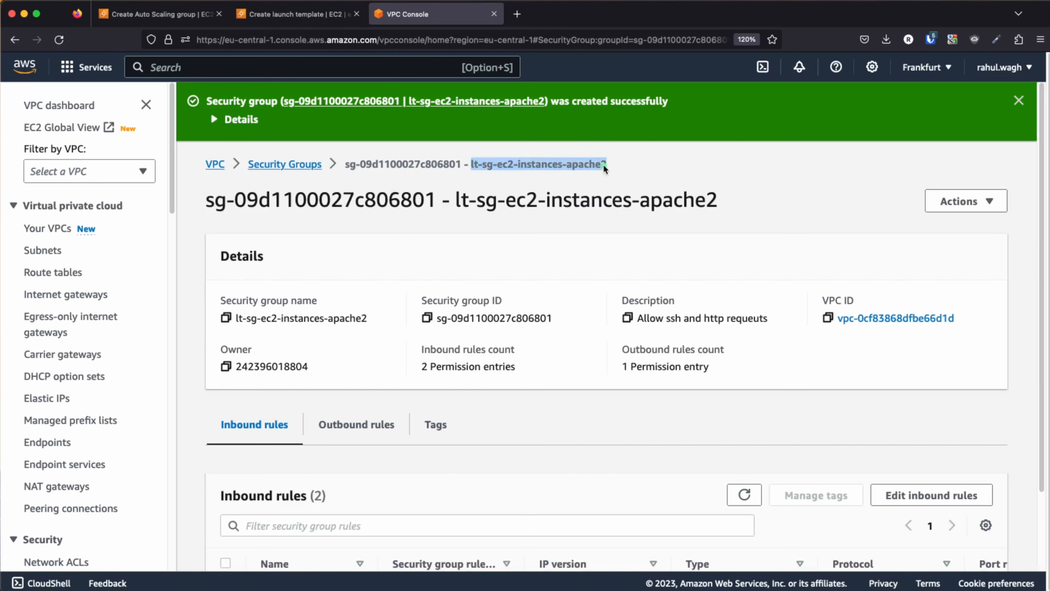
click(296, 14)
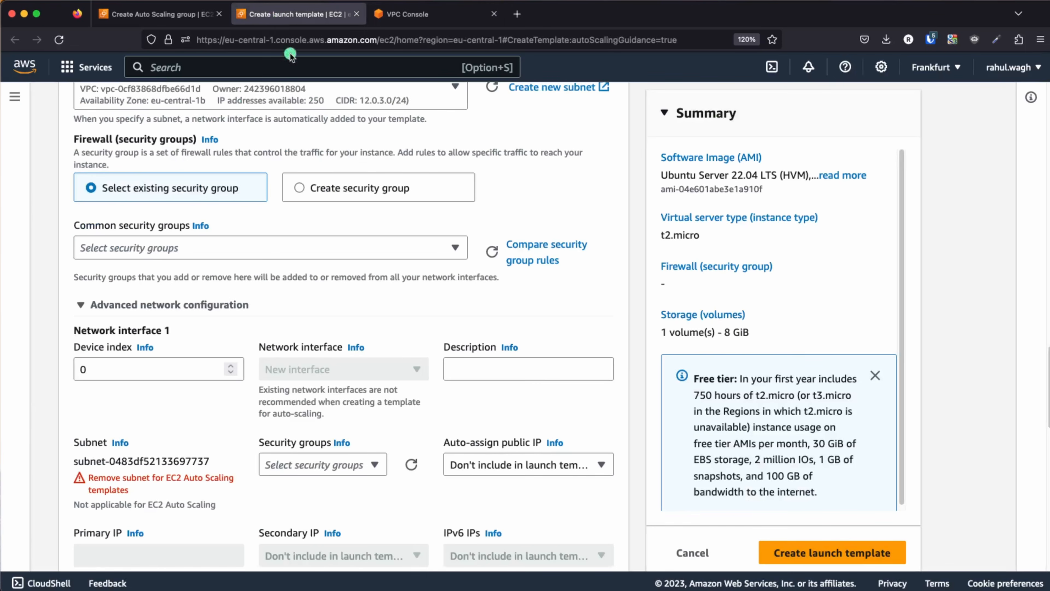
scroll(286, 322, up, 3)
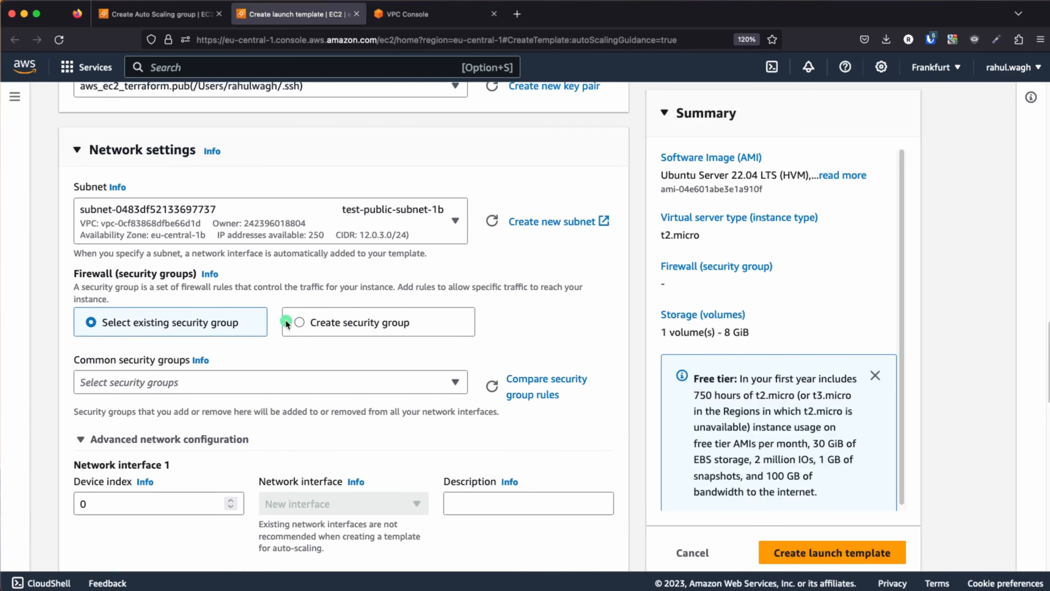
scroll(286, 322, down, 1)
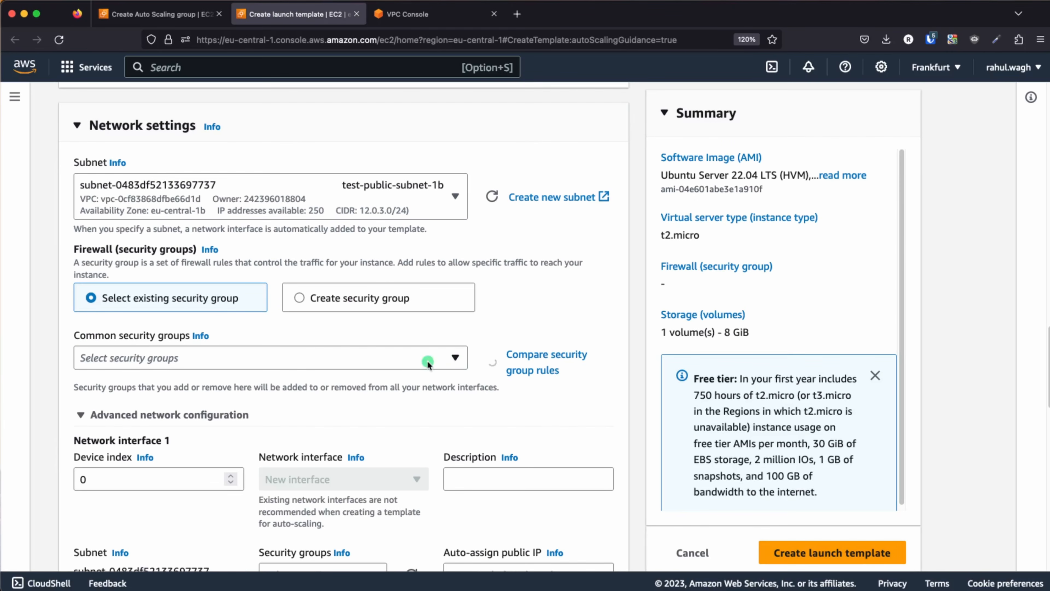
click(400, 358)
text(lt-sg-ec2-instances-apache2)
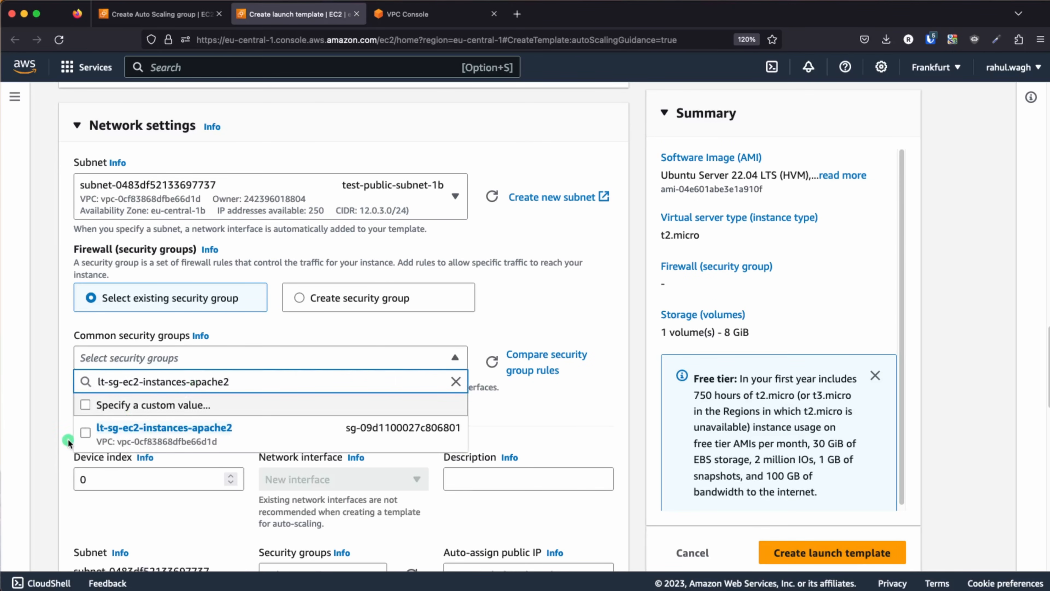
click(86, 433)
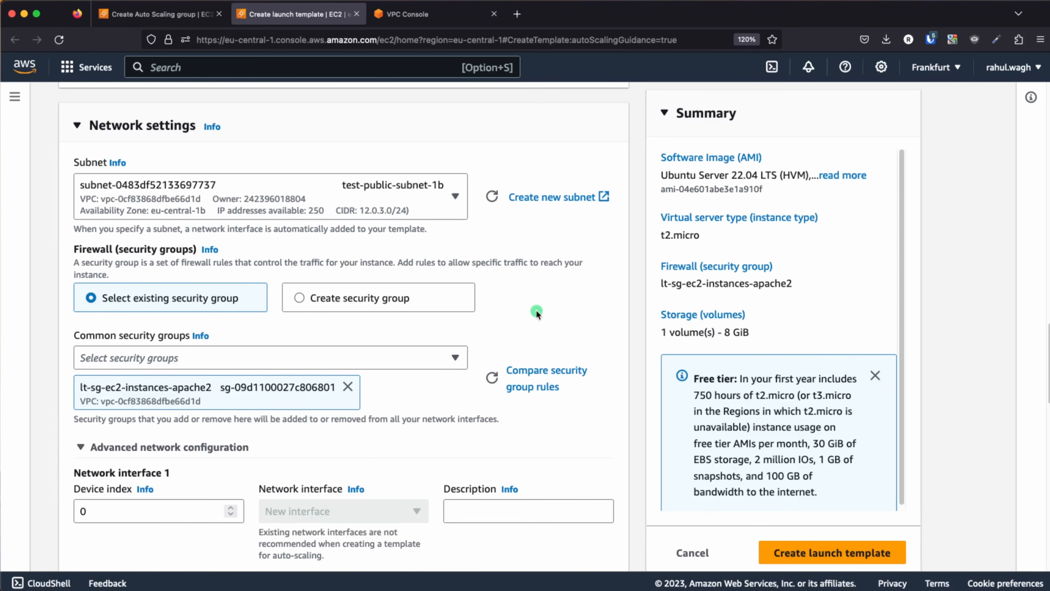
Check which security group is selected for network interface 1 in the advanced network configuration.
scroll(545, 306, down, 5)
scroll(545, 306, down, 2)
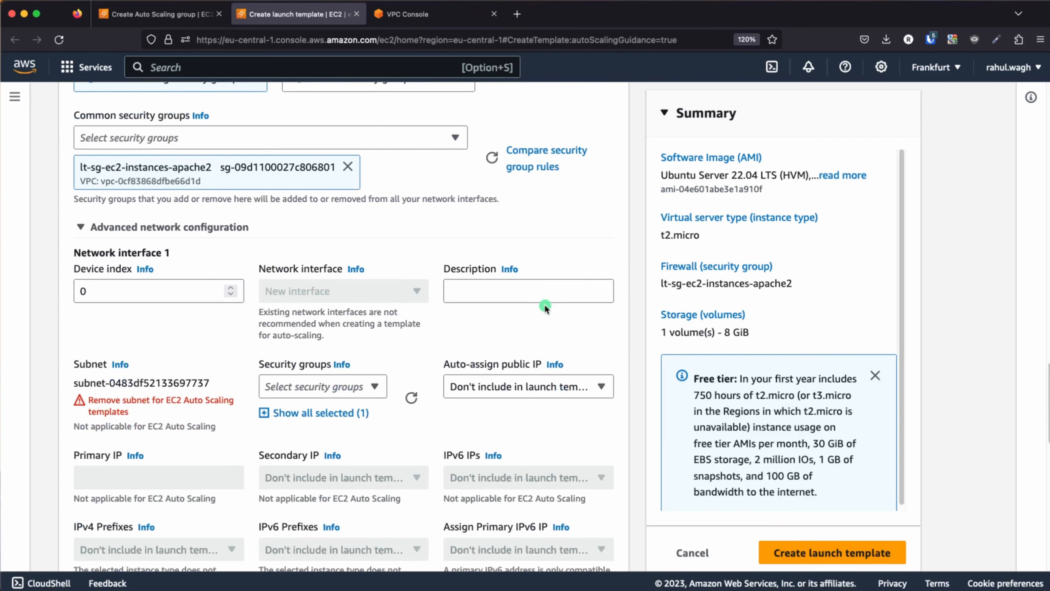
click(357, 386)
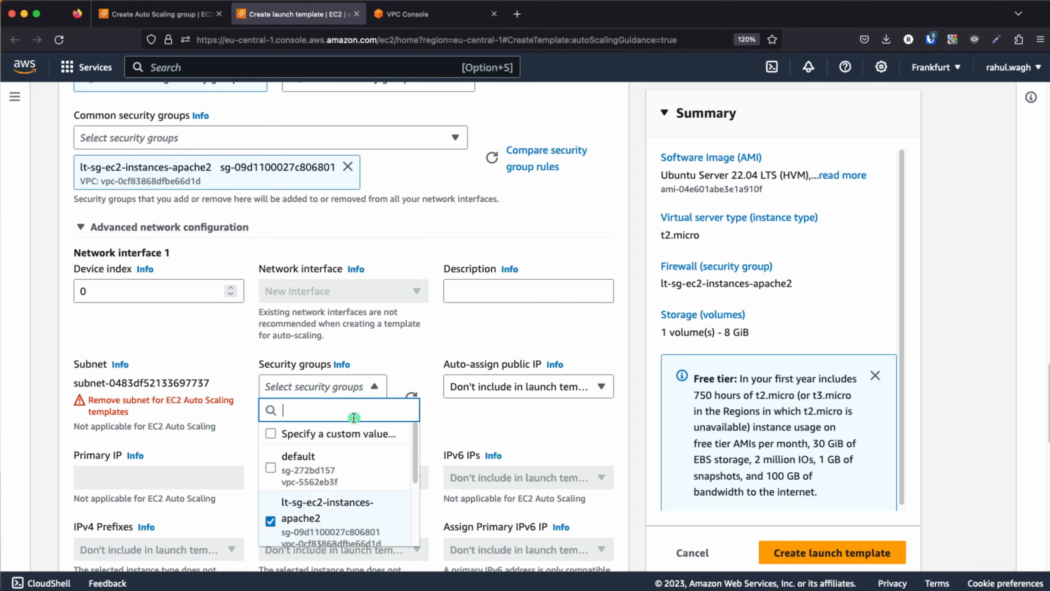
Change the launch template's subnet to test-public-subnet-1a and check the network interface's subnet entry.
scroll(170, 432, up, 12)
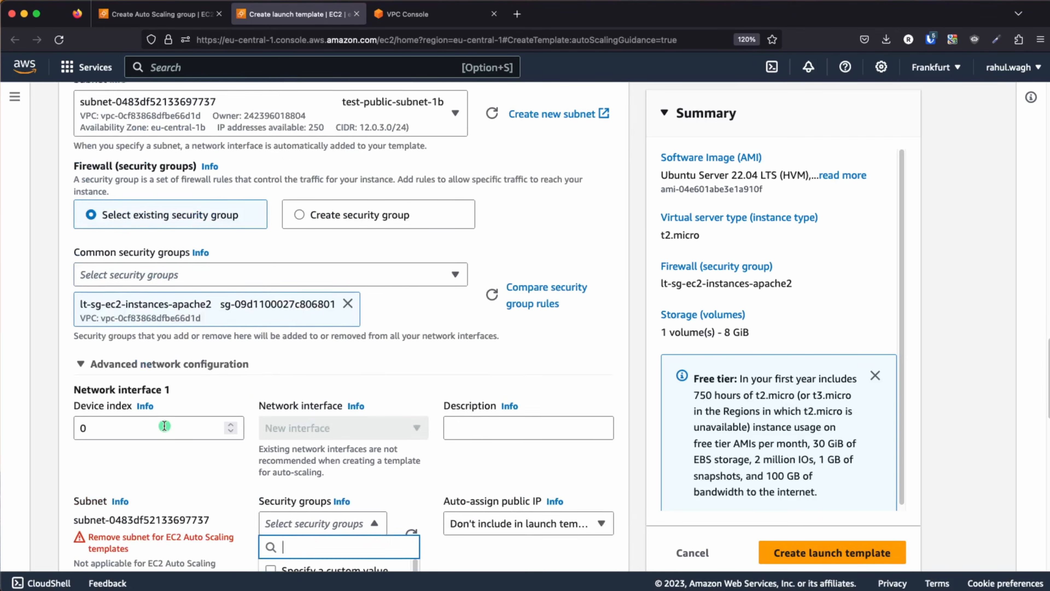
click(397, 384)
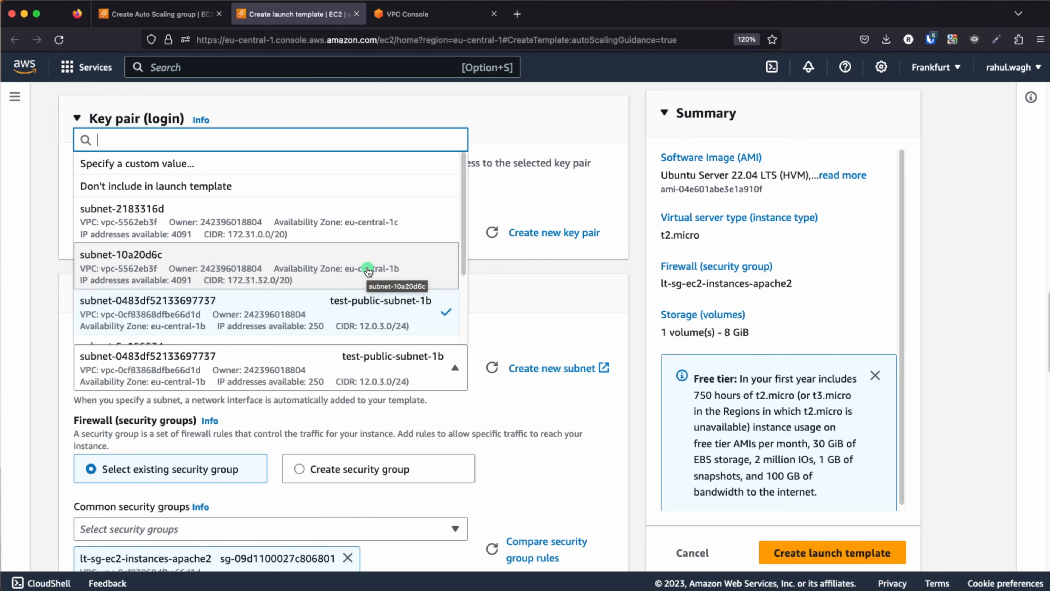
scroll(368, 271, down, 3)
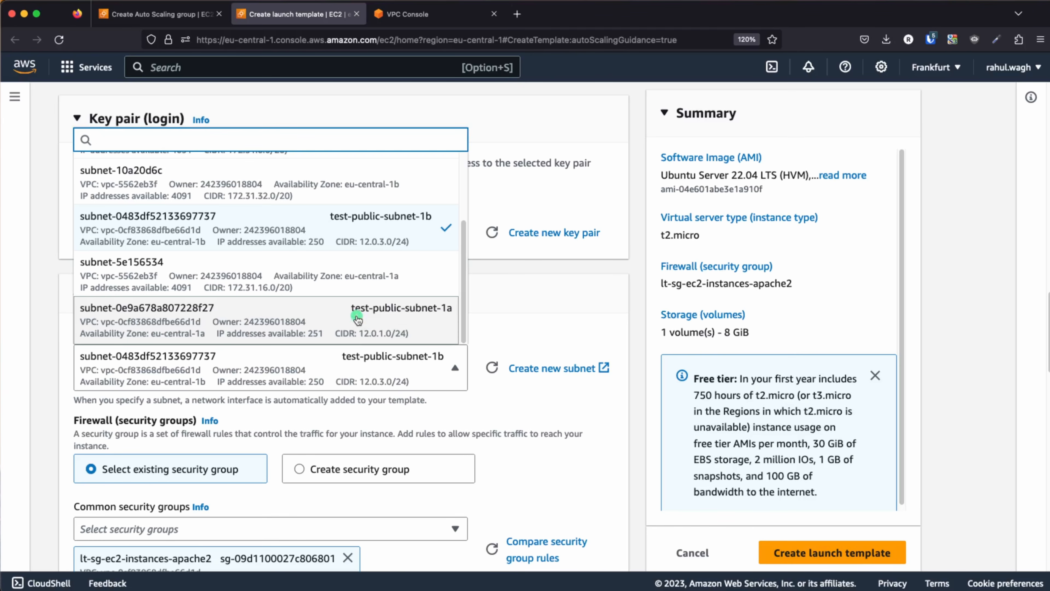
click(358, 319)
scroll(376, 312, down, 10)
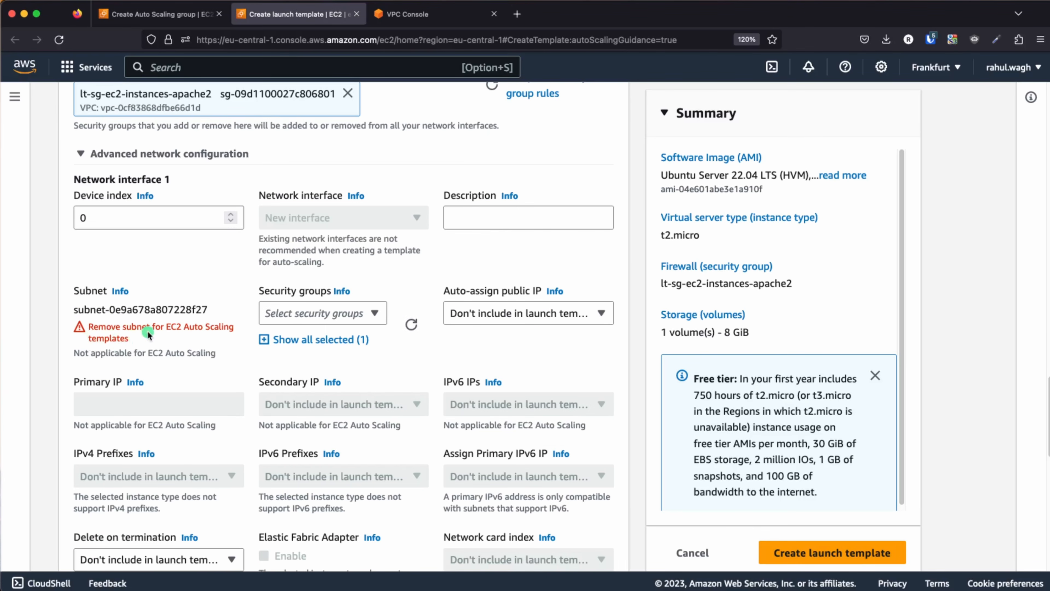
Set the launch template's subnet to "Don't include in launch template".
scroll(144, 341, up, 9)
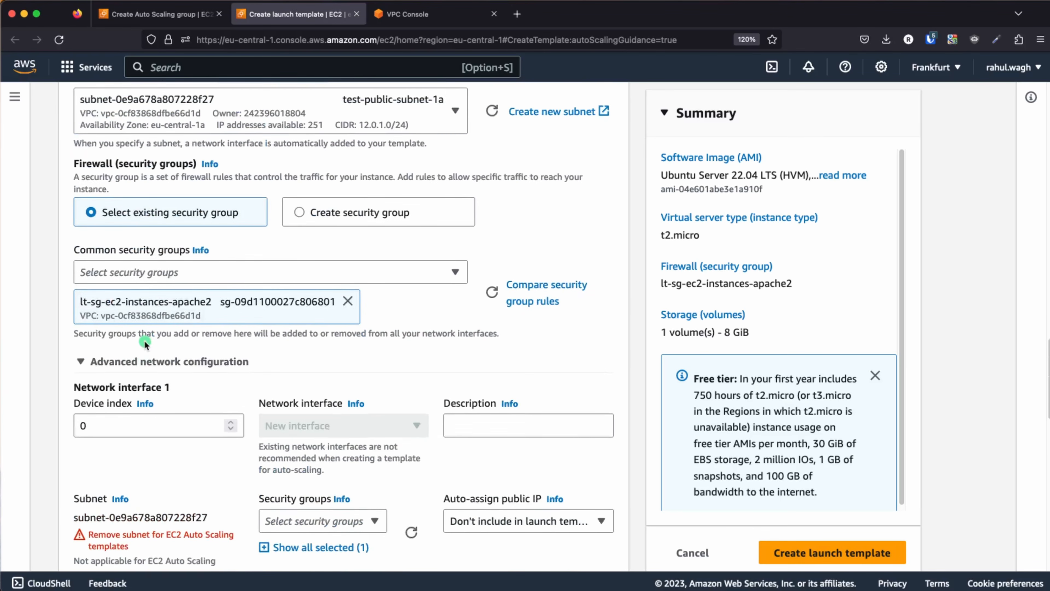
click(372, 279)
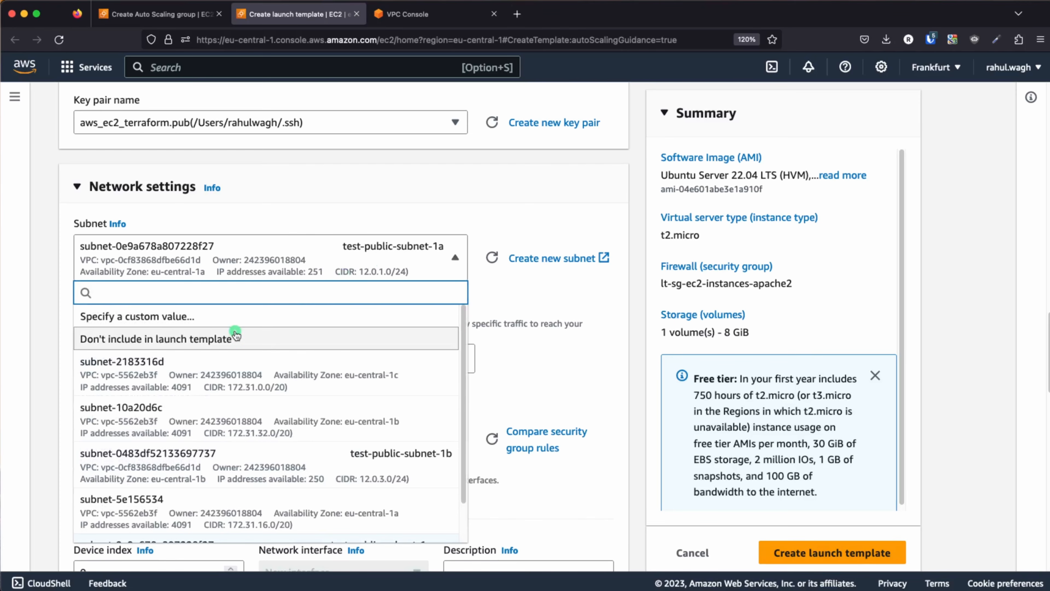
click(235, 337)
Enable auto-assigning of a public IP for network interface 1.
scroll(551, 334, down, 3)
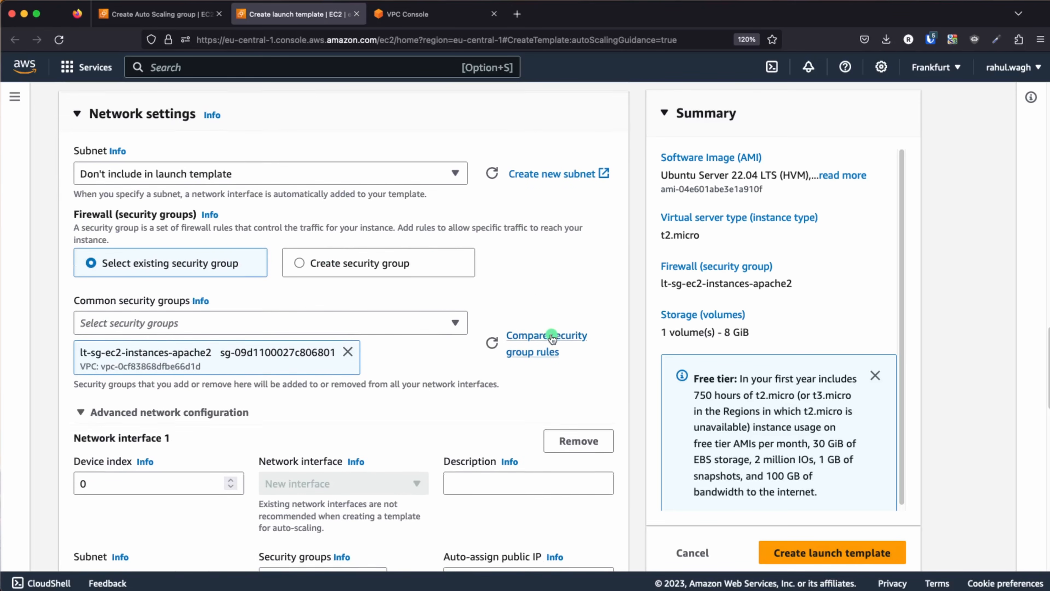
scroll(552, 337, down, 1)
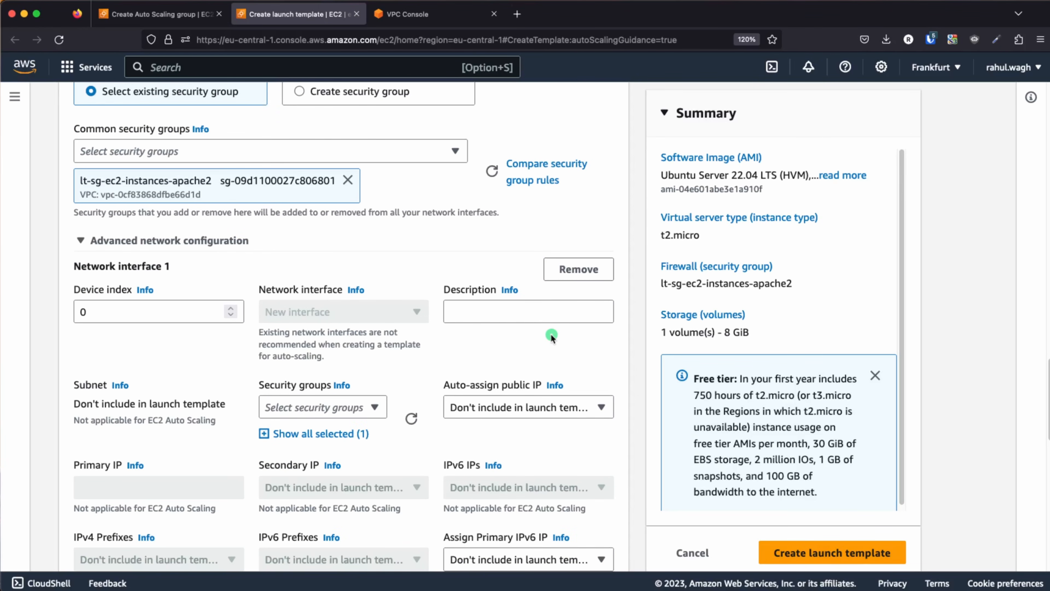
scroll(550, 334, down, 3)
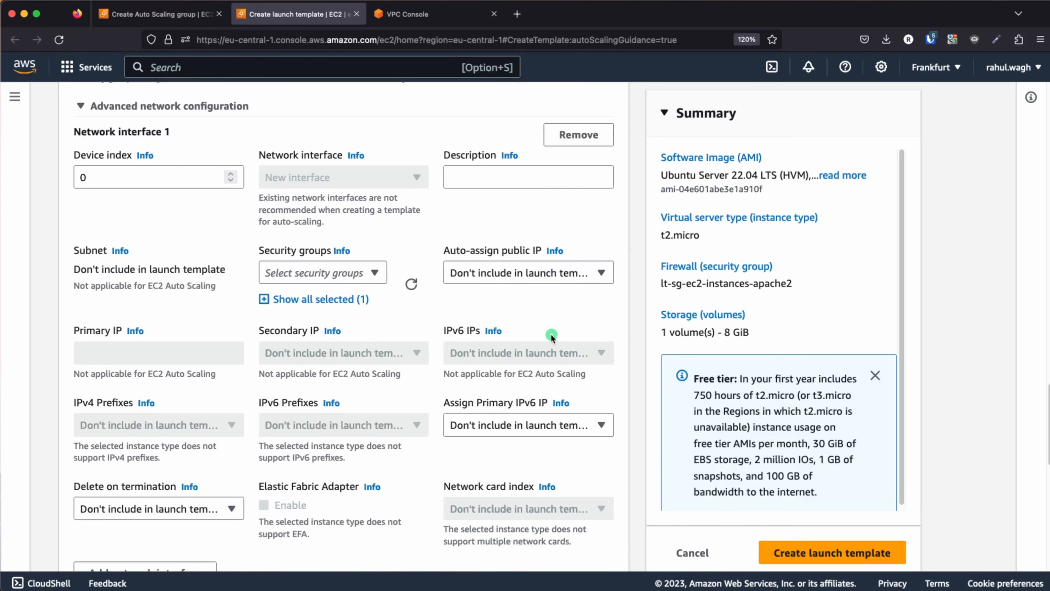
click(547, 273)
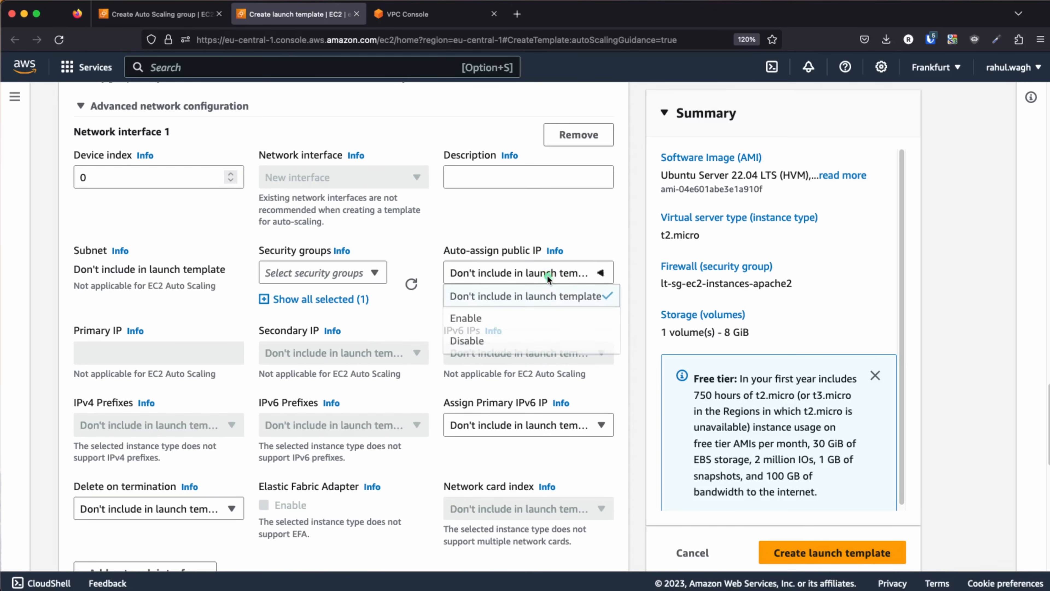
click(478, 320)
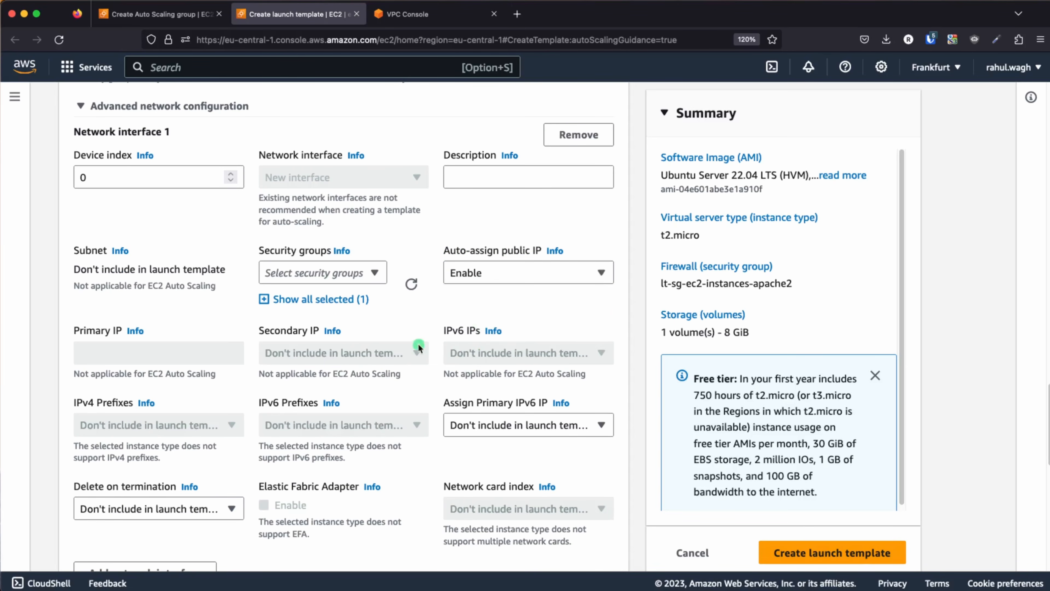
Review the launch template's subnet, security group, network interface and storage volume settings.
scroll(413, 343, up, 7)
click(209, 161)
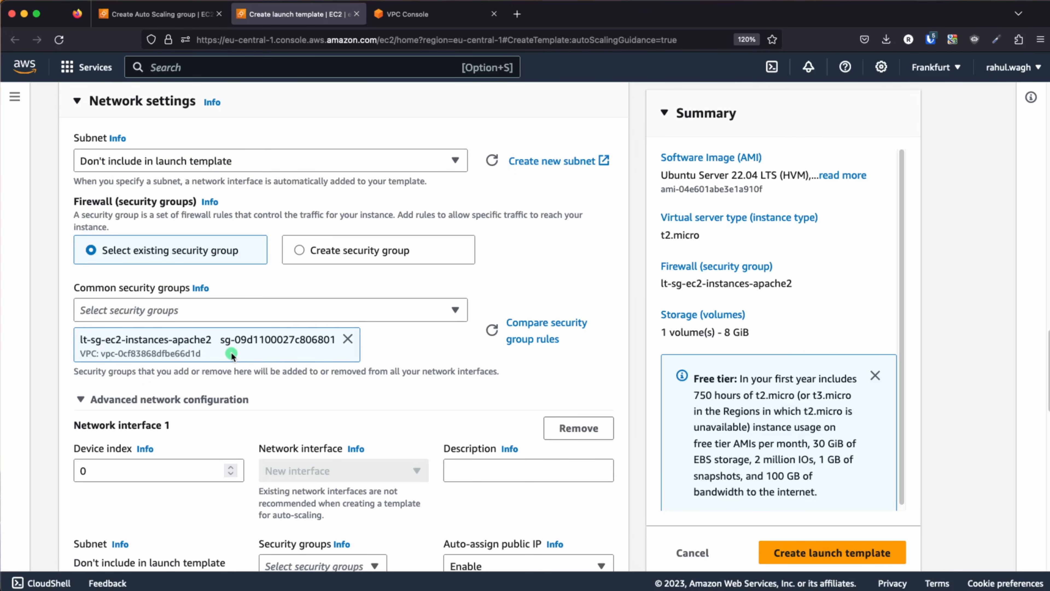
scroll(282, 379, down, 4)
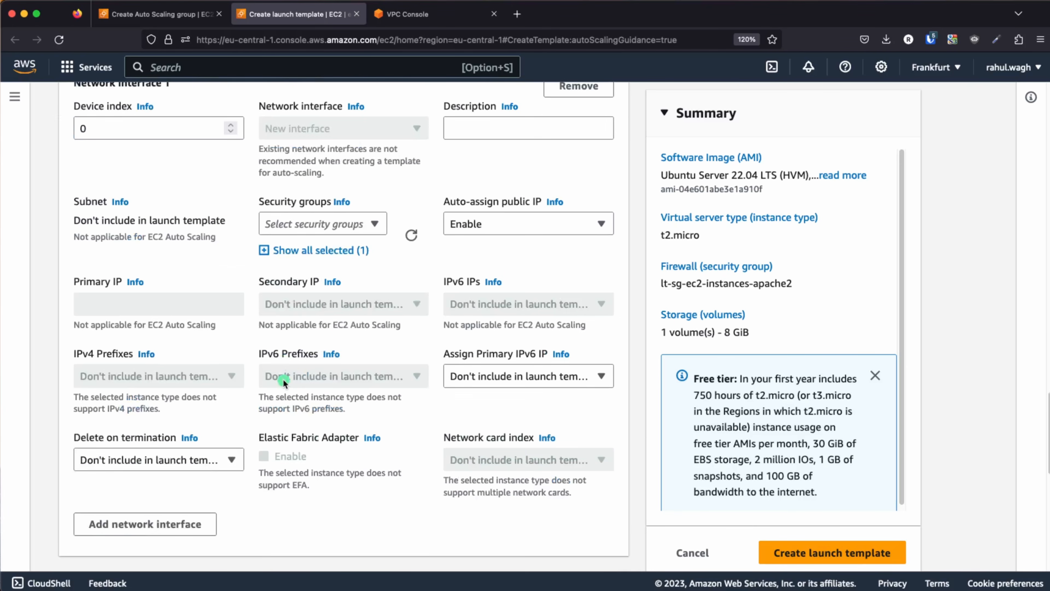
scroll(283, 380, down, 3)
scroll(284, 381, down, 3)
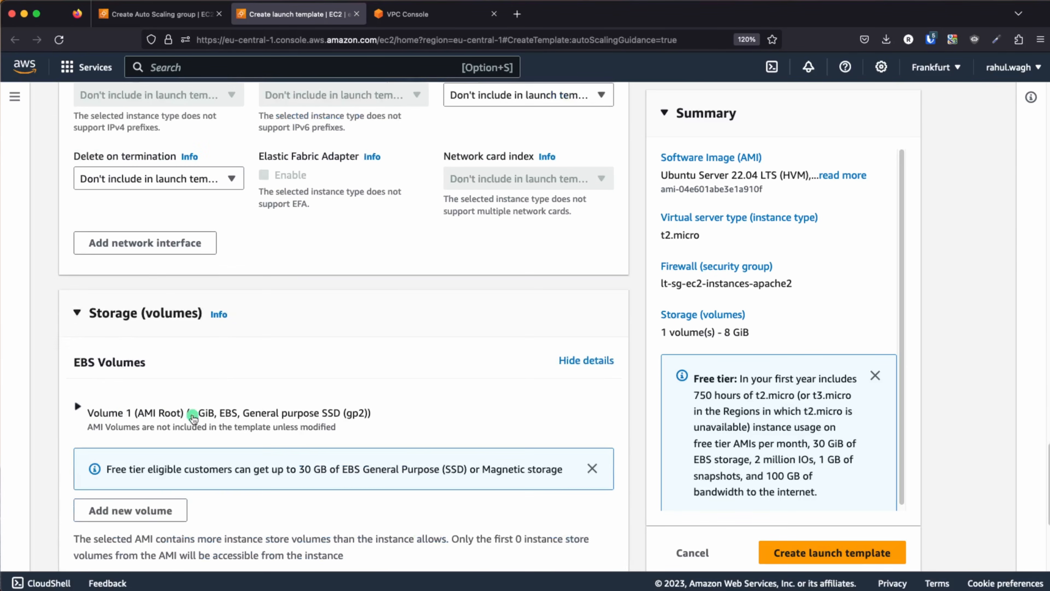
scroll(202, 432, down, 1)
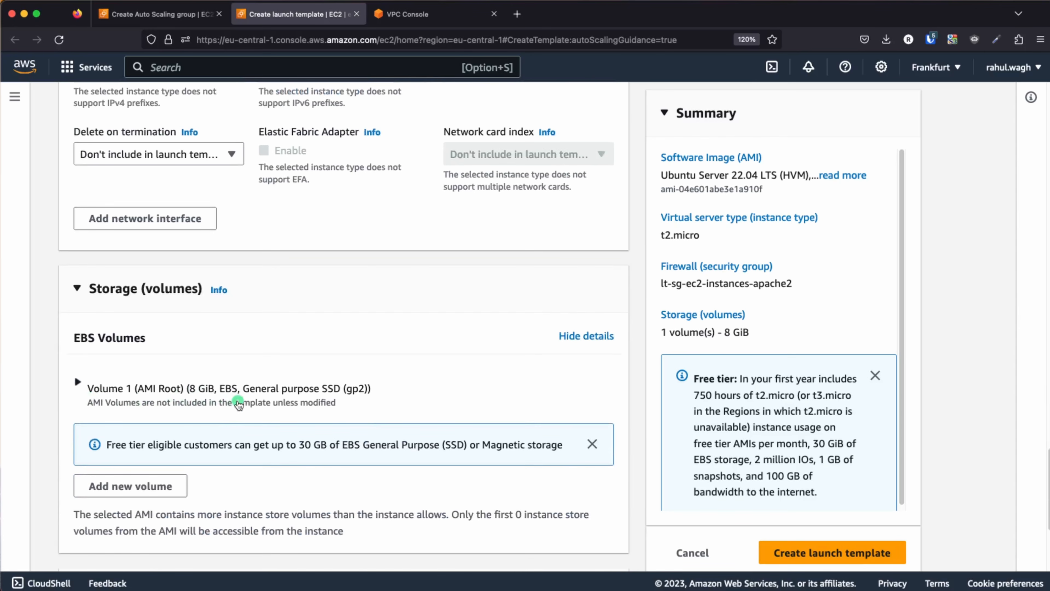
In the advanced details, enter a user data bash script that updates apt, installs apache2, writes the hostname and IP to /var/www/html/index.html, and restarts apache2.
scroll(237, 402, down, 1)
scroll(239, 404, down, 4)
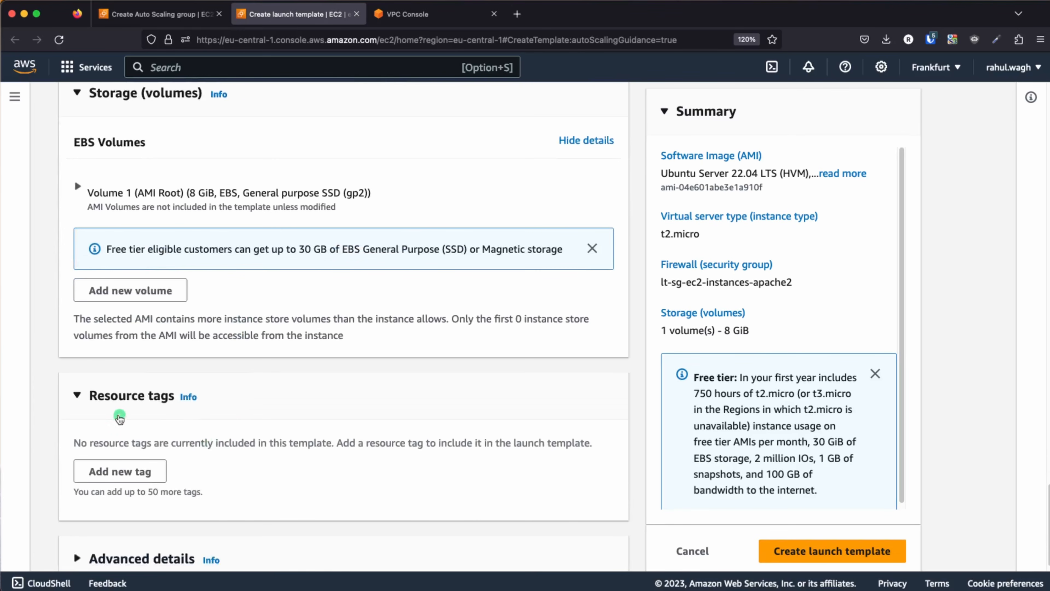
scroll(258, 415, down, 1)
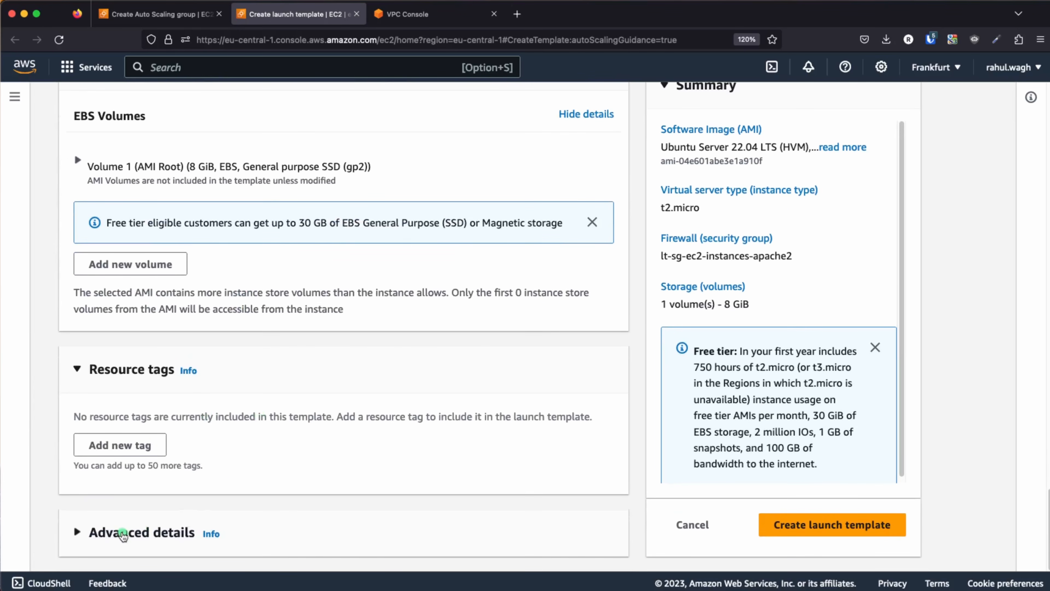
click(125, 532)
scroll(339, 428, down, 6)
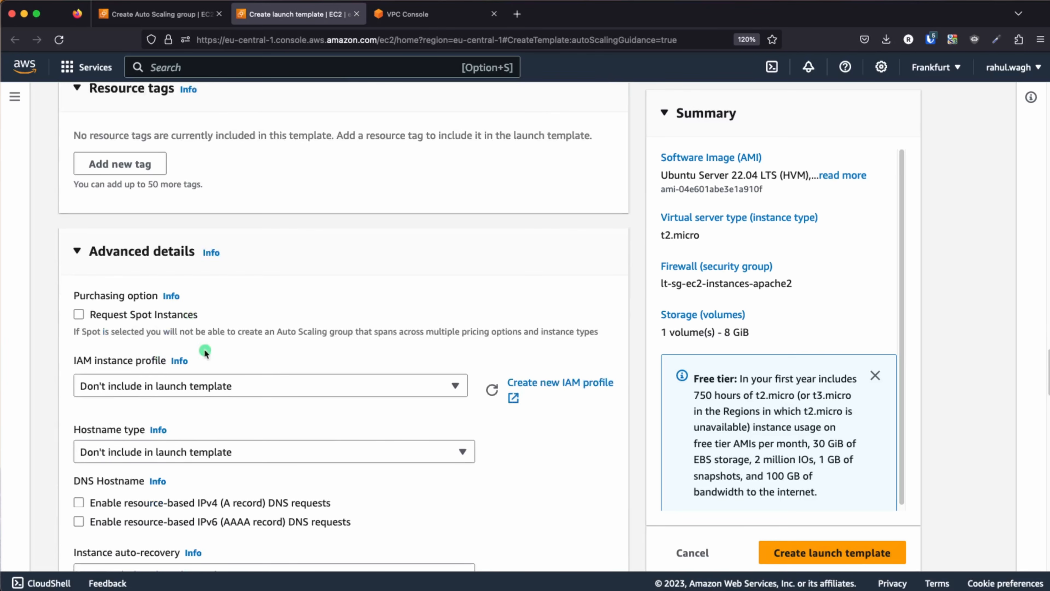
scroll(213, 364, down, 15)
scroll(214, 365, down, 15)
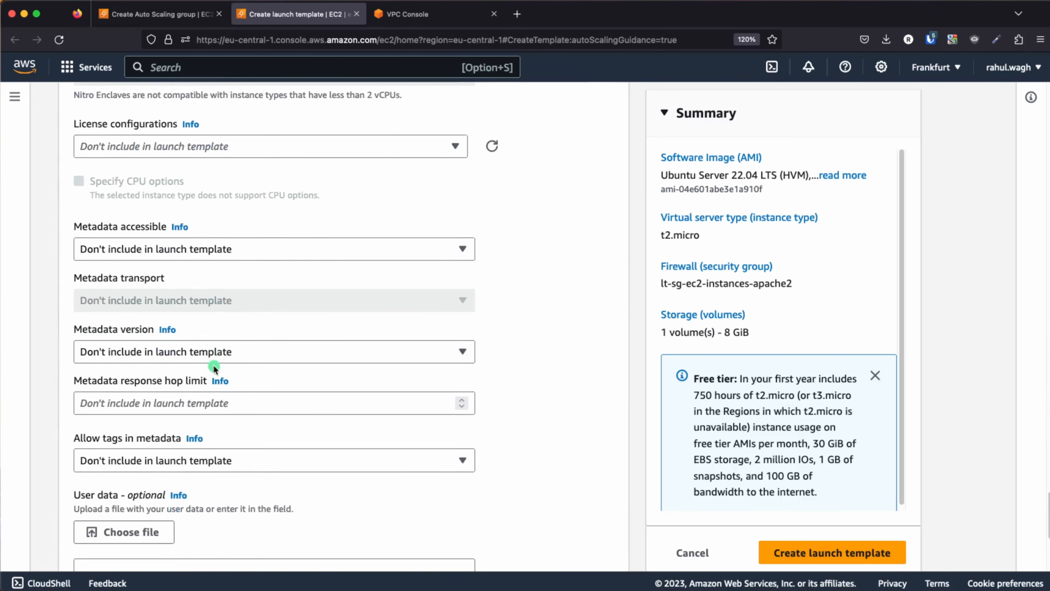
click(206, 318)
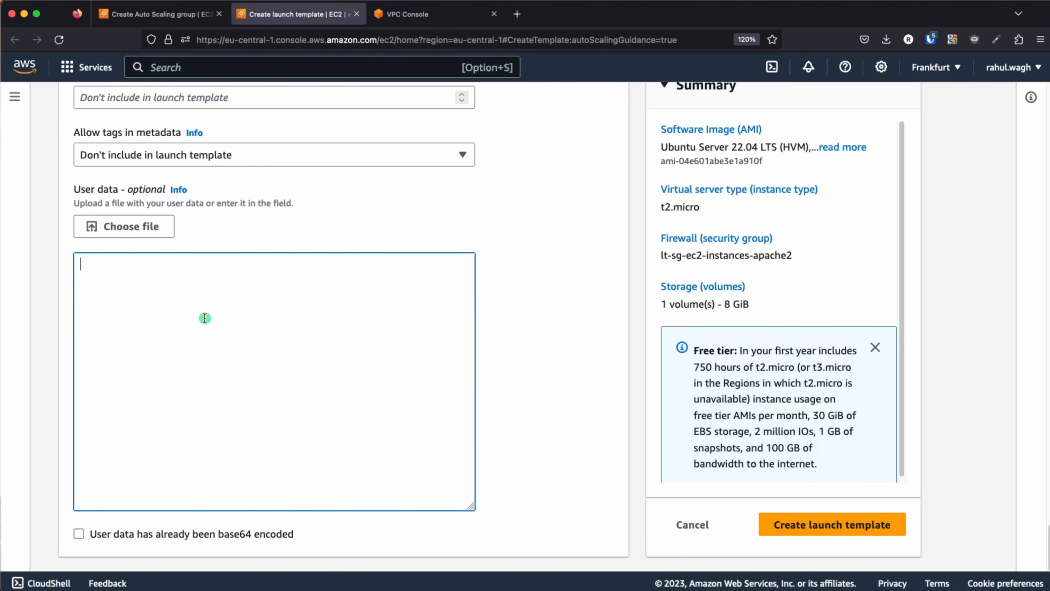
key(super+Tab)
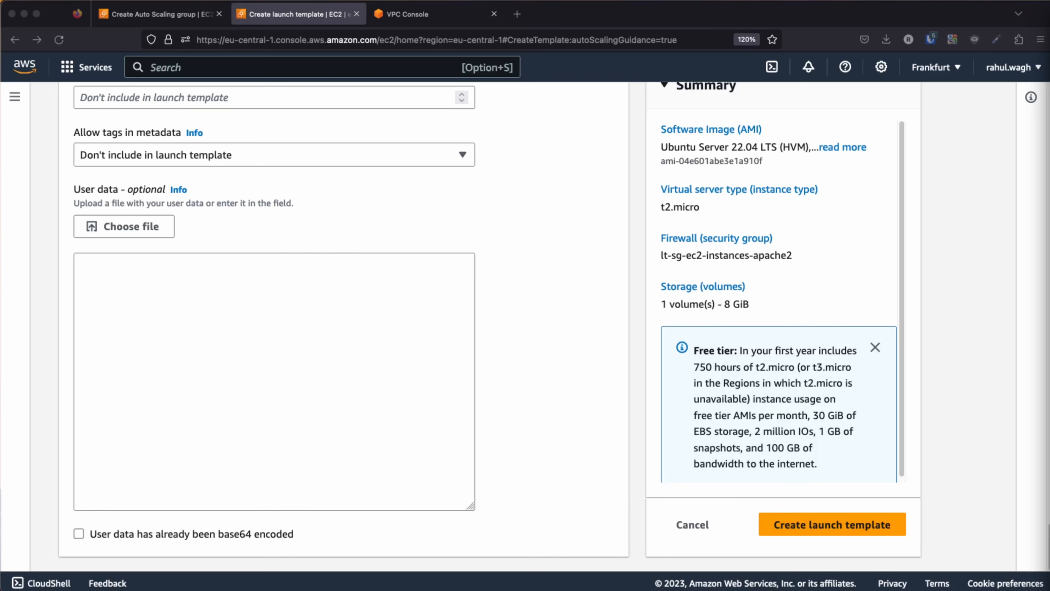
click(253, 293)
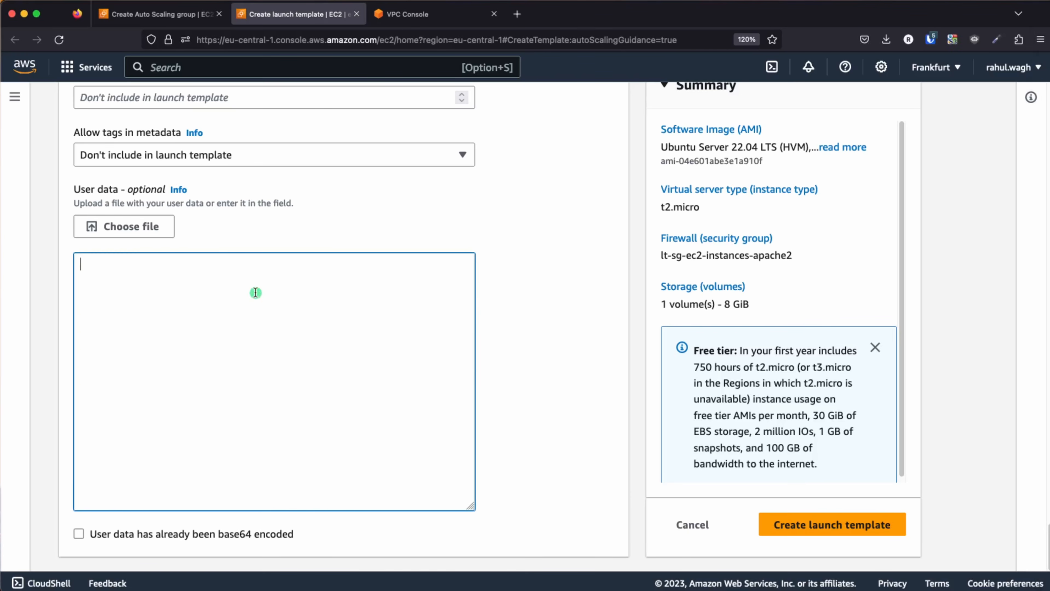
text(#!/bin/bash yes | sudo apt update yes | sudo apt install apache2 echo "<h1>Server Details</h1><p><strong>Hostname:</strong> $(hostname)</p><p><strong>IP Address:</strong> $(hostname -I | cut -d" " -f1)</p>" > /var/www/html/index.html sudo systemctl restart apache2)
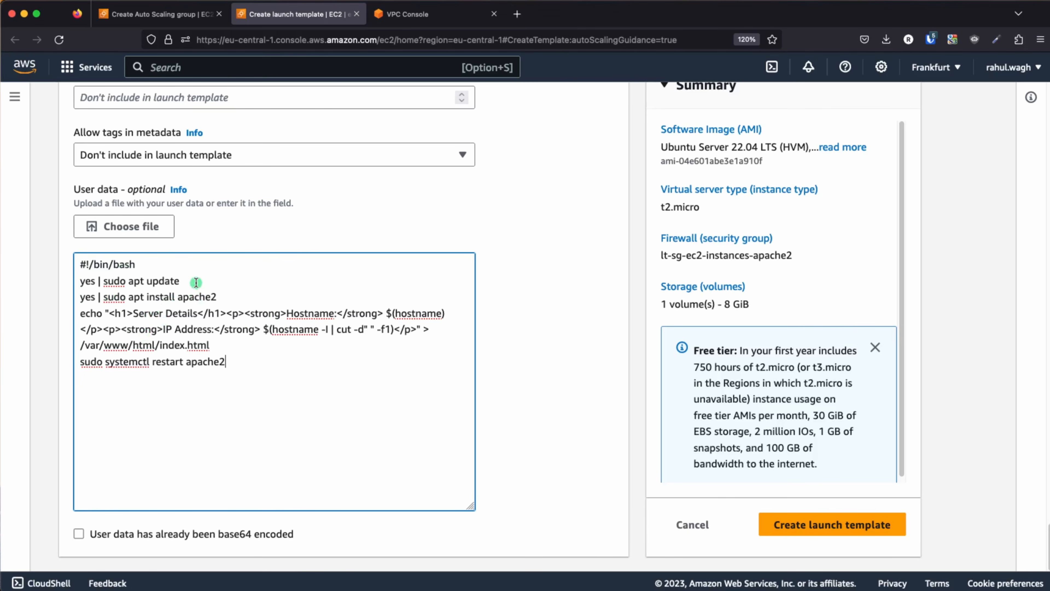
Review the user data script's apt update, apache2 install, index page and service restart commands.
drag(182, 281, 71, 279)
drag(234, 297, 76, 293)
drag(232, 360, 72, 313)
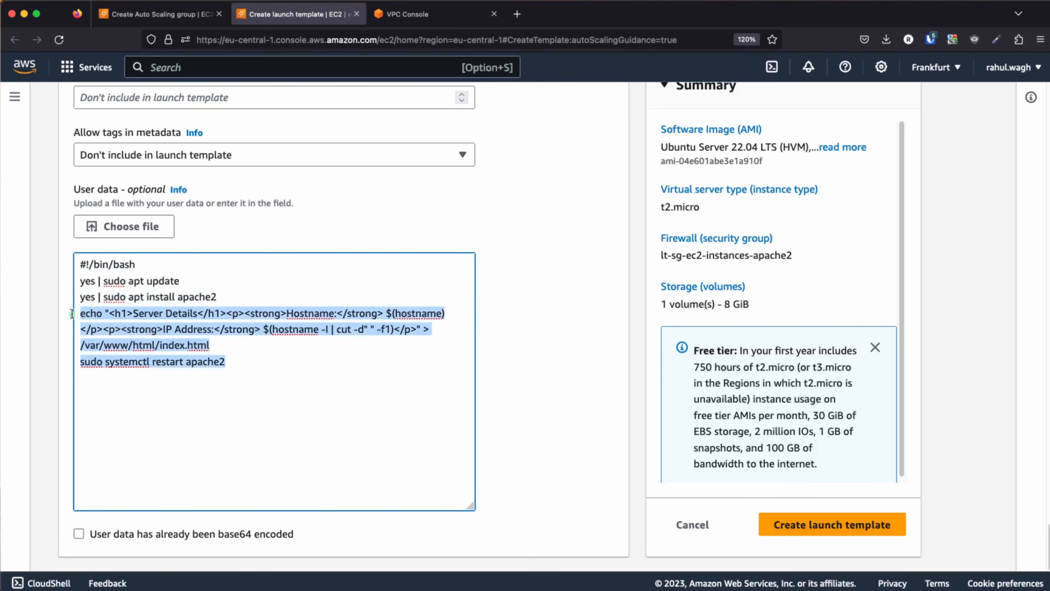
click(276, 336)
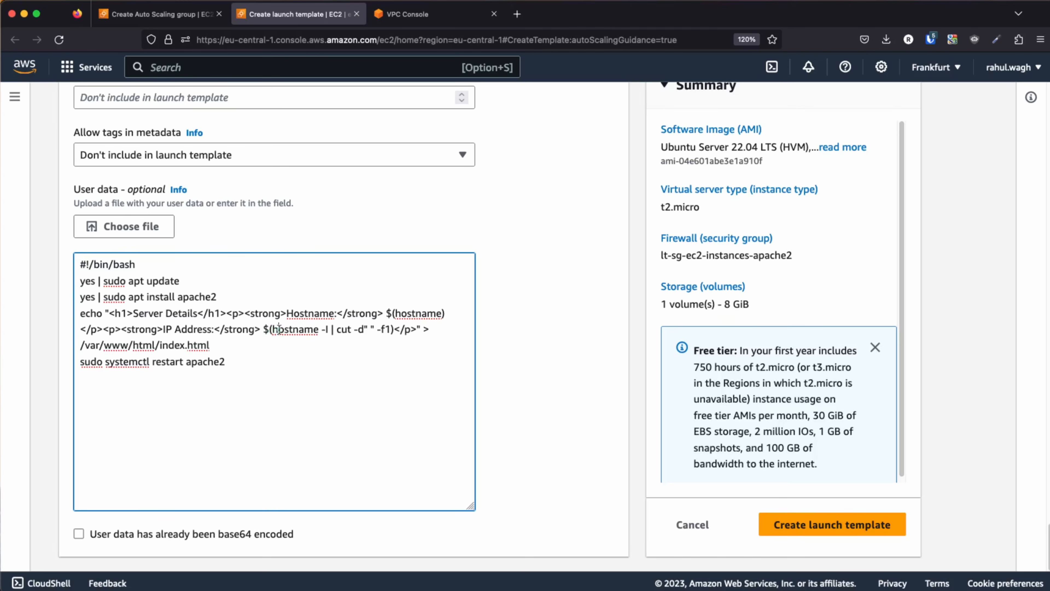
drag(279, 329, 365, 329)
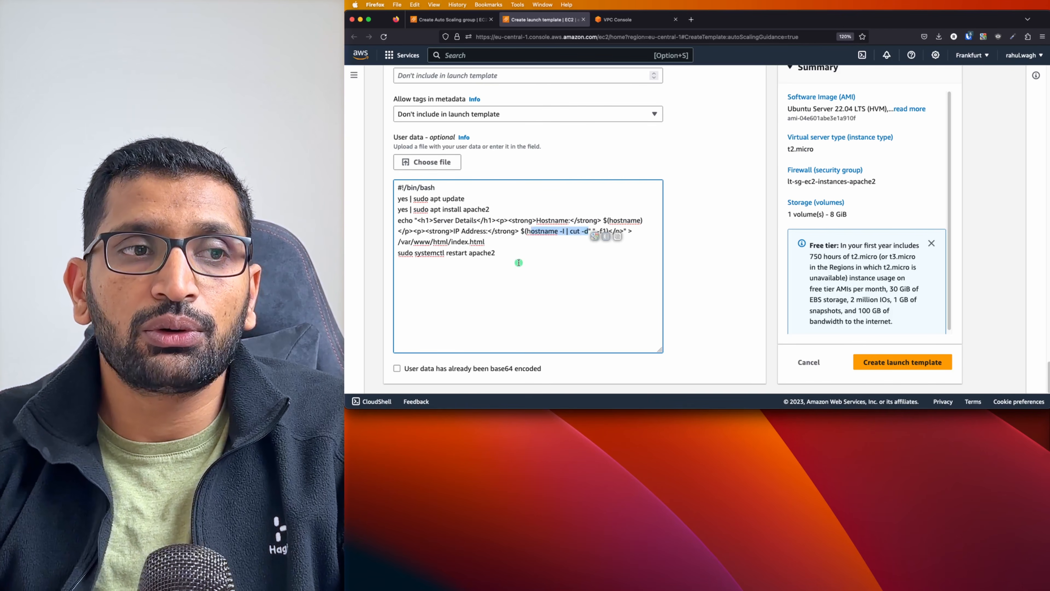
scroll(258, 376, up, 3)
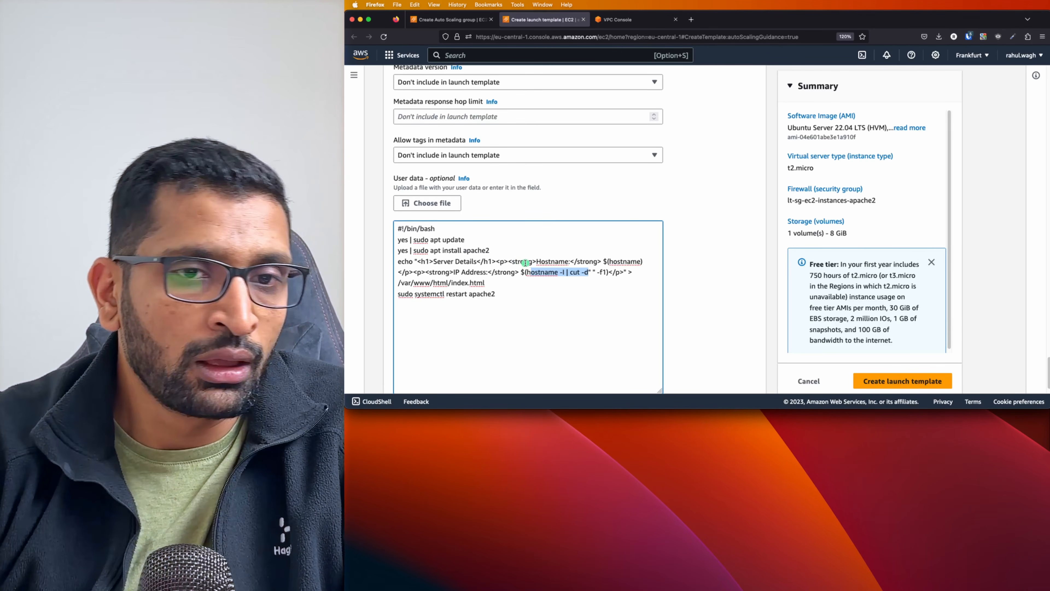
scroll(588, 406, down, 3)
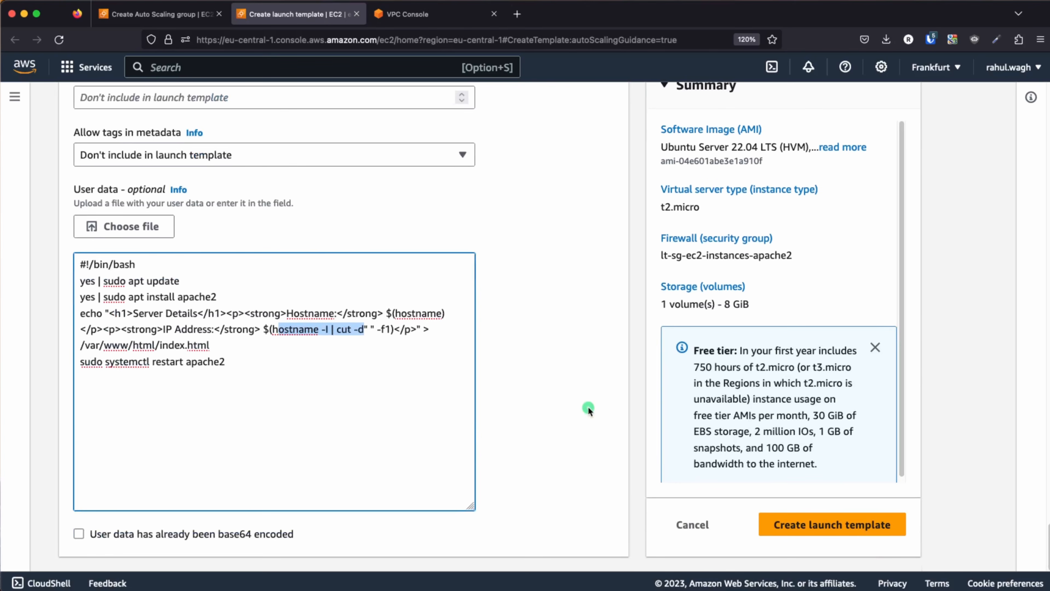
Create the launch template and select lt-ec2-instances-apache2 in the list of launch templates.
click(809, 525)
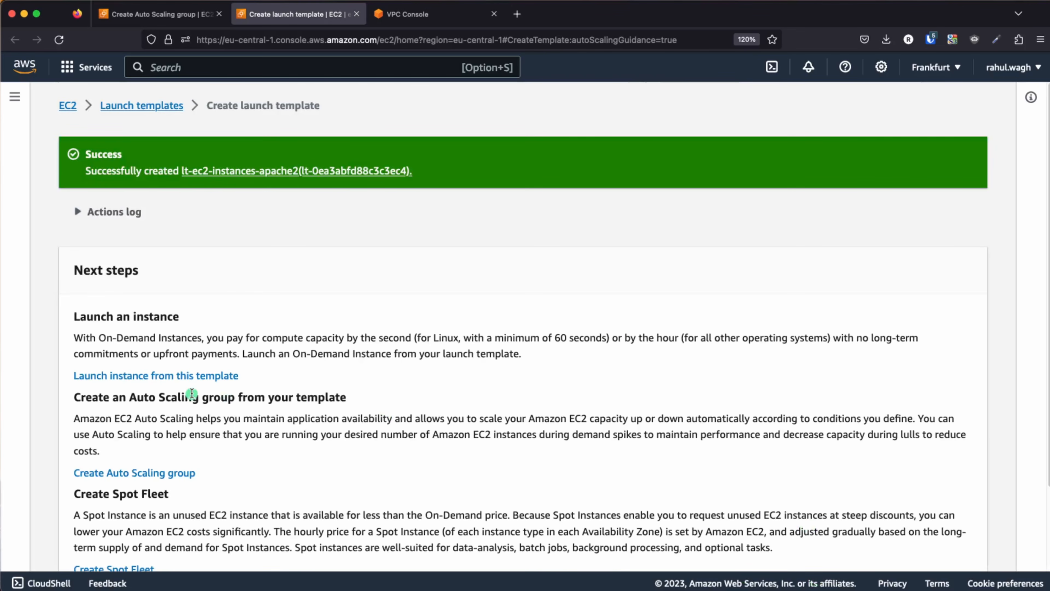
click(152, 111)
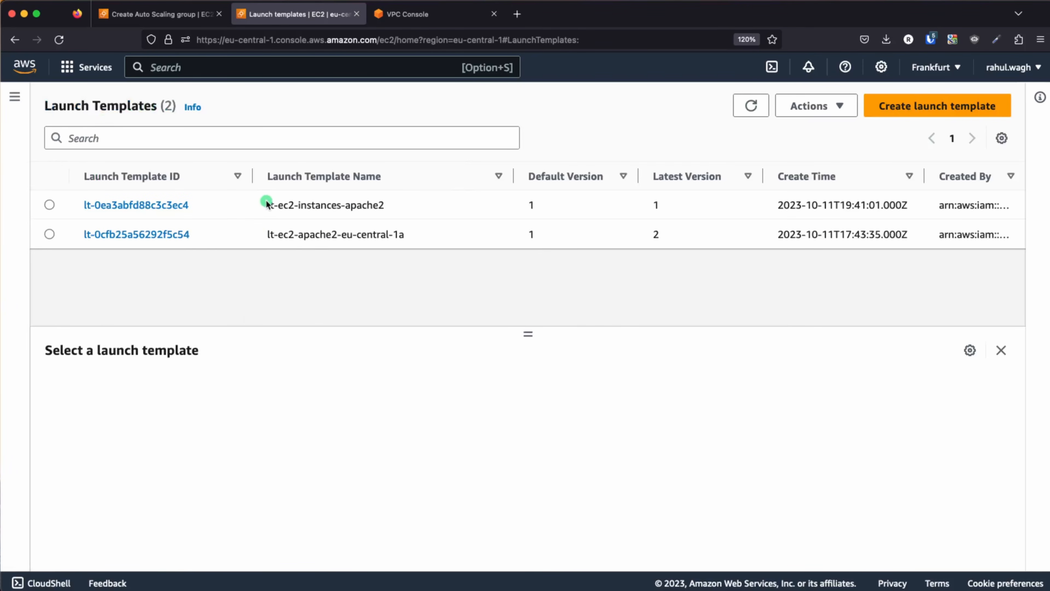
drag(266, 204, 385, 205)
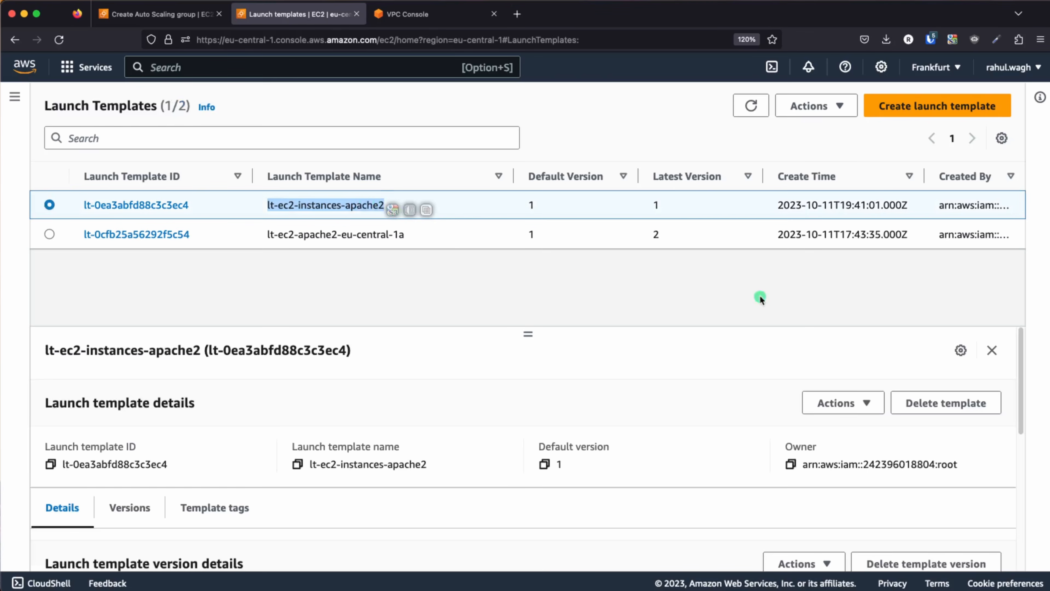
Return to the Auto Scaling group setup, refresh the available launch templates and choose lt-ec2-instances-apache2.
key(ctrl+shift+Tab)
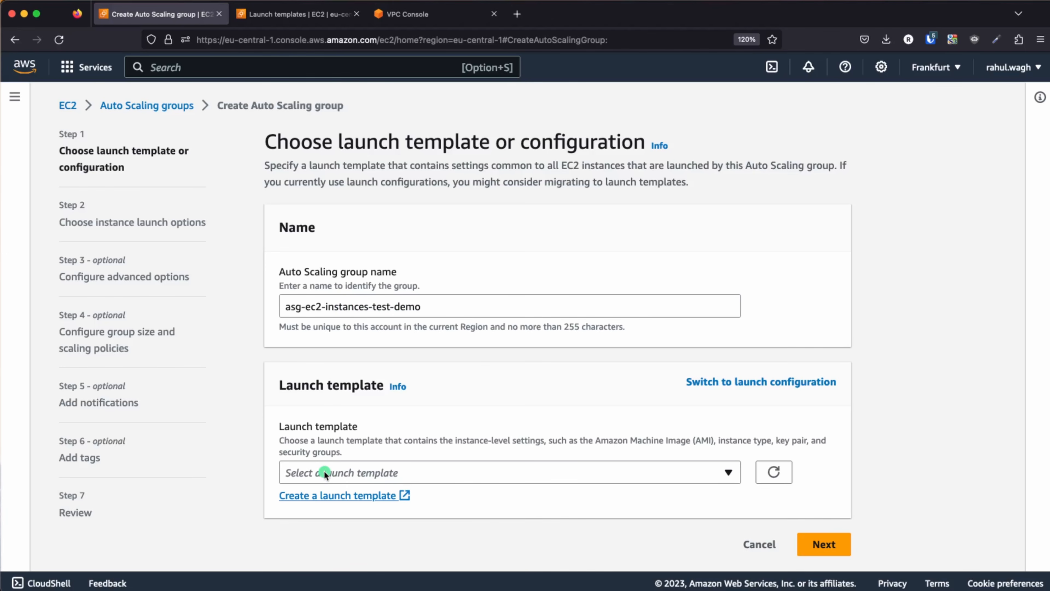
click(777, 471)
click(647, 471)
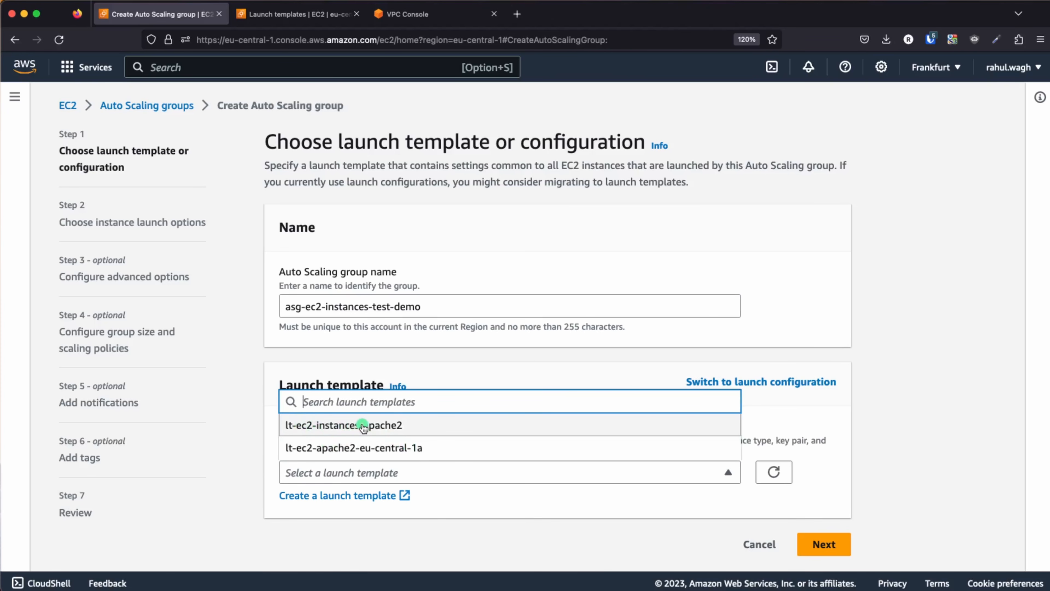
click(348, 426)
scroll(522, 454, down, 5)
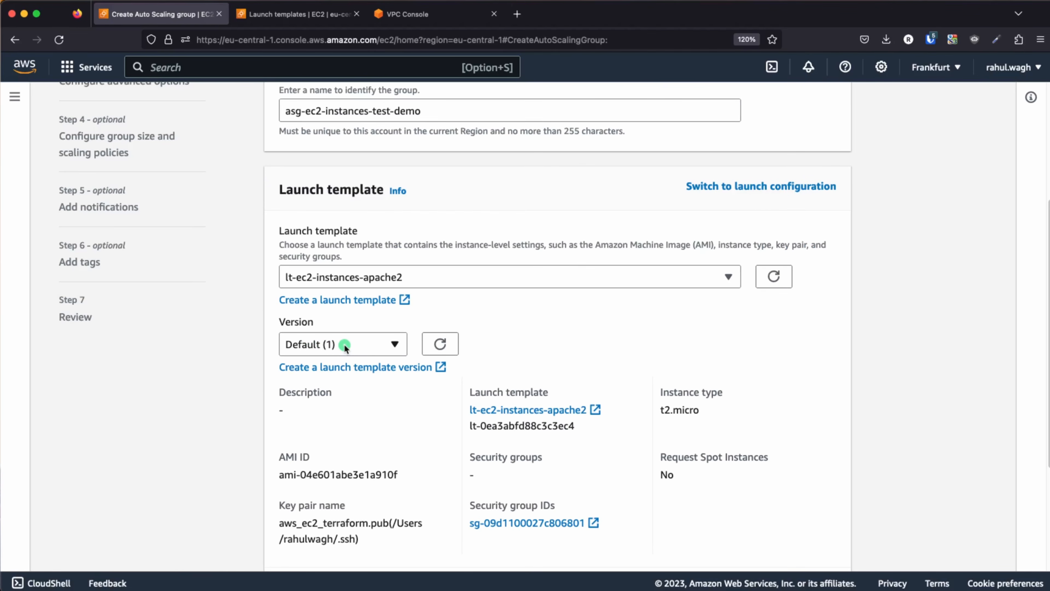
Check the launch template's version options, keep Default (1), and continue to the instance launch options.
click(343, 343)
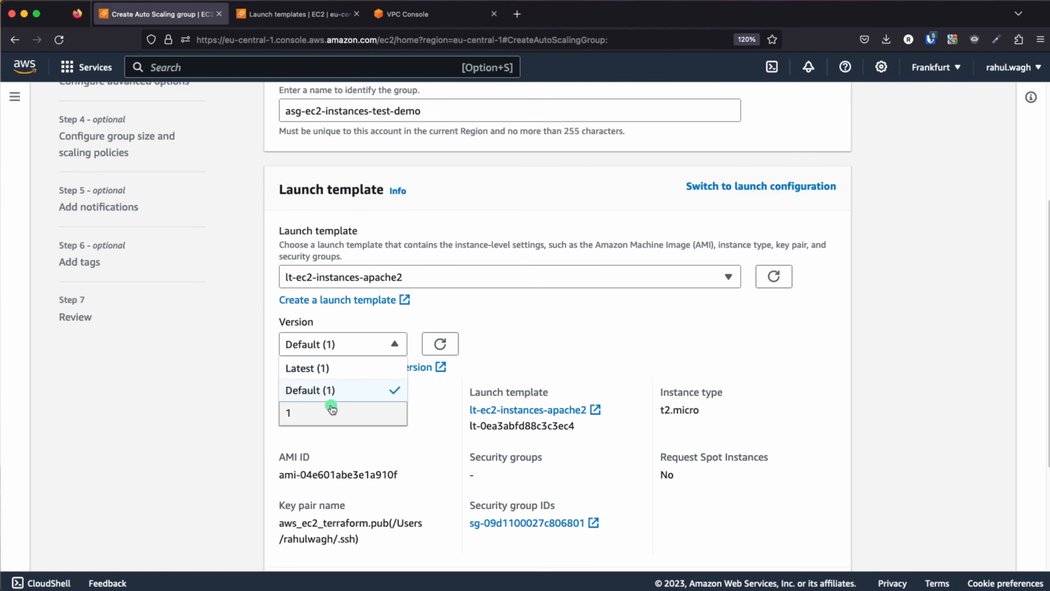
click(505, 317)
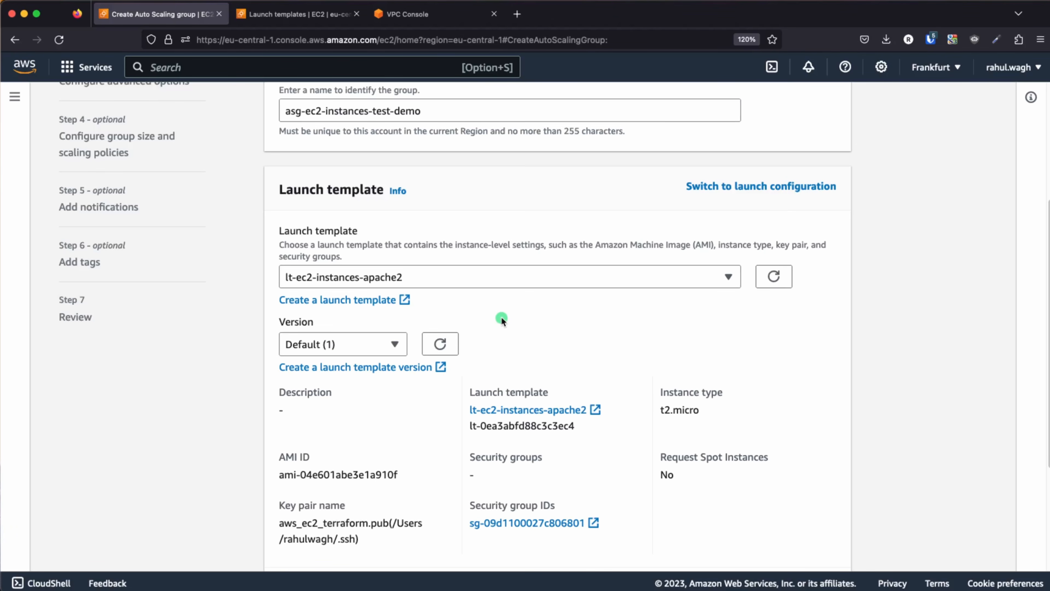
click(373, 344)
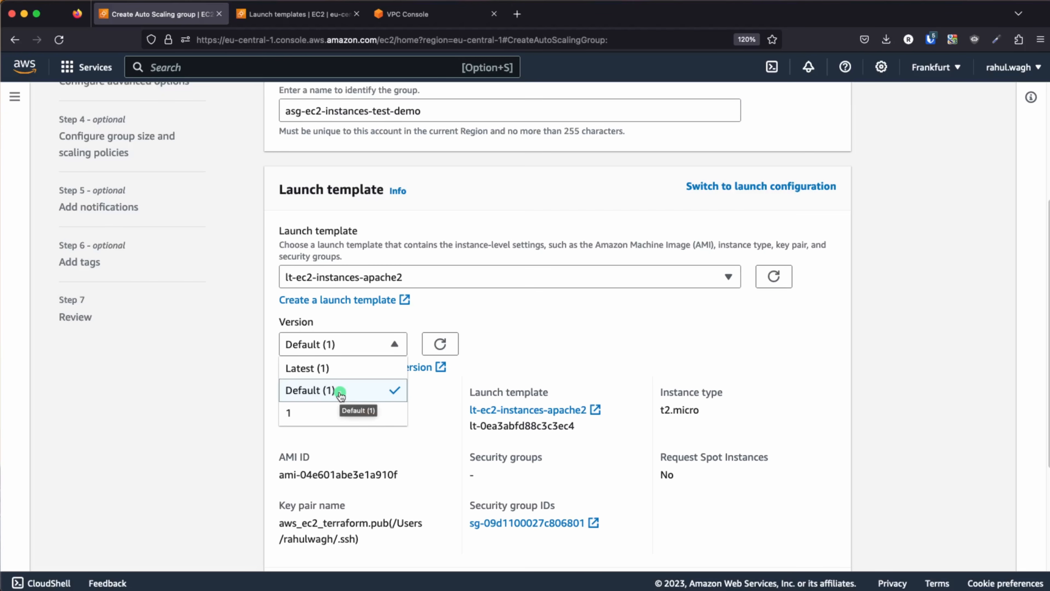
click(556, 338)
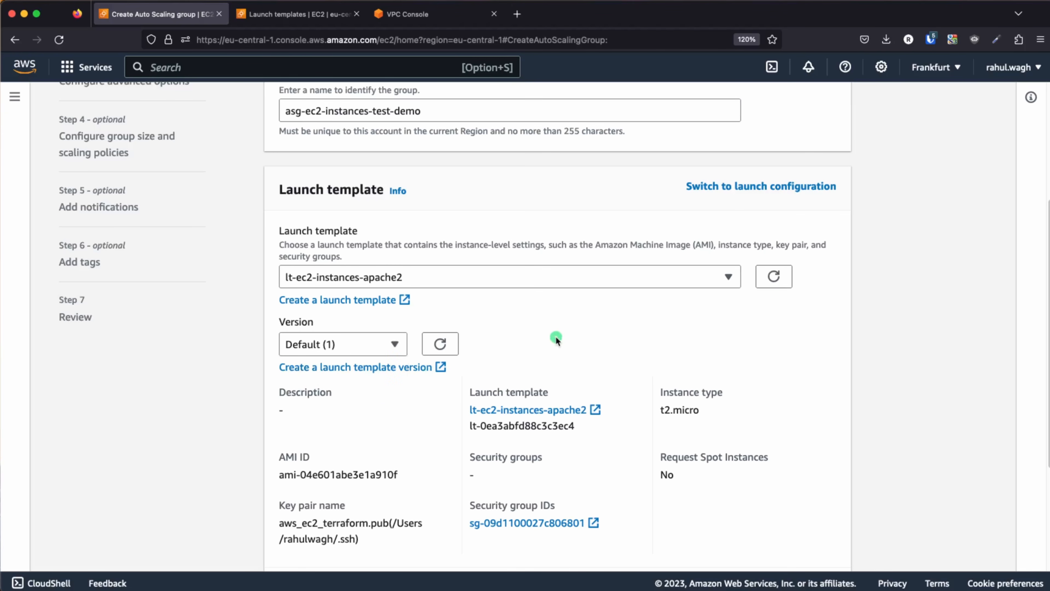
scroll(555, 337, down, 3)
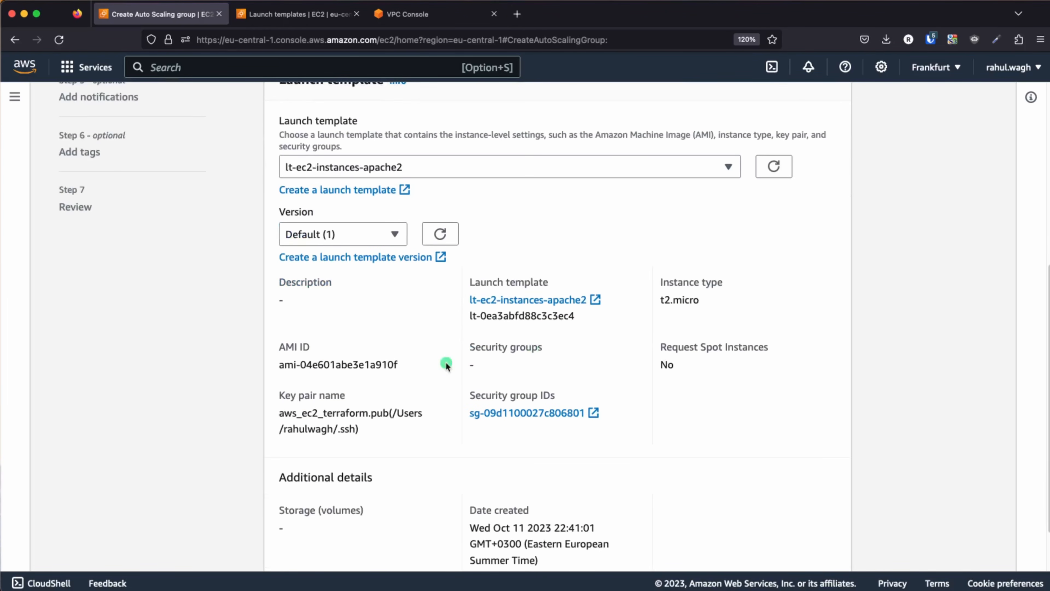
scroll(489, 390, down, 2)
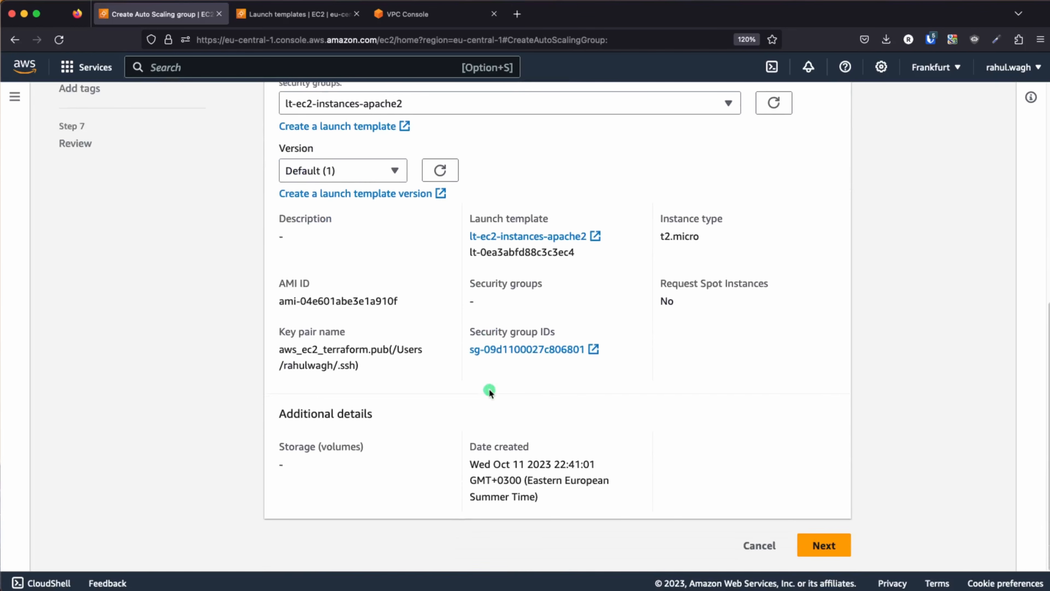
click(829, 553)
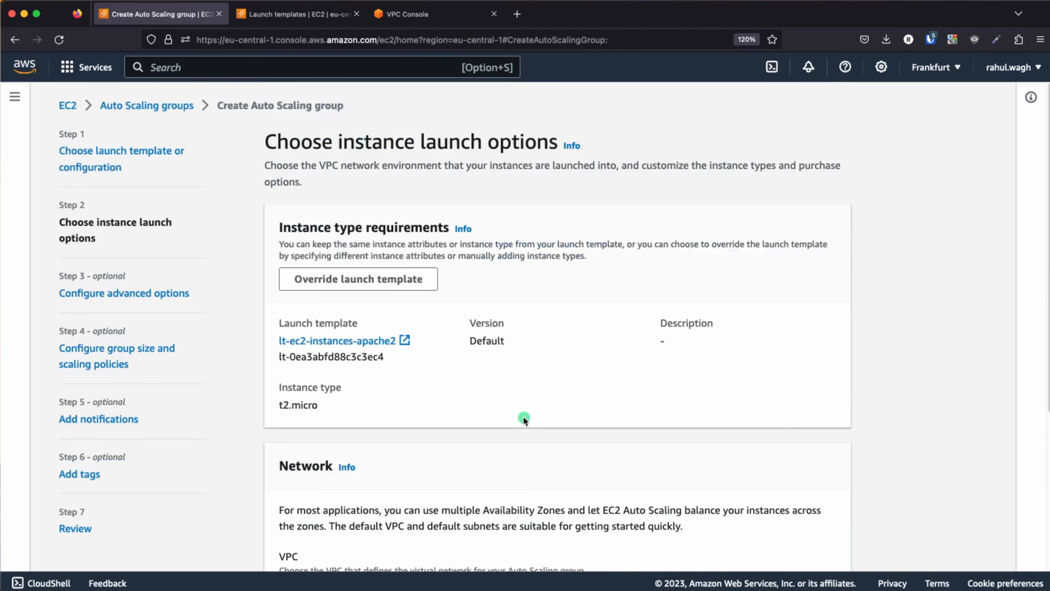
Set the Auto Scaling group's network to the VPC test-vpc.
scroll(523, 416, down, 3)
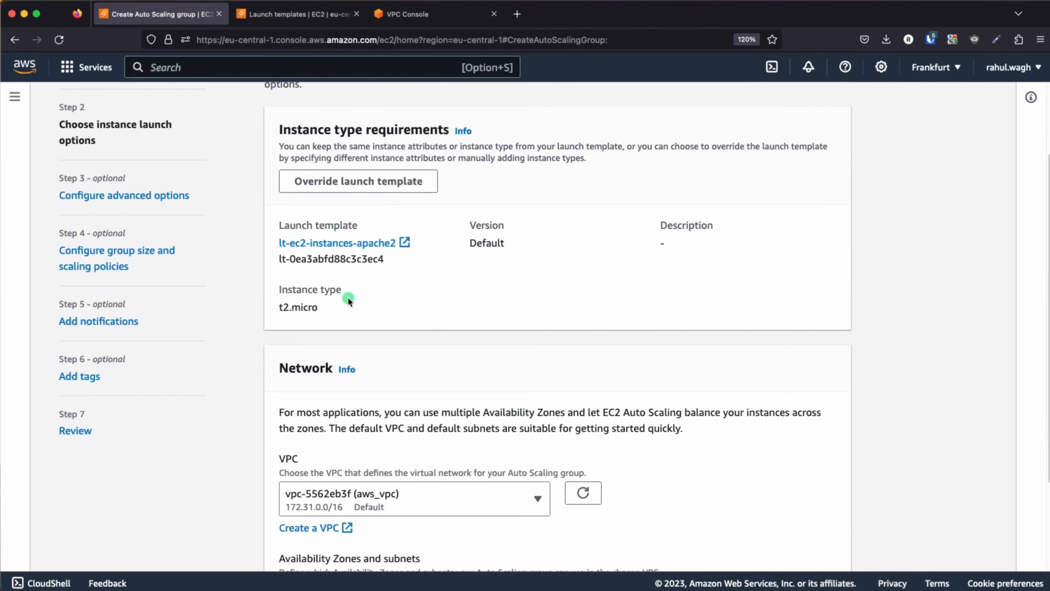
scroll(453, 366, down, 3)
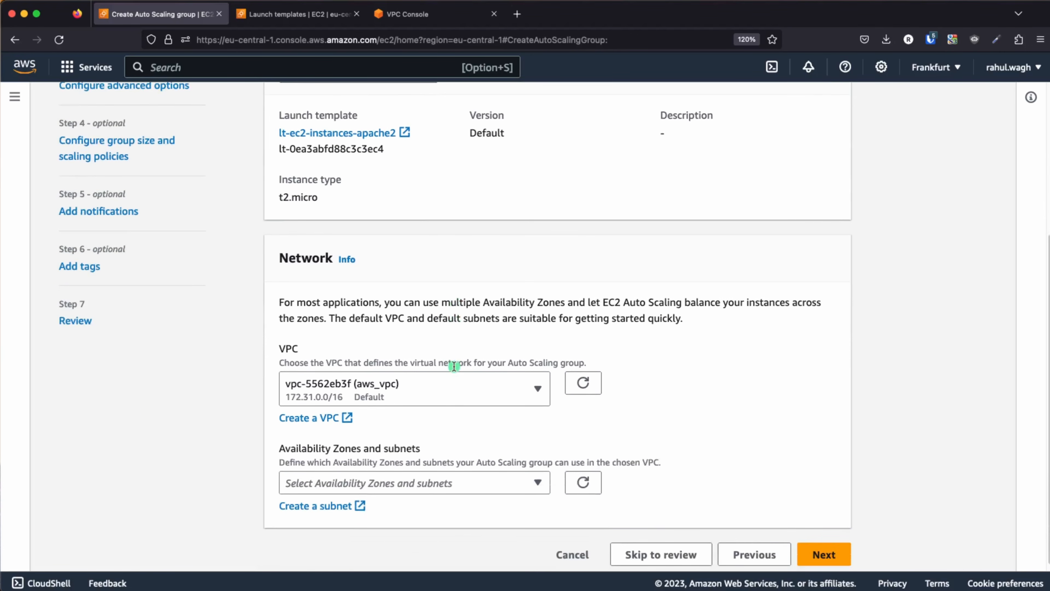
click(457, 389)
click(457, 441)
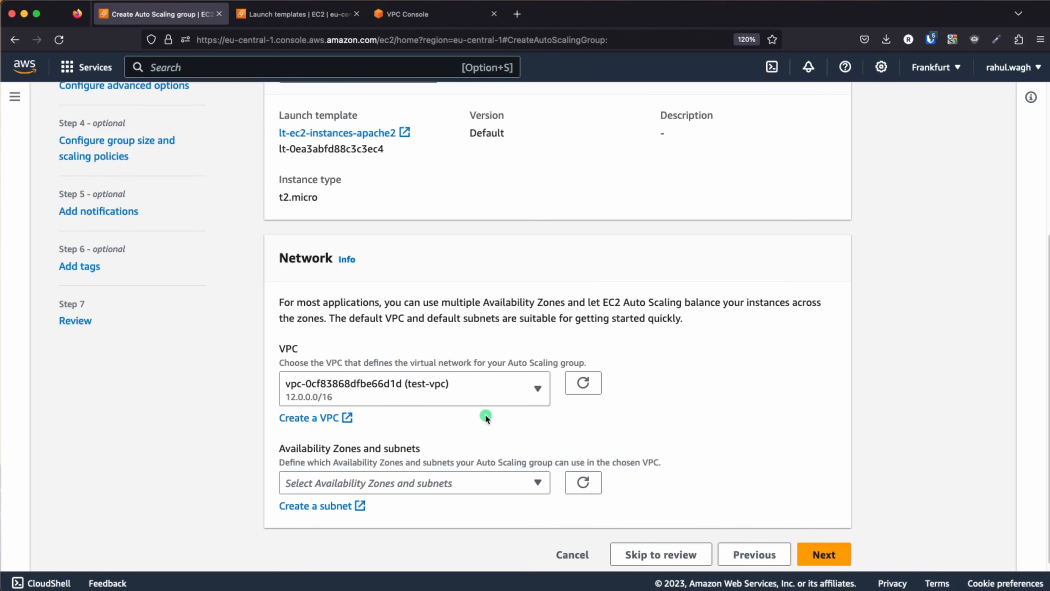
Add the subnets test-public-subnet-1a and test-public-subnet-1b to the Auto Scaling group and continue to the advanced options.
scroll(486, 414, down, 1)
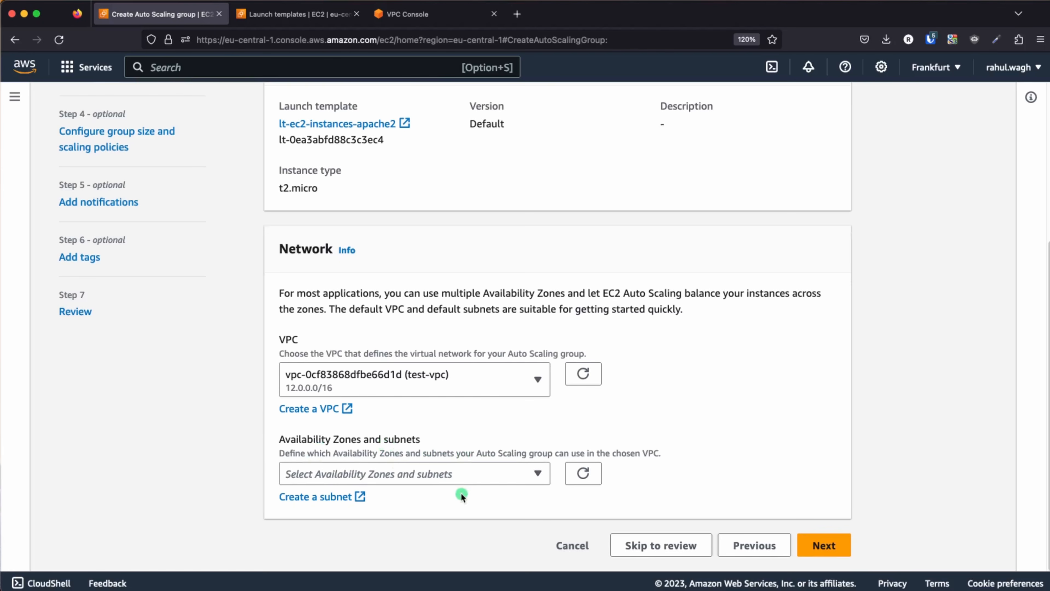
click(460, 478)
click(291, 384)
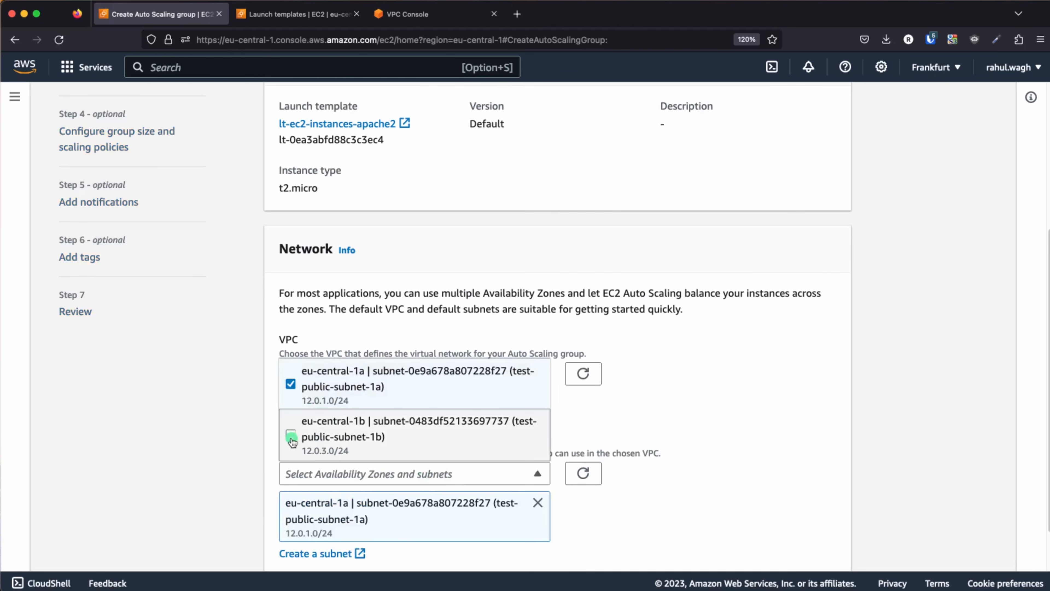
click(290, 437)
click(706, 425)
scroll(703, 425, down, 3)
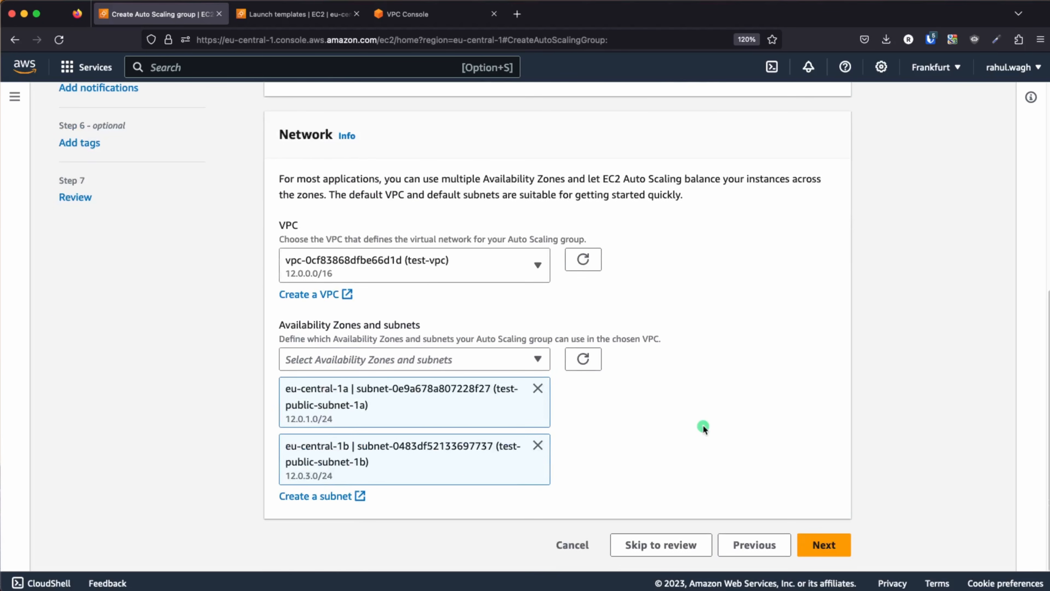
click(823, 543)
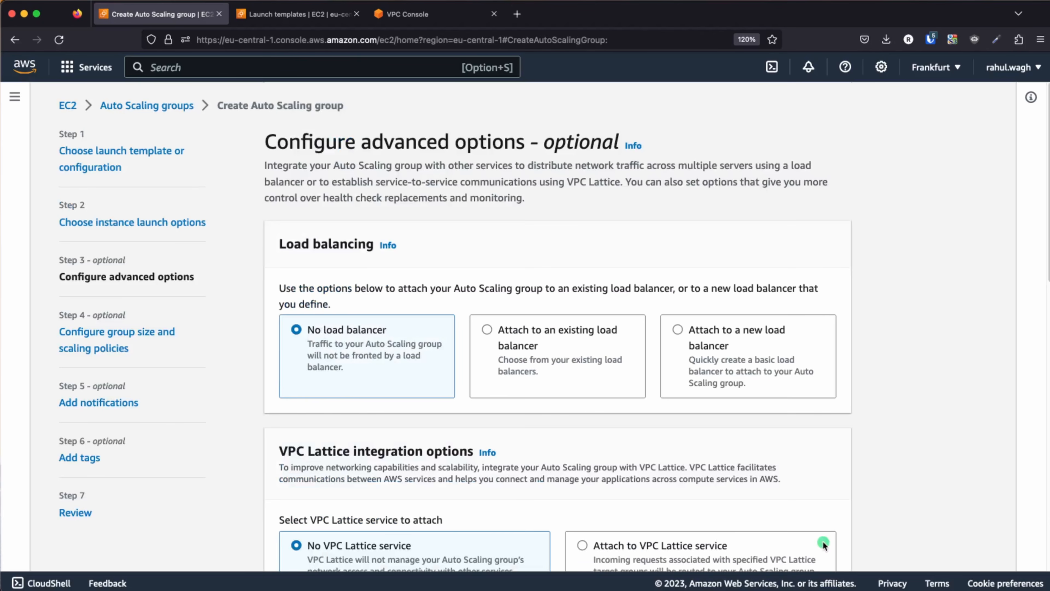
Compare the load balancing options with the load balancer and target group shown on the architecture slide in Keynote, and return to the setup.
scroll(534, 410, down, 3)
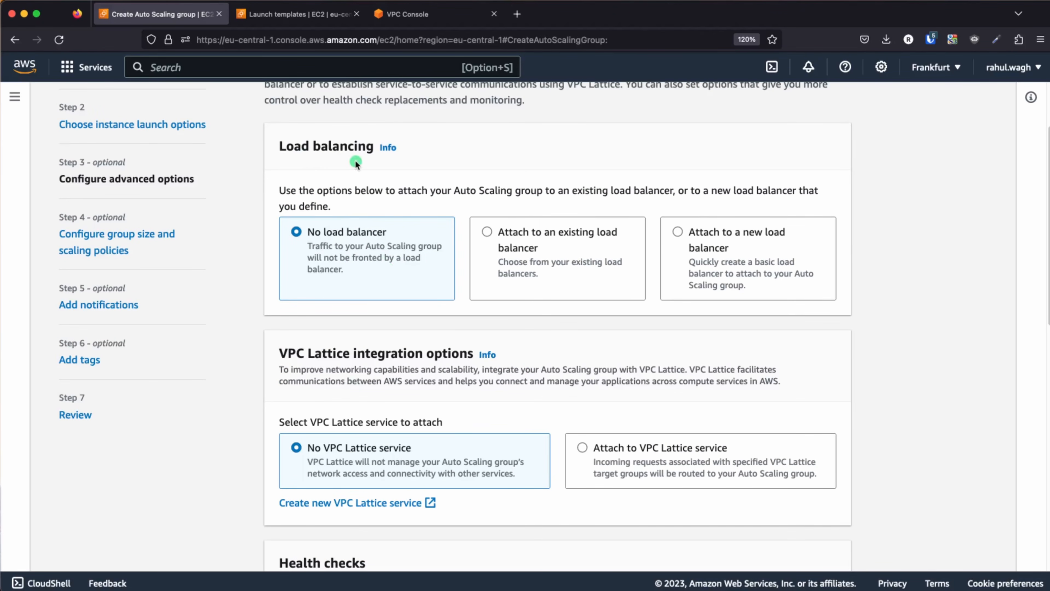
key(super+Tab)
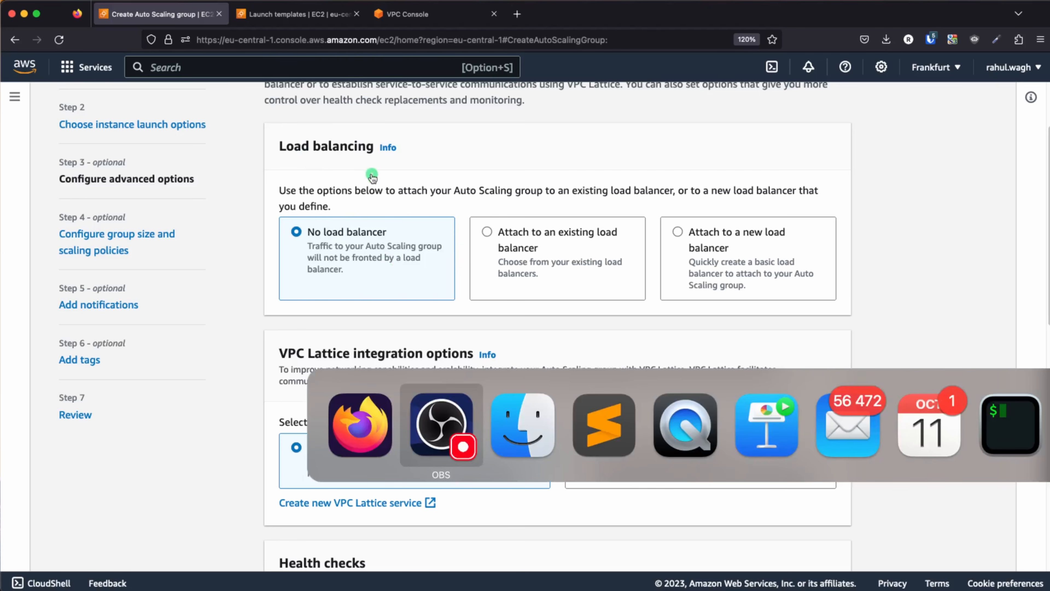
key(super+Tab)
key(super+Tab)
key(super+Tab)
key(super+Tab)
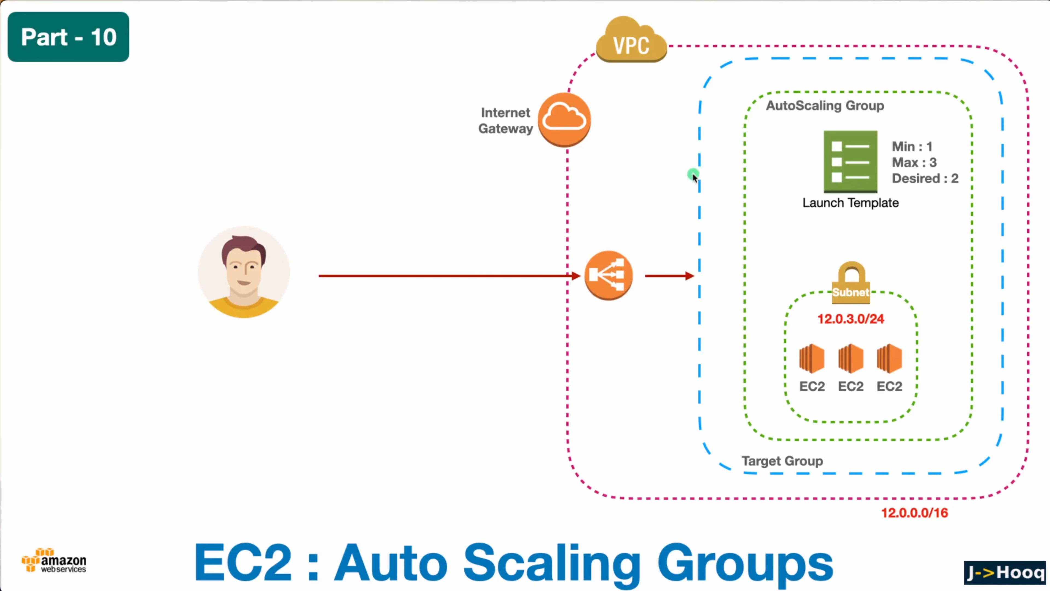
key(super+Tab)
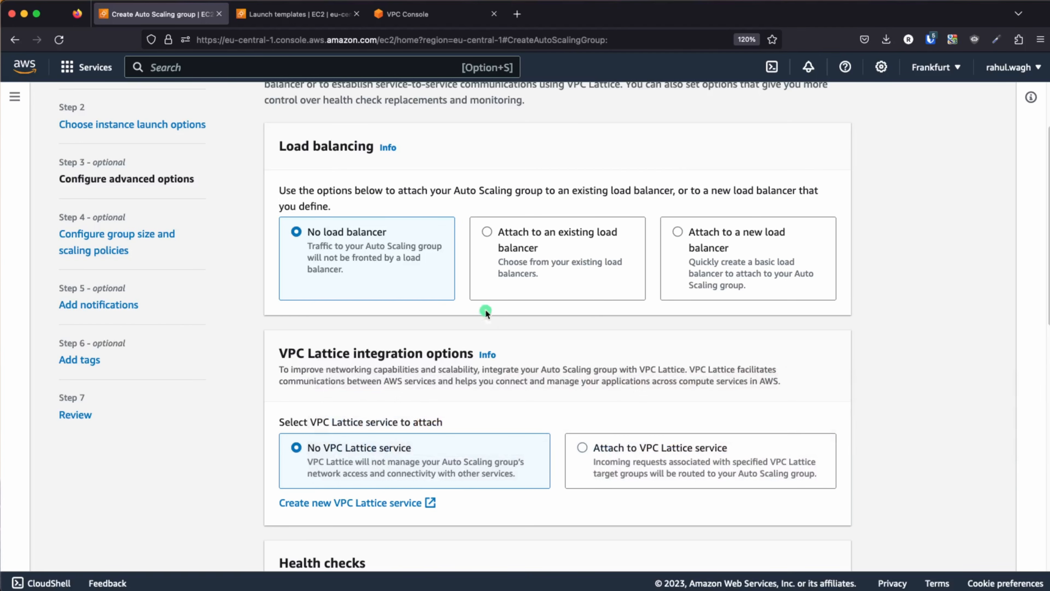
Attach the Auto Scaling group to an existing load balancer through the target group tg-ec2-apache2.
click(487, 232)
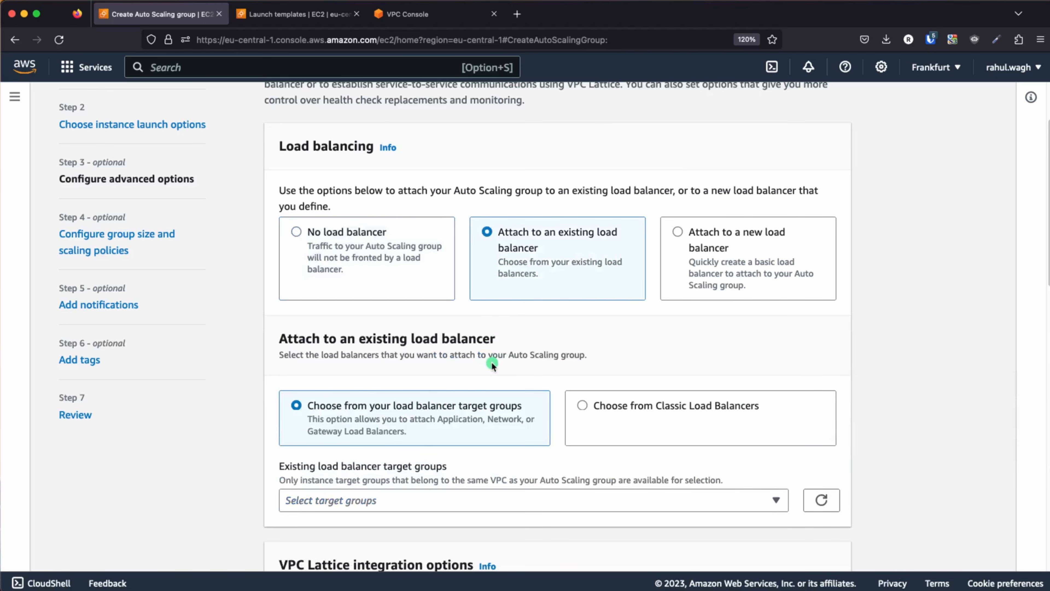
scroll(492, 362, down, 5)
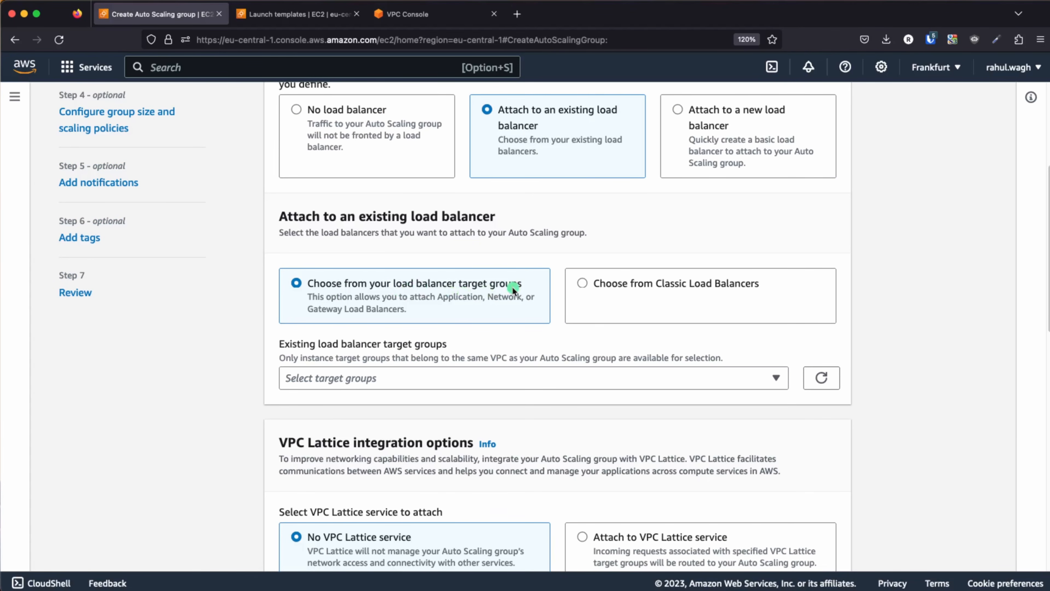
key(super+Tab)
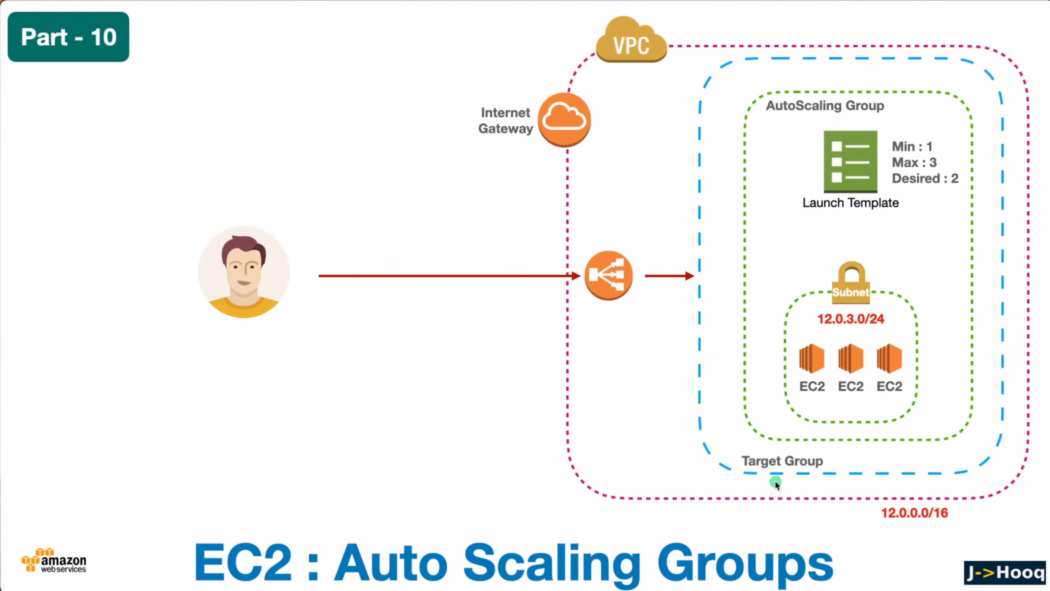
key(super+Tab)
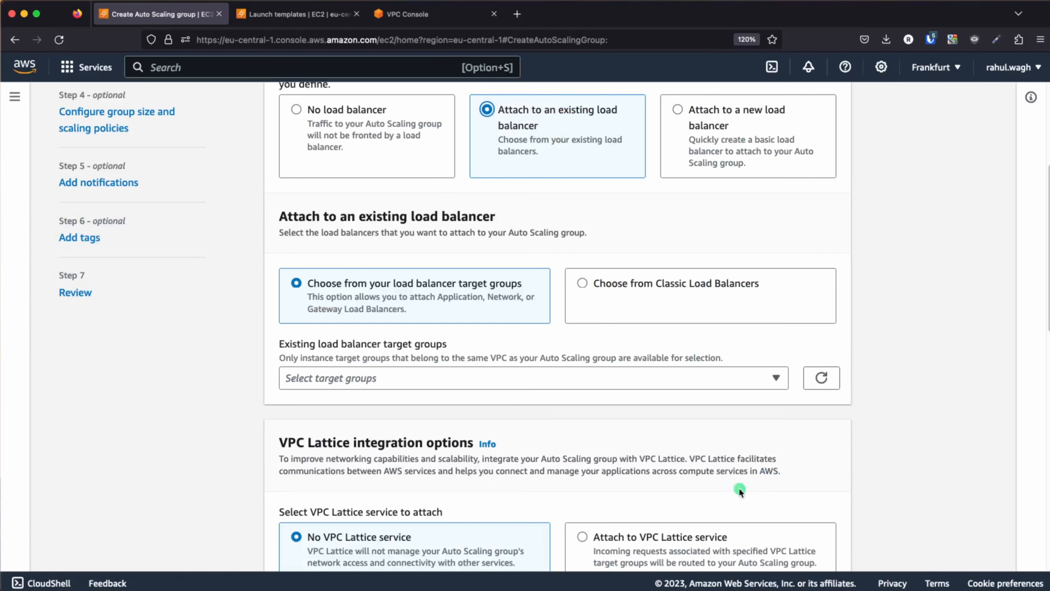
click(512, 385)
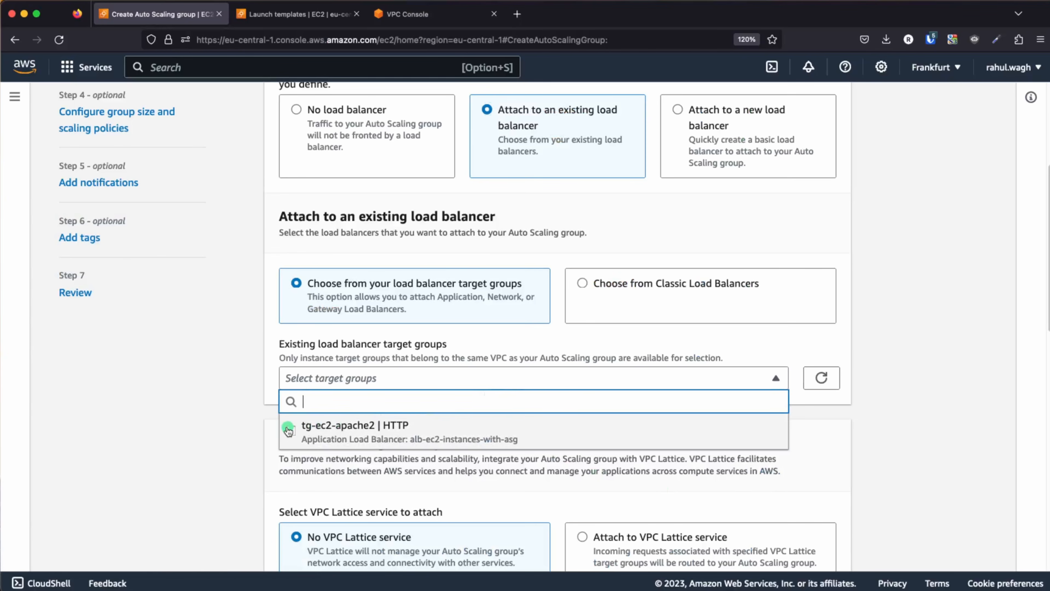
click(289, 431)
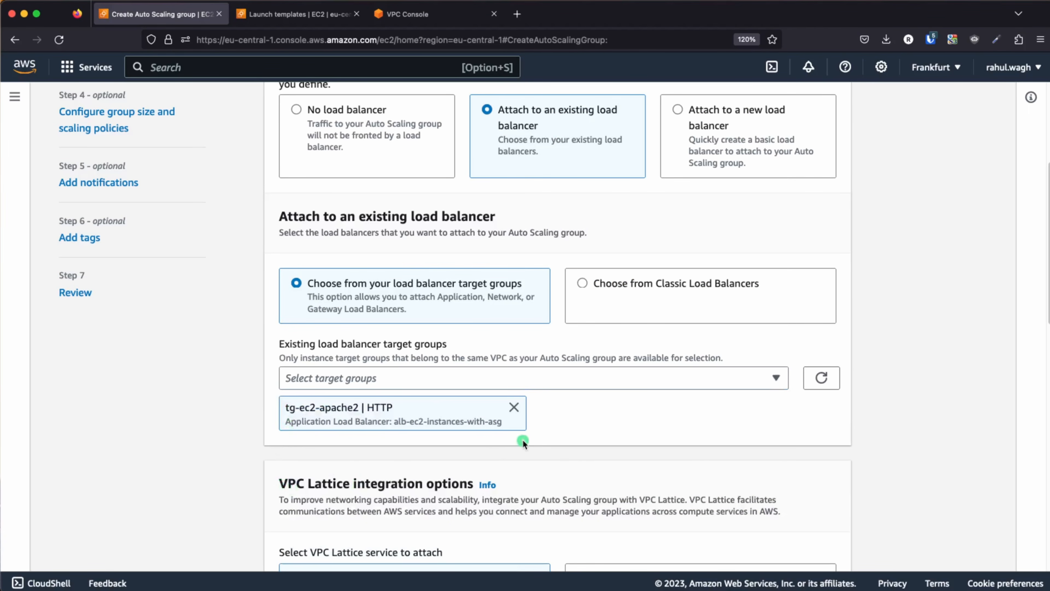
Keep No VPC Lattice service and turn on Elastic Load Balancing health checks.
scroll(551, 432, down, 6)
scroll(551, 433, down, 1)
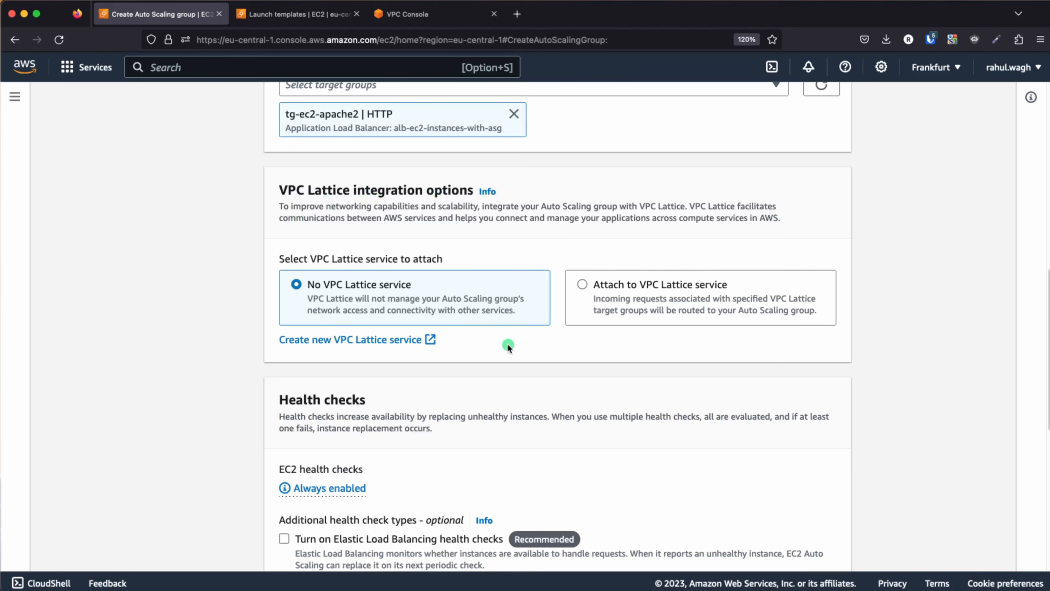
scroll(509, 349, down, 5)
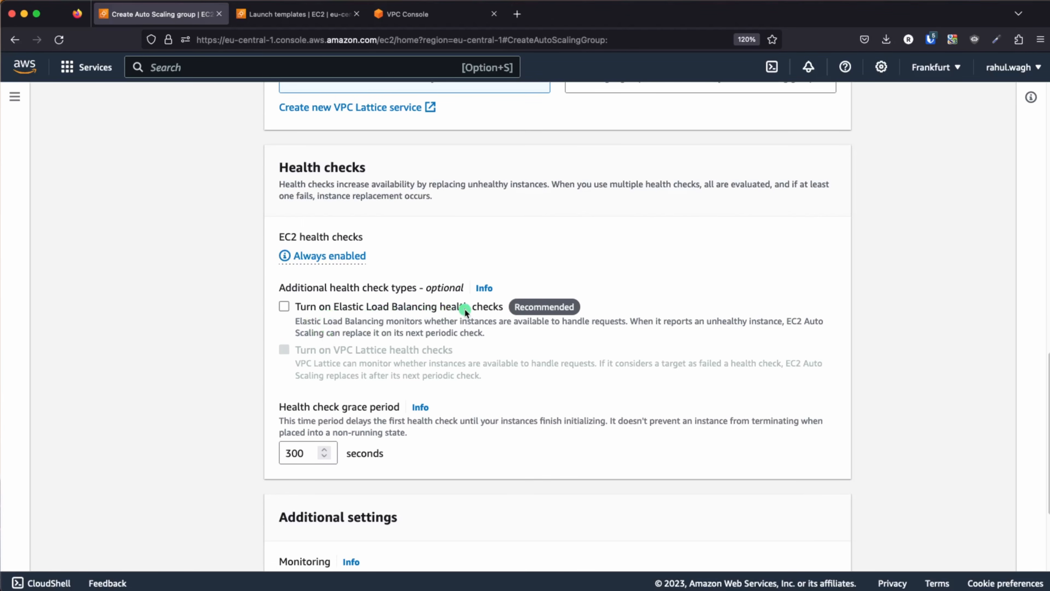
click(284, 307)
scroll(489, 390, down, 1)
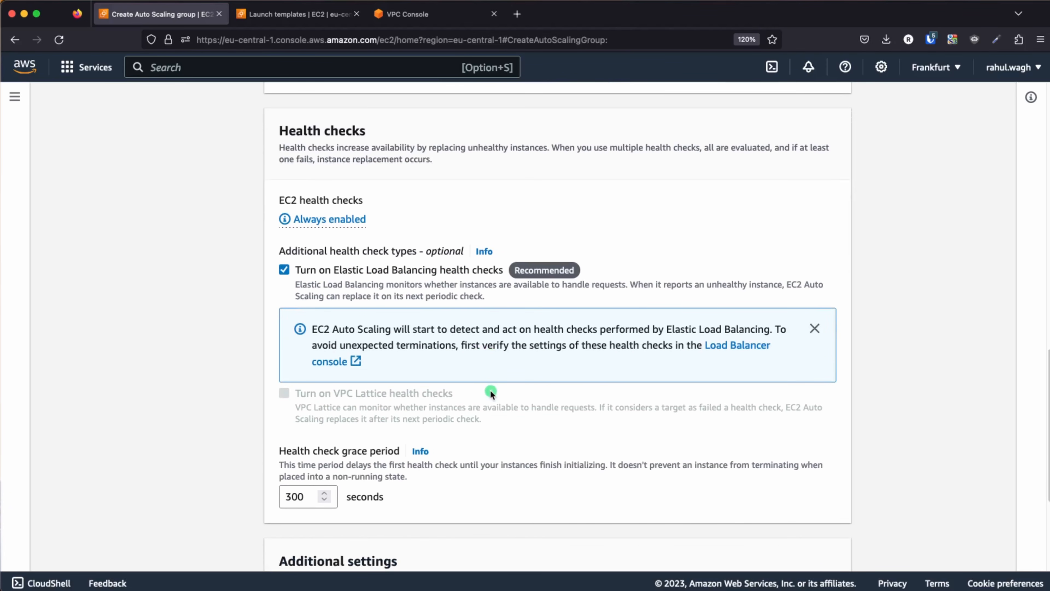
Set the health check grace period to 20 seconds and continue to the group size and scaling policies.
scroll(490, 390, down, 2)
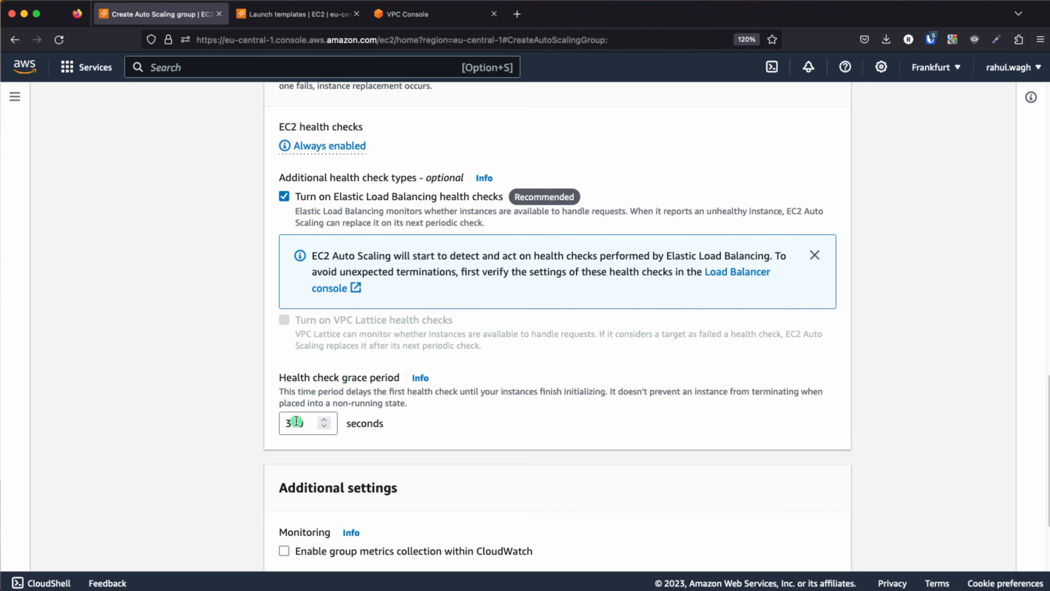
double_click(296, 421)
text(20)
click(241, 454)
scroll(241, 454, down, 1)
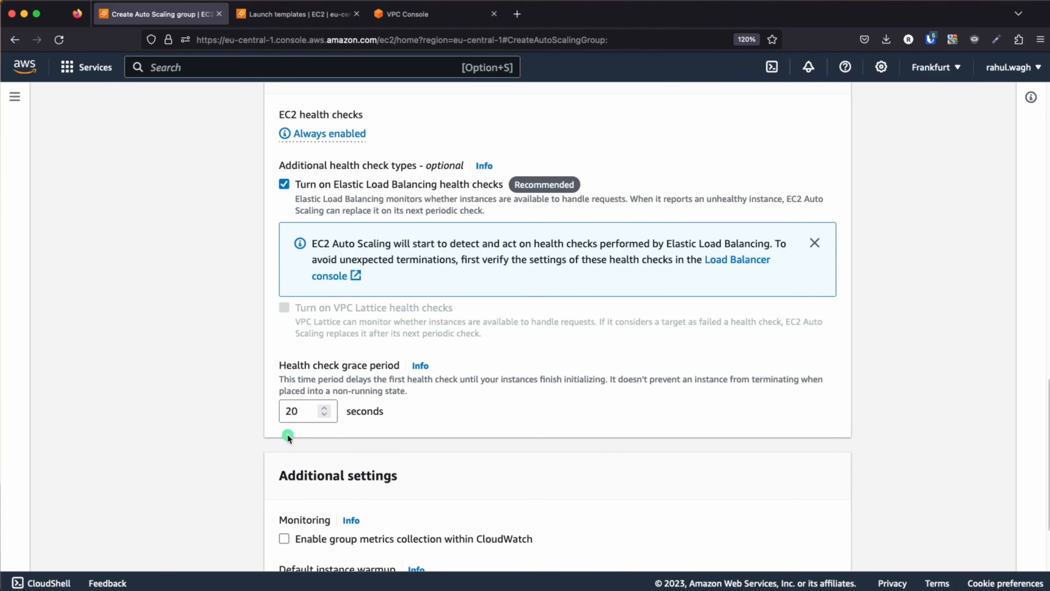
scroll(288, 435, down, 3)
scroll(287, 434, up, 1)
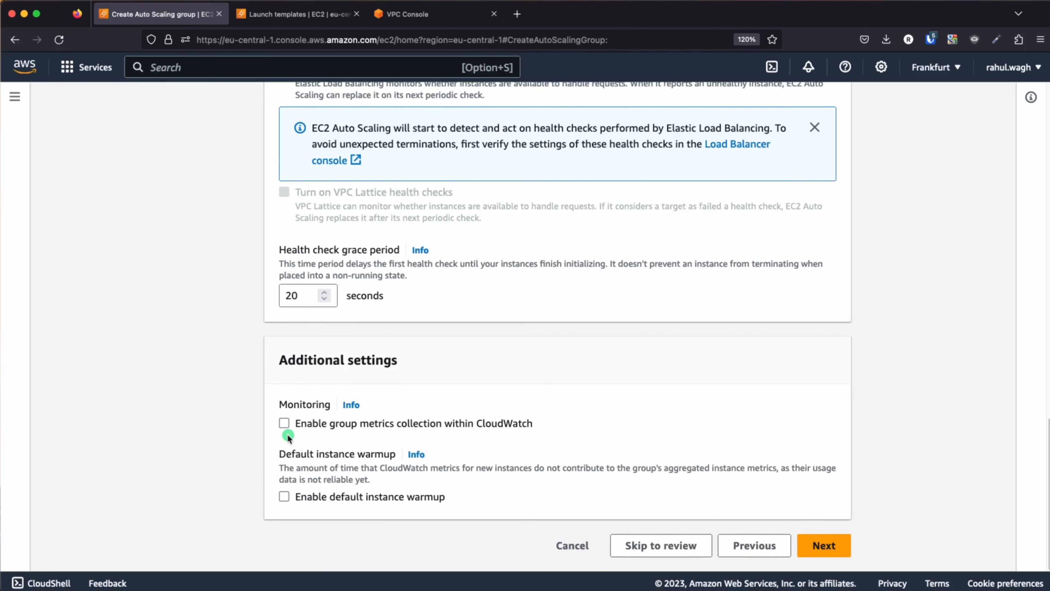
click(828, 555)
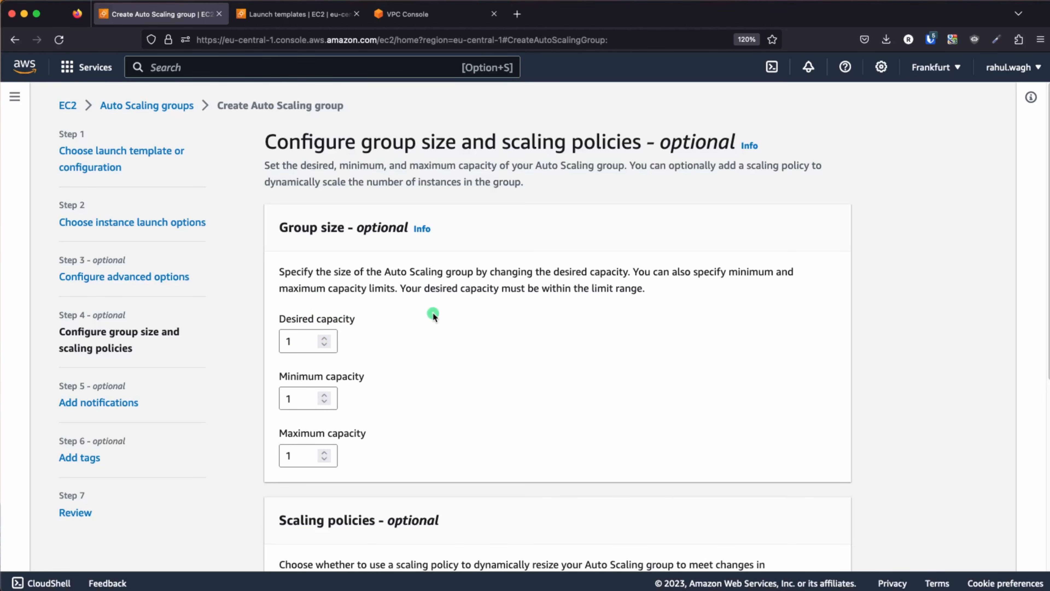
Consult the architecture slide and set the group size to desired capacity 2, minimum 1 and maximum 3.
key(super+Tab)
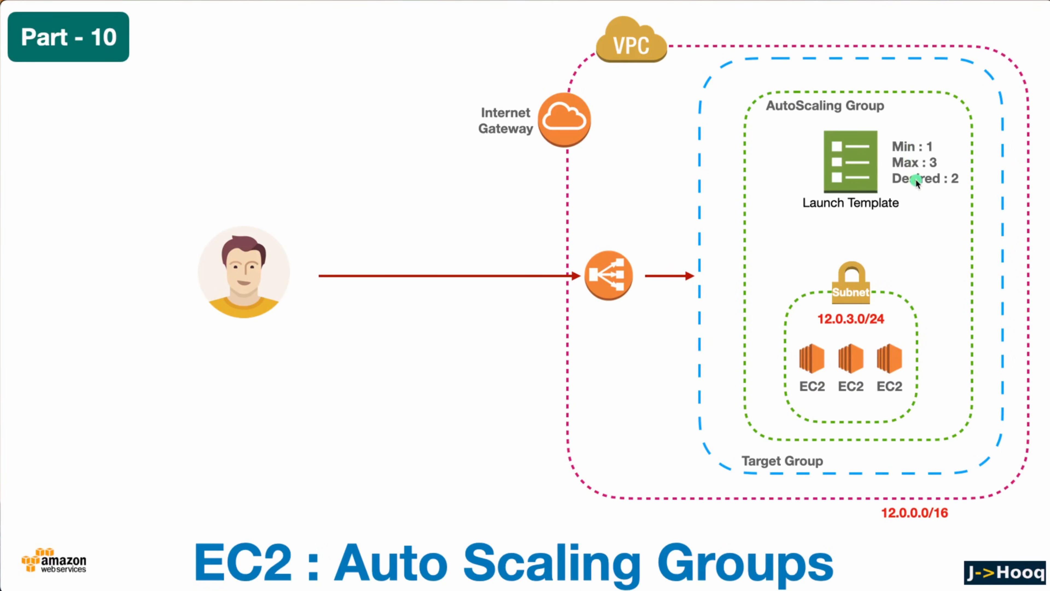
key(super+Tab)
double_click(296, 337)
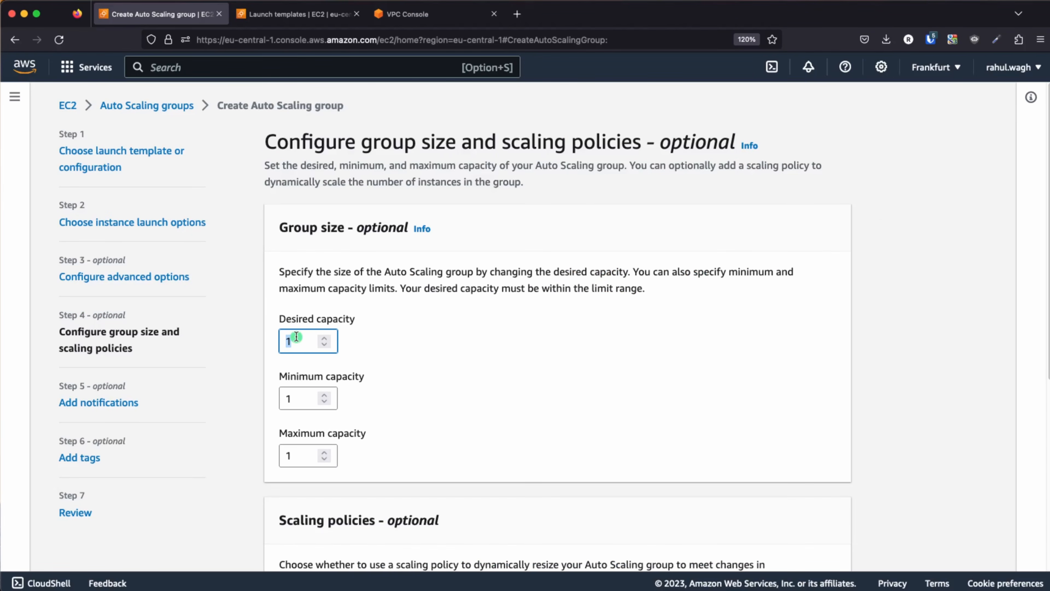
text(2)
click(301, 401)
click(304, 454)
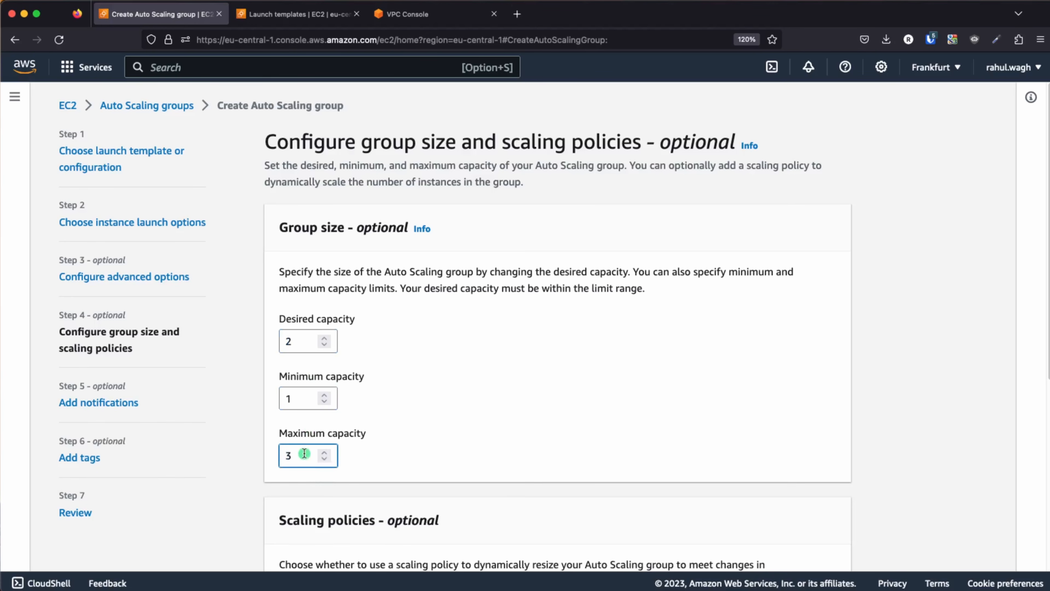
click(478, 367)
Try the target tracking scaling policy to examine its settings, and set the scaling policy back to None.
scroll(475, 393, down, 5)
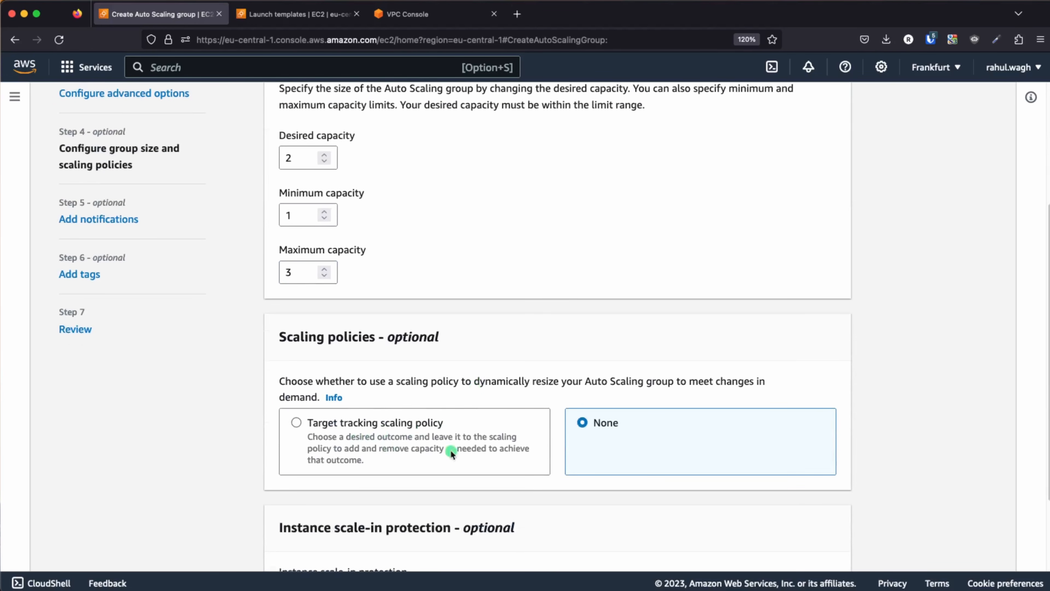
scroll(450, 450, down, 3)
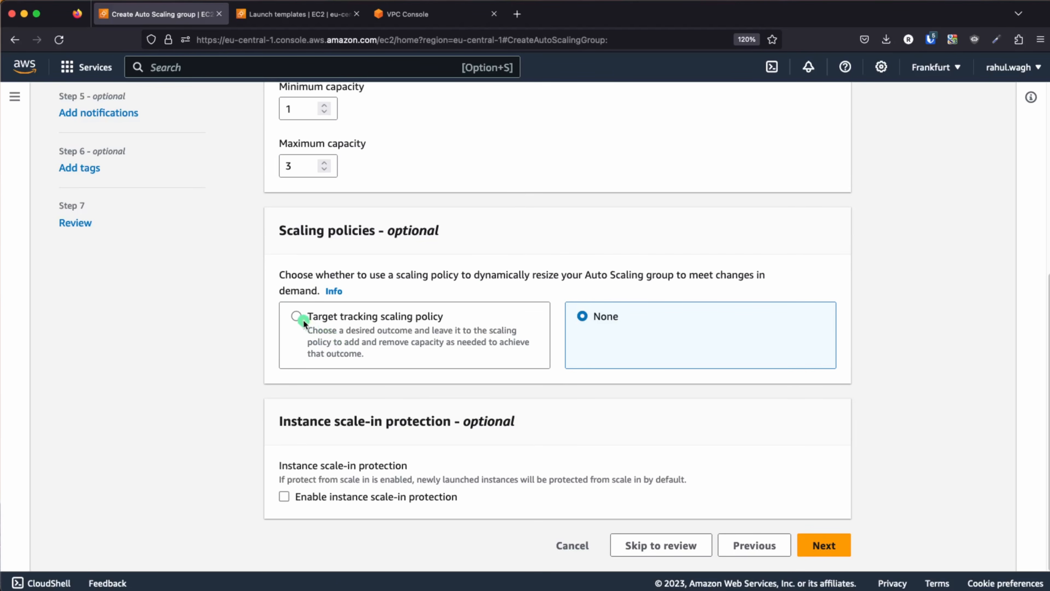
click(296, 316)
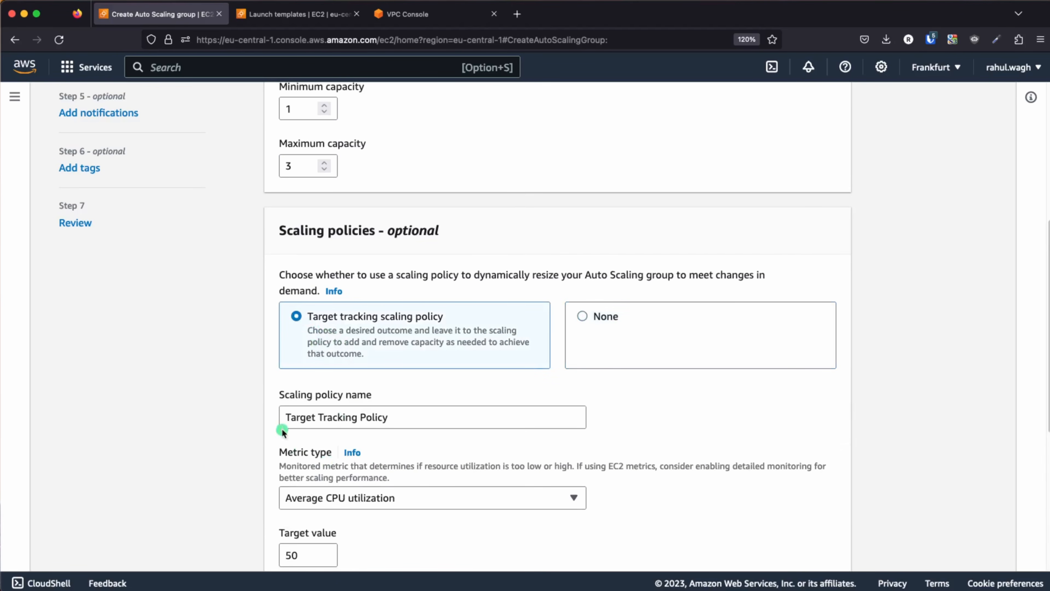
scroll(346, 360, down, 2)
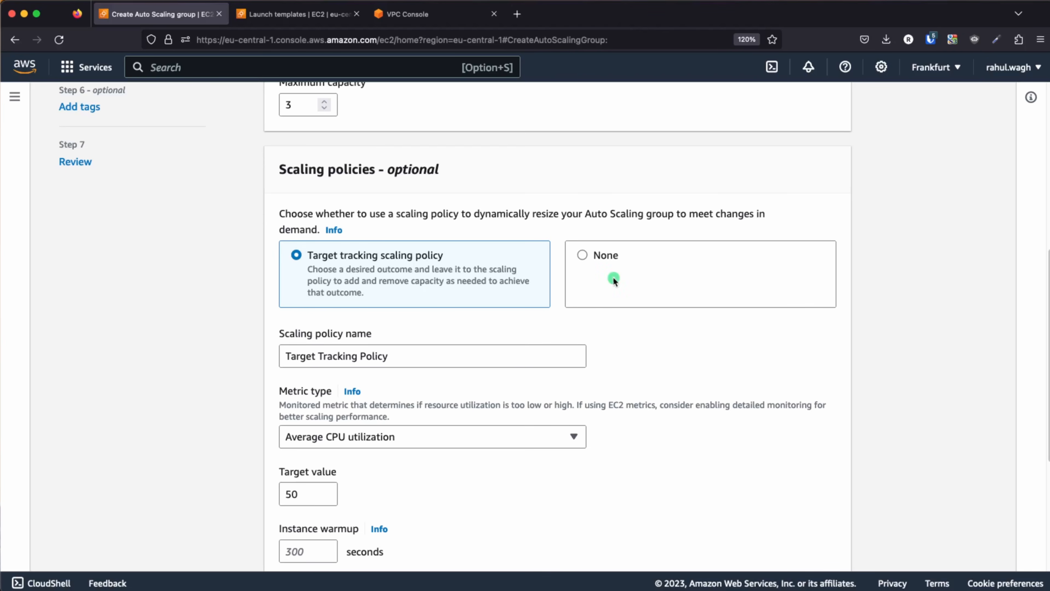
click(583, 257)
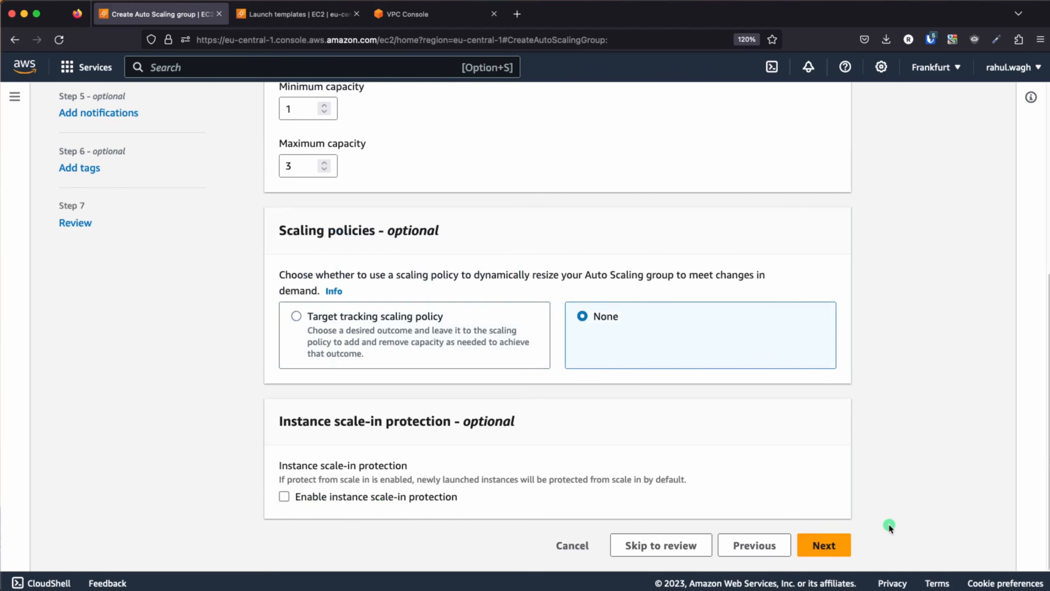
Continue without notifications or tags, review the configuration and create the Auto Scaling group.
click(825, 545)
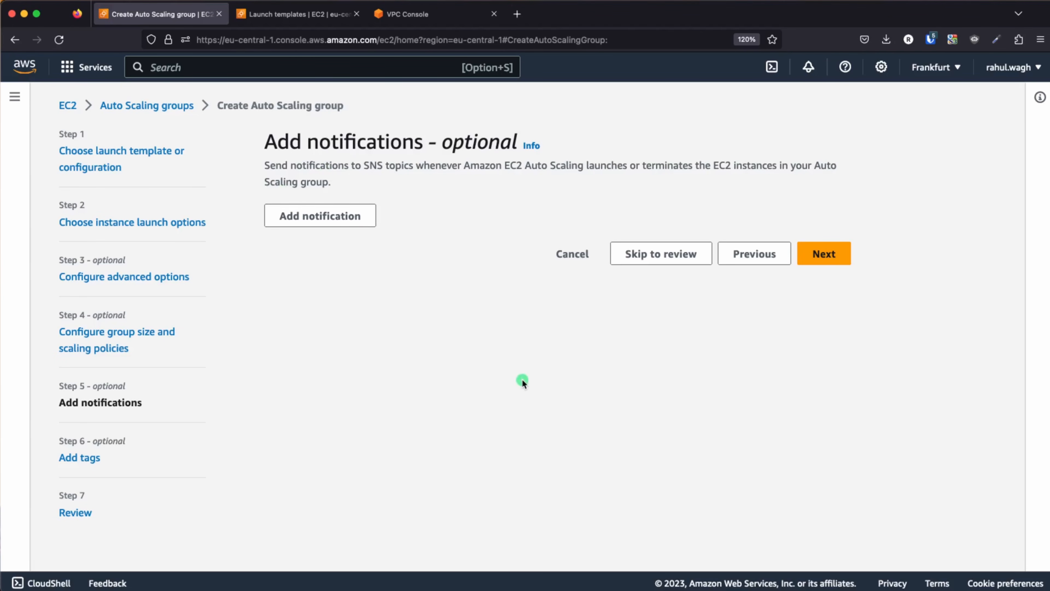
click(833, 261)
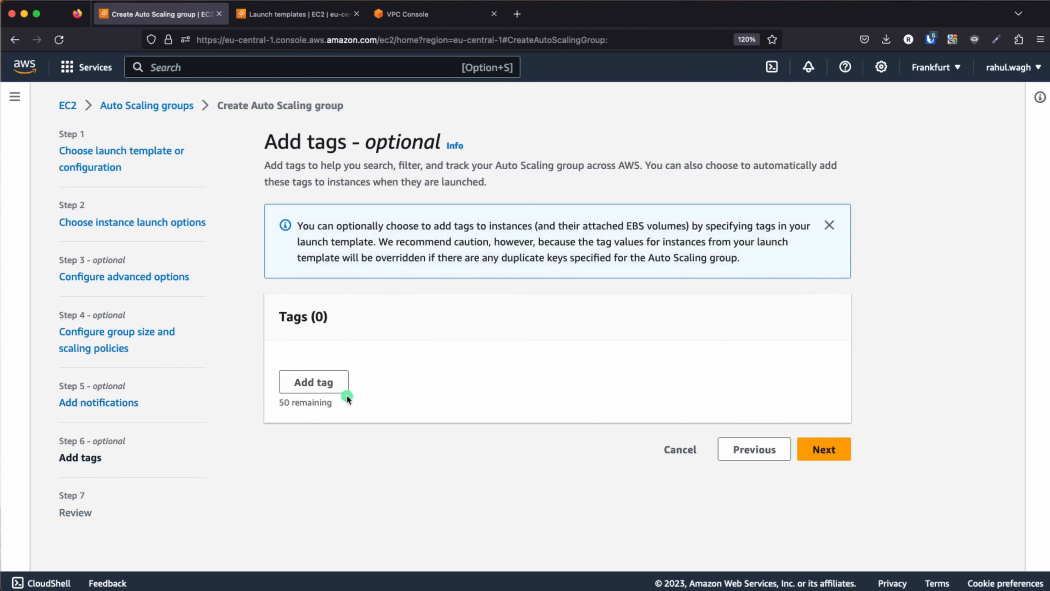
click(835, 449)
scroll(522, 414, down, 8)
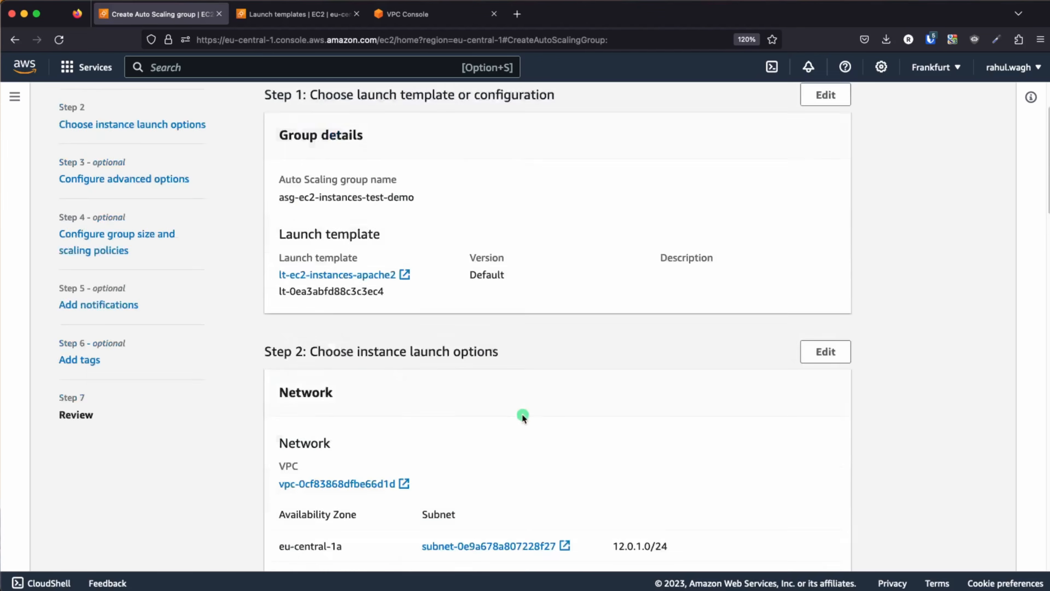
scroll(522, 414, down, 20)
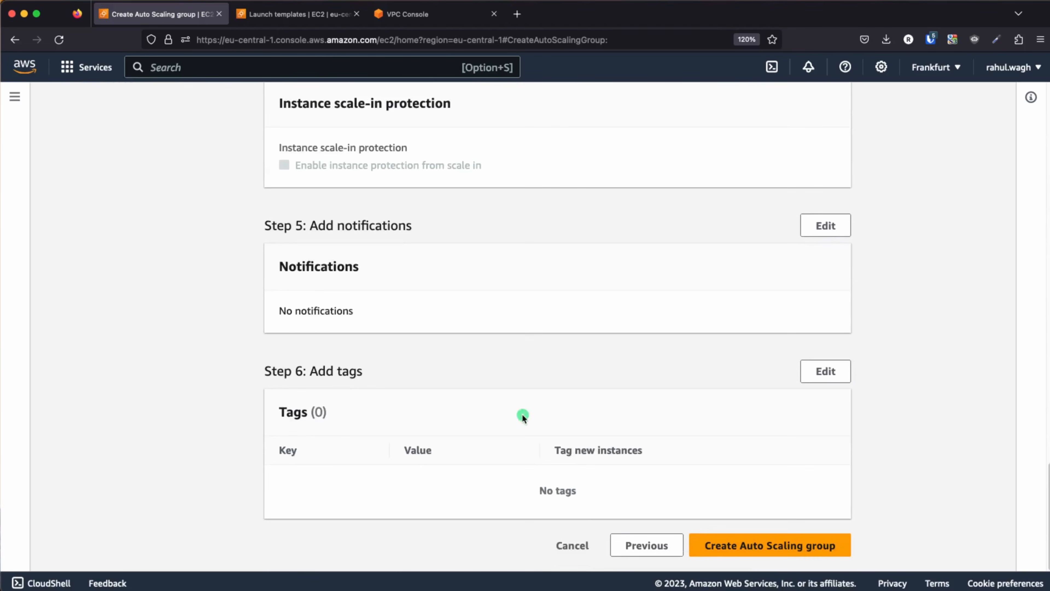
click(781, 546)
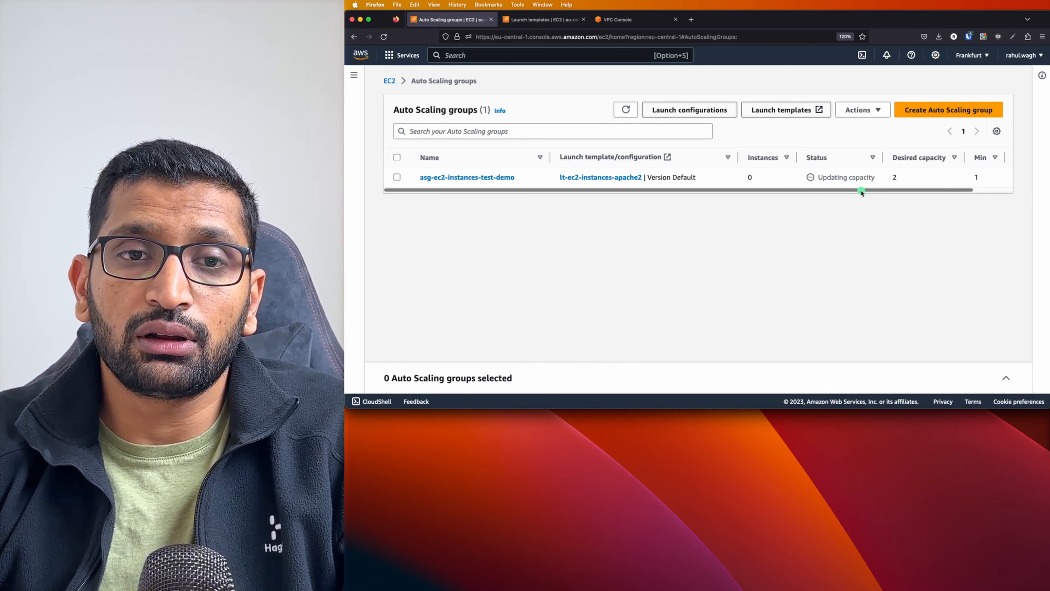
Check the new group's capacity values and list the running EC2 instances in a second browser tab.
scroll(861, 190, right, 3)
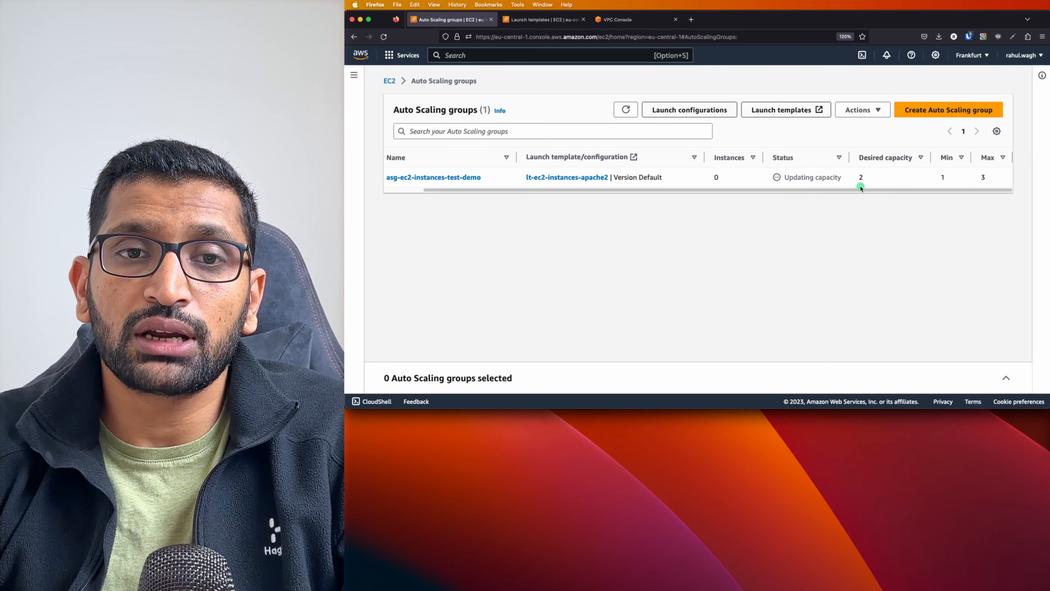
drag(858, 179, 867, 178)
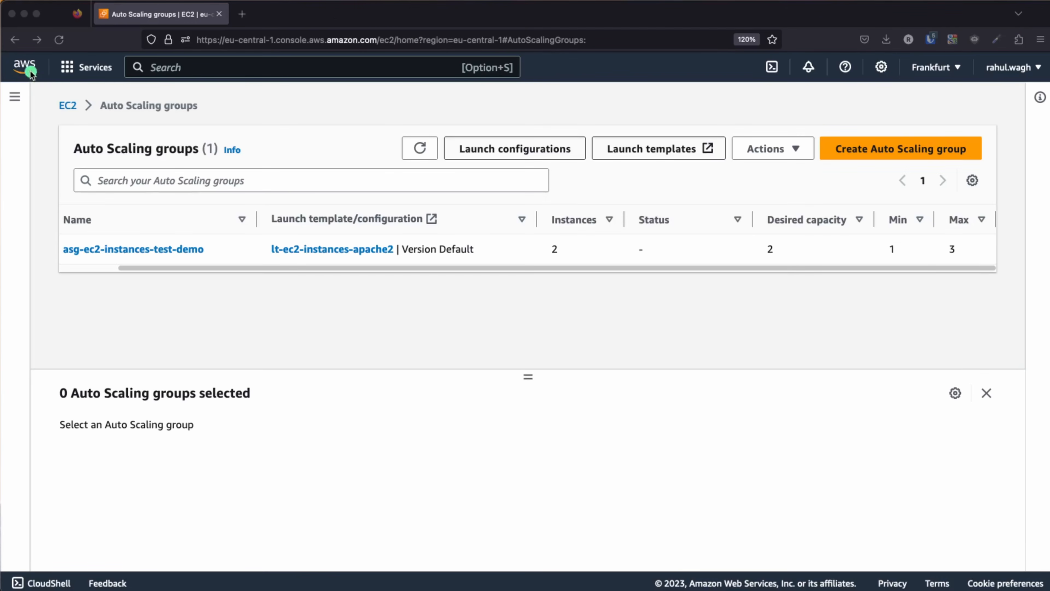
super+click(30, 72)
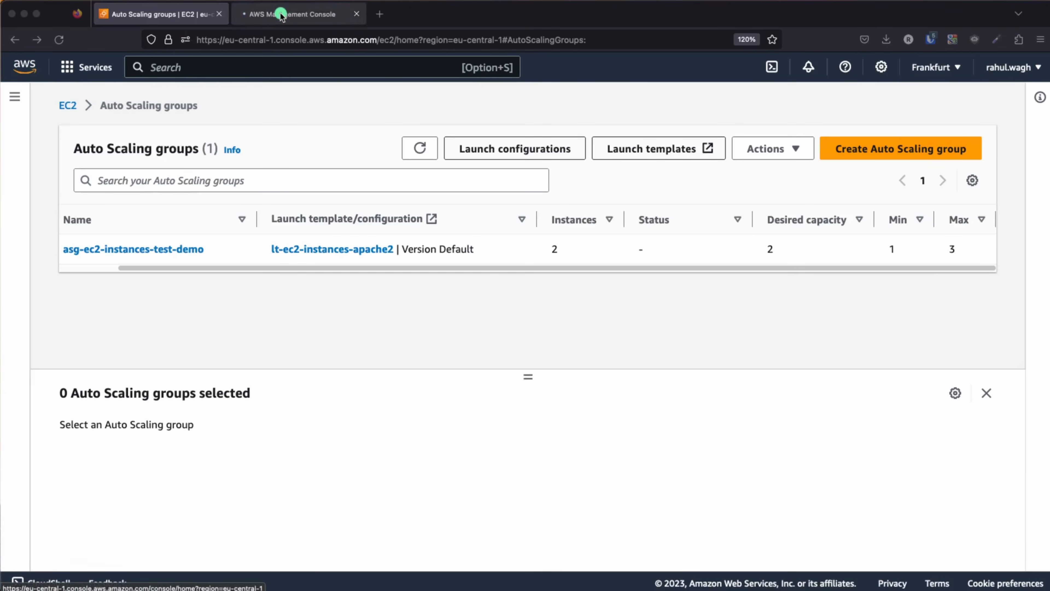
click(281, 15)
click(127, 210)
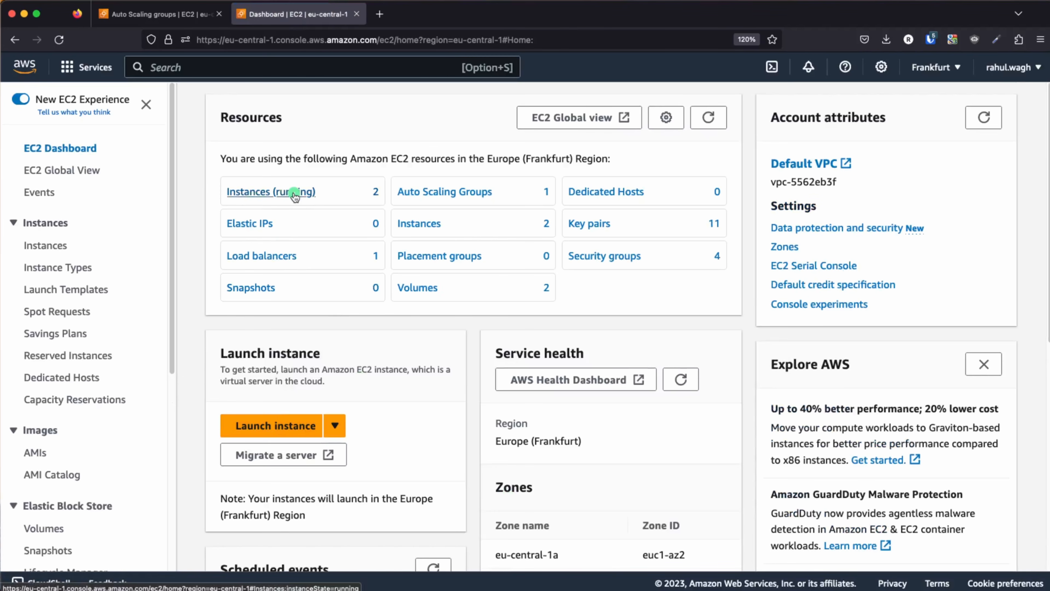
click(300, 191)
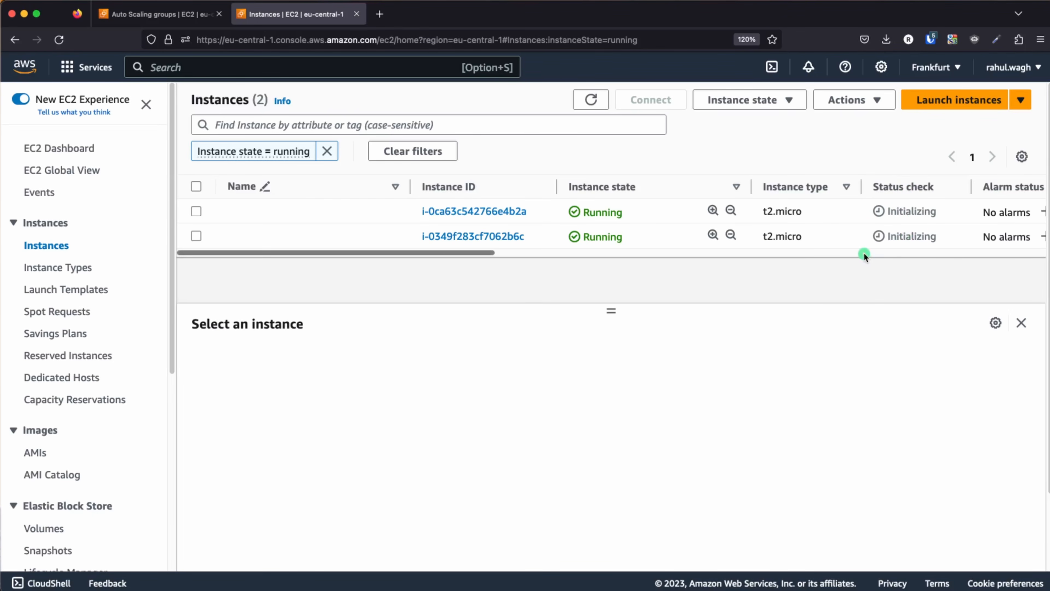
Consult the Auto Scaling architecture slide in Keynote, and refresh the instance list in Firefox to check status checks and Availability Zones.
key(super+Tab)
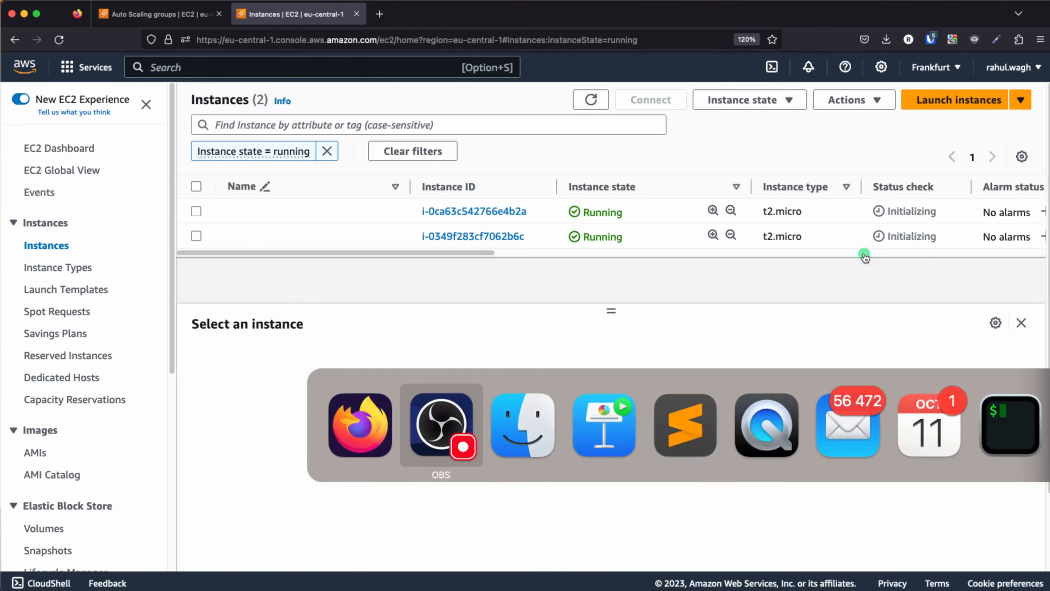
key(super+Tab)
key(super+Tab)
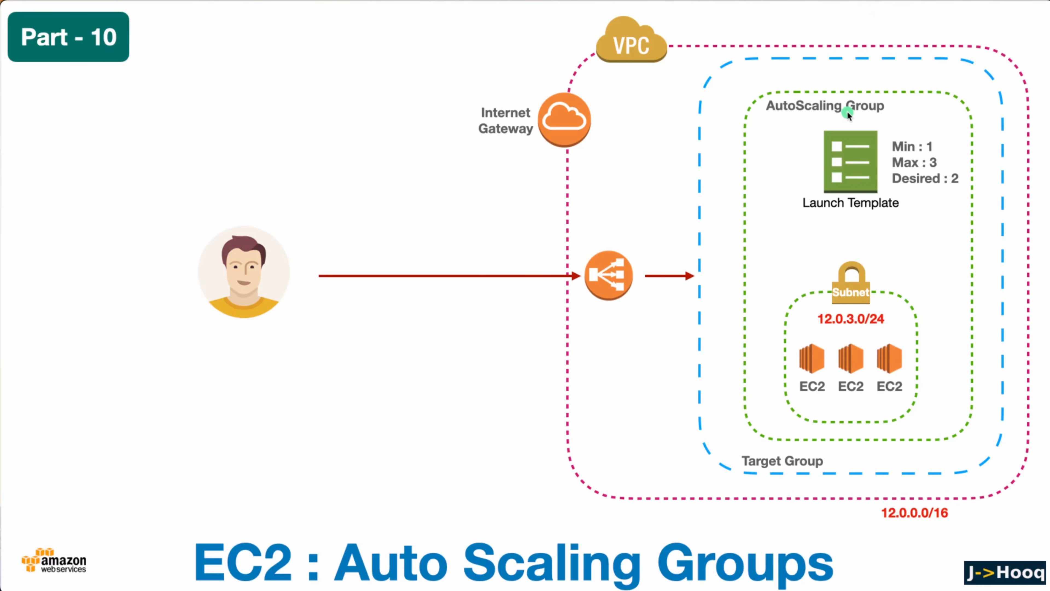
key(Right)
key(super+Tab)
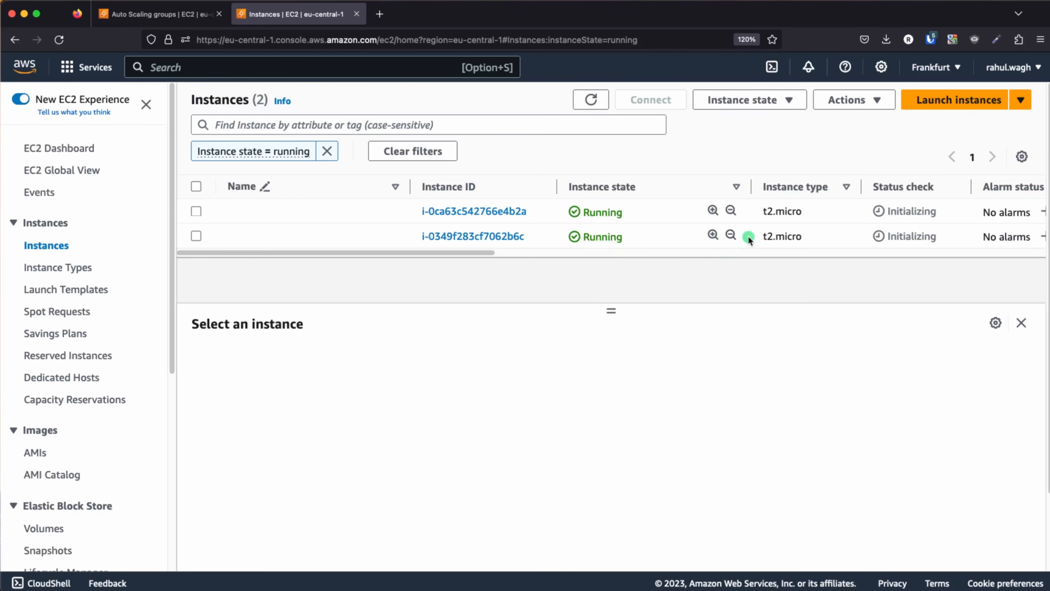
click(591, 99)
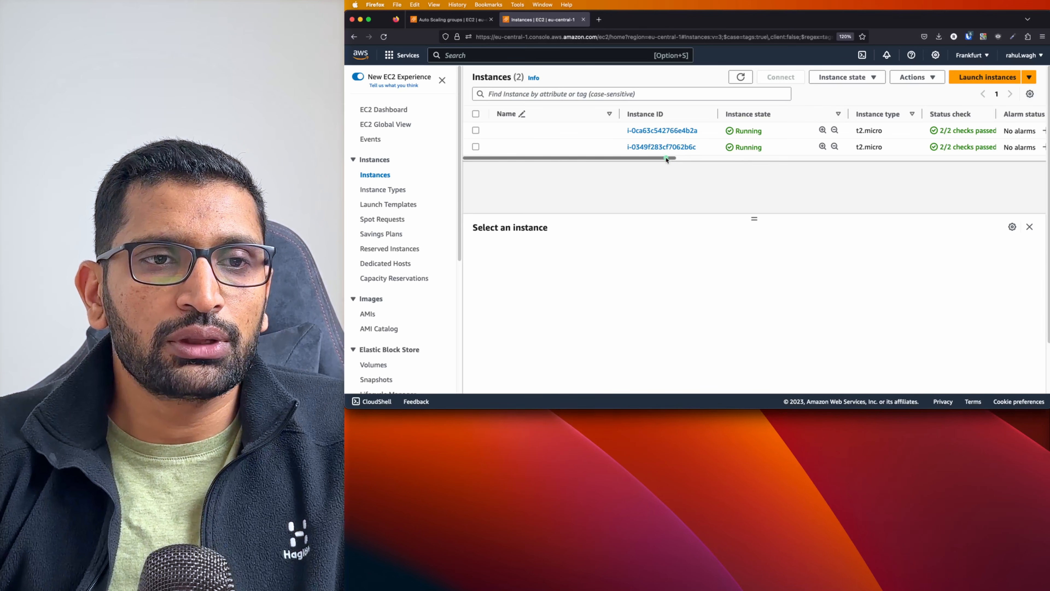
drag(676, 158, 732, 164)
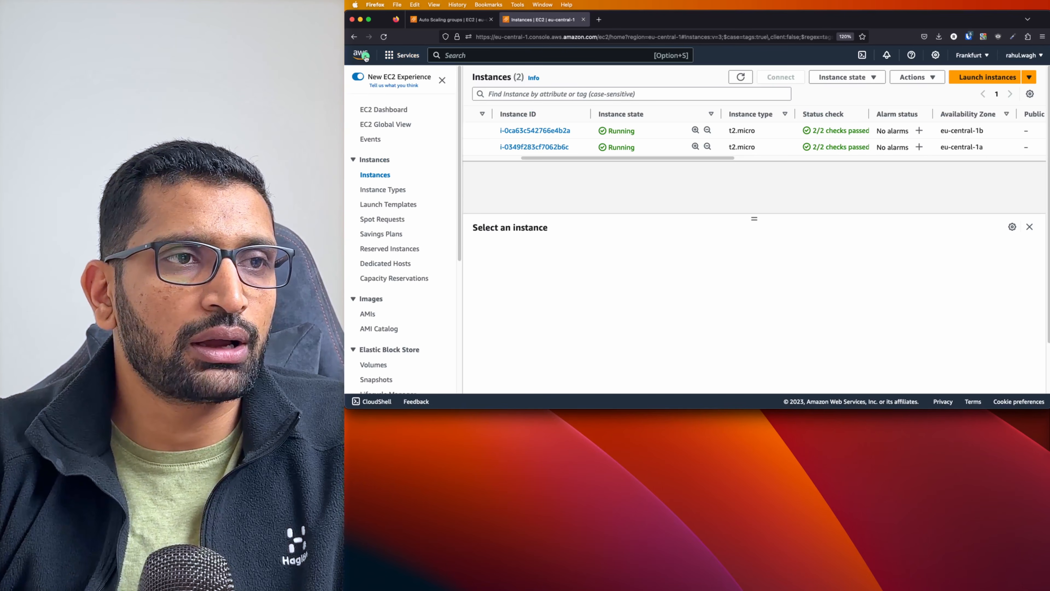
Open the load balancer alb-ec2-instances-with-asg and copy its DNS name.
scroll(385, 133, down, 5)
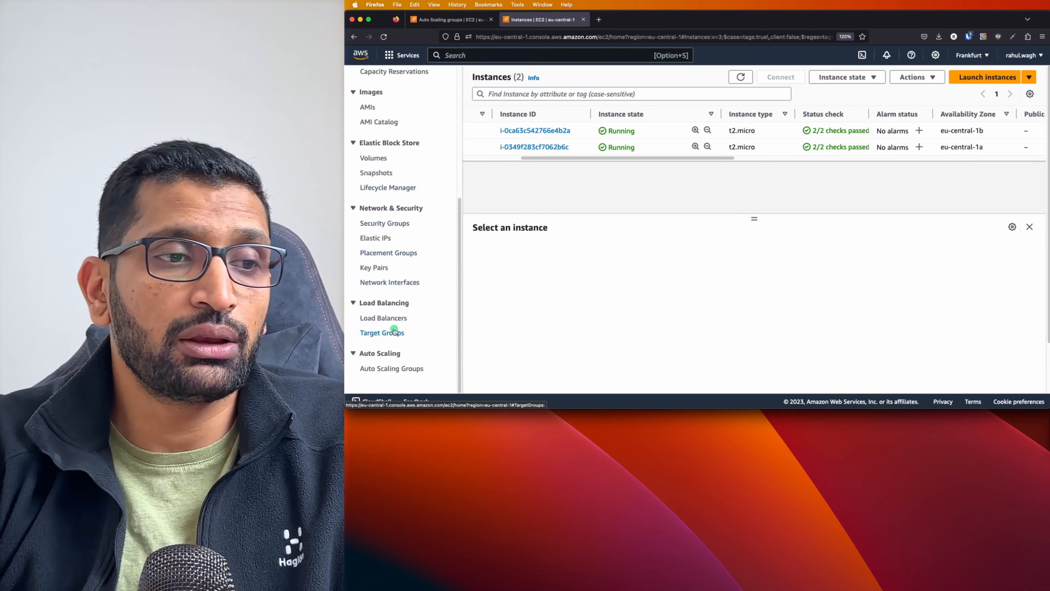
click(383, 318)
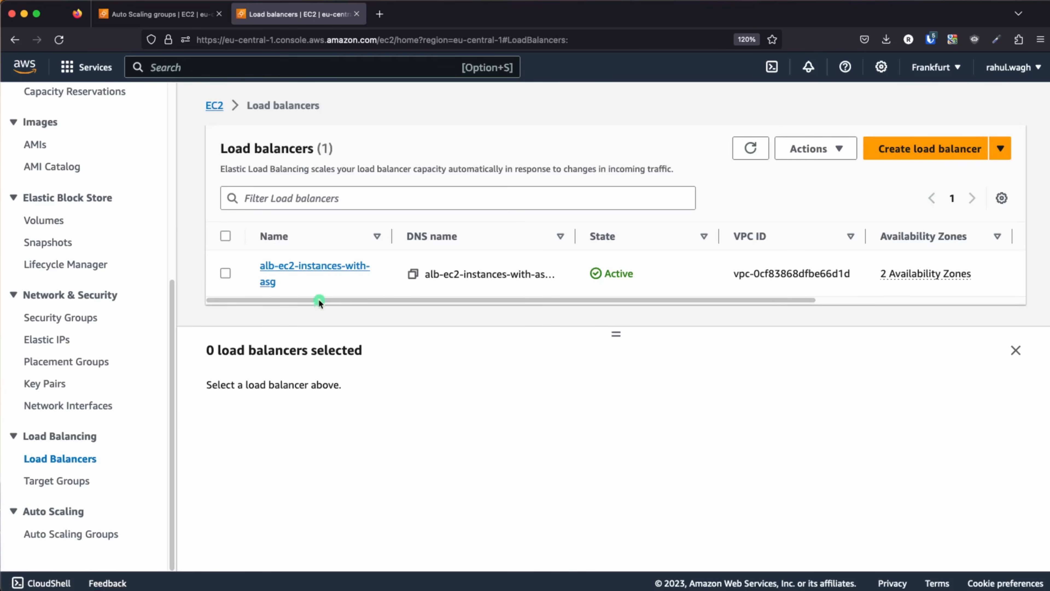
click(308, 266)
scroll(562, 369, down, 3)
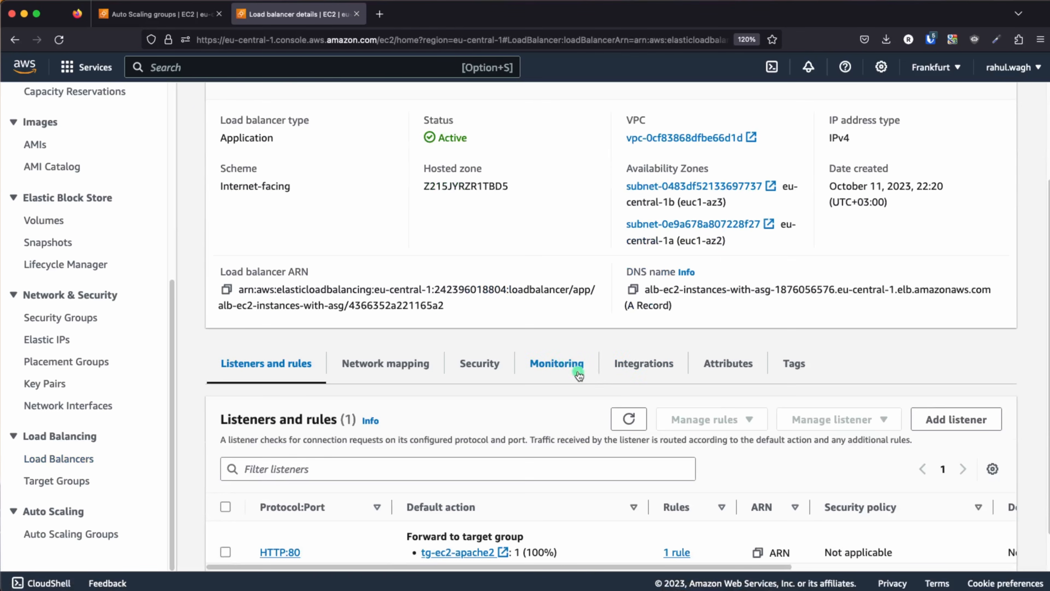
click(633, 289)
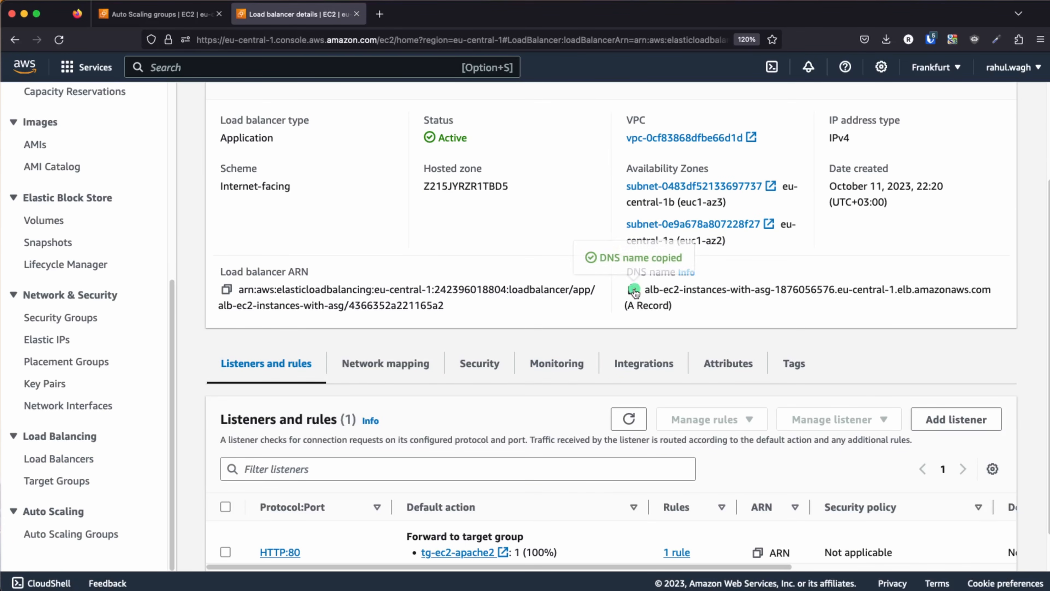
Load the copied load balancer DNS name in a new browser tab and enlarge the page to 300%.
click(380, 14)
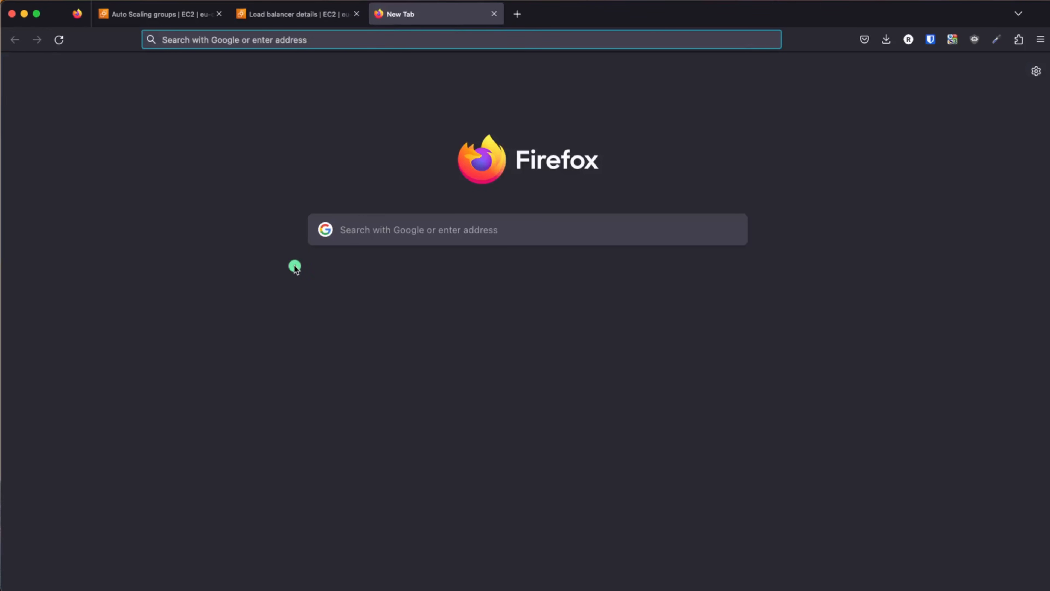
key(super+v)
key(Return)
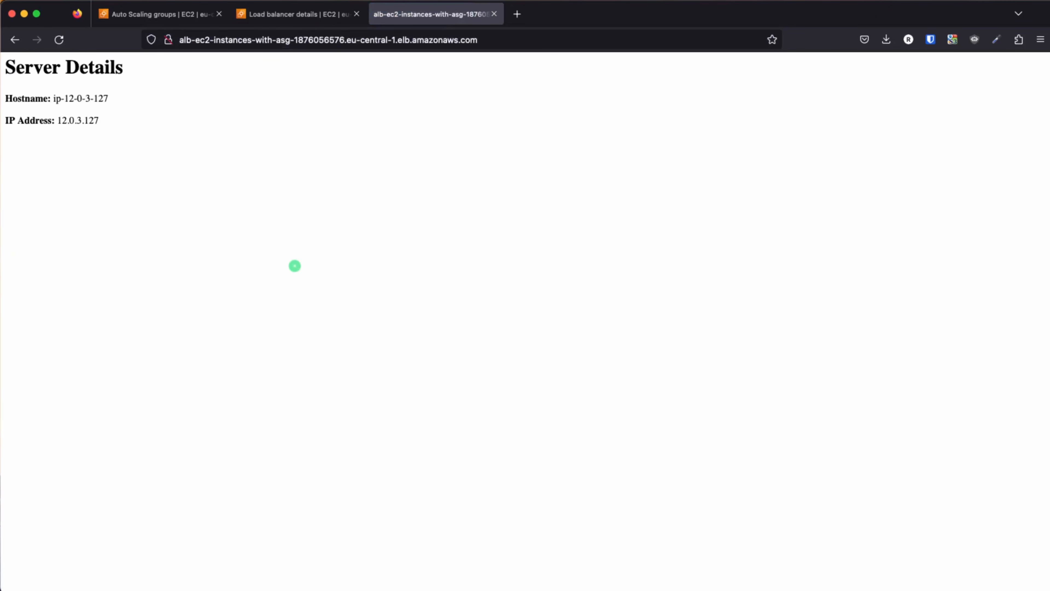
key(super+plus)
key(super+plus)
key(super+plus)
key(super+plus)
key(super+plus)
key(super+plus)
key(super+plus)
key(super+plus)
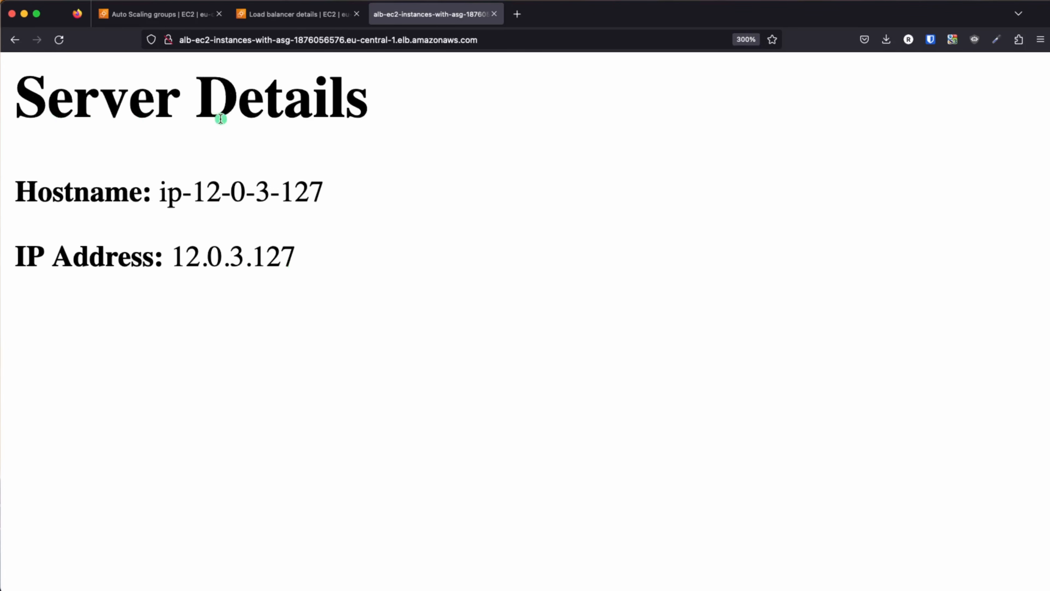
Examine the hostname on the Server Details page, reload the page and compare the hostname served.
drag(190, 190, 316, 193)
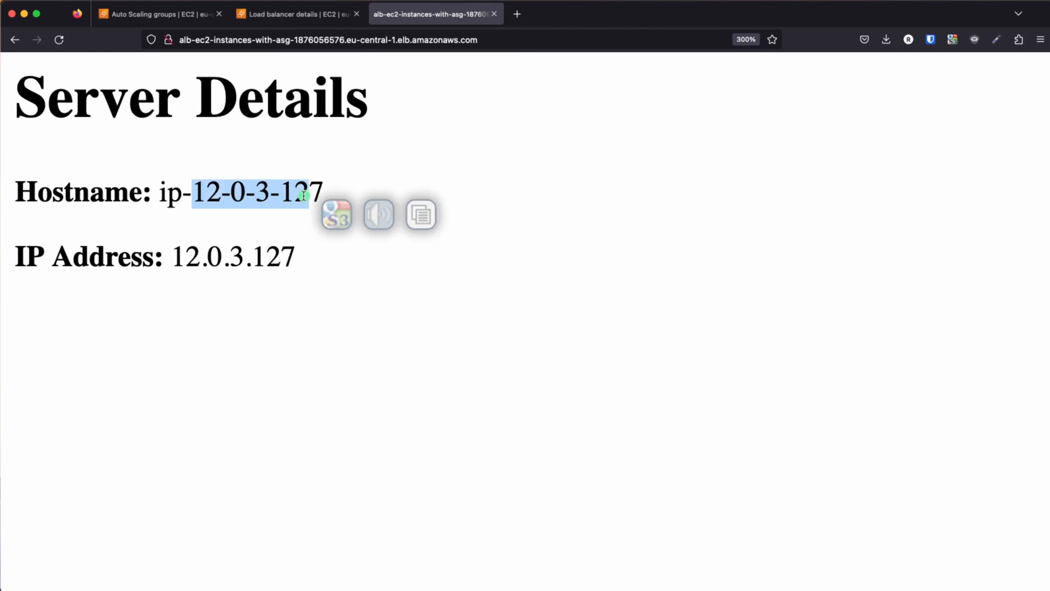
click(59, 39)
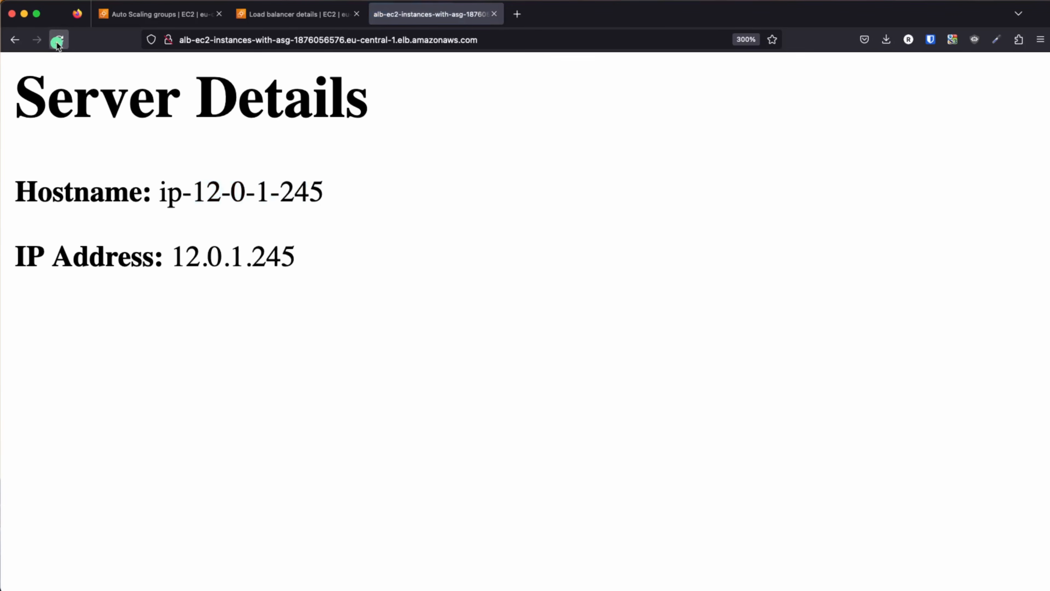
drag(253, 188, 319, 190)
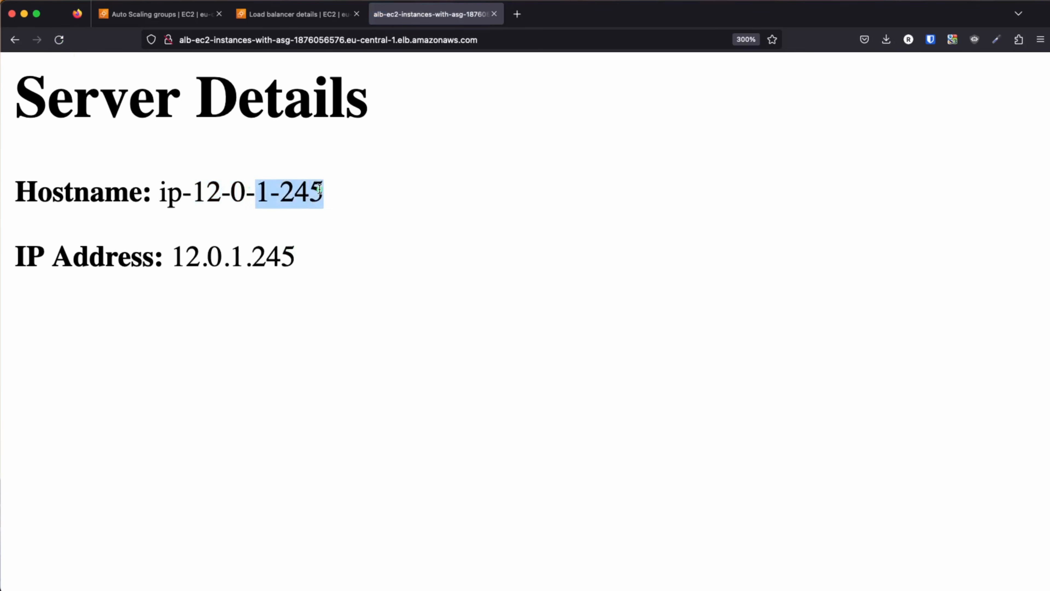
Open the running instances in a separate browser tab and check the private IPv4 address of instance i-0ca63c542766e4b2a.
click(273, 14)
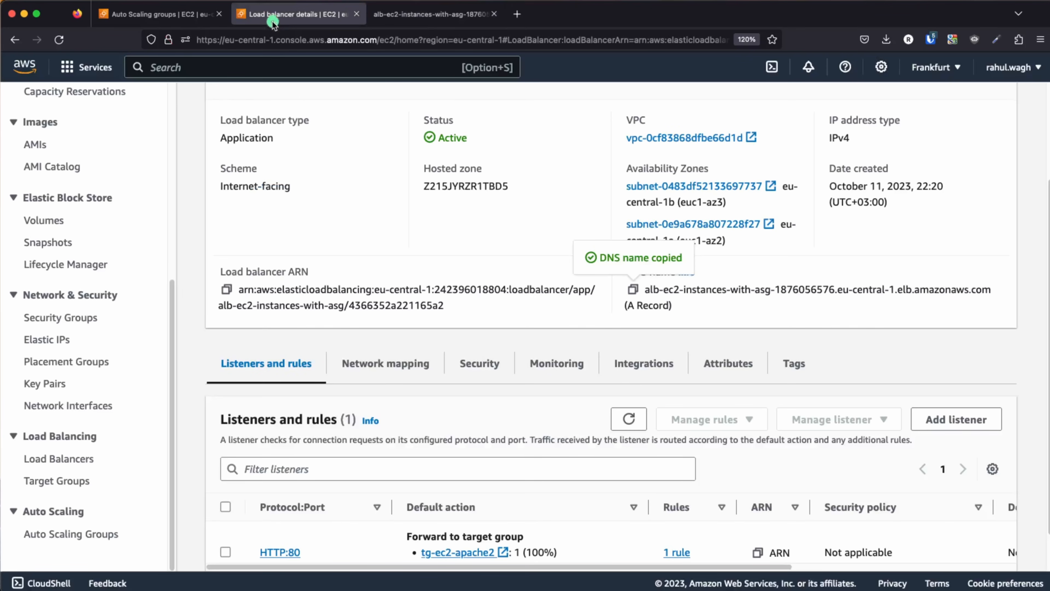
scroll(352, 234, up, 5)
super+click(214, 105)
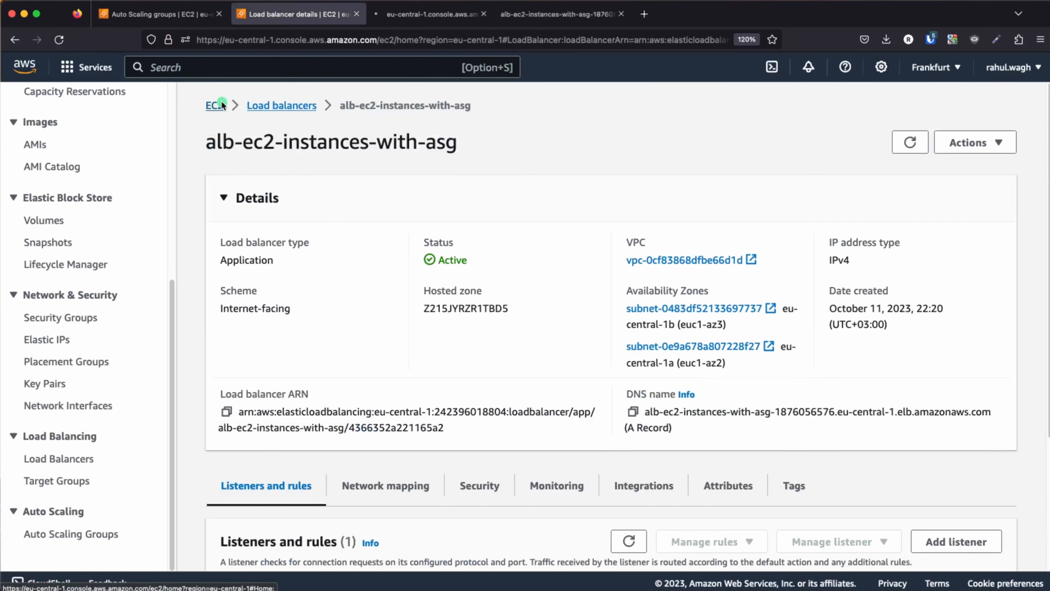
click(426, 14)
click(285, 191)
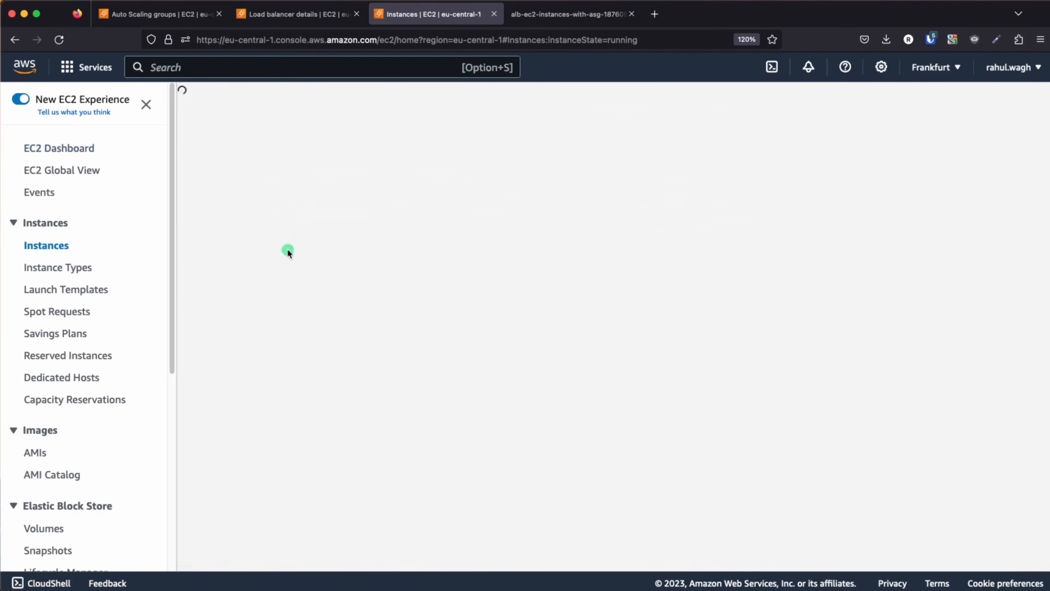
click(471, 211)
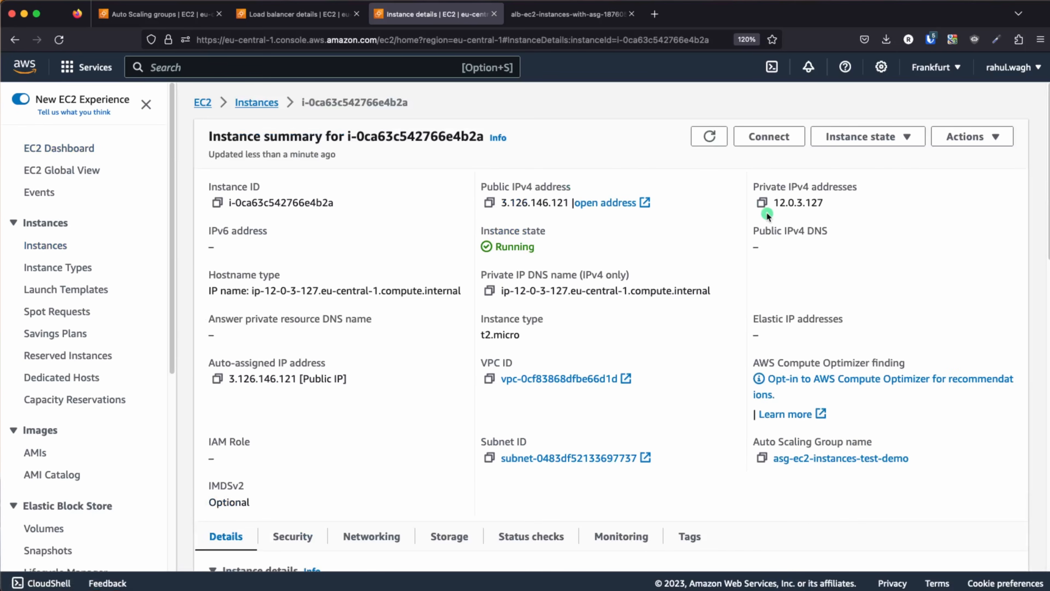
drag(778, 203, 831, 202)
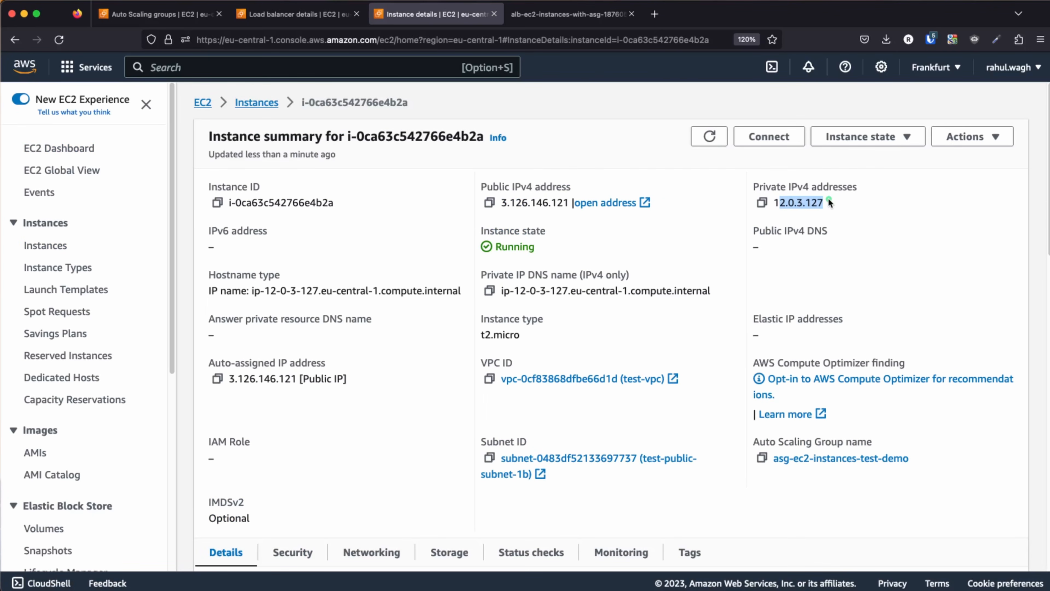
Reload the Server Details page and match its hostname against the first instance's private IPv4 address.
click(546, 15)
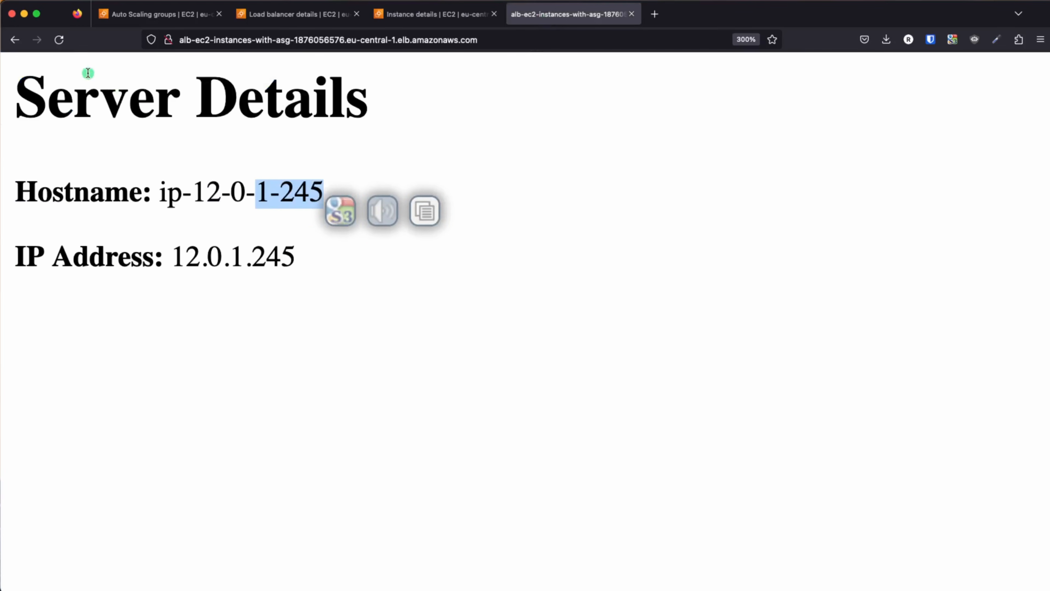
click(59, 40)
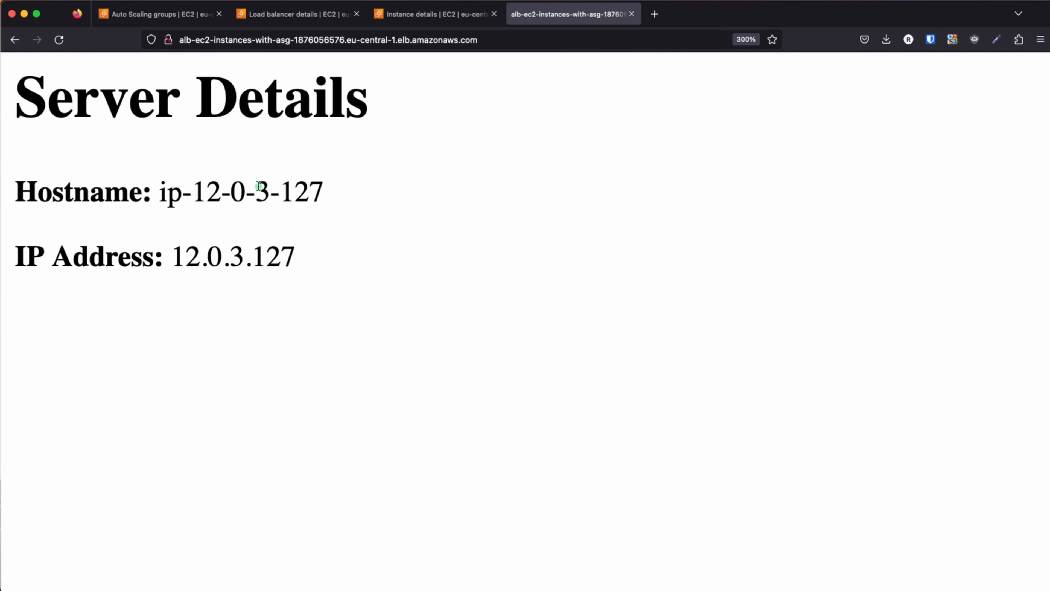
drag(256, 188, 347, 192)
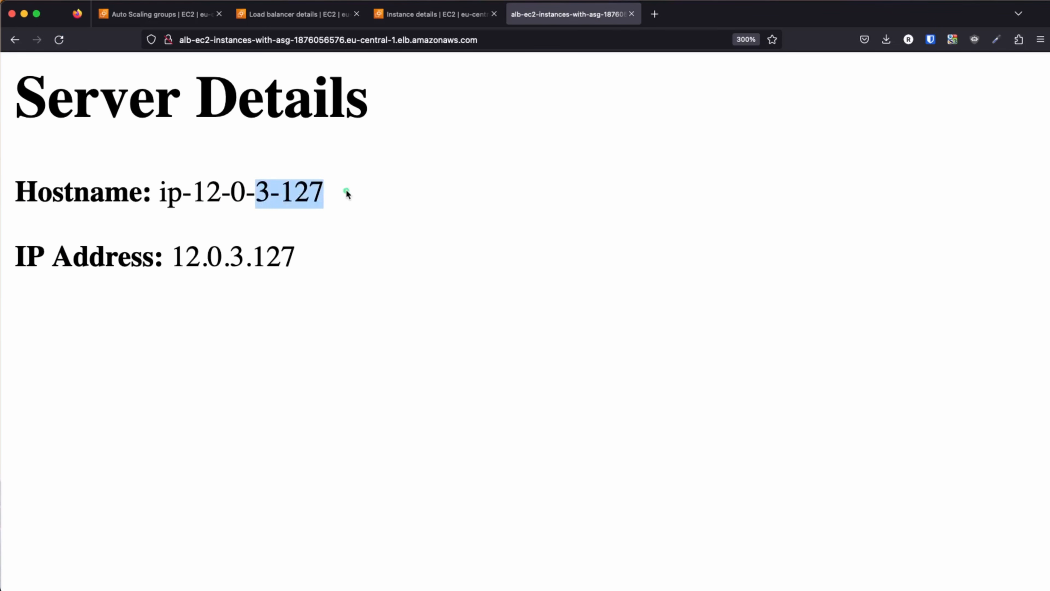
View instance i-0349f283cf7062b6c's private IPv4 address and compare it with the hostname on the reloaded Server Details page.
click(430, 15)
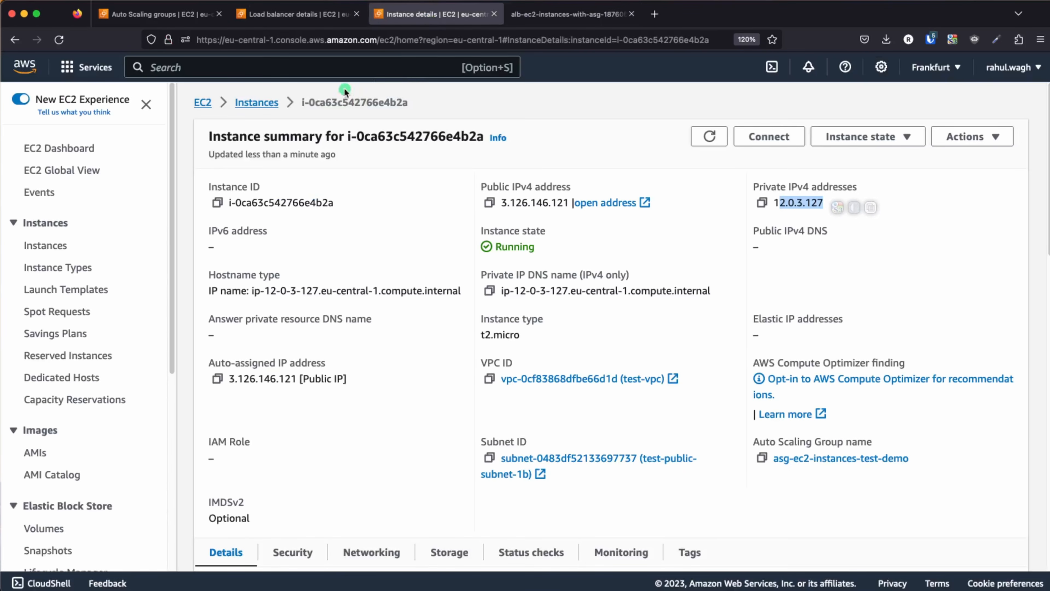
click(256, 102)
click(476, 205)
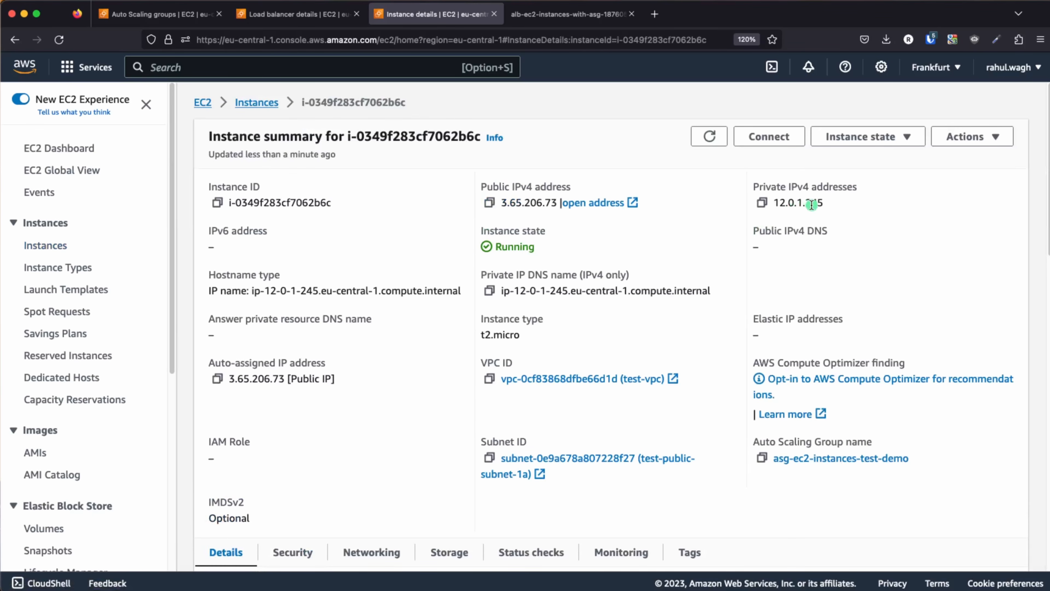
click(568, 14)
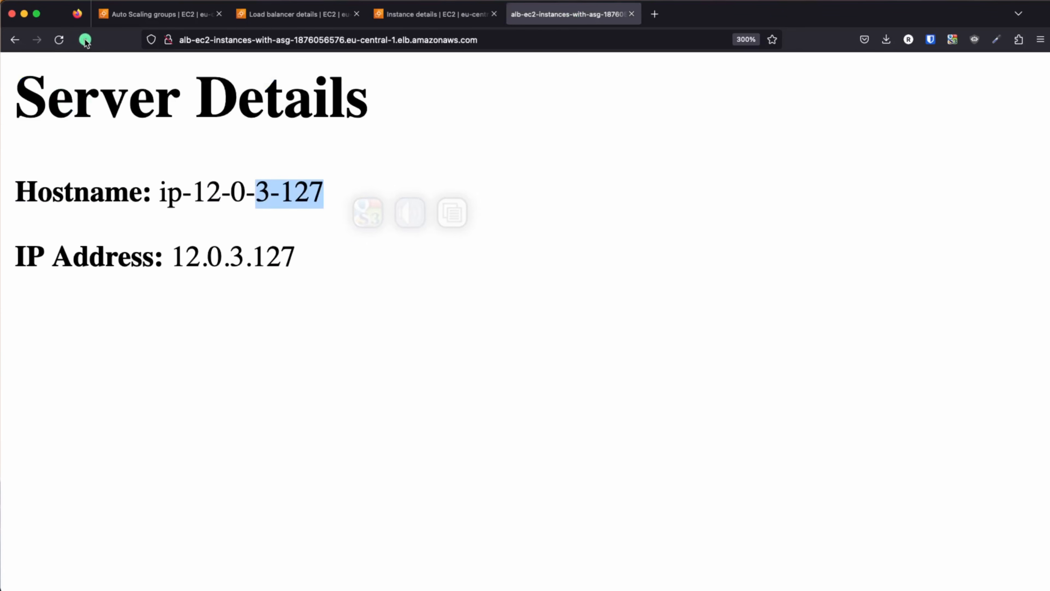
click(61, 39)
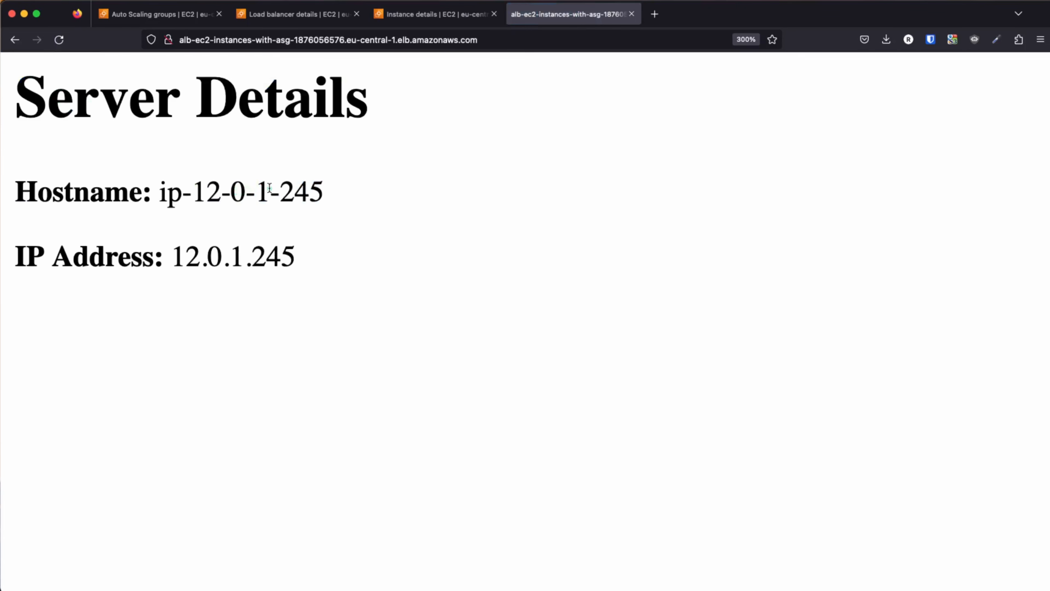
drag(269, 188, 349, 195)
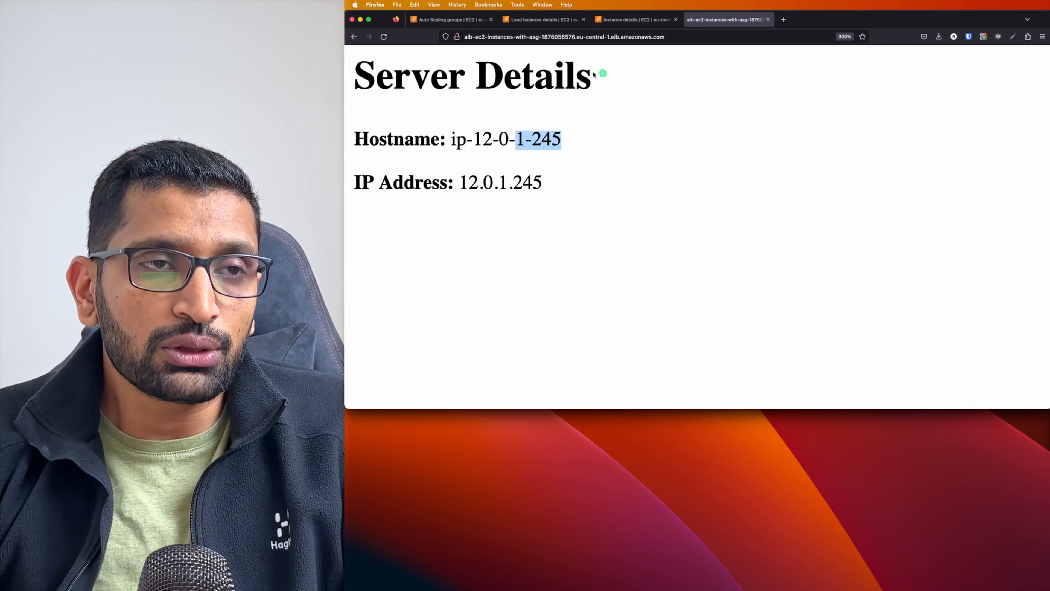
Open the Auto Scaling group asg-ec2-instances-test-demo and check its managed instances' lifecycle and health status.
click(450, 20)
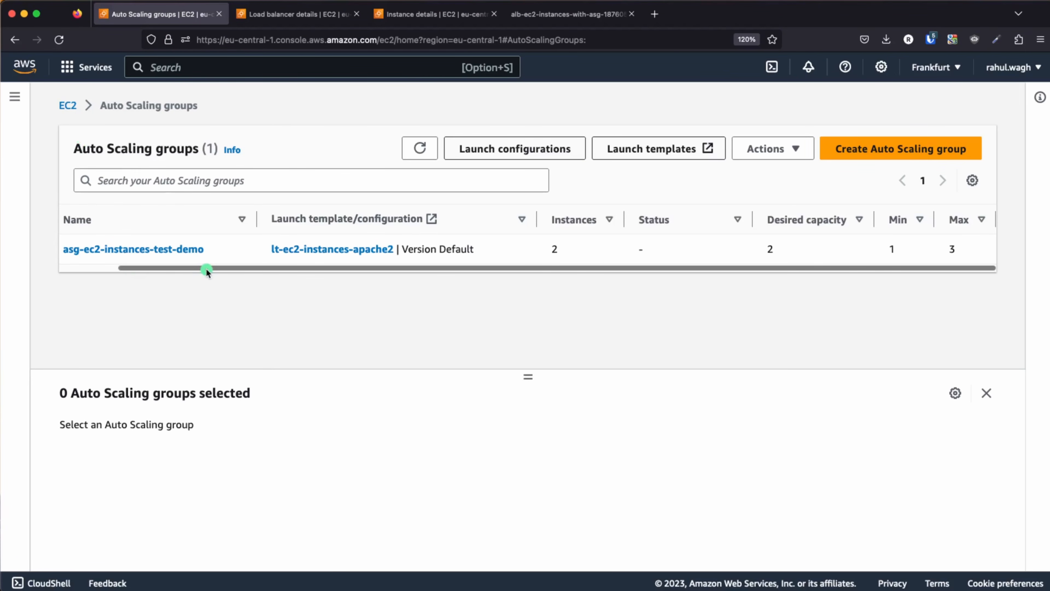
drag(206, 268, 145, 269)
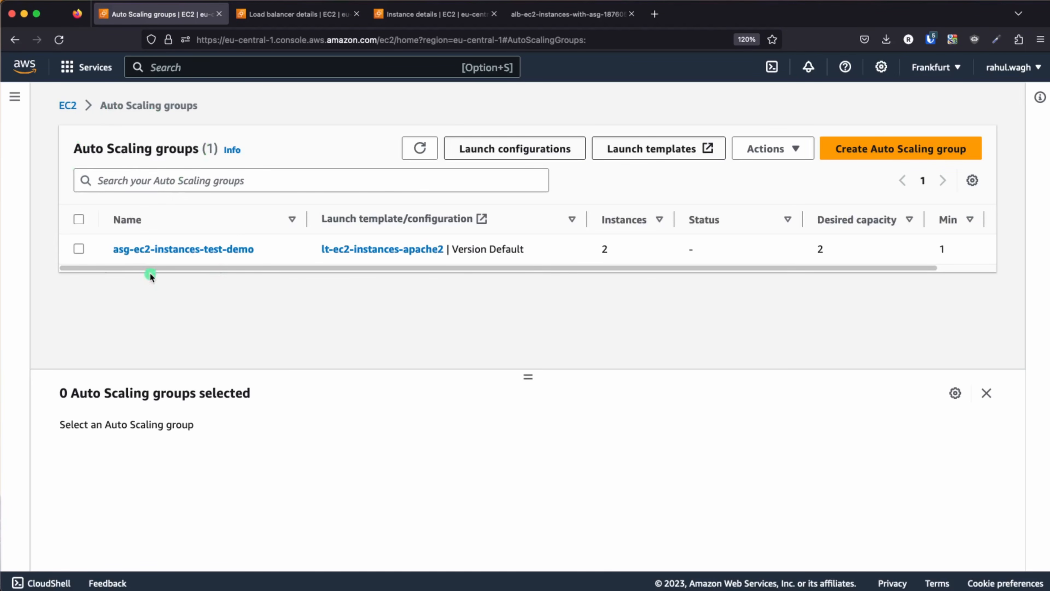
click(182, 249)
scroll(354, 305, down, 1)
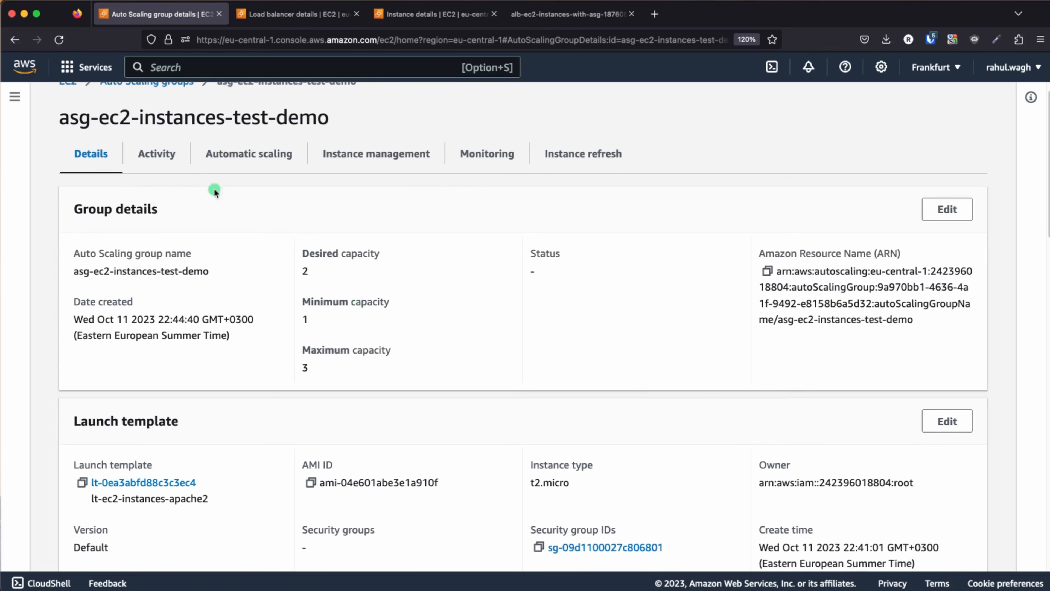
click(365, 156)
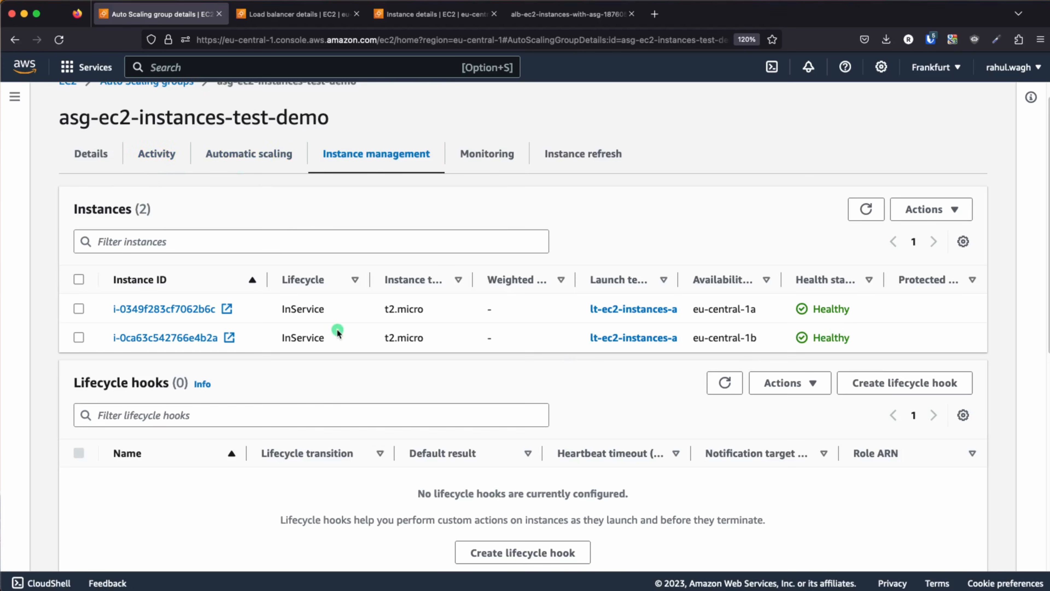
scroll(337, 332, up, 1)
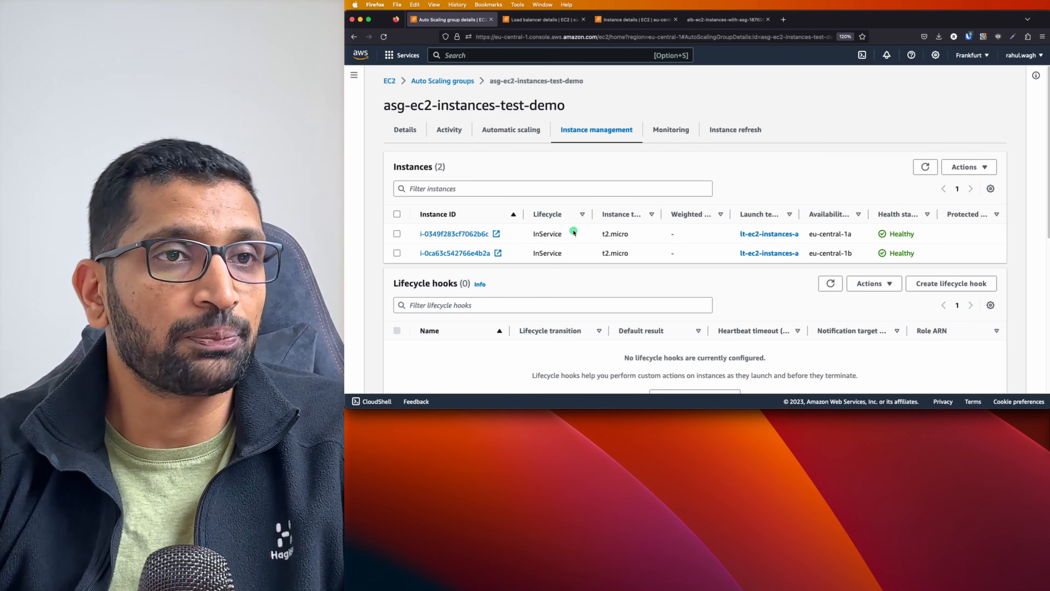
Close the load balancer details, instance details and Server Details tabs, keeping only the Auto Scaling group page open.
click(538, 20)
click(635, 19)
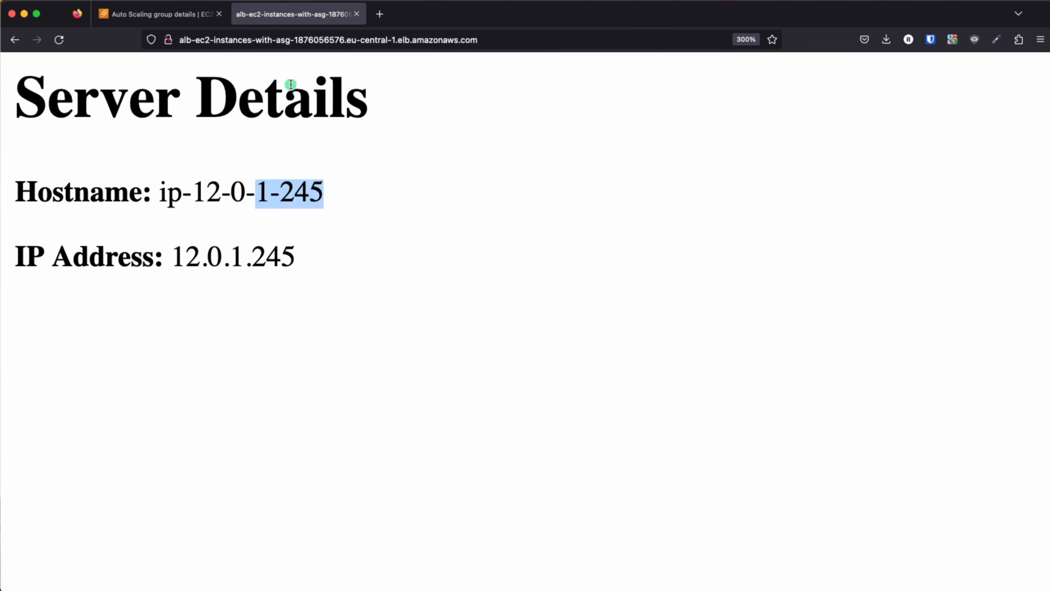
click(356, 14)
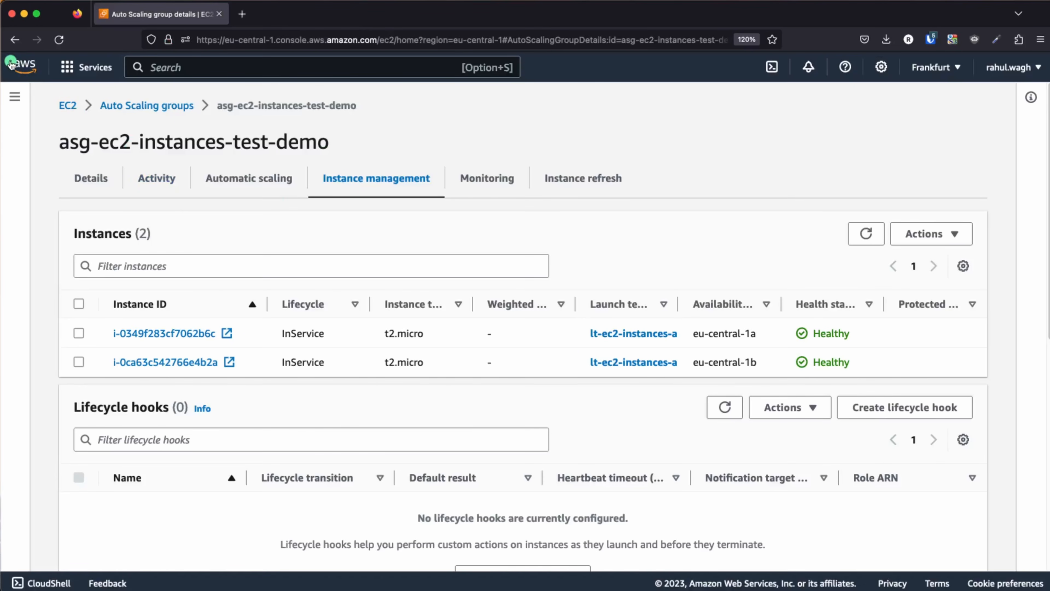
From Console Home, open EC2 in a second browser tab and show its running instances.
click(11, 64)
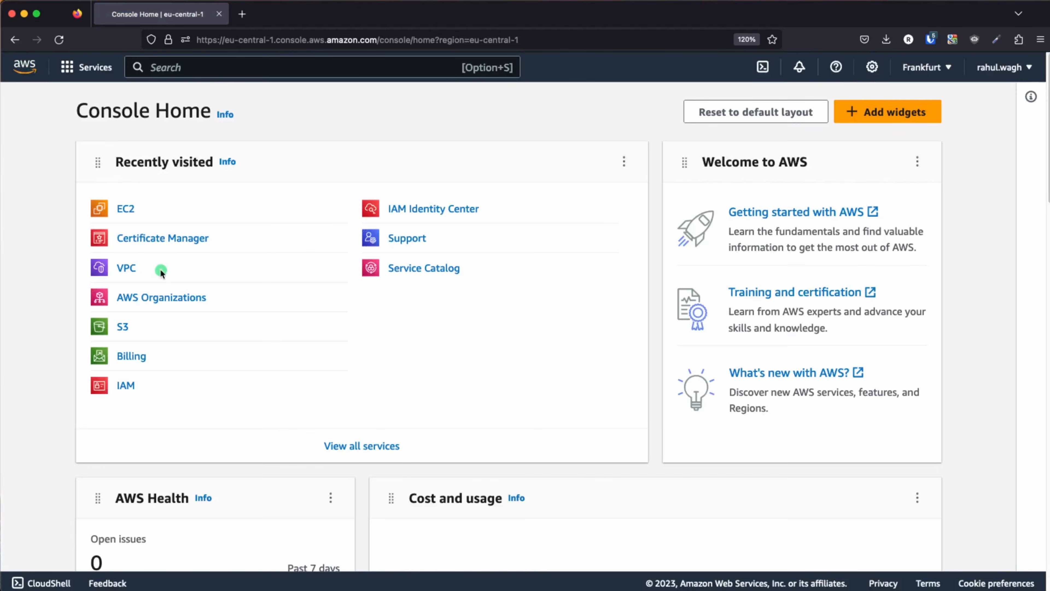
super+click(126, 208)
click(300, 14)
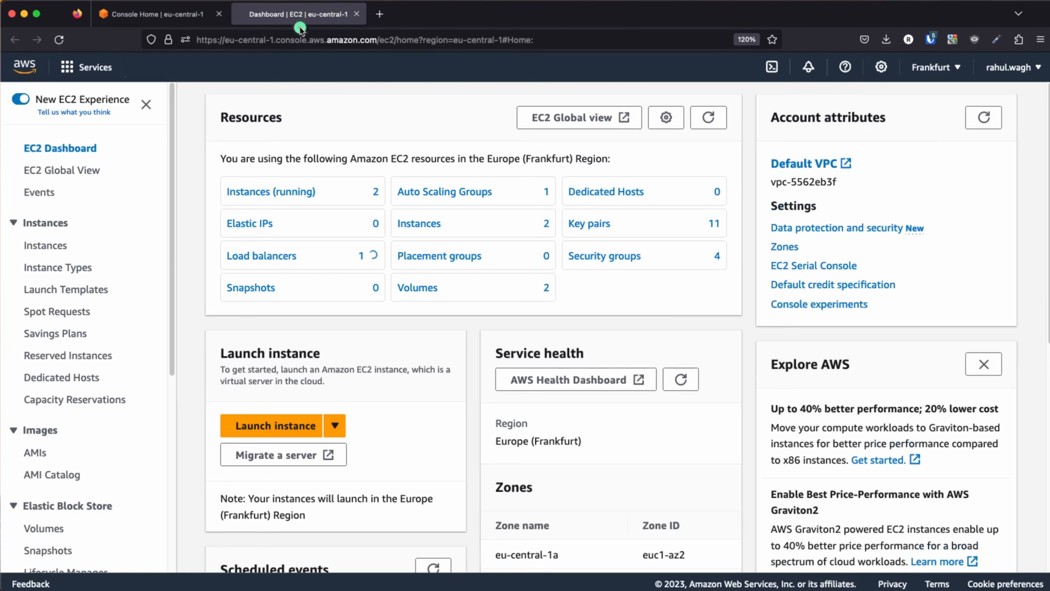
click(292, 190)
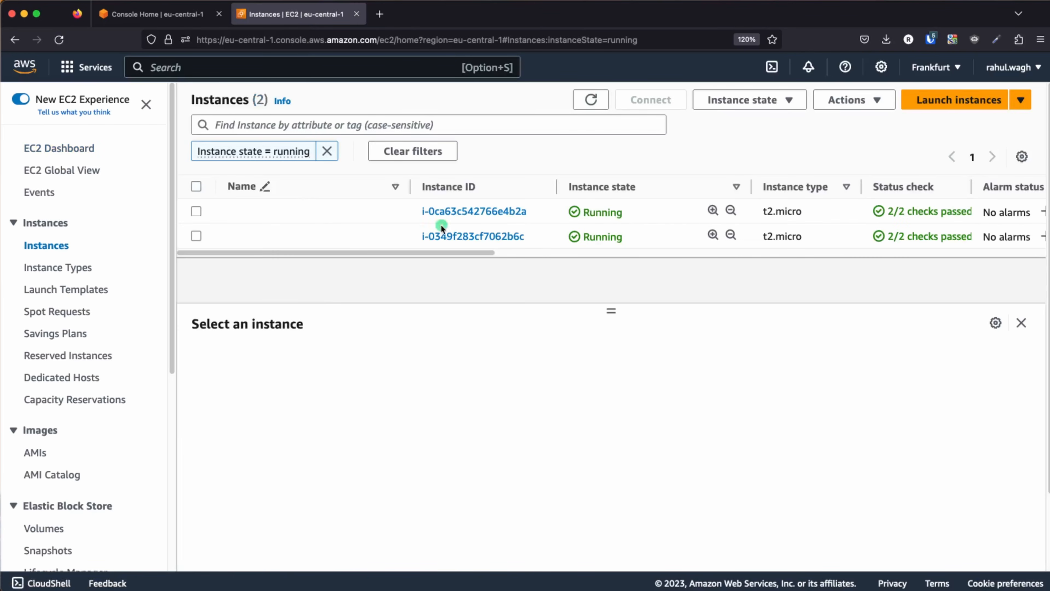
Open target group tg-ec2-apache2 from the EC2 console and check its registered targets and health check settings.
click(164, 15)
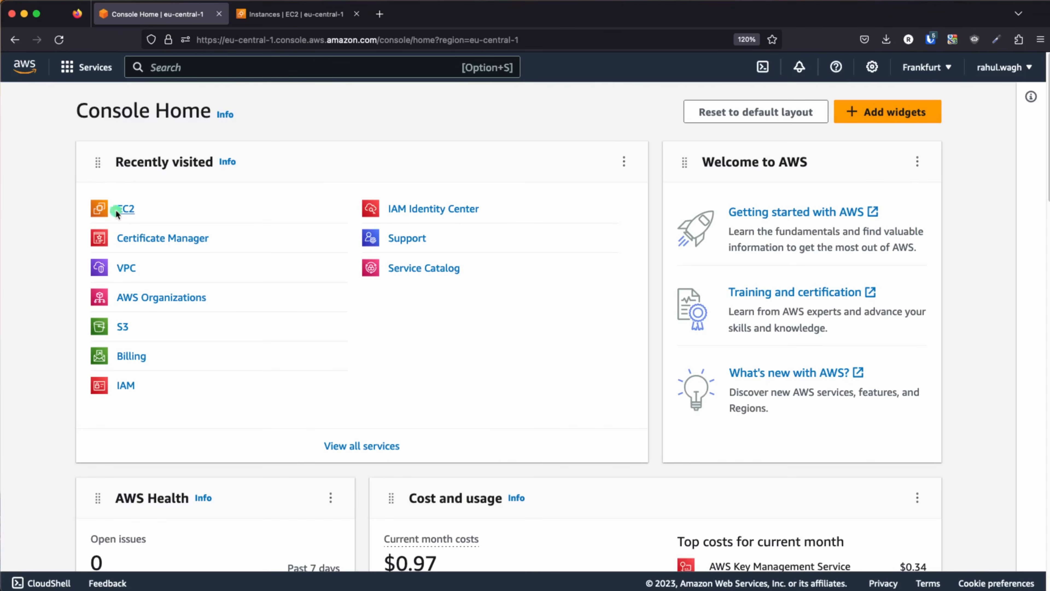
click(127, 209)
scroll(82, 312, down, 5)
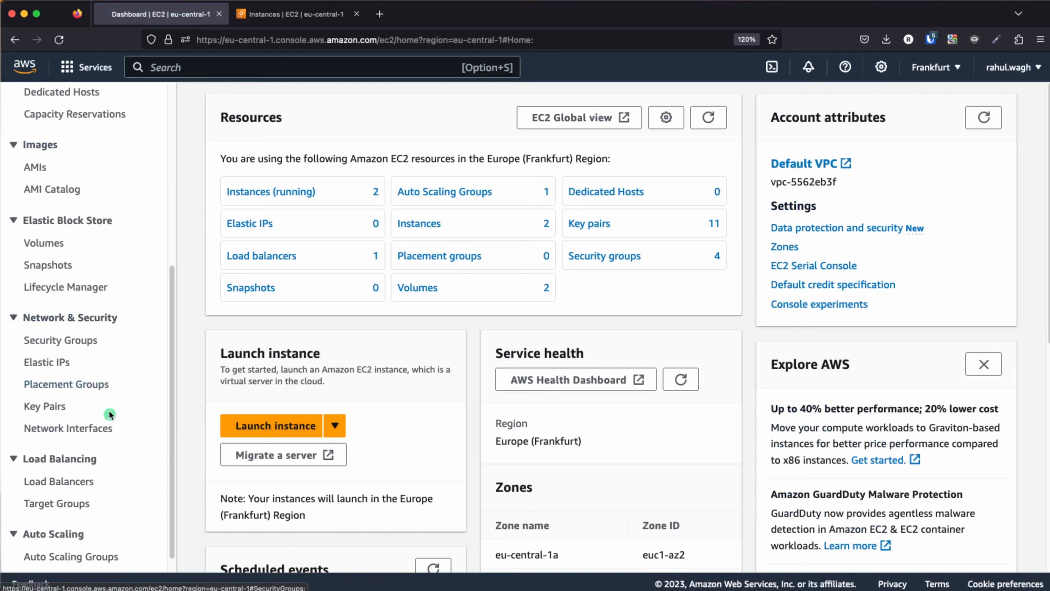
click(66, 512)
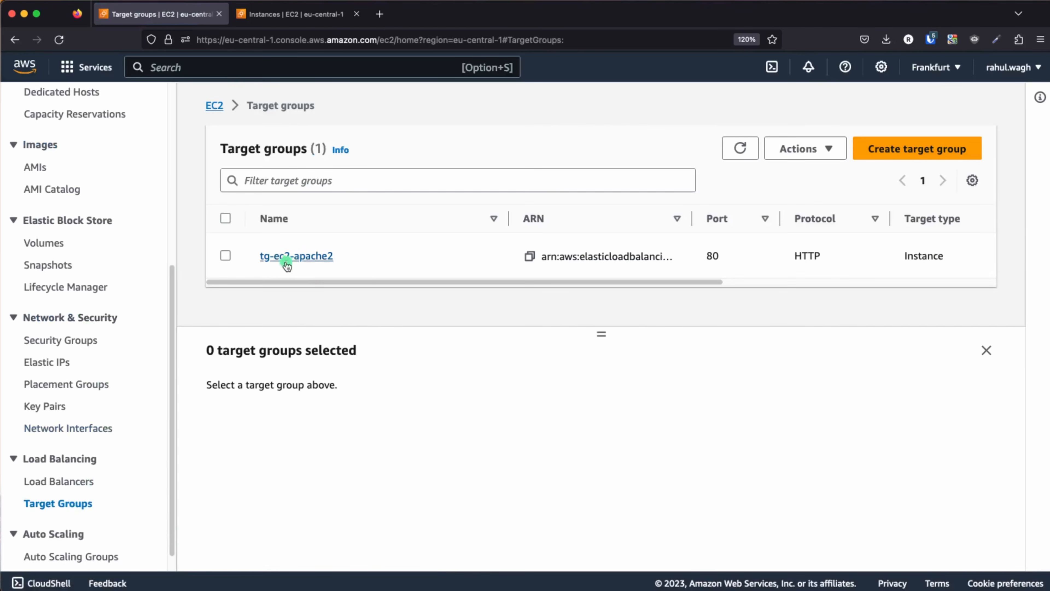
click(286, 260)
scroll(426, 356, down, 4)
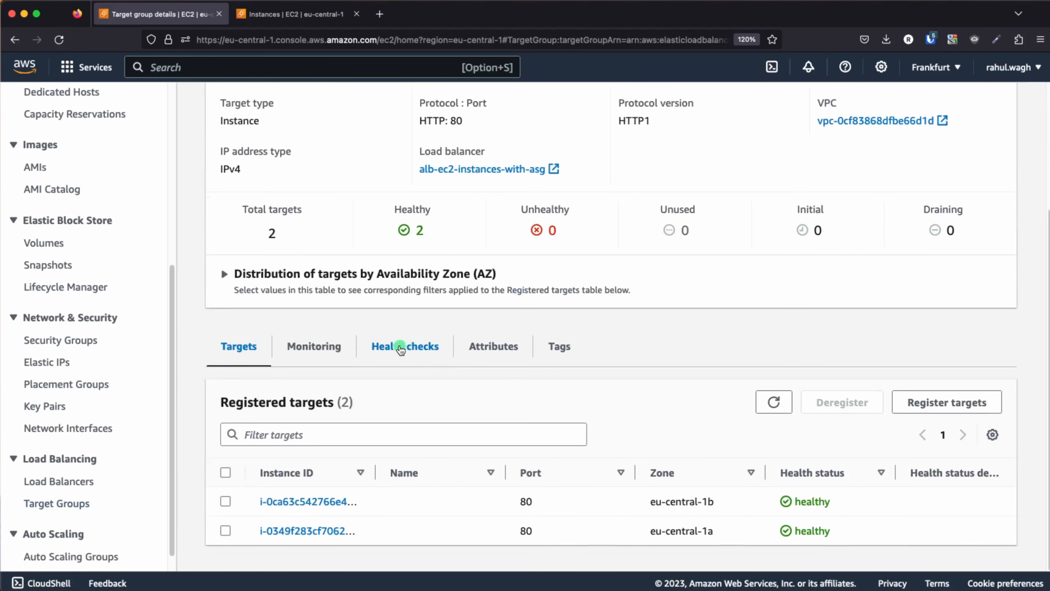
click(399, 347)
scroll(485, 382, down, 2)
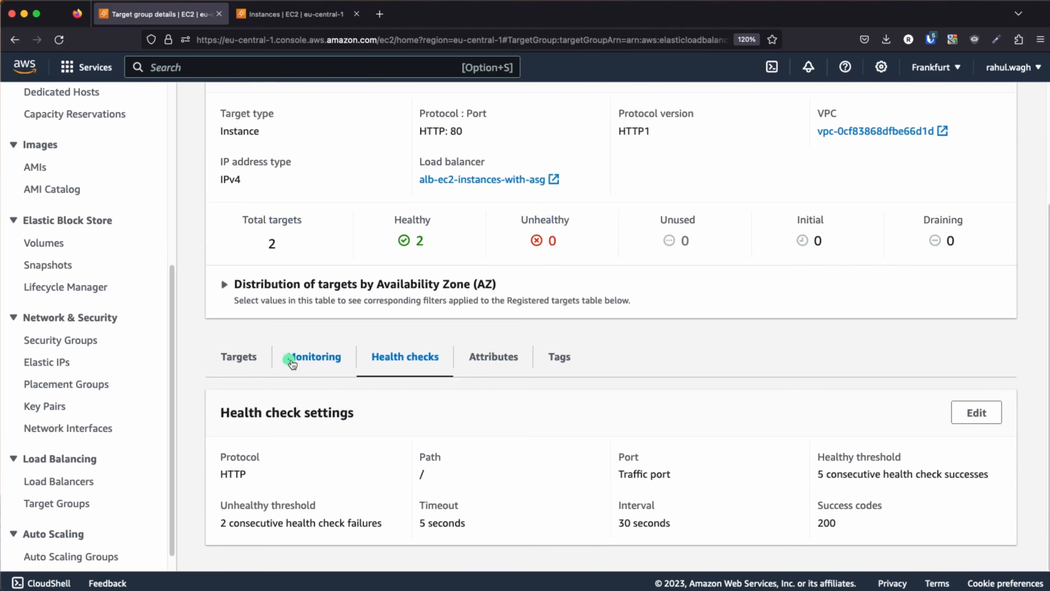
click(241, 352)
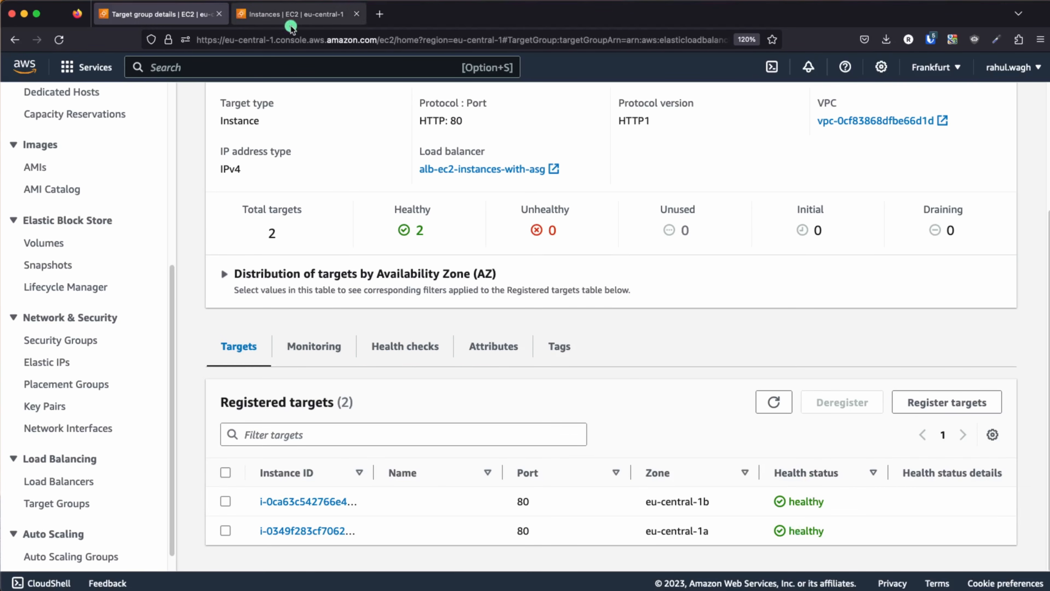
Terminate instance i-0ca63c542766e4b2a and remove the running-state filter from the instance list.
click(292, 15)
click(200, 210)
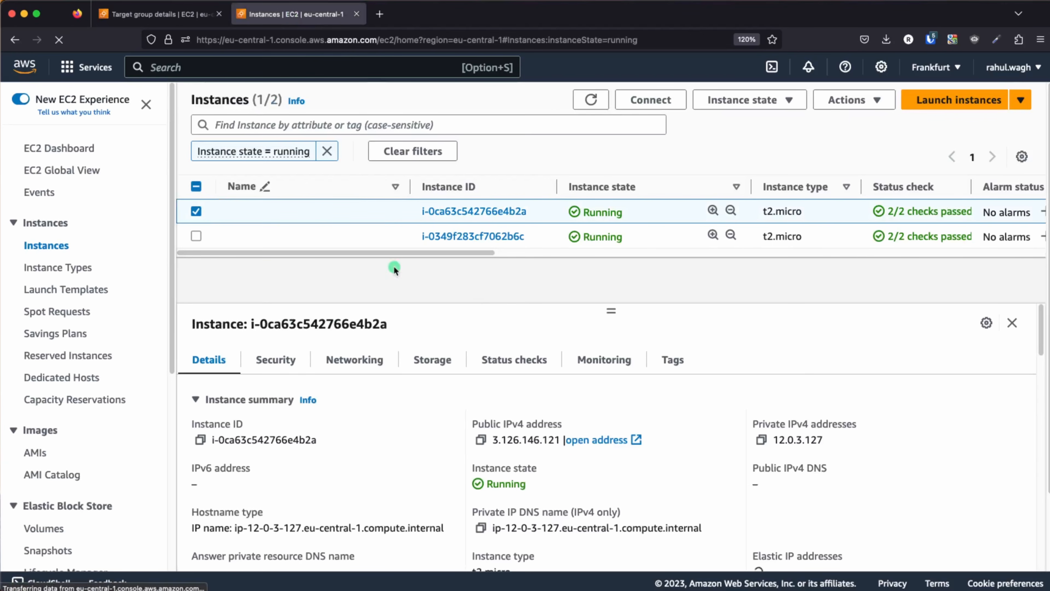
click(788, 100)
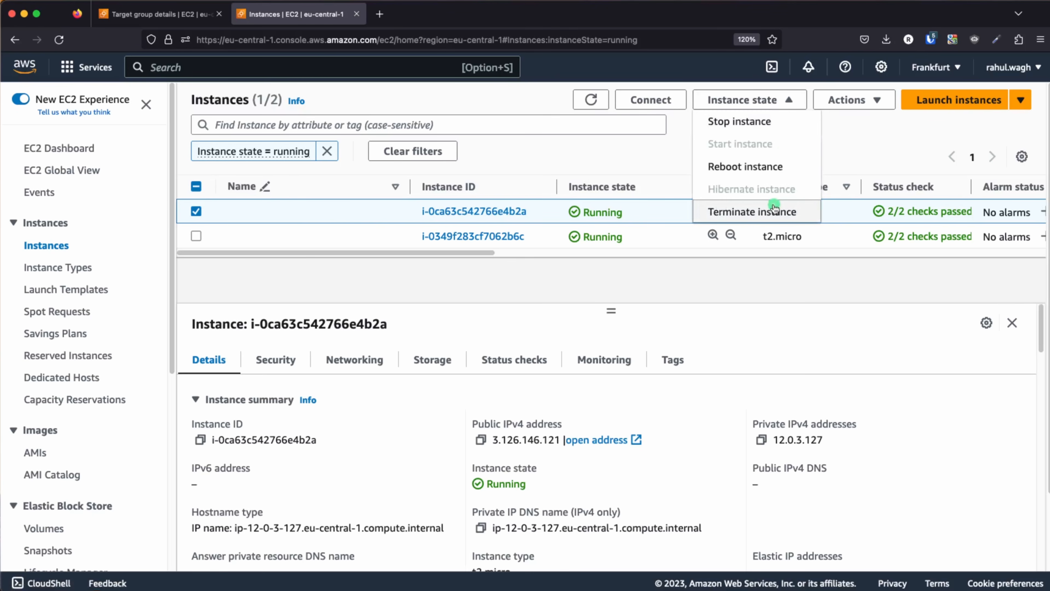
click(772, 210)
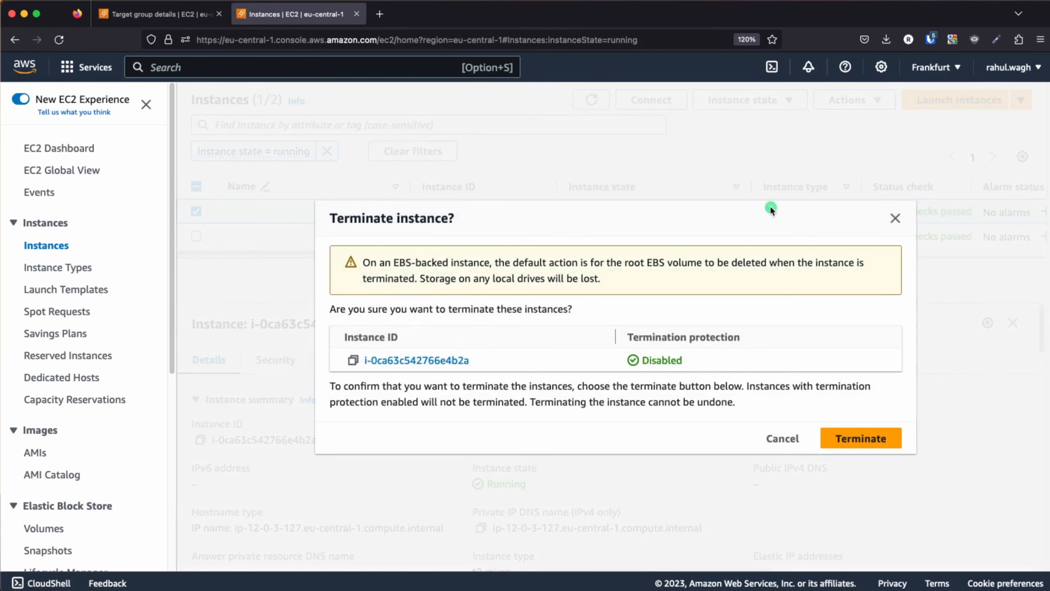
click(856, 438)
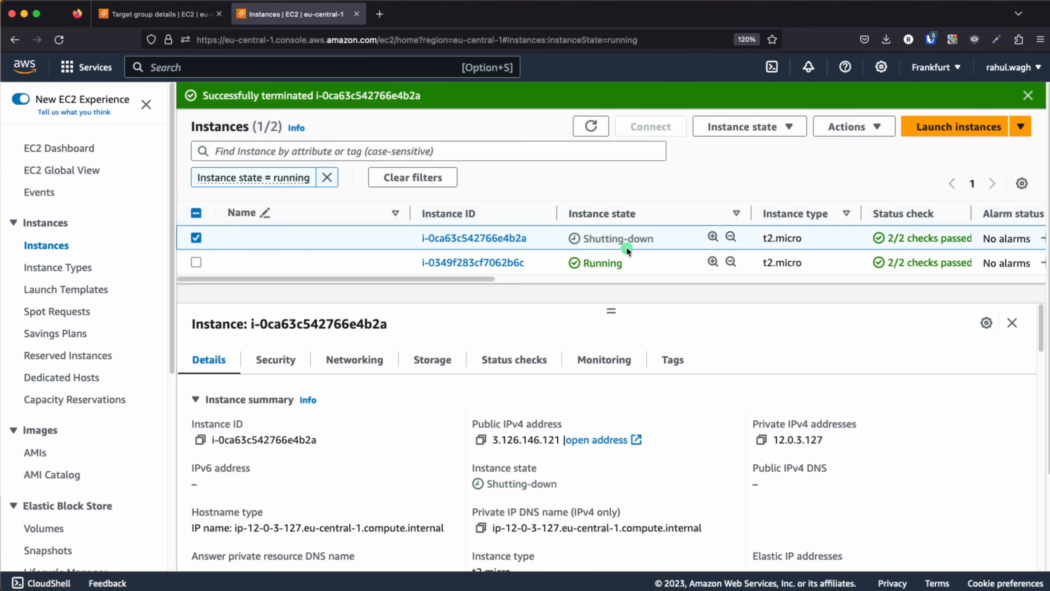
click(326, 177)
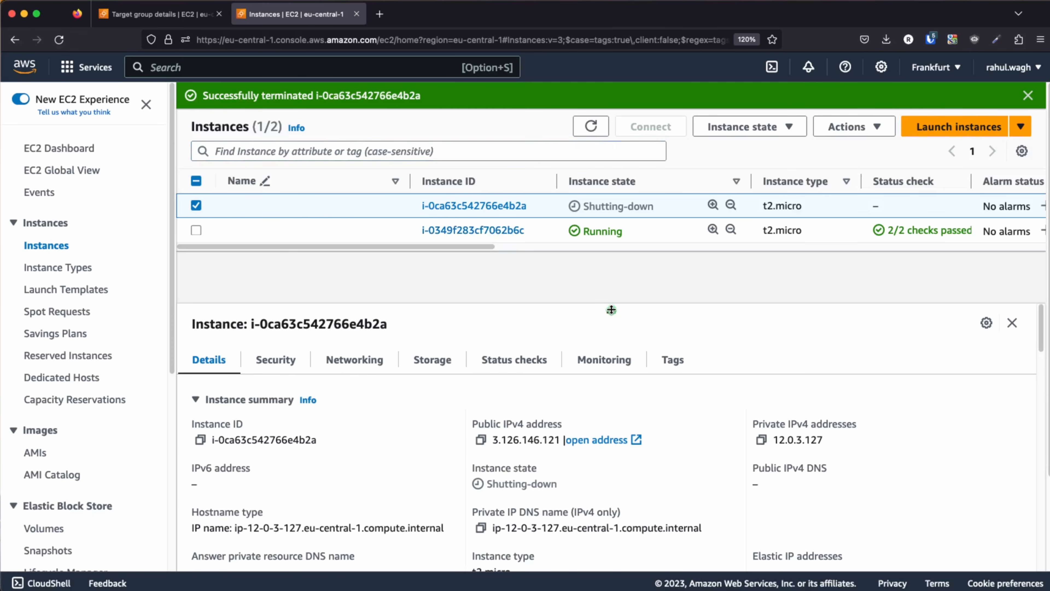
drag(611, 310, 604, 384)
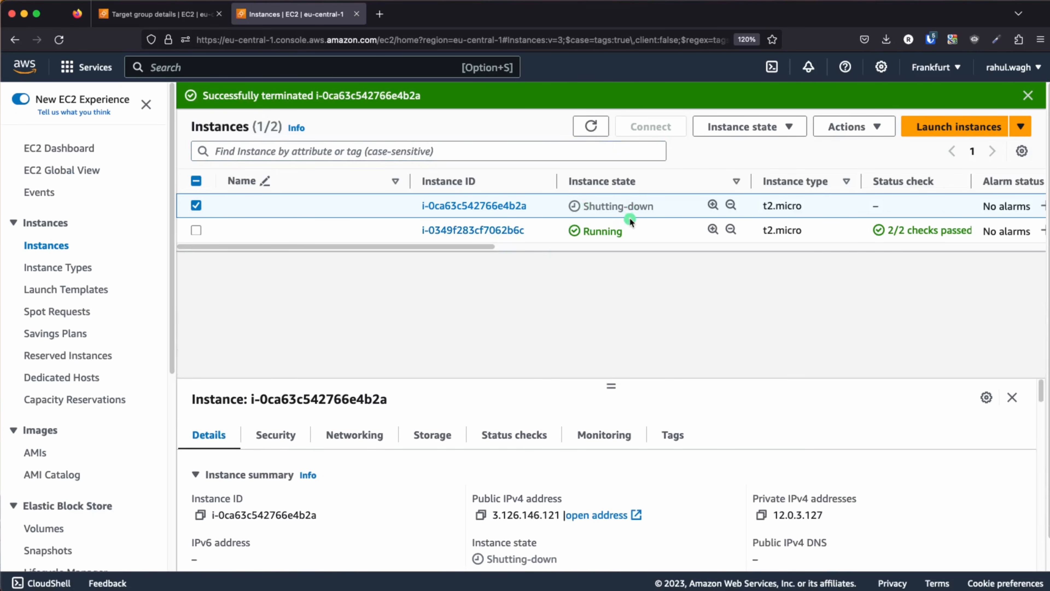
Go from the target group to the Auto Scaling groups list and check the group's desired, minimum and maximum capacity.
click(178, 15)
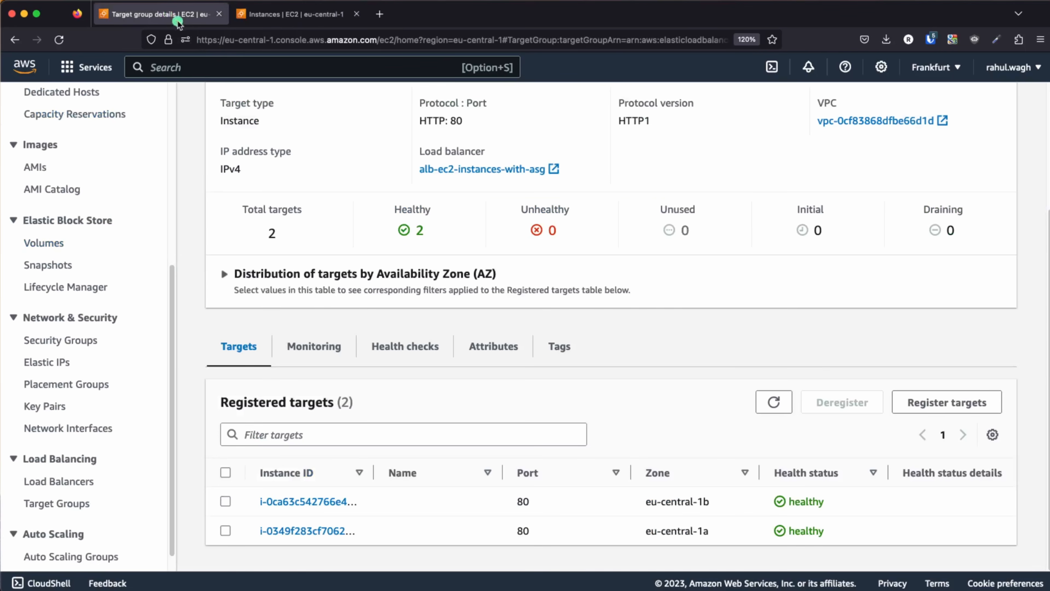
scroll(476, 256, up, 3)
click(289, 105)
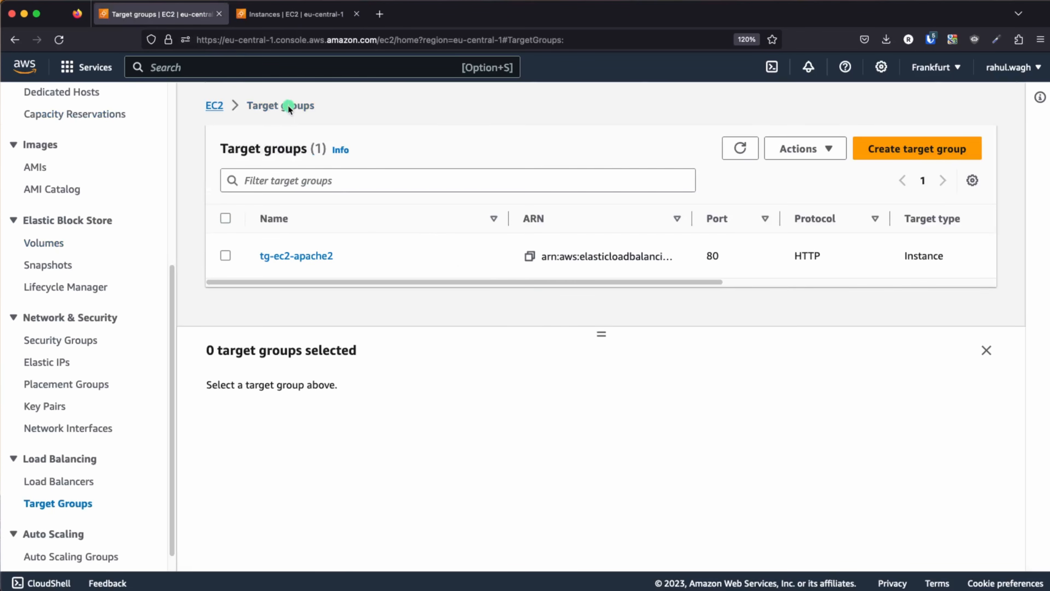
scroll(74, 455, down, 1)
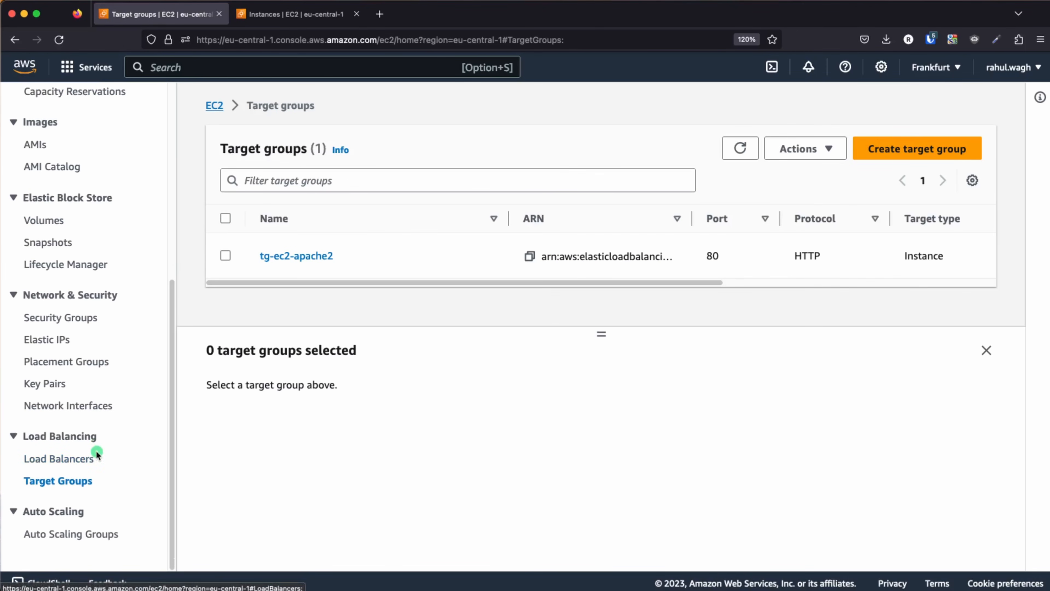
click(53, 534)
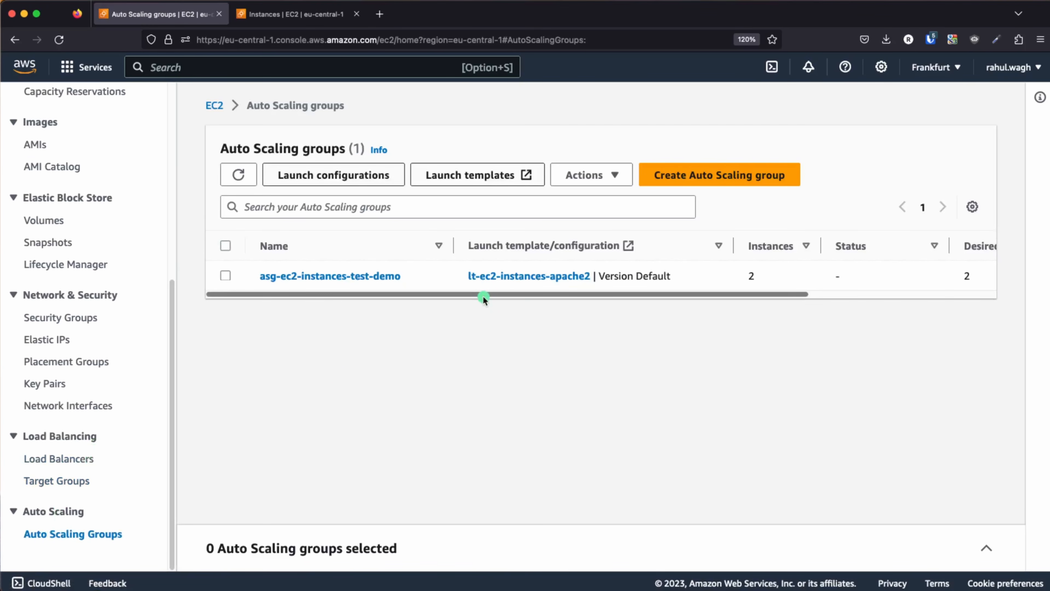
drag(483, 295, 815, 311)
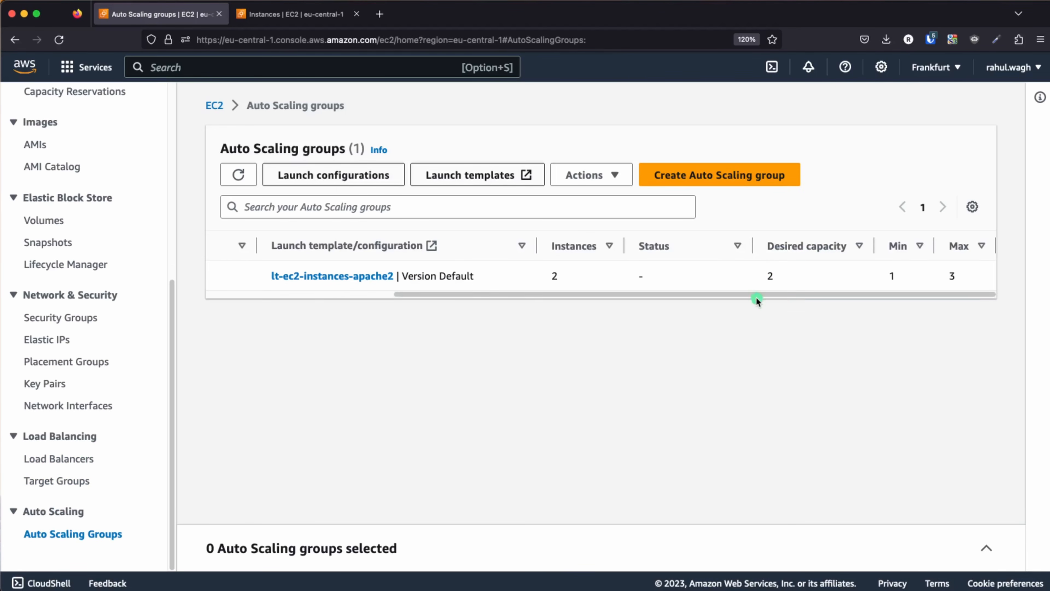
Review the details of launch template lt-ec2-instances-apache2 used by the Auto Scaling group, and close its page.
click(335, 276)
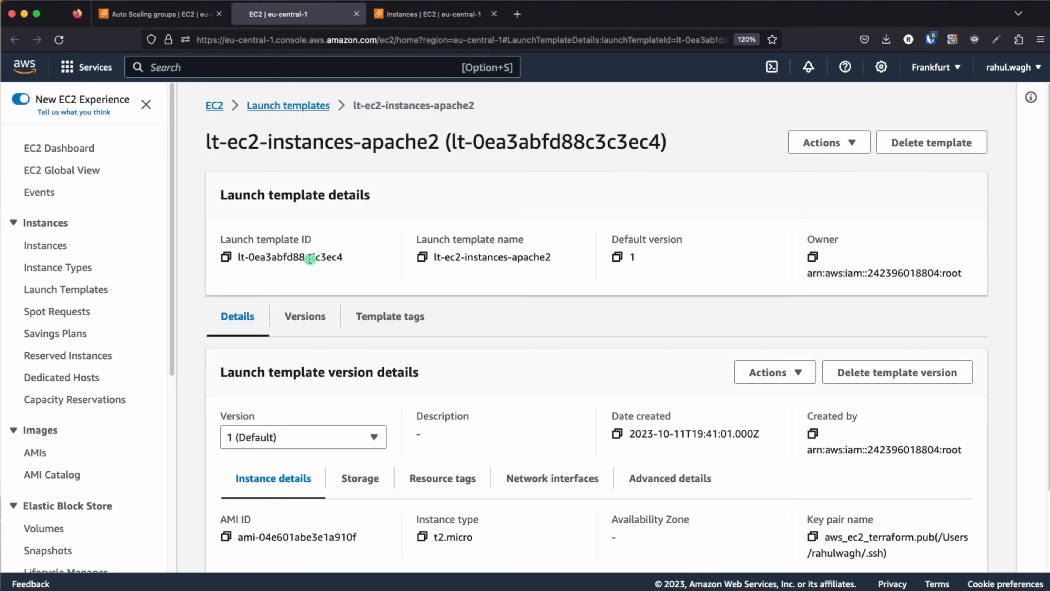
scroll(471, 362, down, 3)
scroll(379, 331, up, 3)
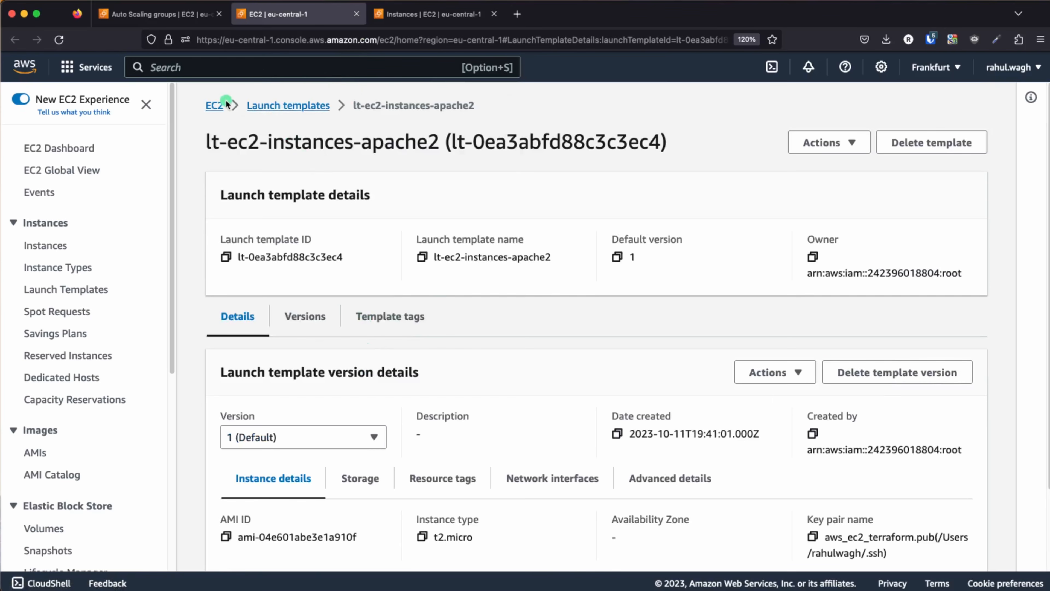
click(355, 15)
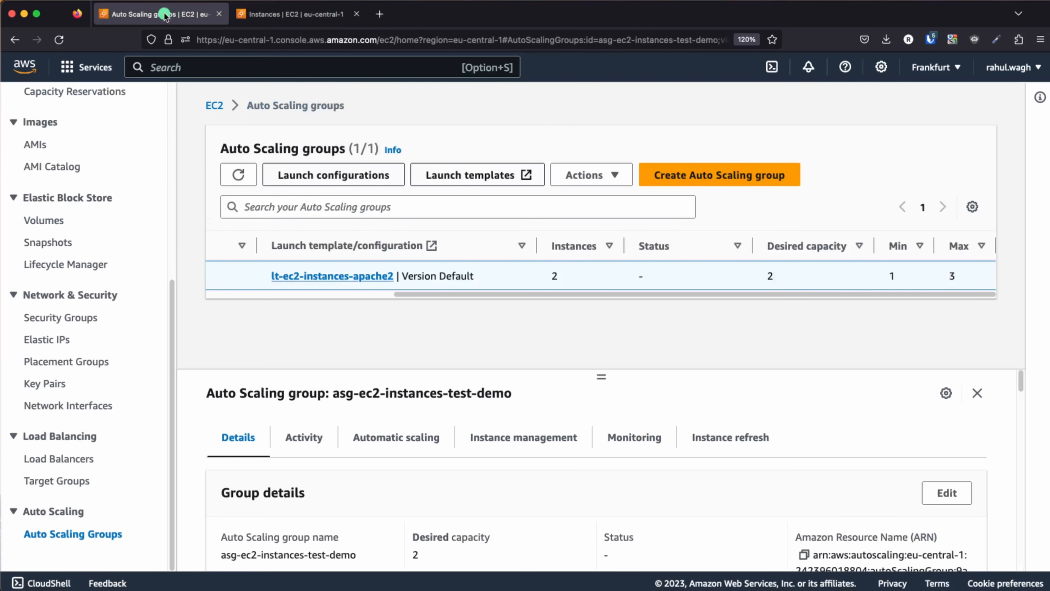
Open Auto Scaling group asg-ec2-instances-test-demo and refresh its list of managed instances to check their health.
click(58, 535)
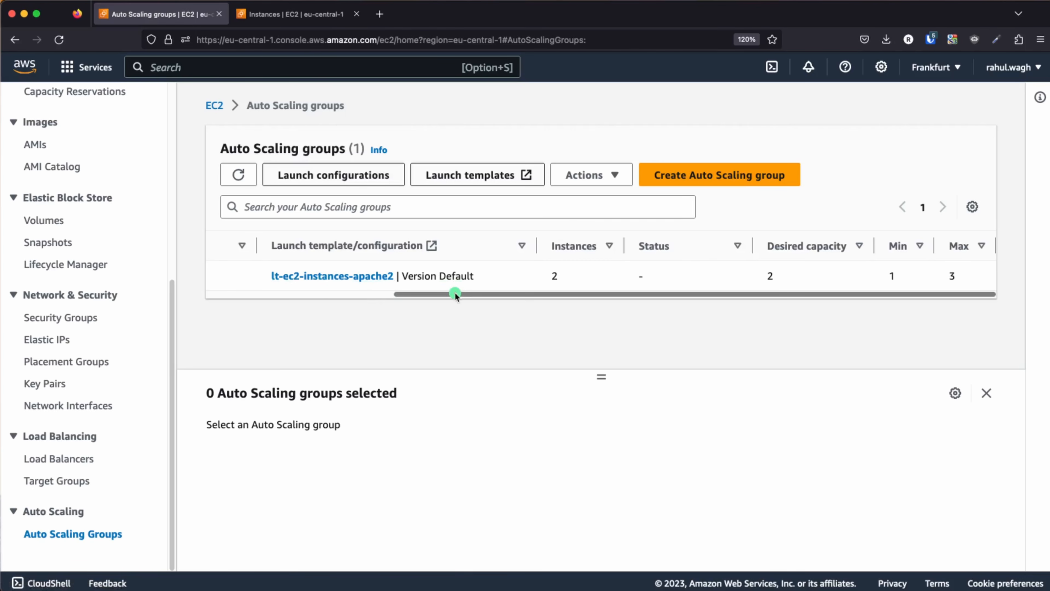
drag(454, 290, 237, 290)
click(300, 276)
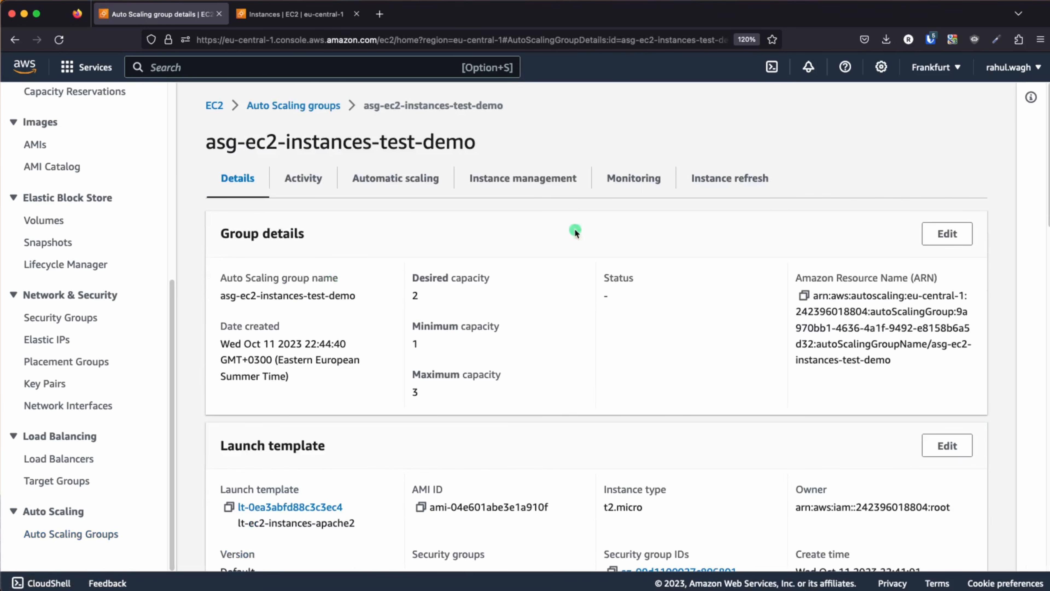
click(519, 179)
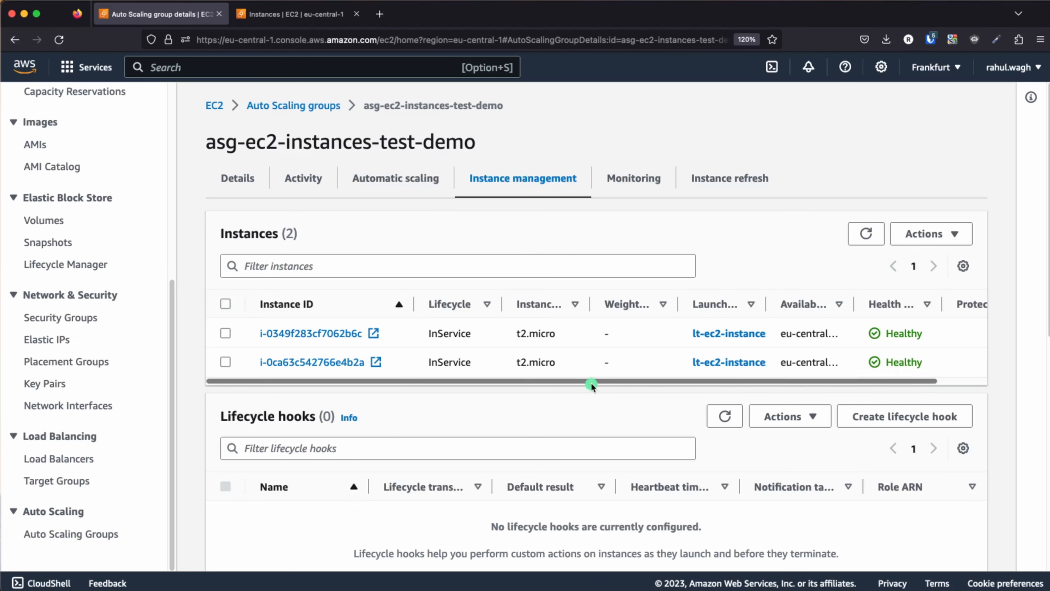
click(864, 235)
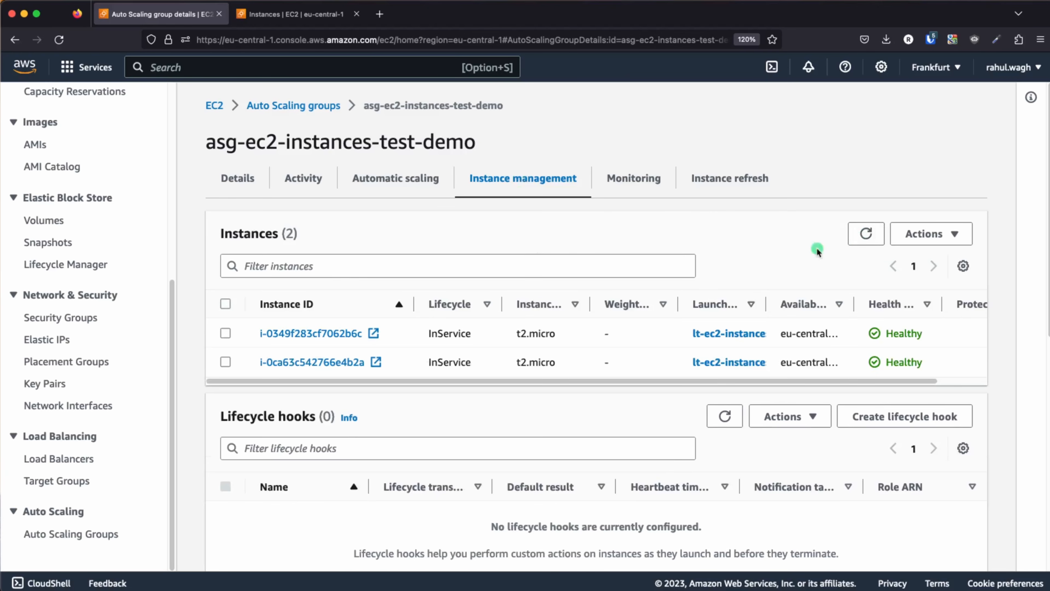
Check the EC2 instance list for a replacement instance and reload the Auto Scaling group's managed instances.
click(293, 14)
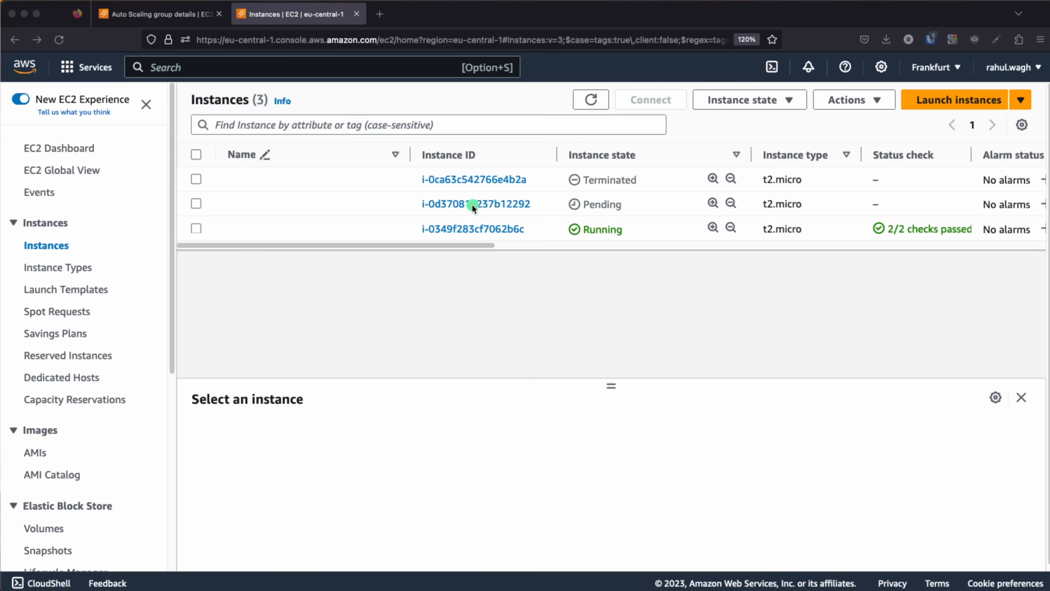
click(162, 14)
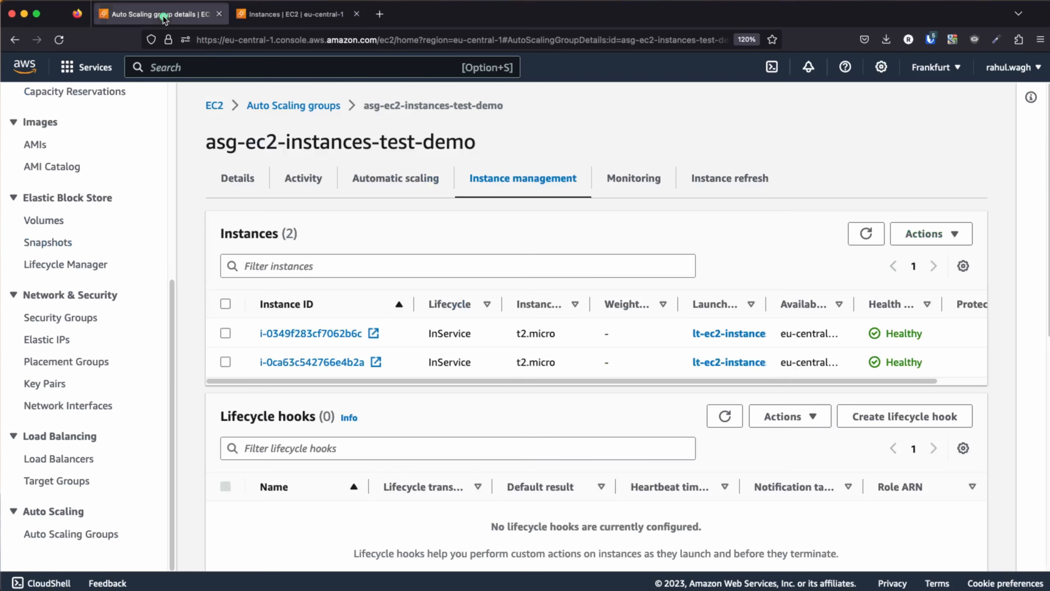
click(867, 235)
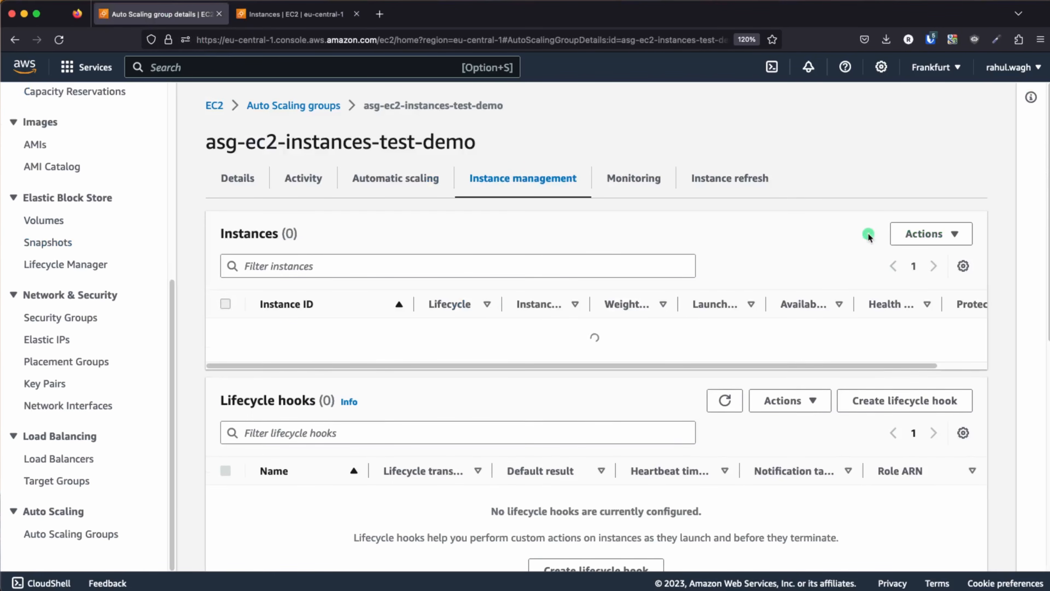